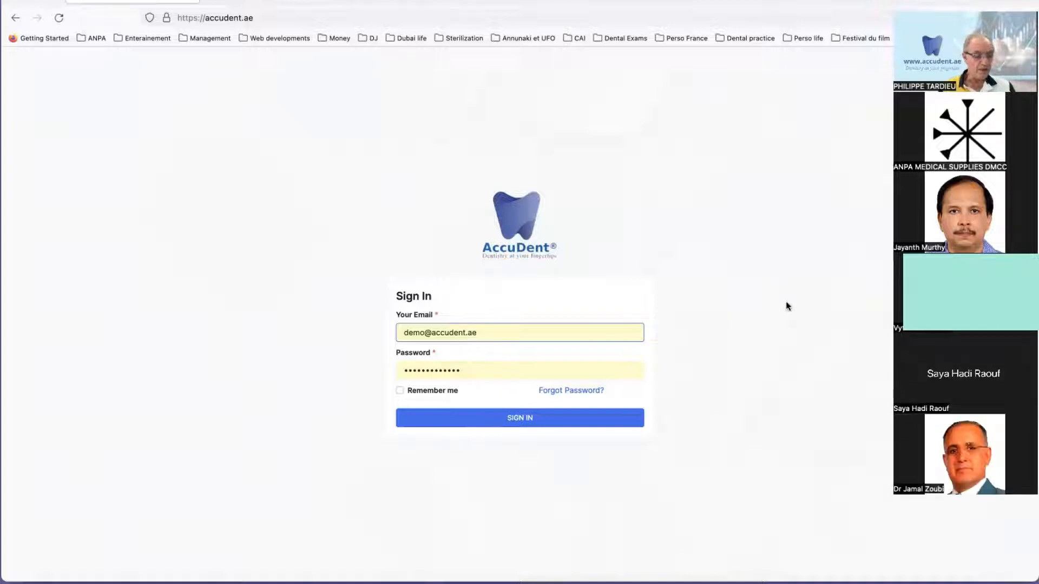
Step: Try to sign in to the demo account with the prefilled credentials
left_click(553, 310)
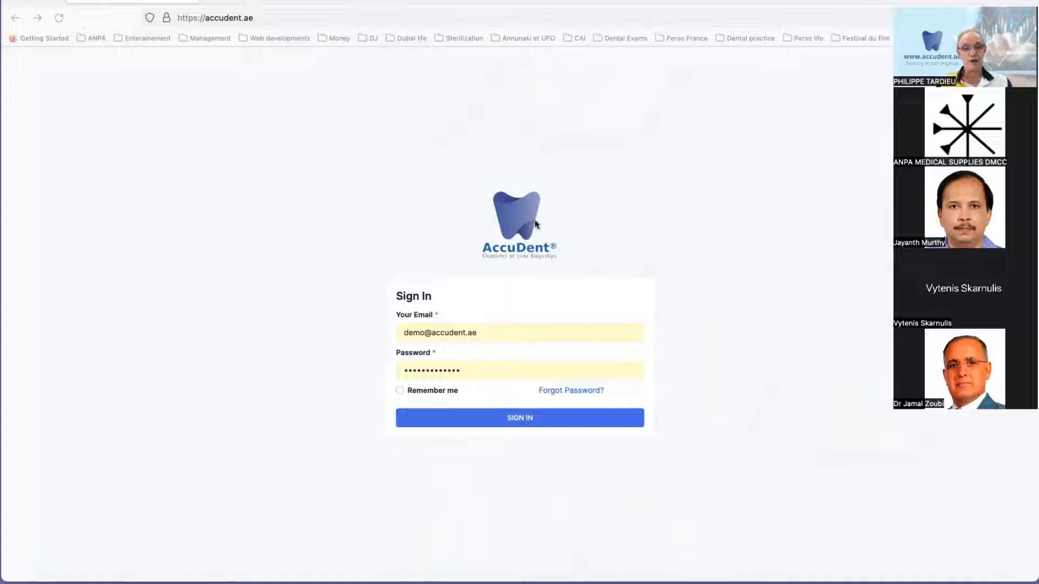
left_click(519, 419)
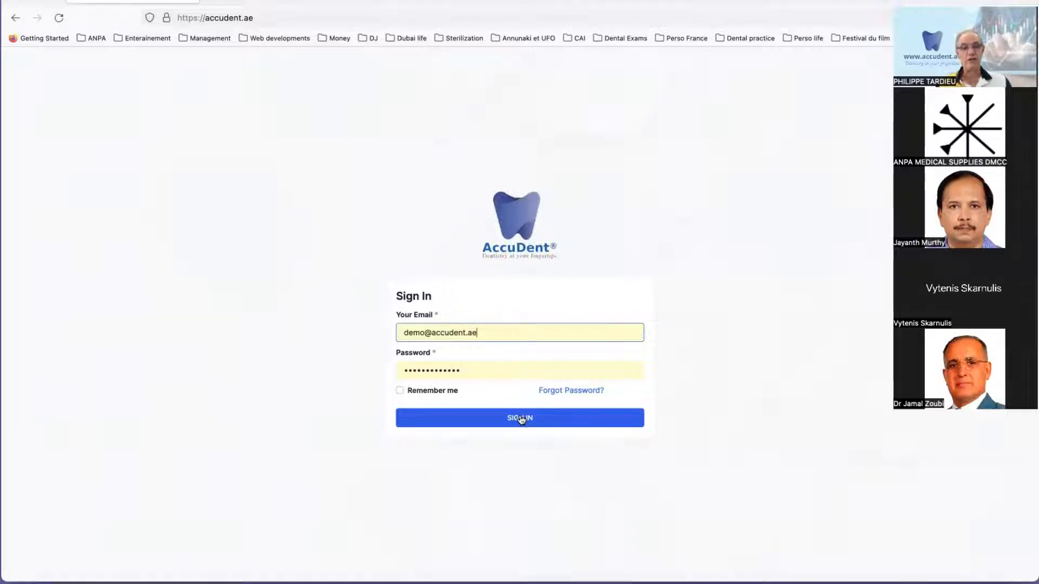
left_click(521, 419)
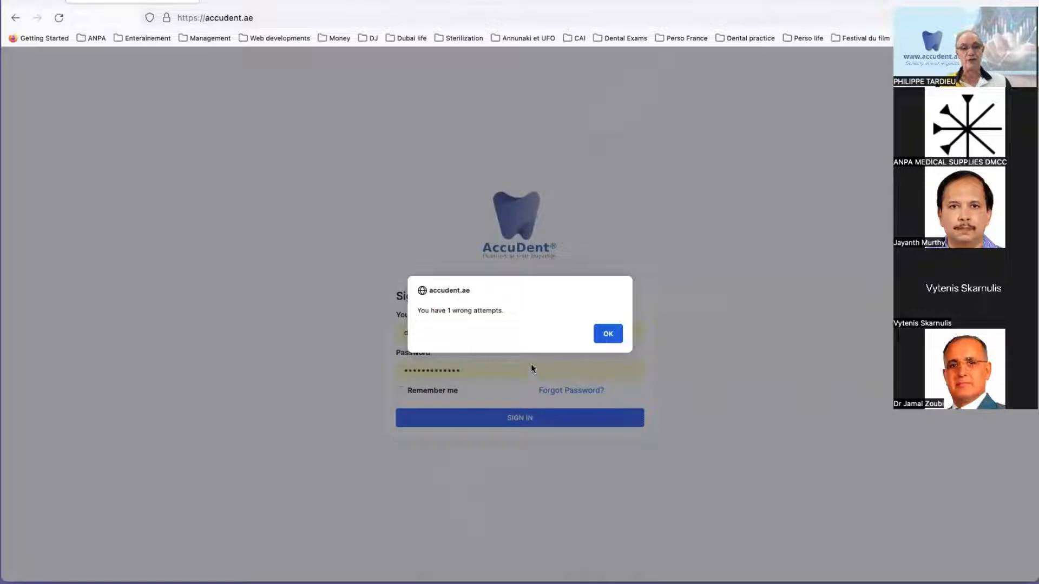
left_click(606, 334)
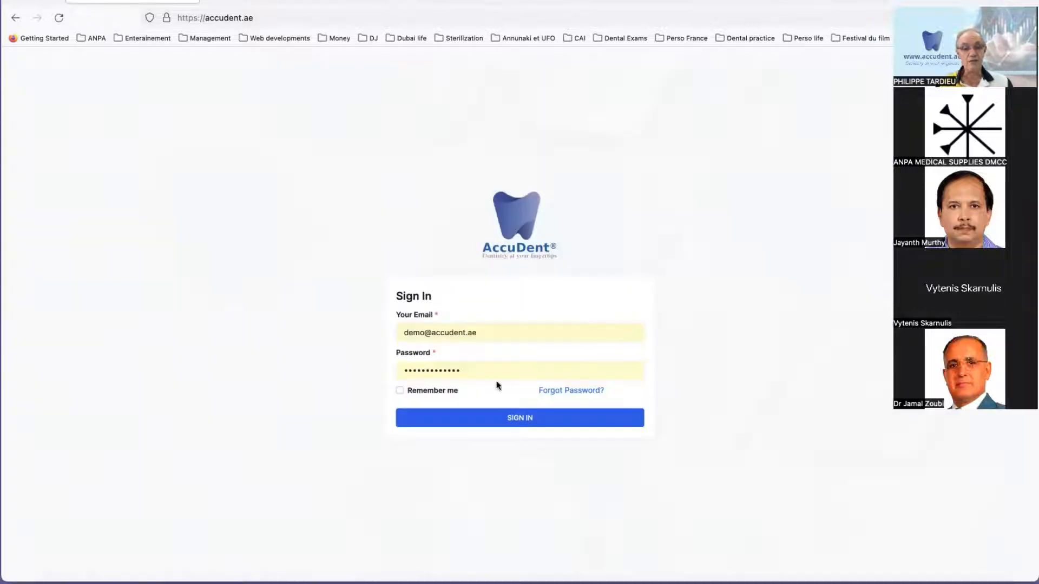
Step: Replace the prefilled account password with the correct one and sign in
left_click_drag(462, 370, 382, 362)
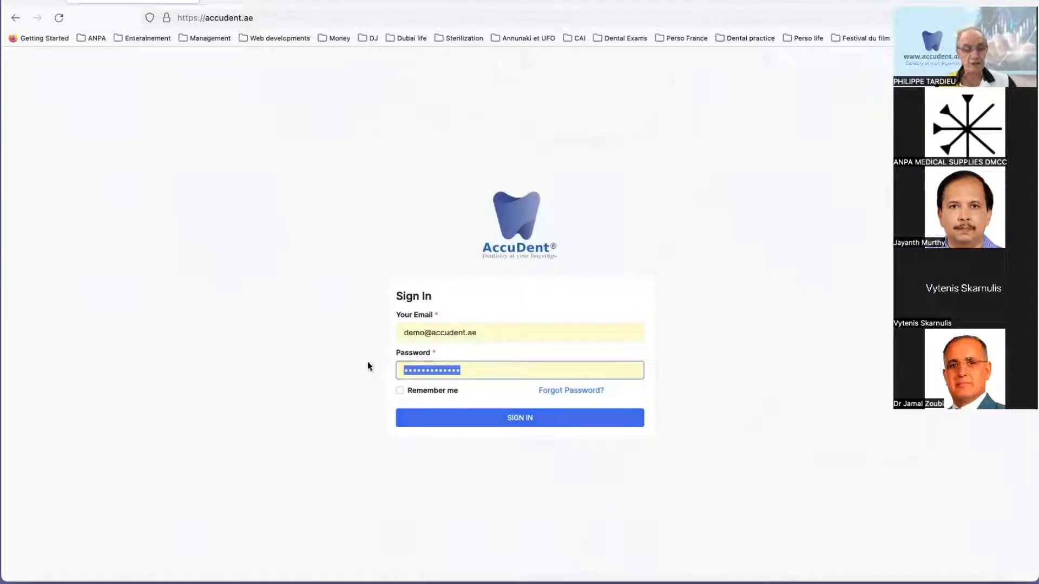
type("•••••")
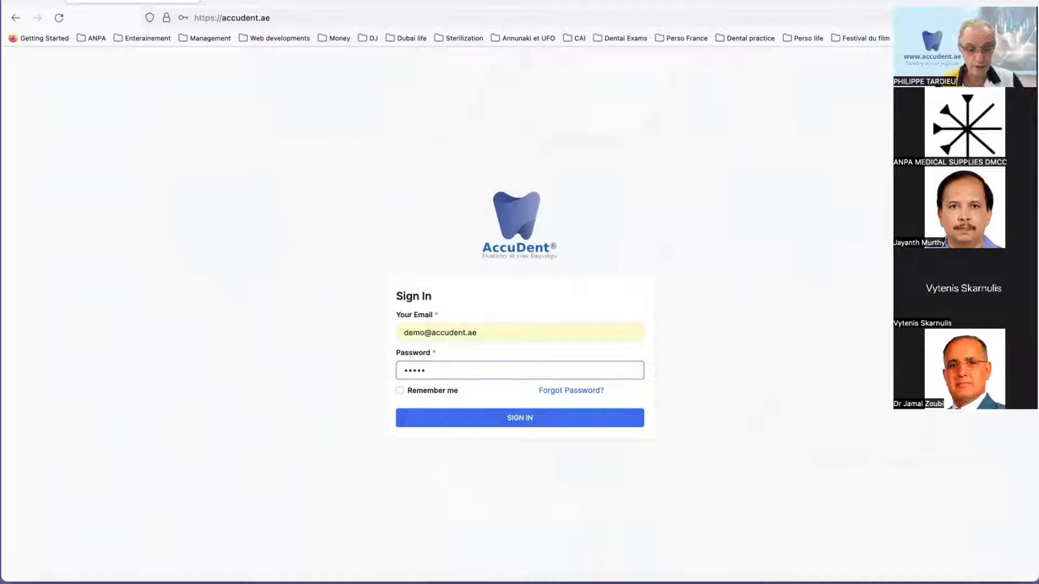
type("•••••")
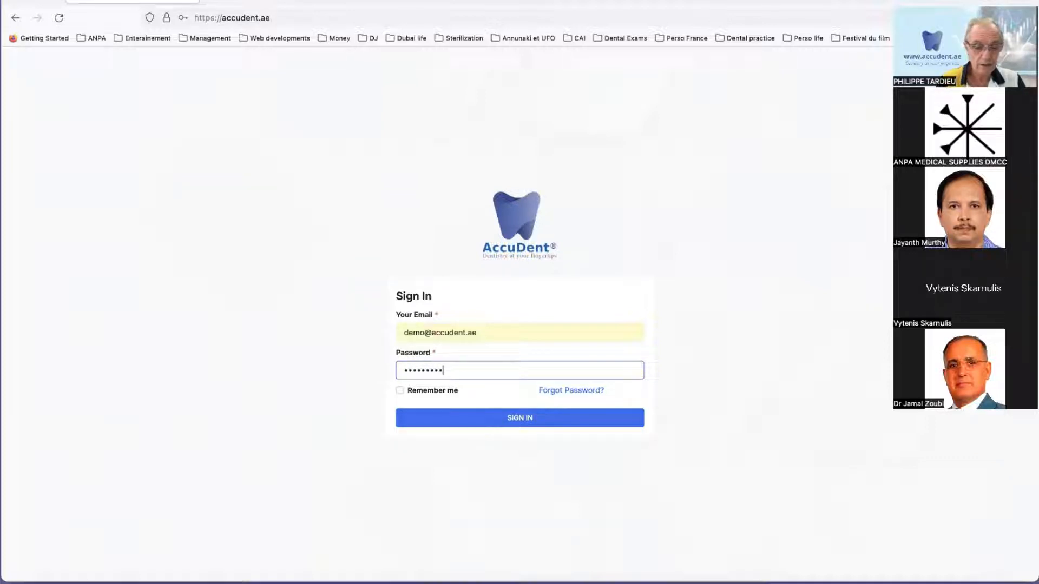
left_click(516, 419)
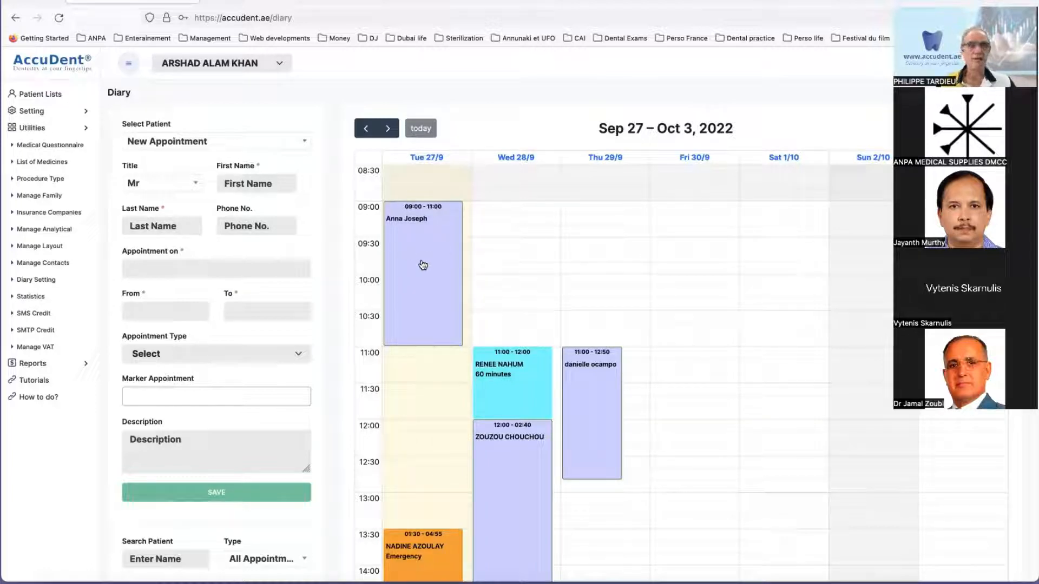
Step: Keep the current practitioner's diary selected and open the patient record from the Tue 27/9 appointment at 09:00 - 11:00
left_click(253, 64)
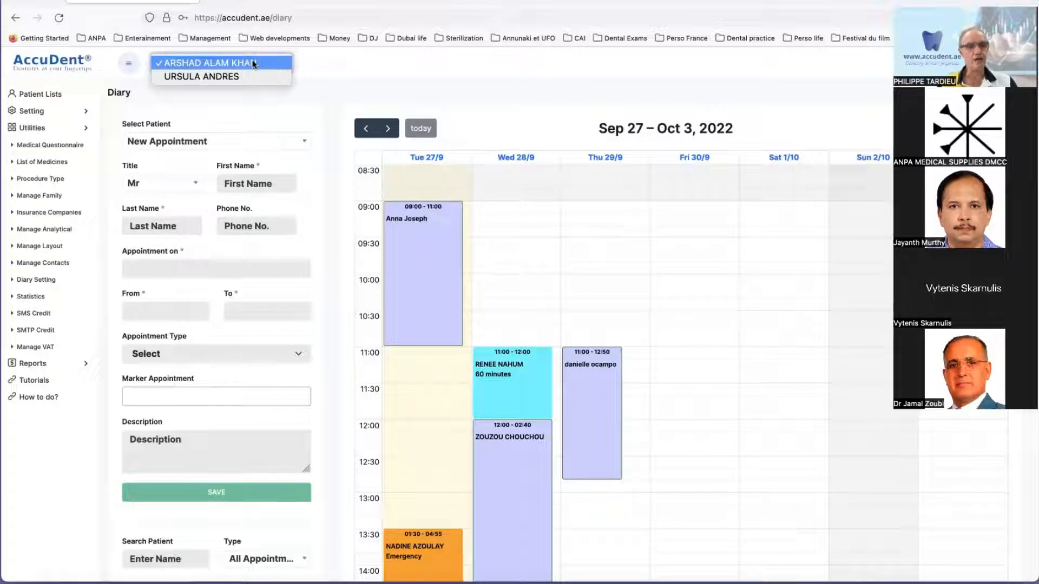
left_click(254, 62)
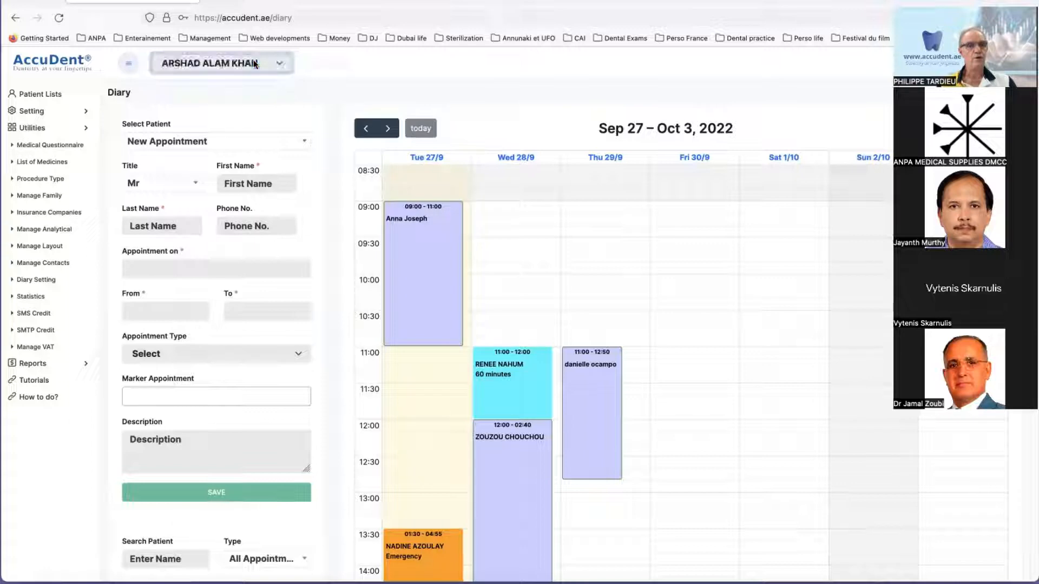
left_click(417, 248)
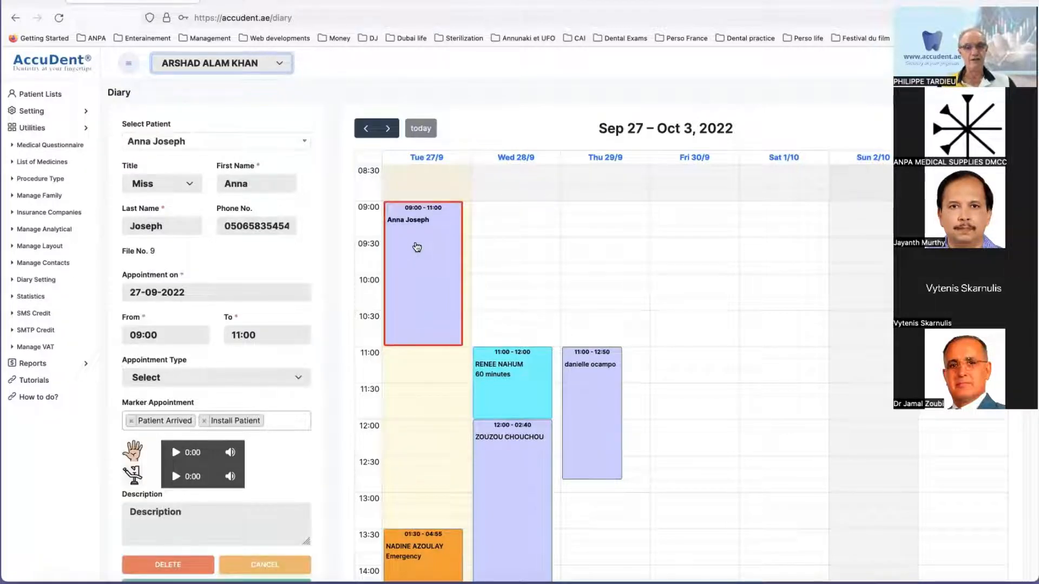
double_click(417, 247)
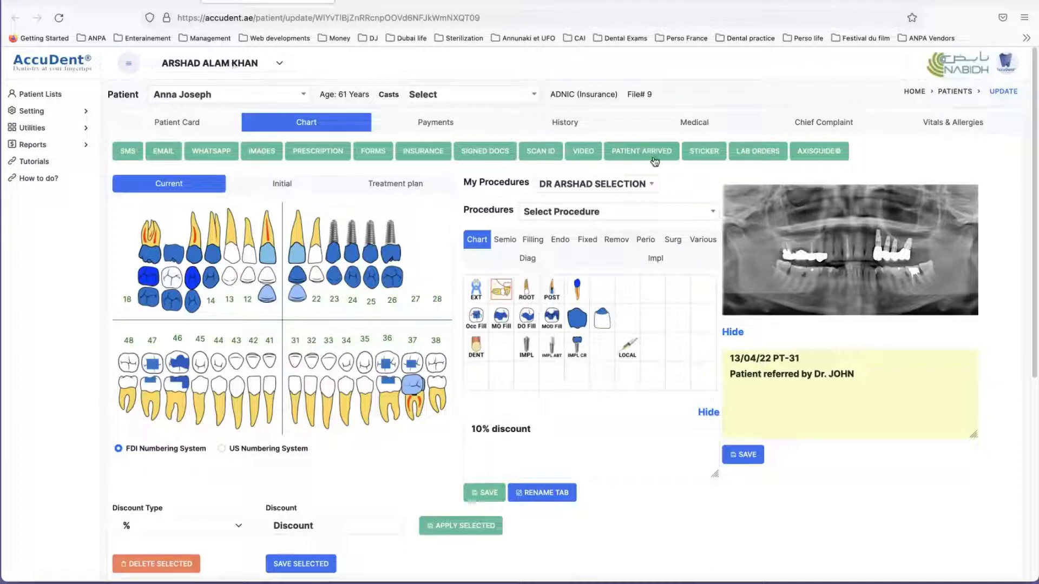
Step: Mark the patient as arrived and discharge the same patient, accepting both status updates
left_click(631, 151)
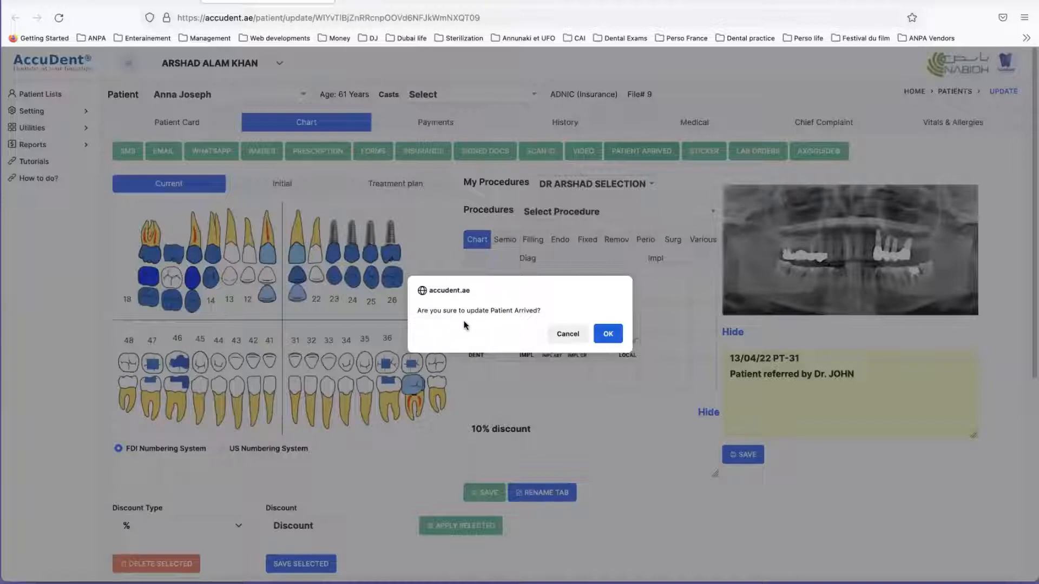
left_click(608, 335)
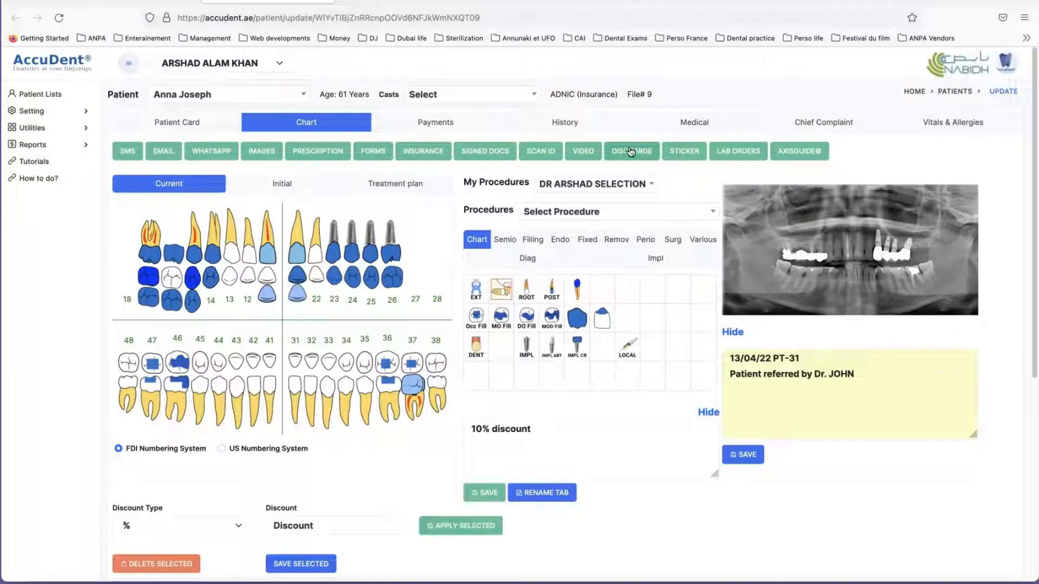
left_click(633, 153)
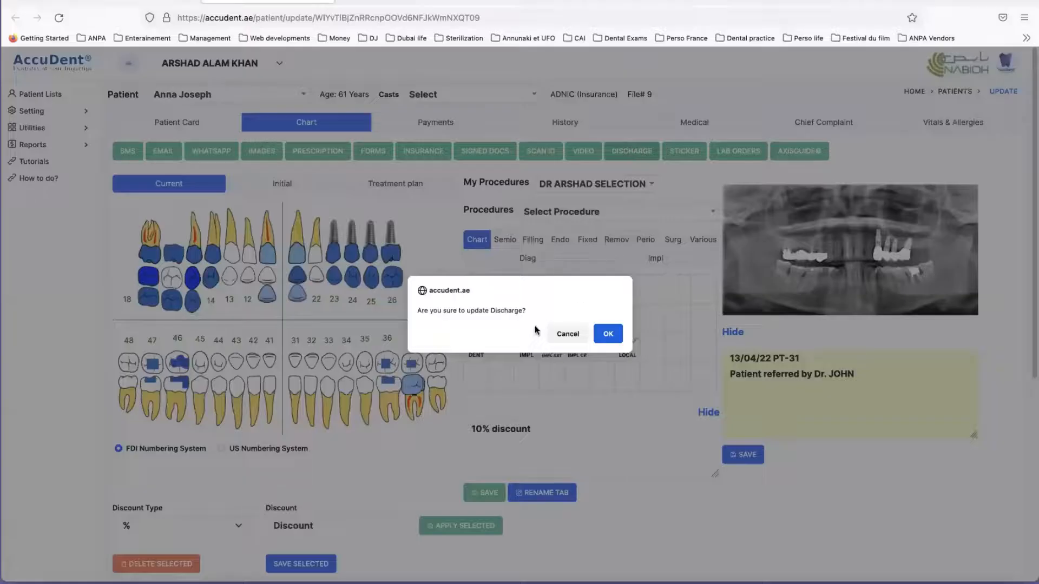
left_click(608, 334)
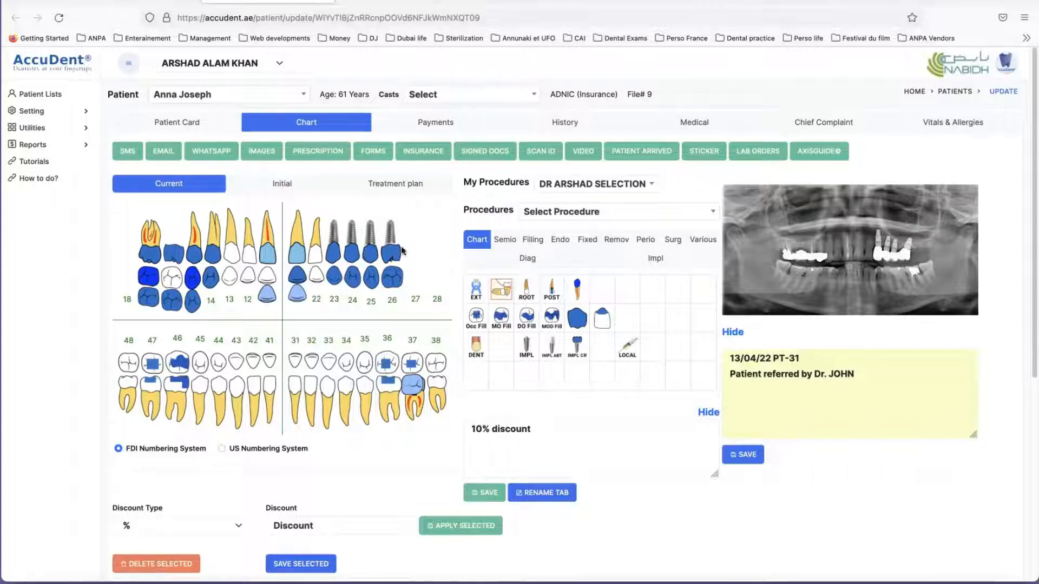
Step: Chart the Endo procedure Root canal Anterior (One Tooth) on upper tooth 12
scroll(437, 276, "down", 1)
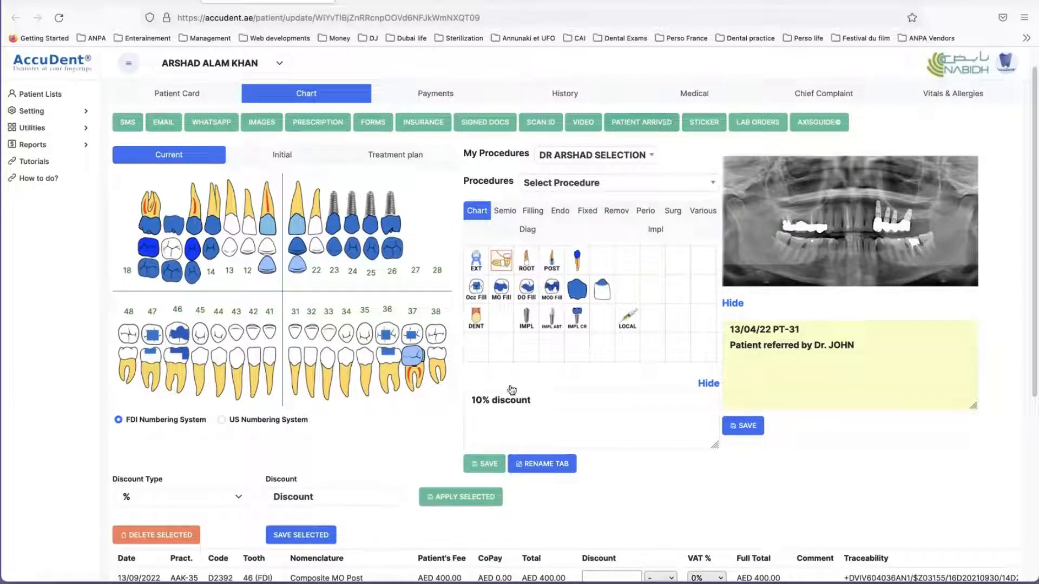
left_click(561, 213)
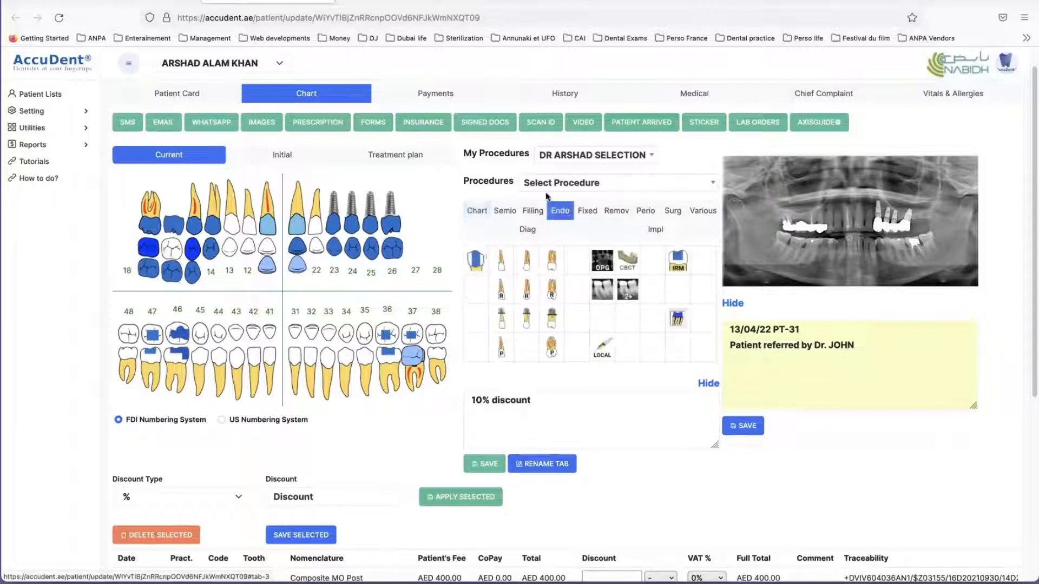
left_click(501, 265)
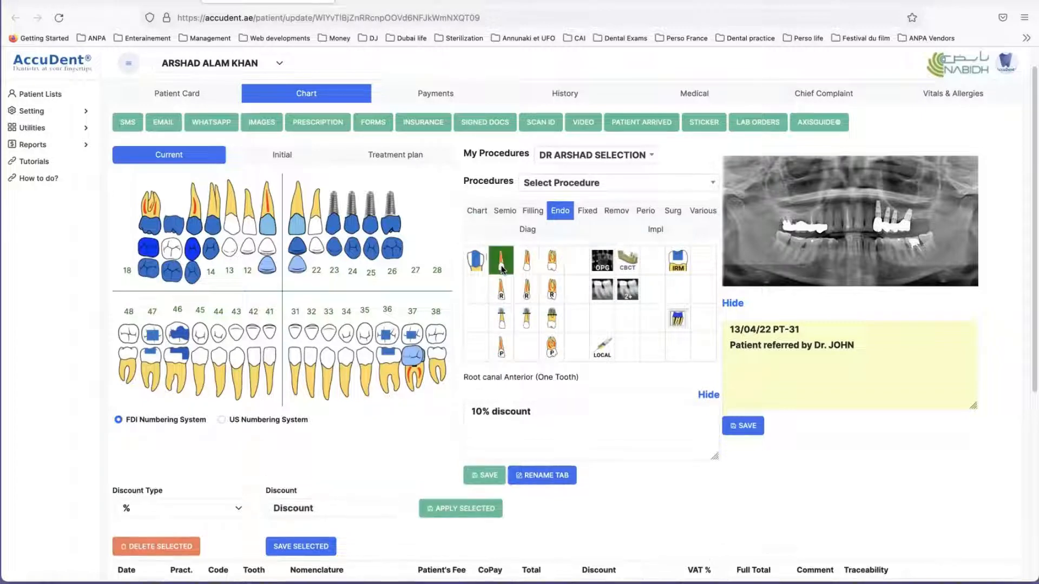
left_click(252, 230)
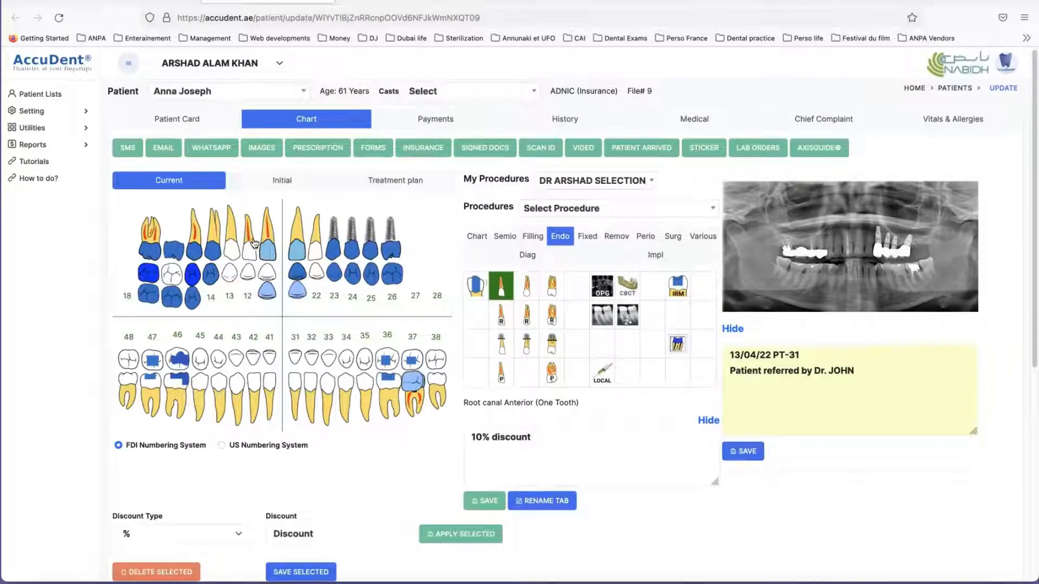
Step: Give the tooth 12 Root canal Anterior entry a 10 % discount and save the procedure list
scroll(277, 273, "down", 3)
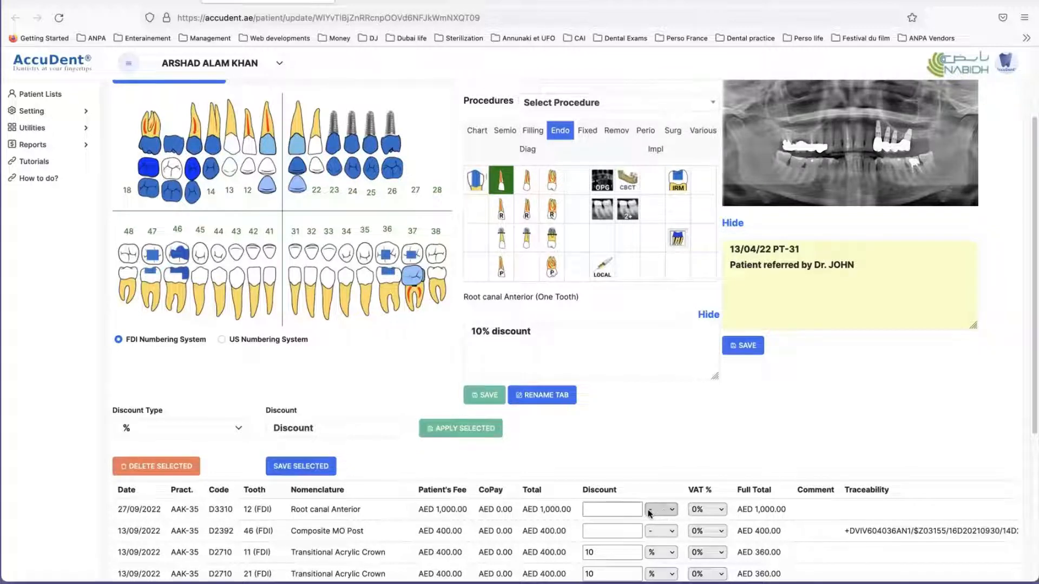
left_click(631, 508)
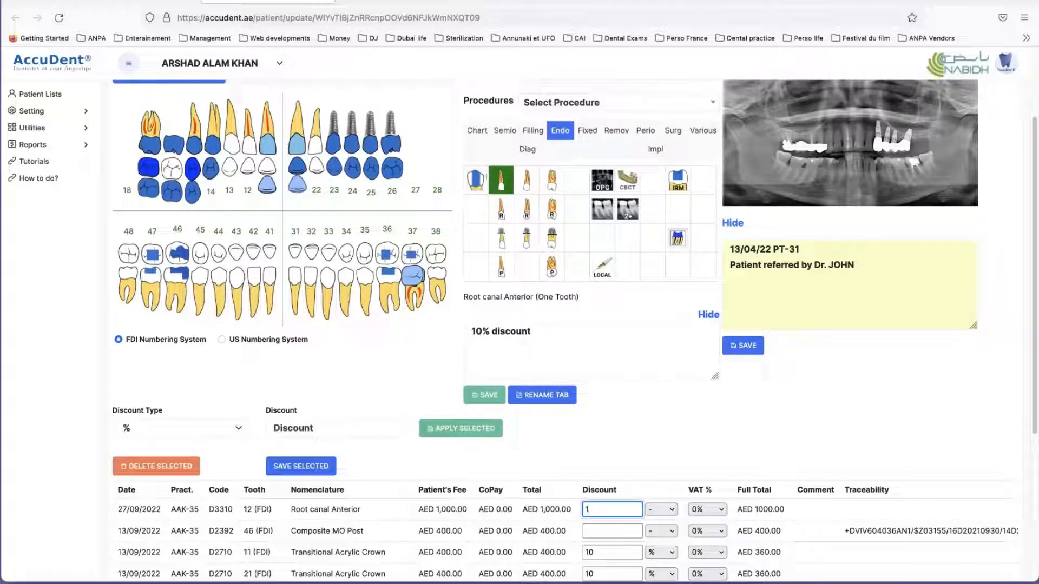
left_click(660, 509)
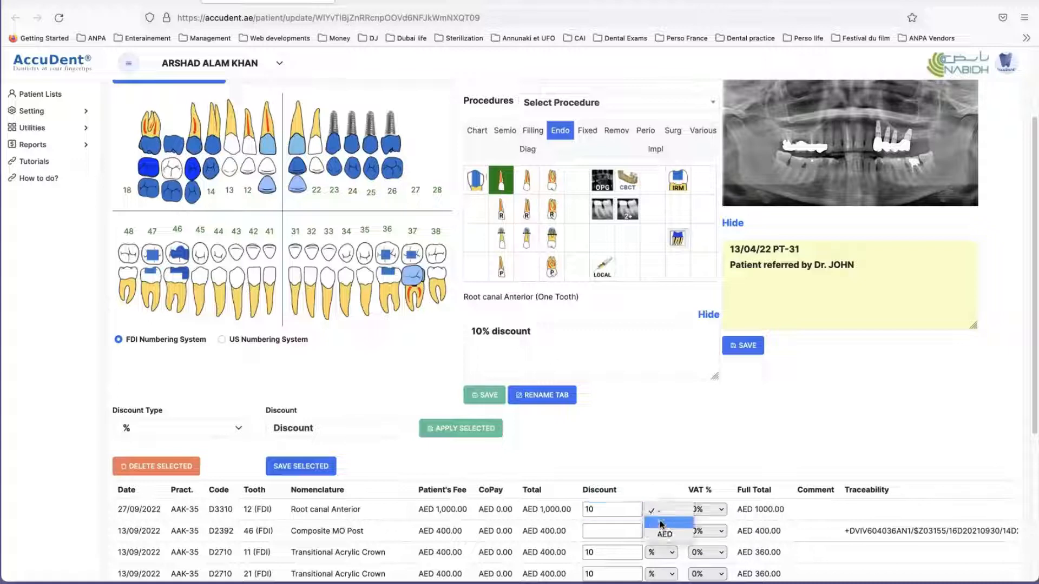
left_click(665, 527)
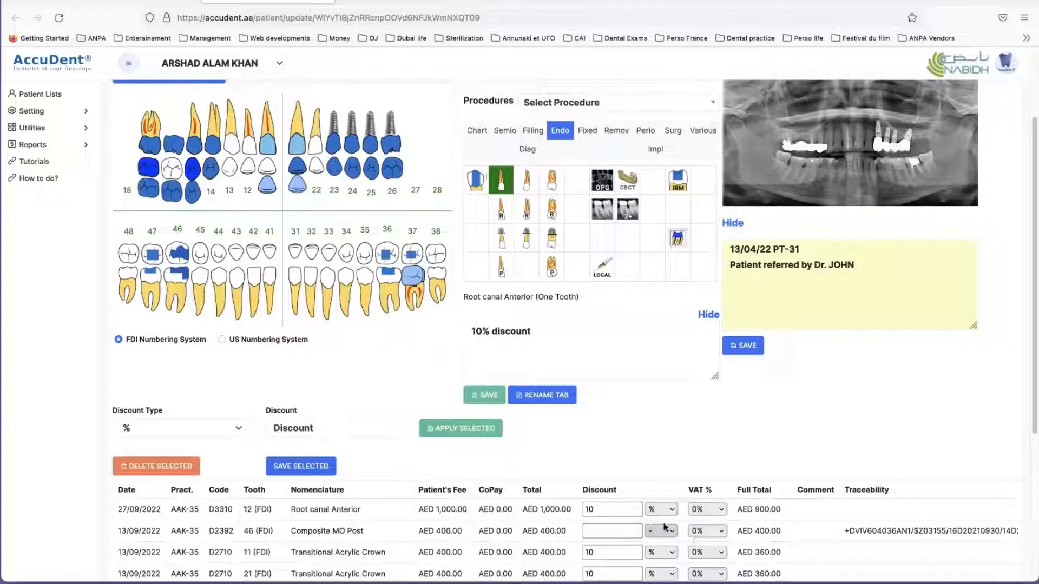
left_click(304, 466)
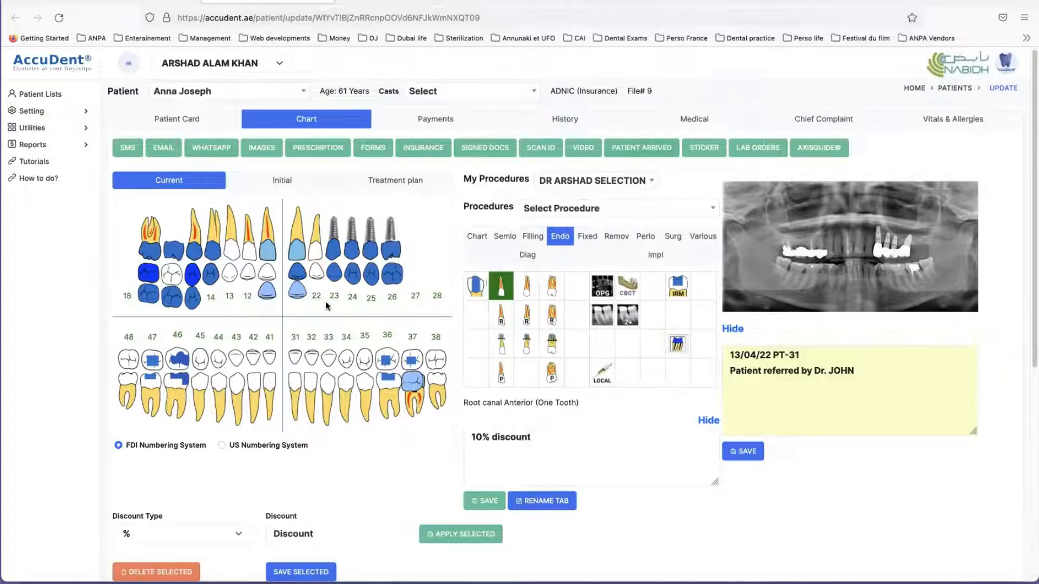
Step: Send the patient's listed procedures to NABIDH and dismiss the confirmation
scroll(325, 309, "down", 3)
scroll(322, 313, "down", 4)
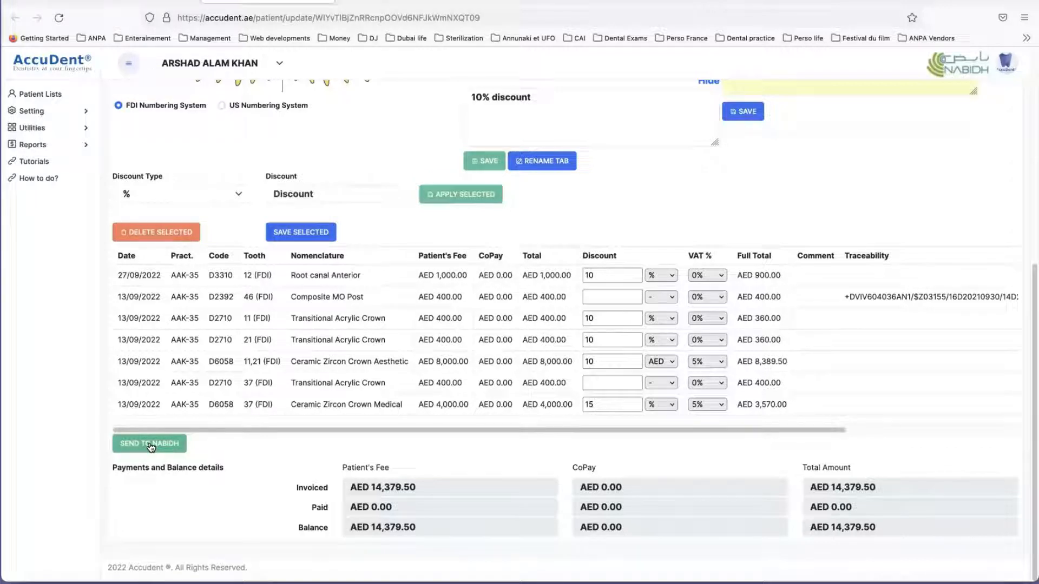
left_click(150, 445)
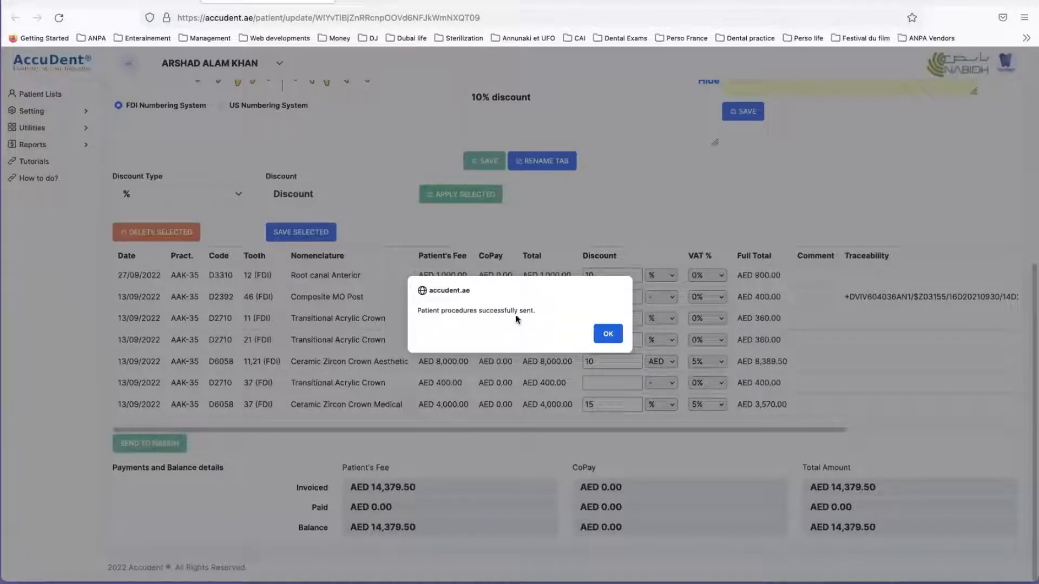
left_click(608, 334)
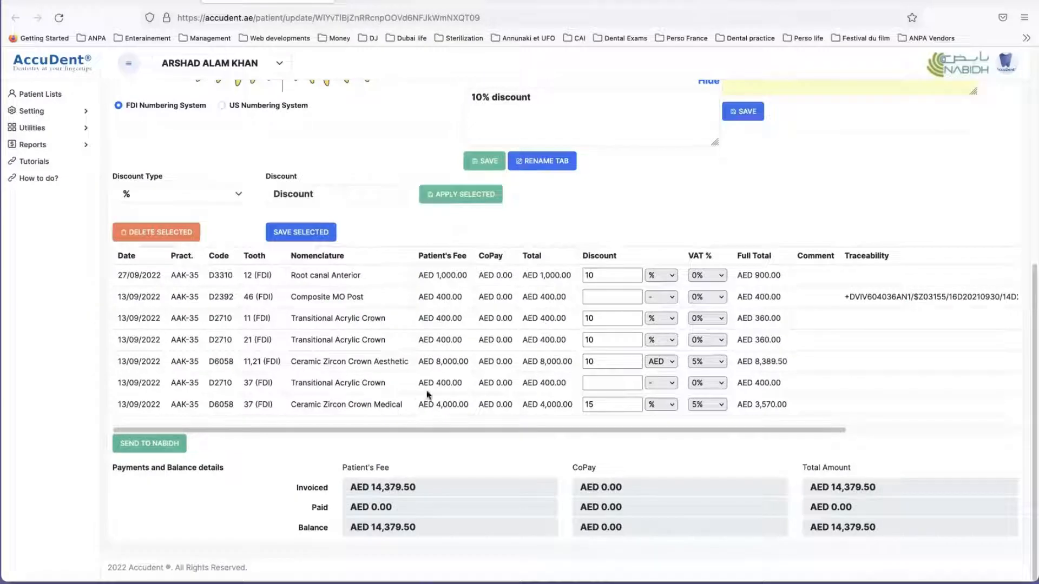
Step: Review the patient's Payments page with its balances and payment entry form, and return to the dental chart
scroll(426, 395, "up", 3)
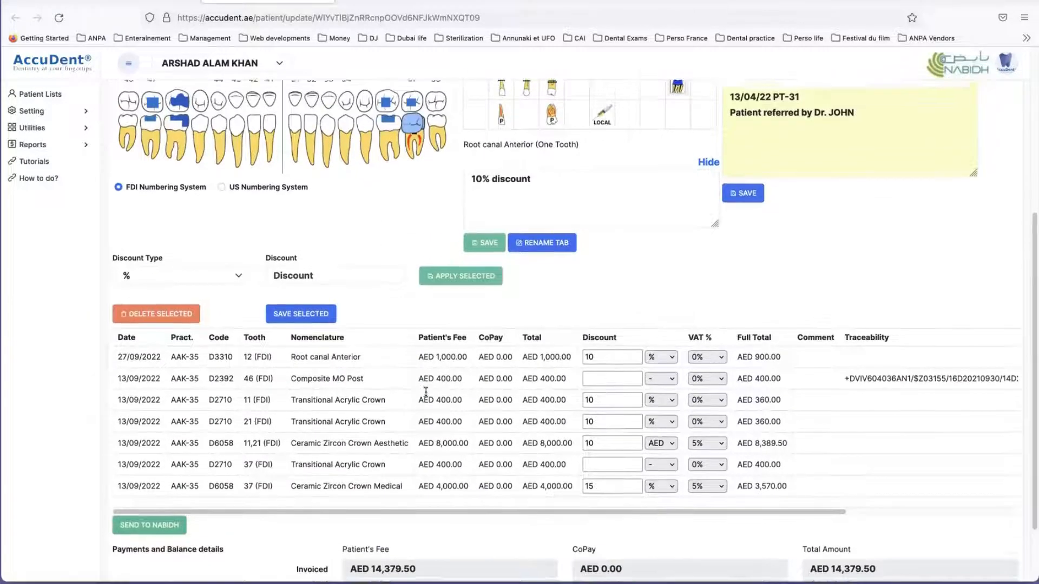
scroll(426, 395, "up", 3)
scroll(518, 179, "up", 2)
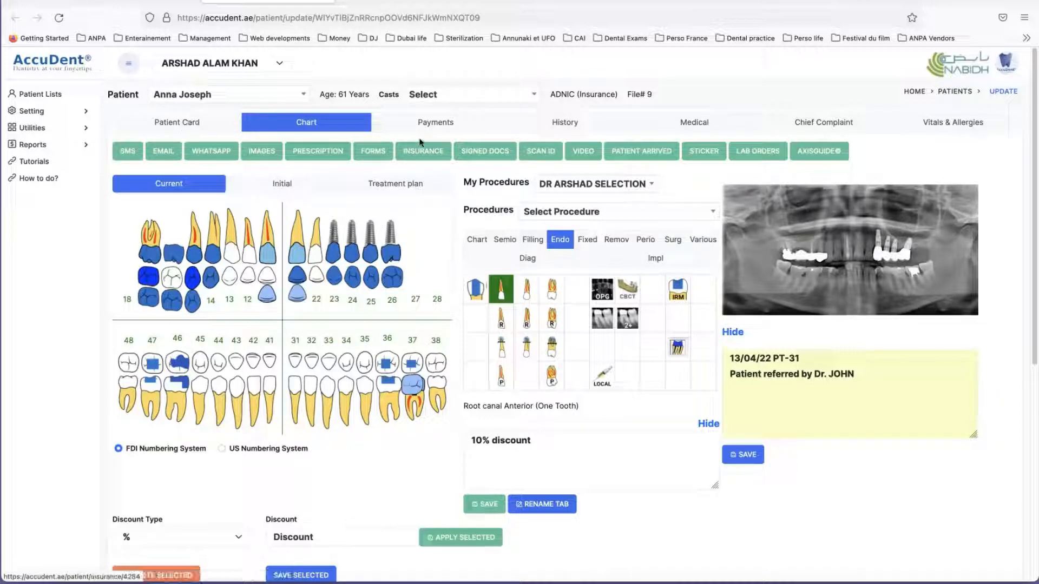
left_click(432, 124)
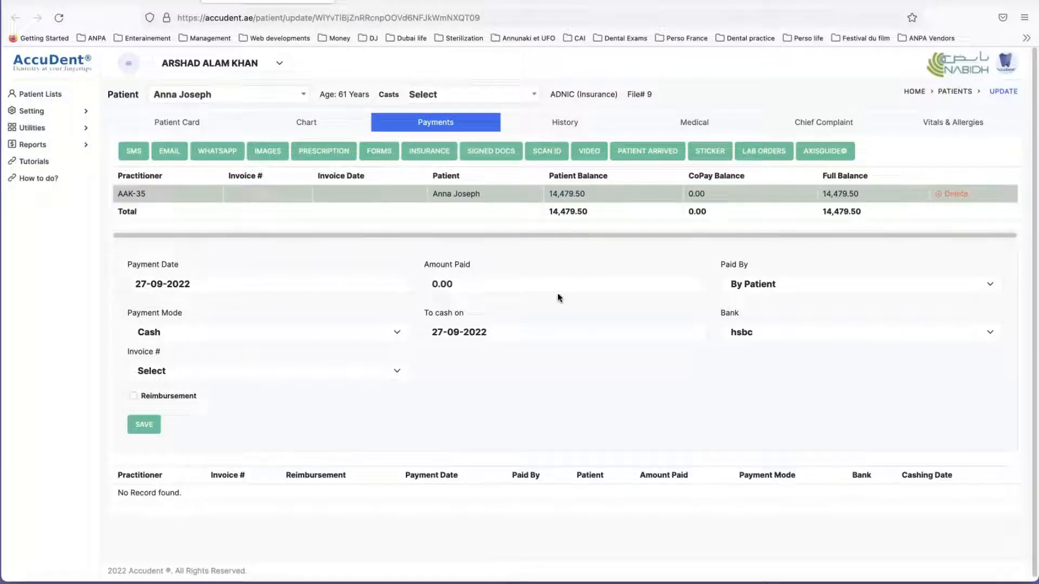
left_click(306, 124)
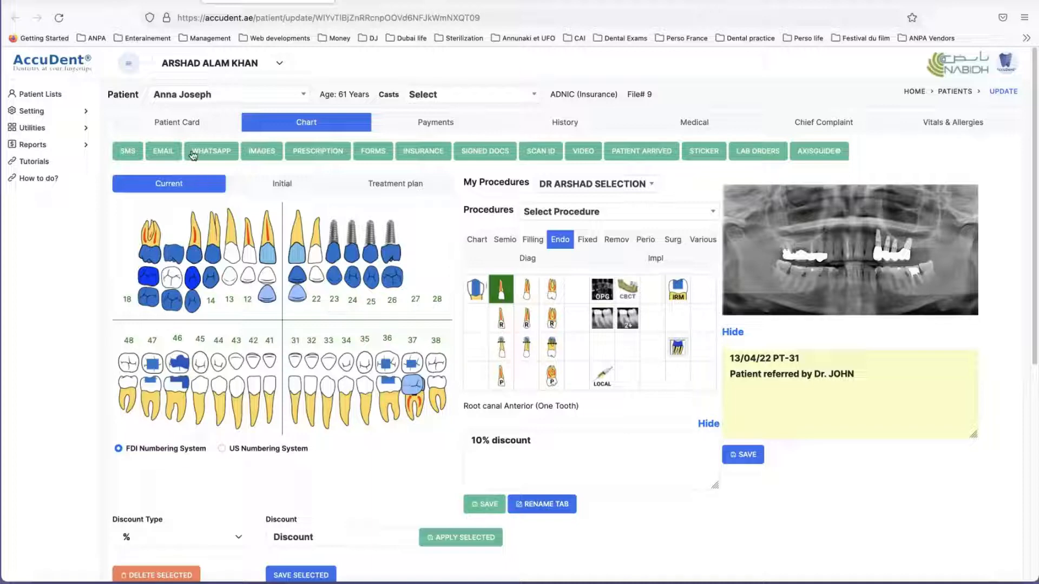
Step: Open the Patient Card and look through the personal, insurance and appointment reminder details
left_click(175, 125)
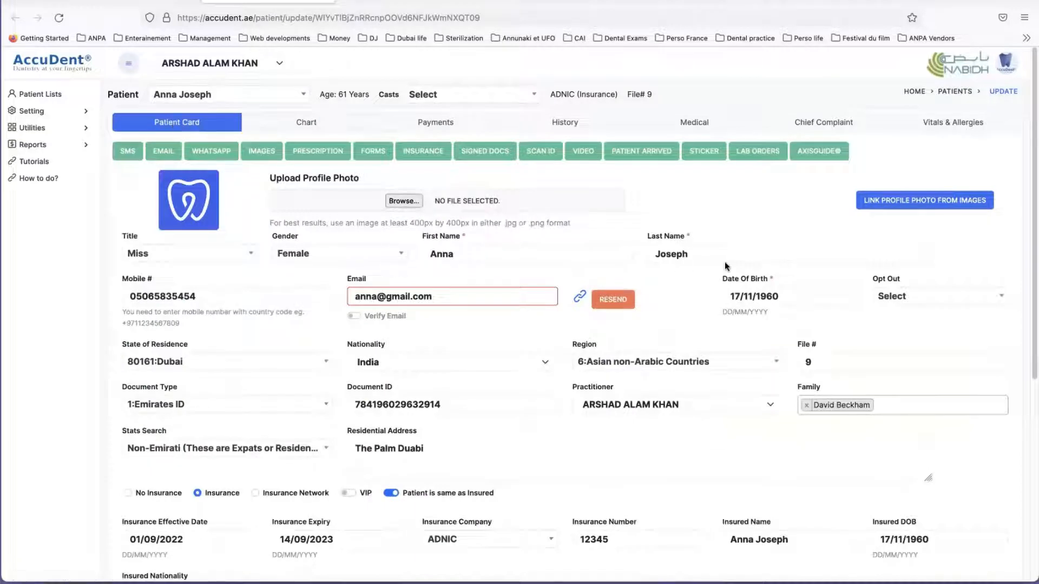
scroll(702, 293, "down", 1)
scroll(701, 292, "down", 2)
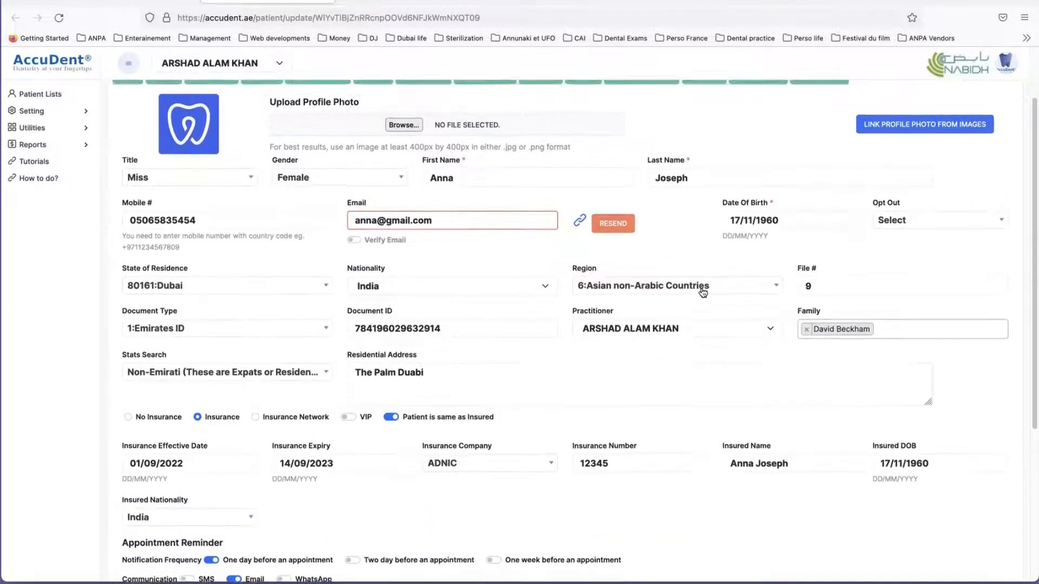
scroll(702, 292, "up", 3)
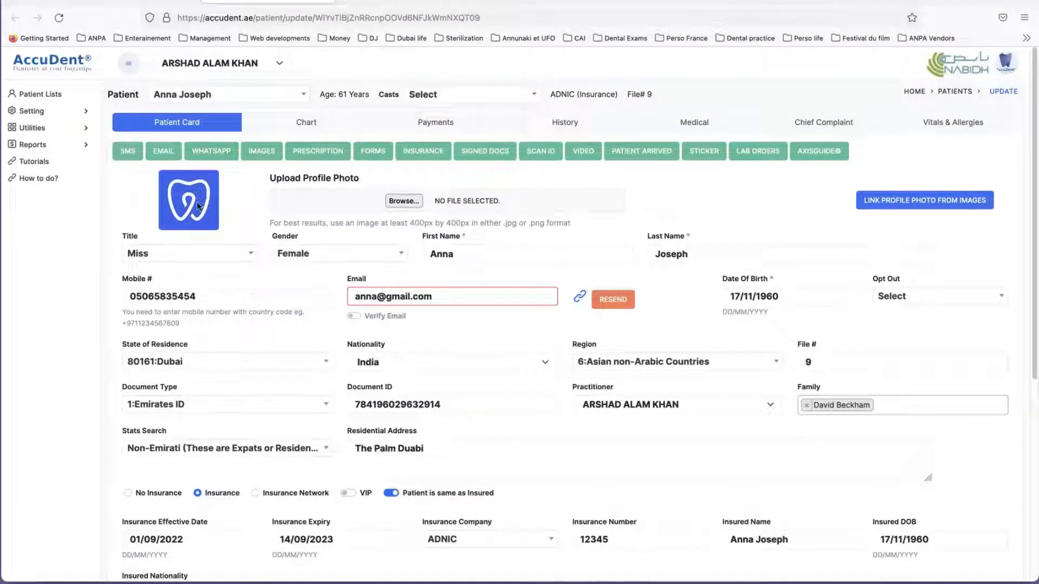
Step: Link the facial portrait from the patient's stored images as the profile photo and close the image picker
left_click(929, 201)
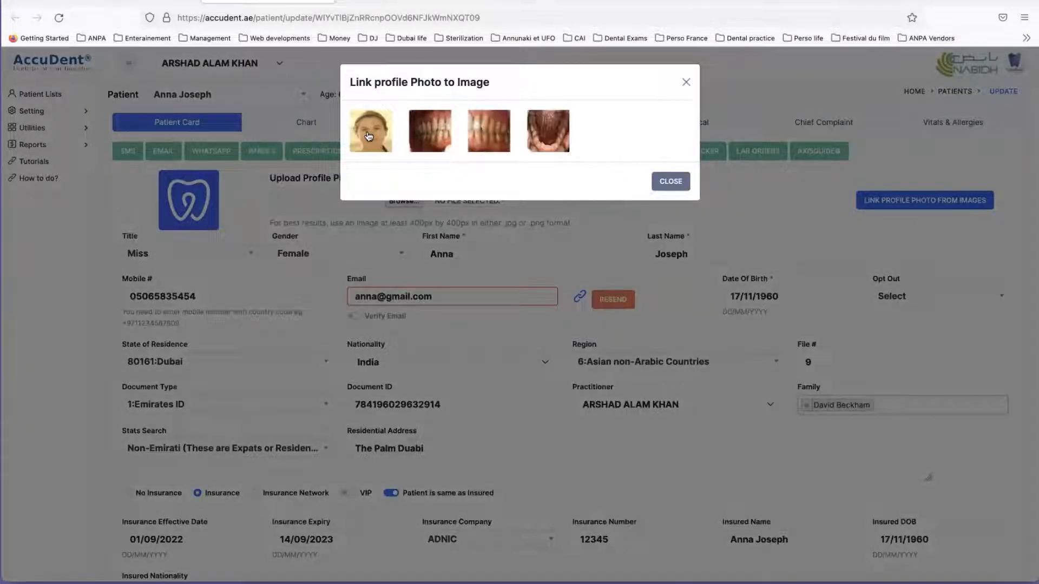
left_click(368, 136)
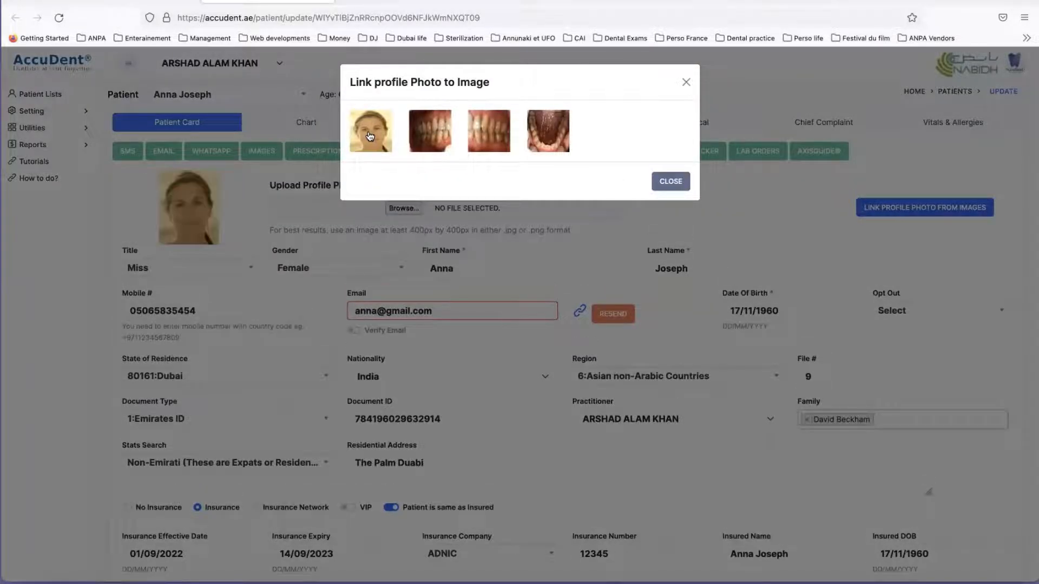
left_click(670, 182)
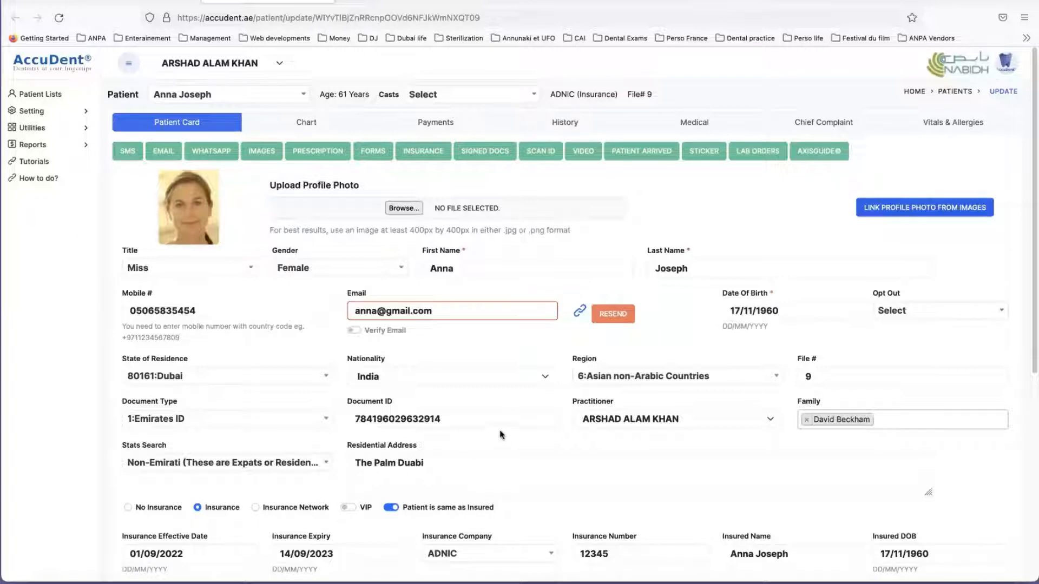
Step: Reload the diary, check the patient's 09:00 appointment on Tuesday 27/9, and return to the Patient Card's date of birth
left_click(143, 2)
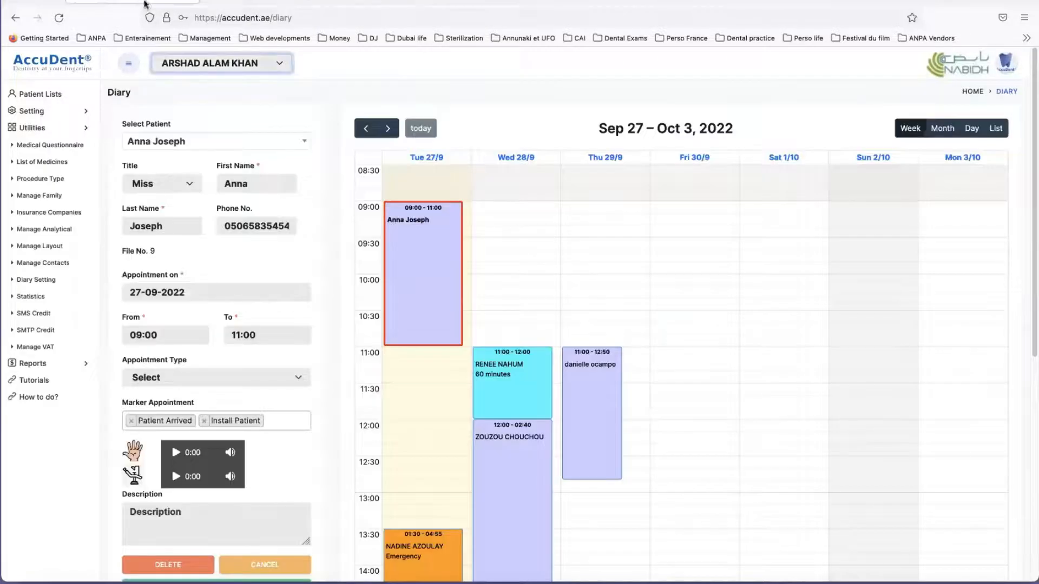
left_click(60, 17)
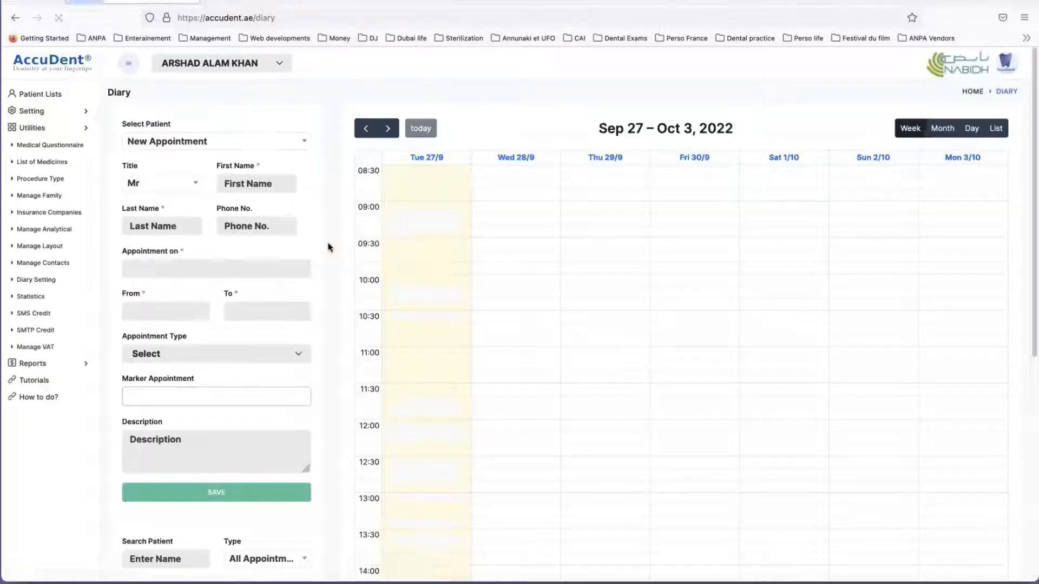
left_click(412, 260)
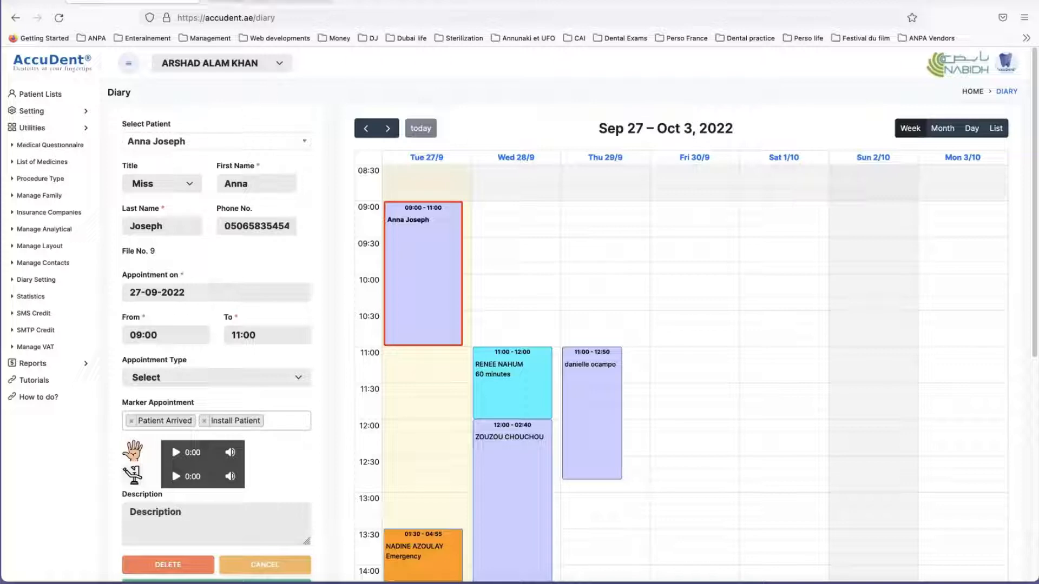
left_click(267, 1)
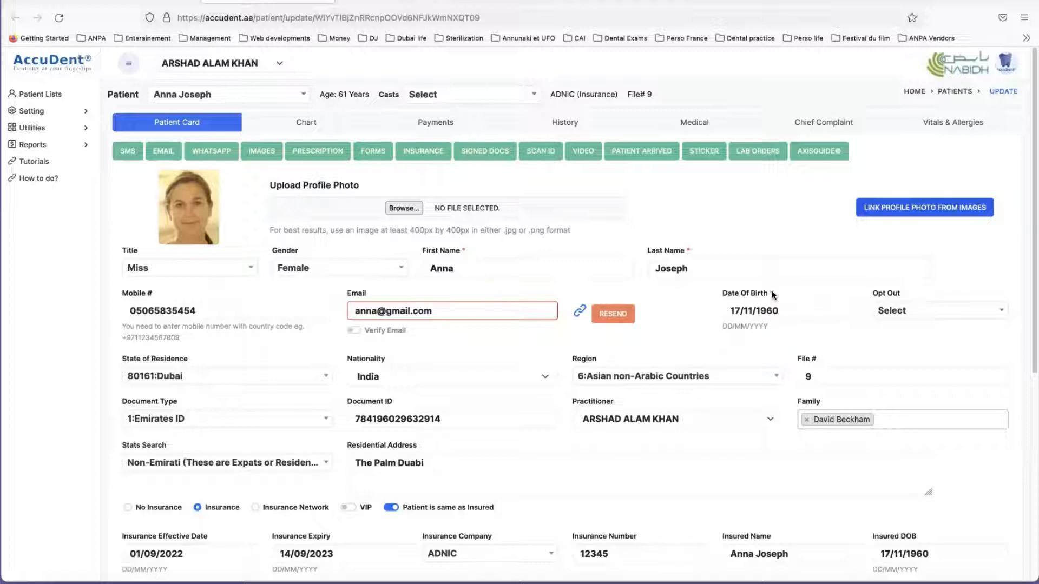
left_click_drag(784, 311, 724, 308)
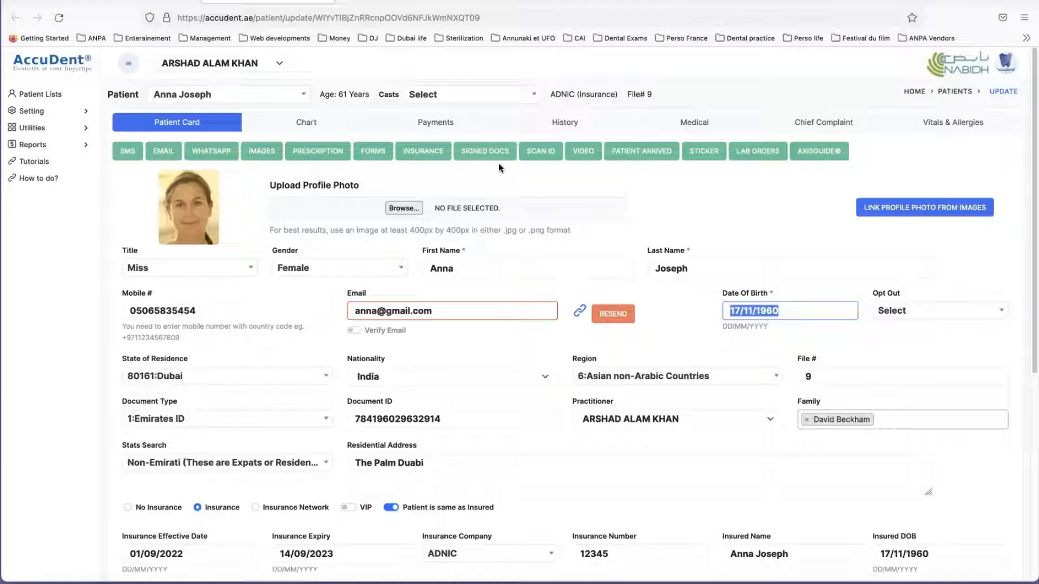
Step: Open the Scan Document ID dialog, allow camera access, try switching the camera, and close the dialog
left_click(540, 153)
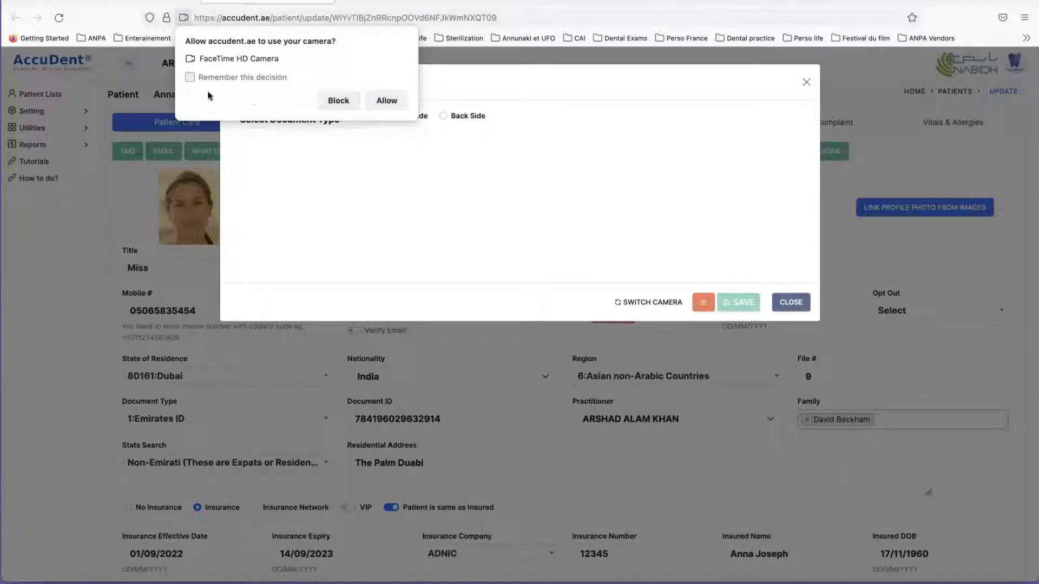
left_click(387, 100)
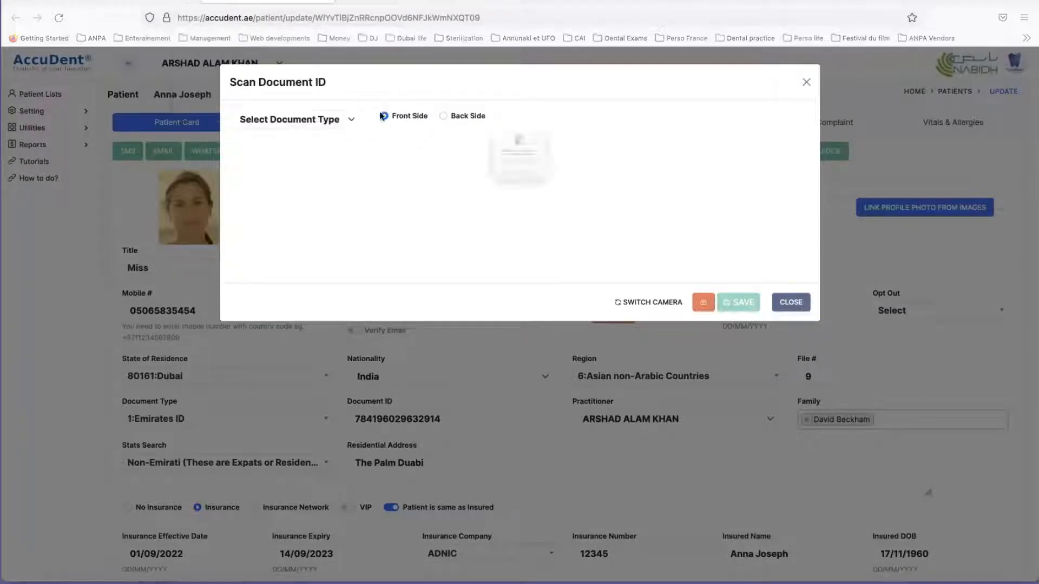
left_click(542, 210)
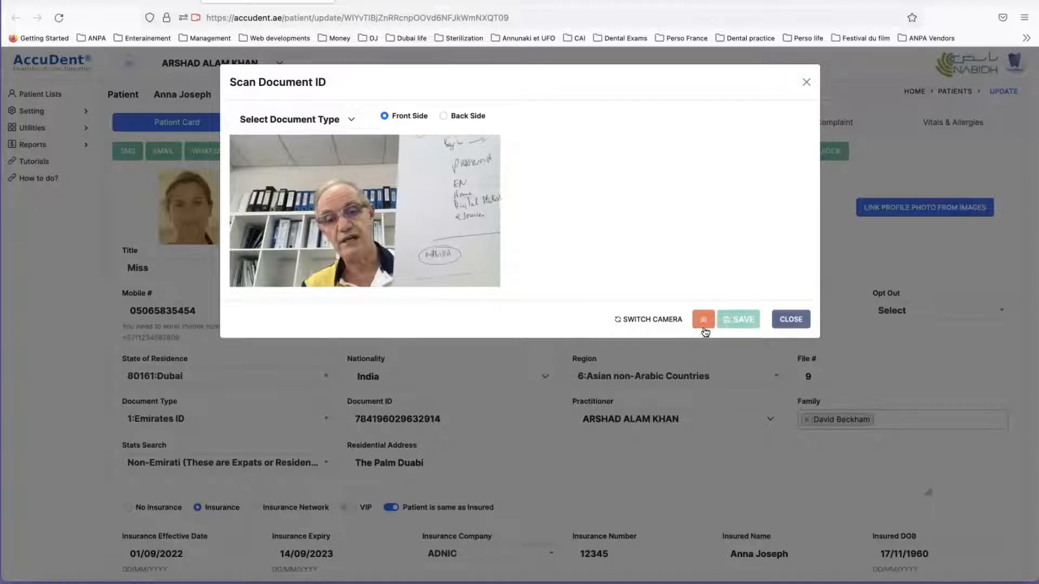
left_click(640, 321)
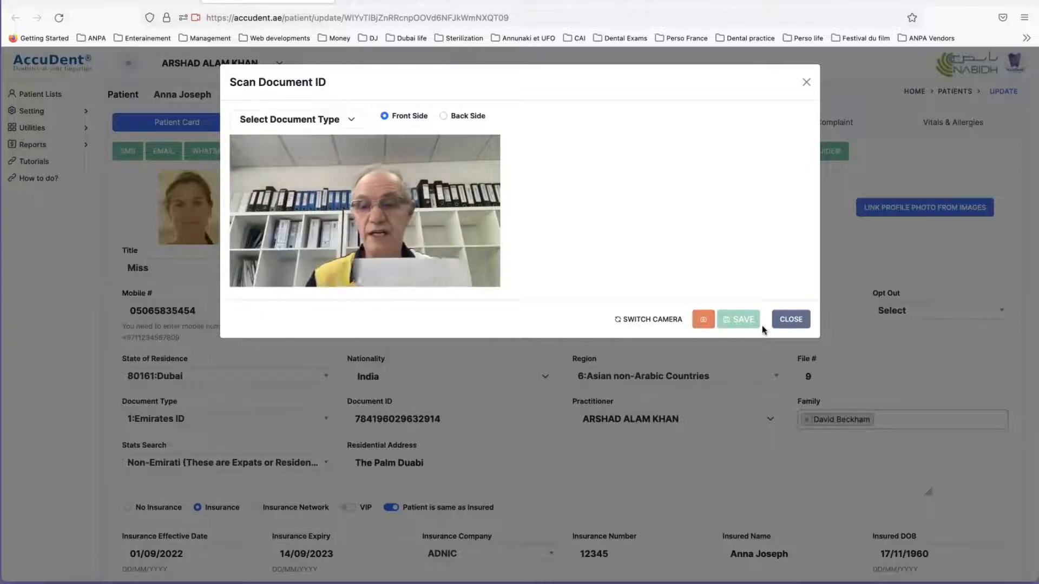
left_click(806, 82)
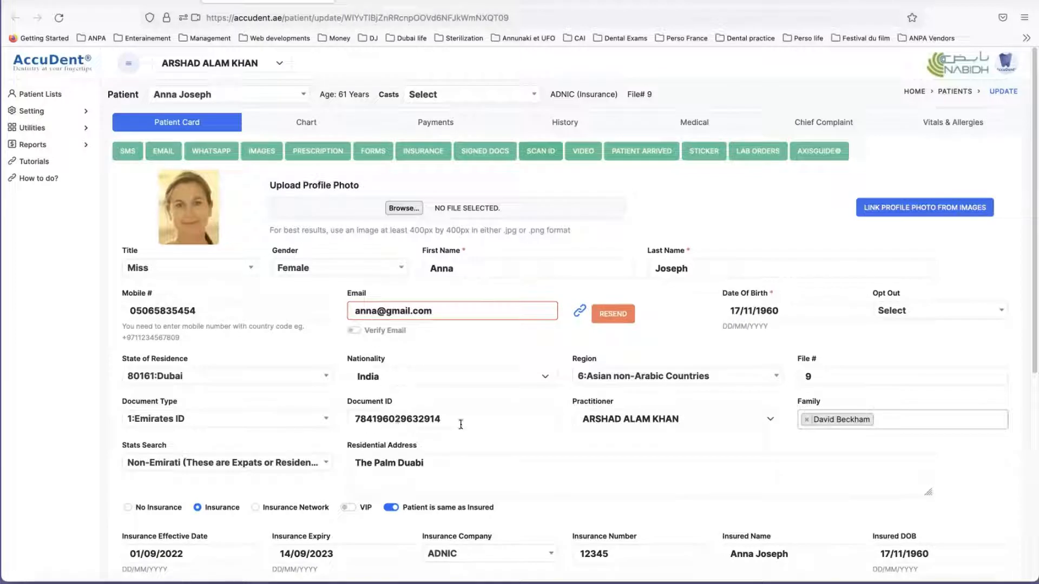
Step: Highlight the Document ID on the Patient Card to examine the patient's identity number
left_click_drag(462, 423, 337, 422)
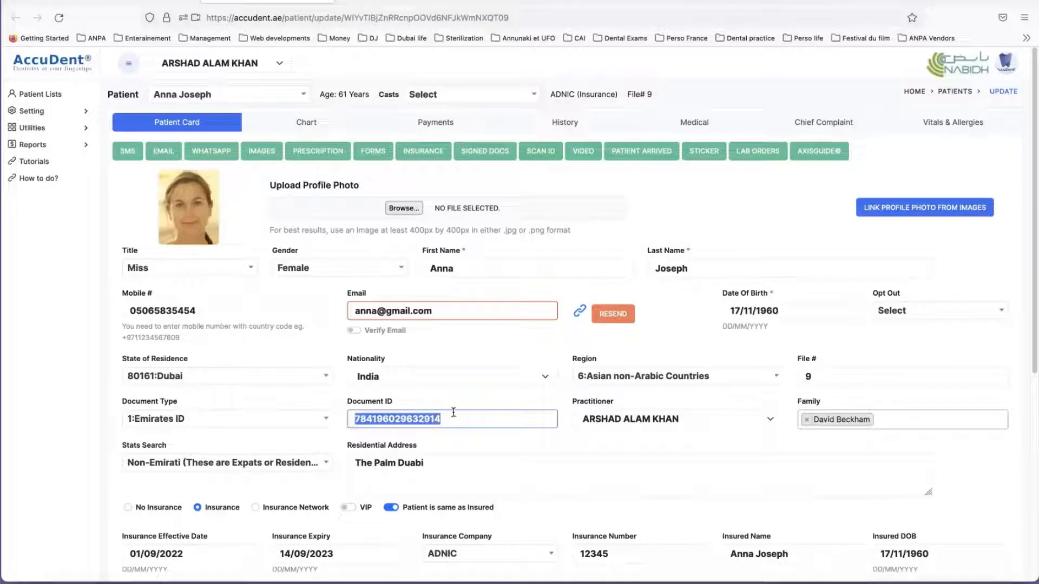
left_click(471, 418)
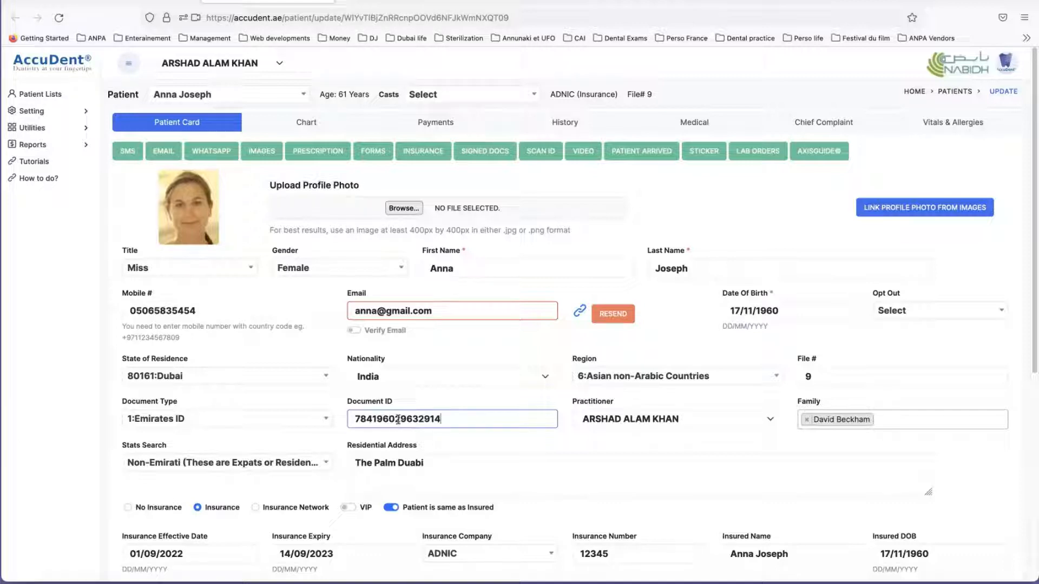
left_click_drag(448, 420, 340, 421)
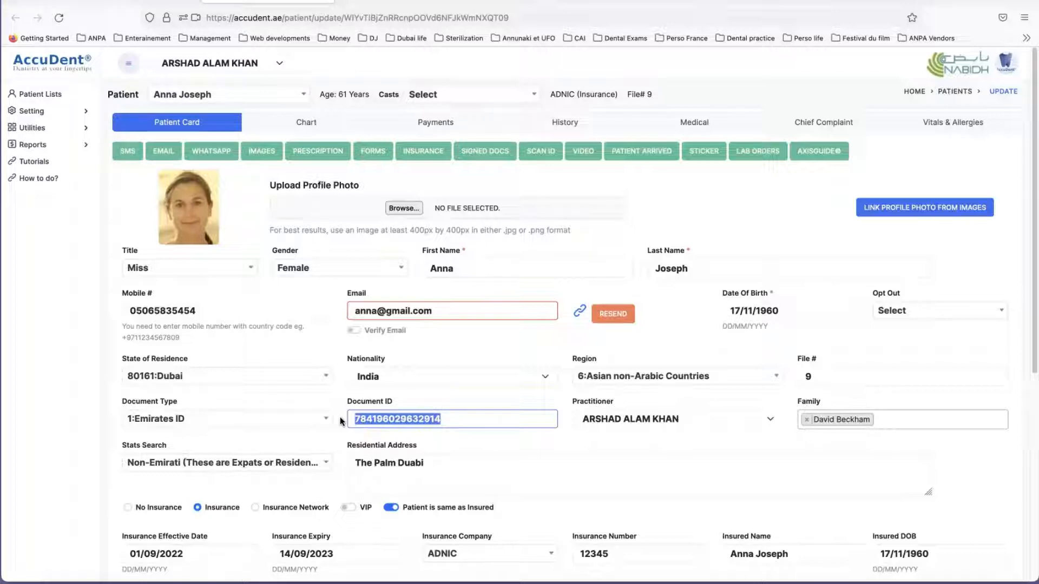
left_click(475, 399)
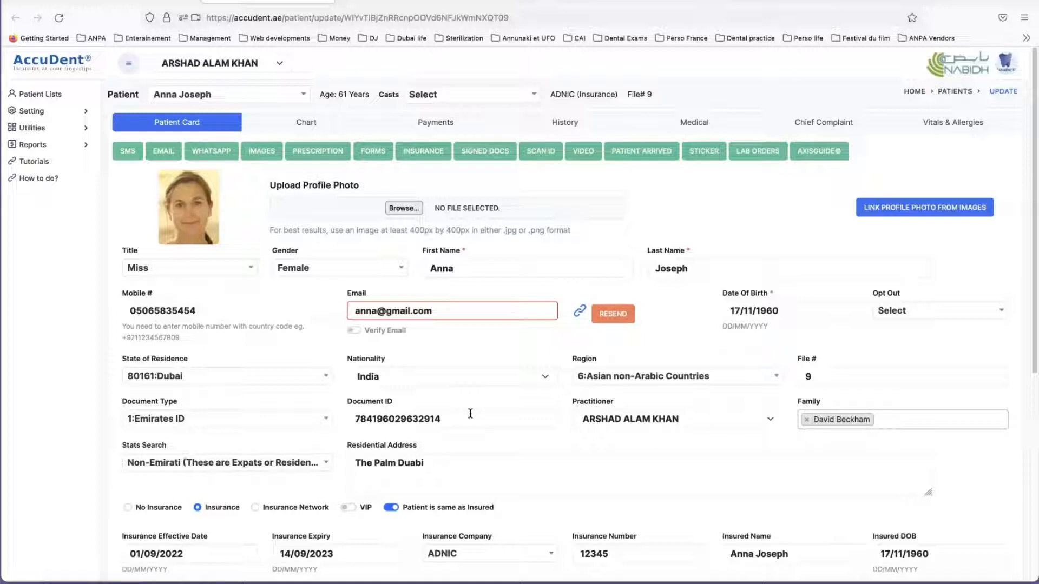
left_click_drag(466, 417, 340, 417)
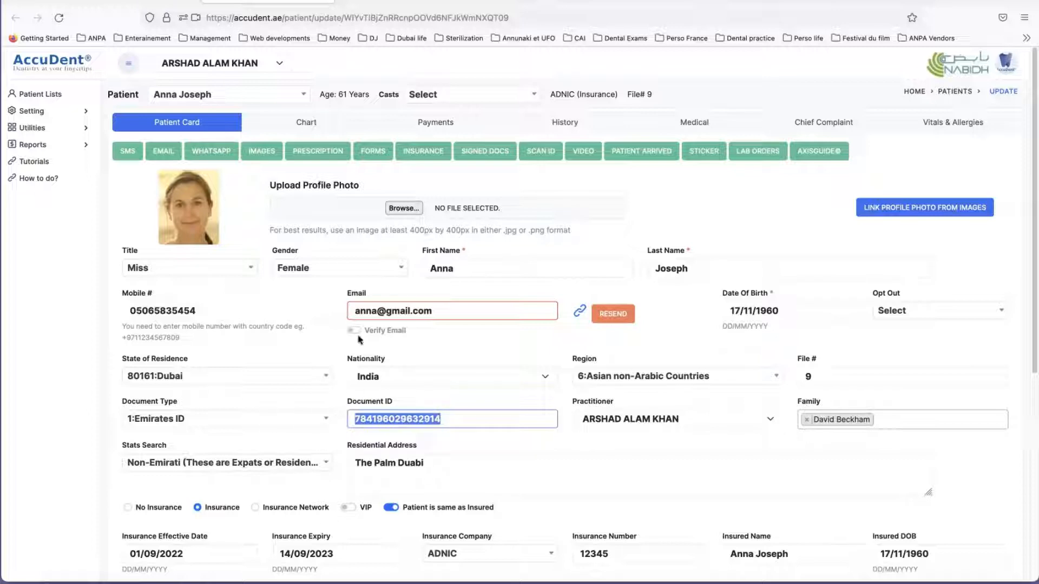
Step: Review the Document Type and State of Residence choices, picking 1:Emirates ID and 80161:Dubai
scroll(474, 354, "down", 1)
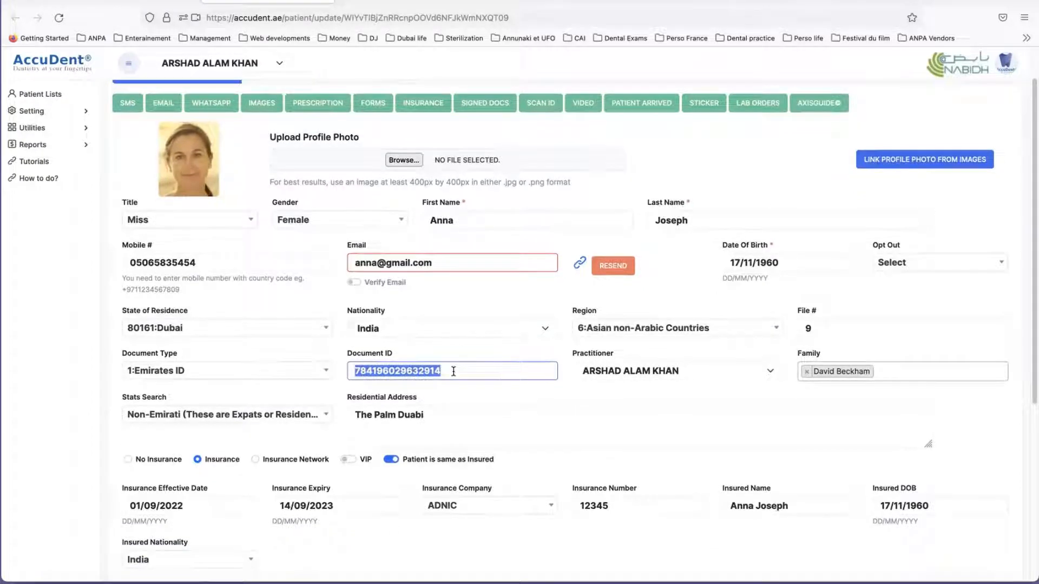
left_click(214, 372)
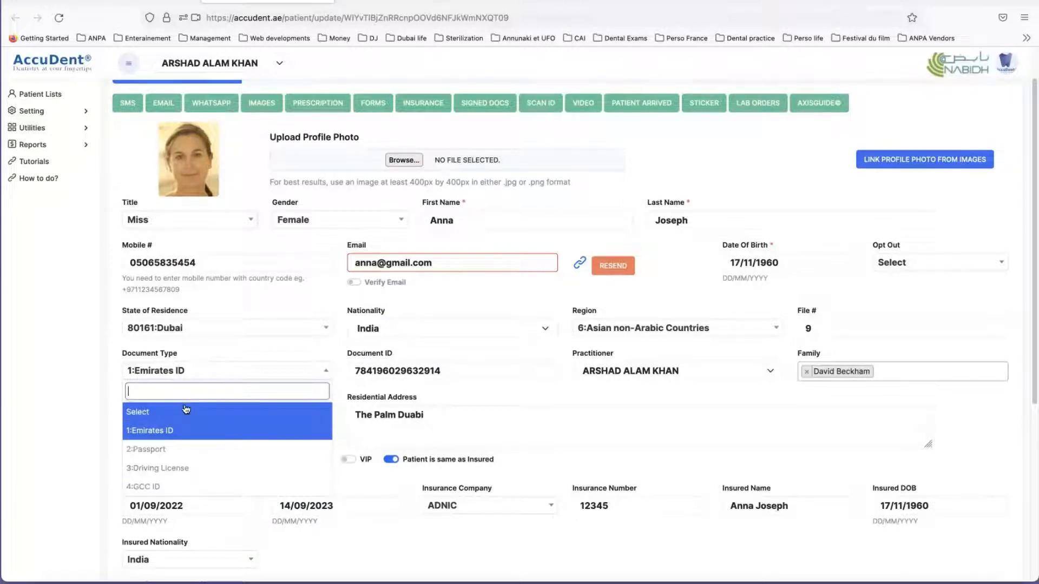
left_click(189, 432)
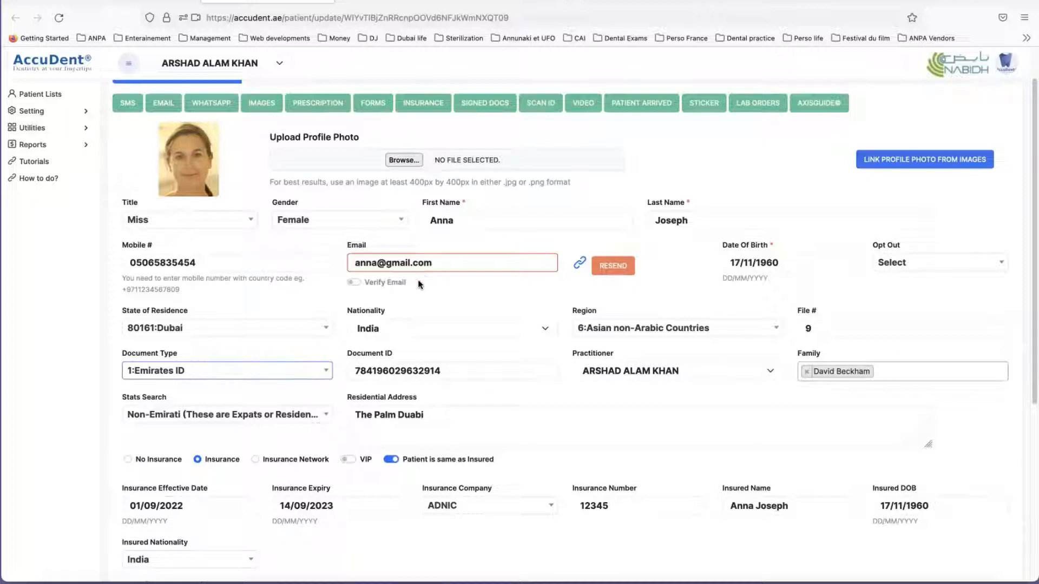
left_click(204, 327)
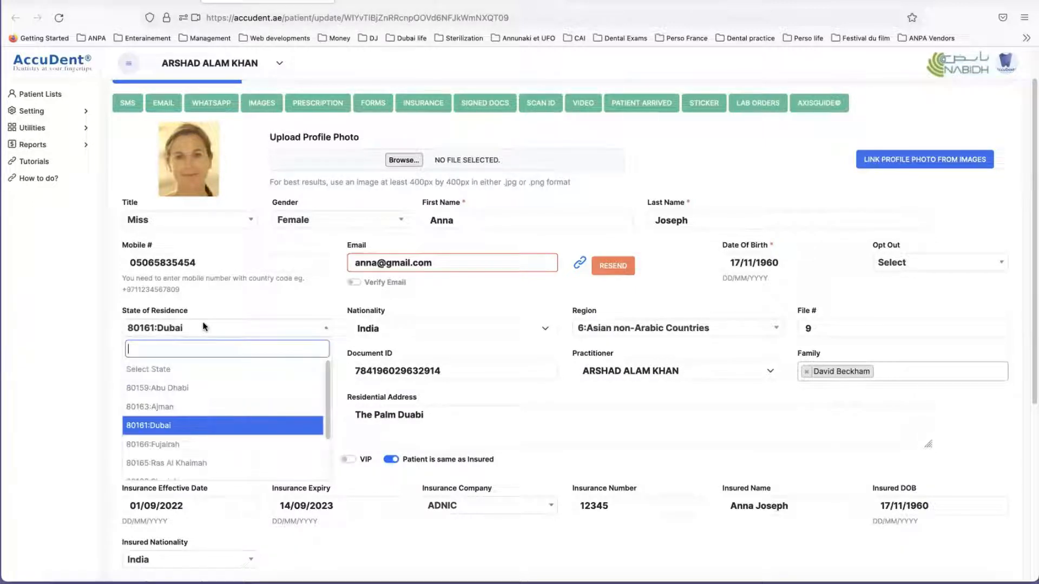
left_click(186, 425)
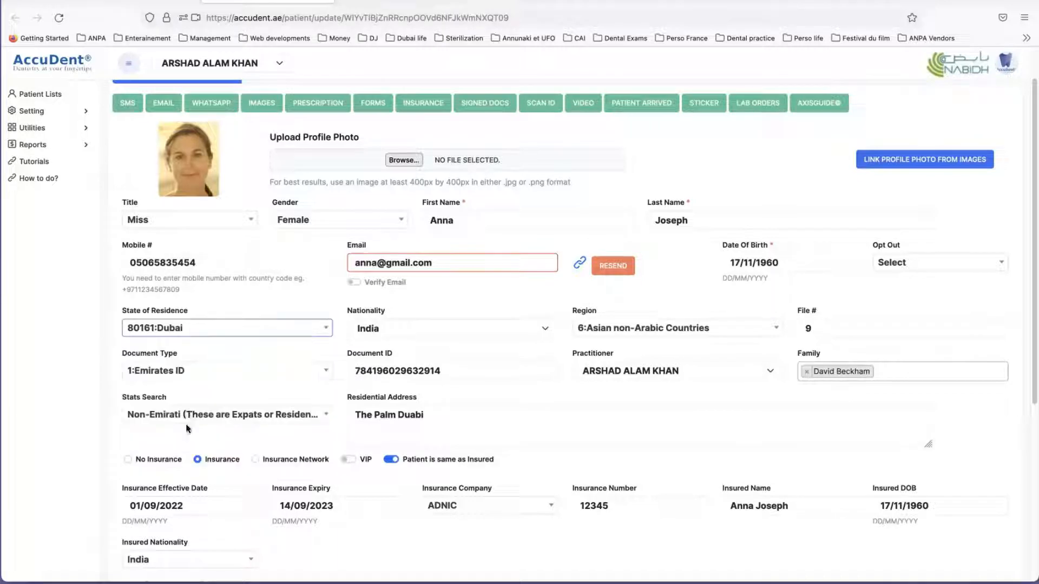
Step: Check the patient's Nationality field and look through the list of Region options, closing it again
left_click(407, 330)
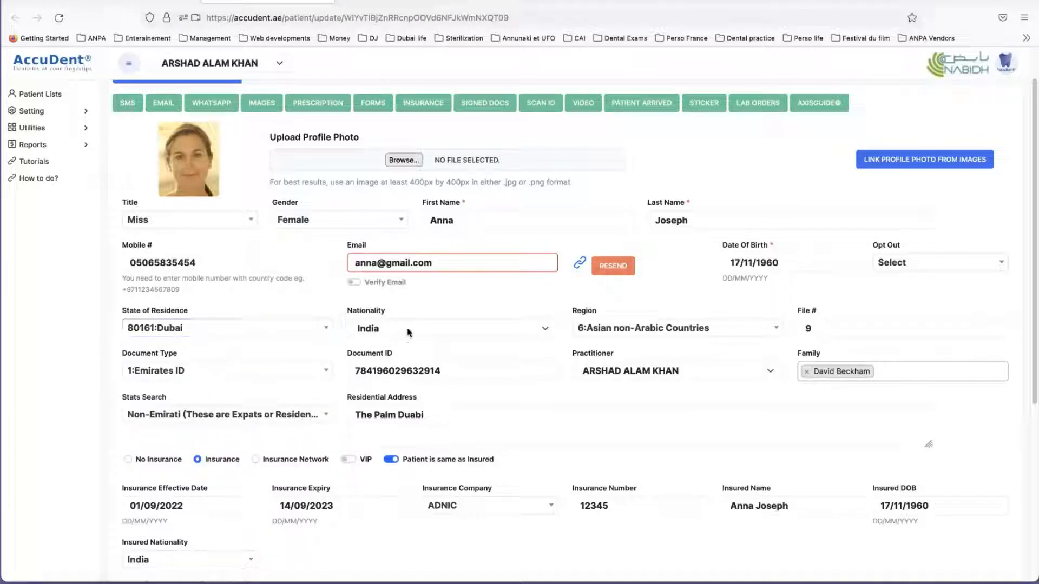
left_click(407, 328)
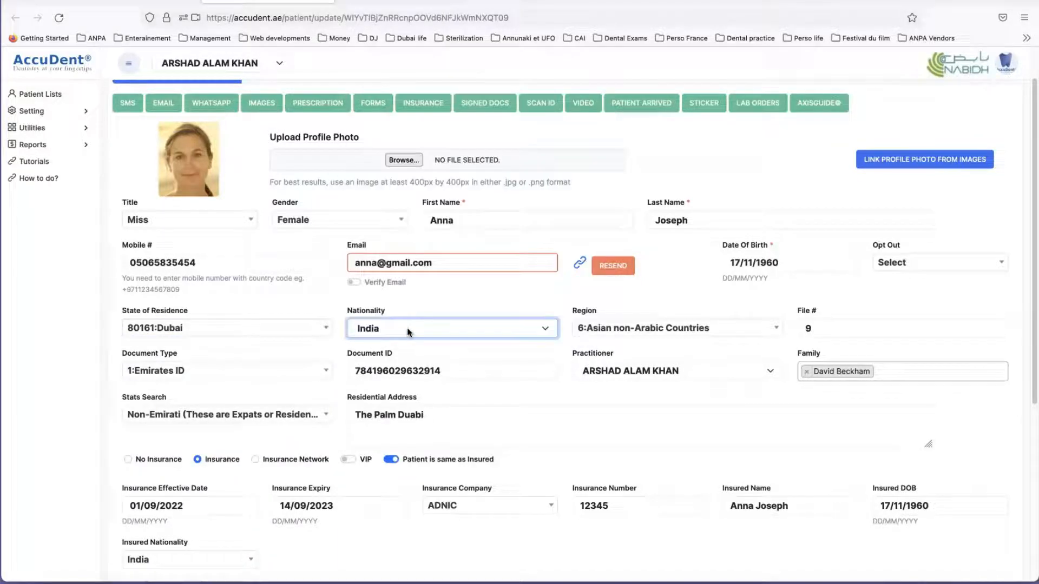
left_click(731, 328)
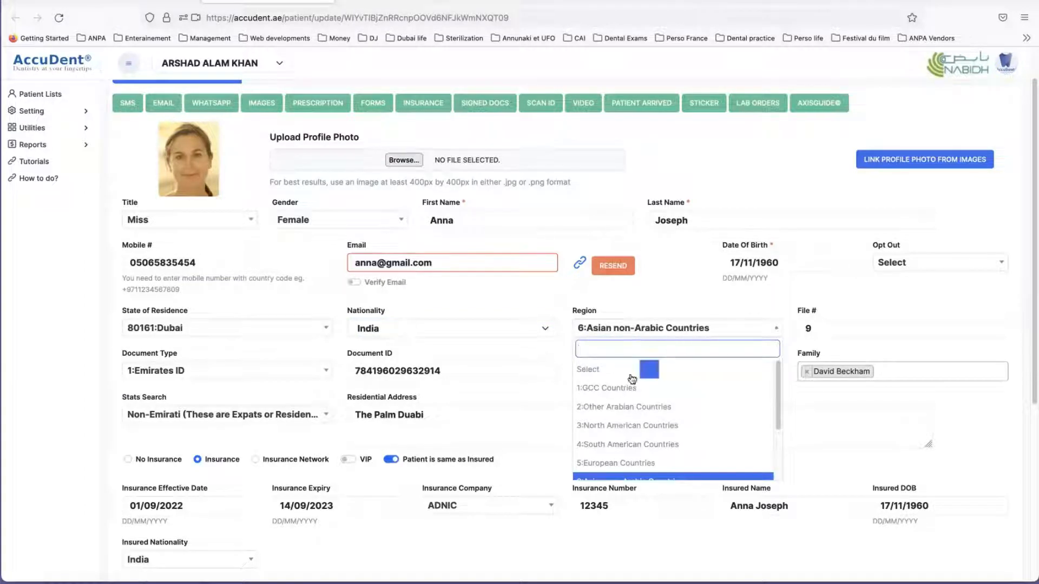
scroll(606, 454, "down", 3)
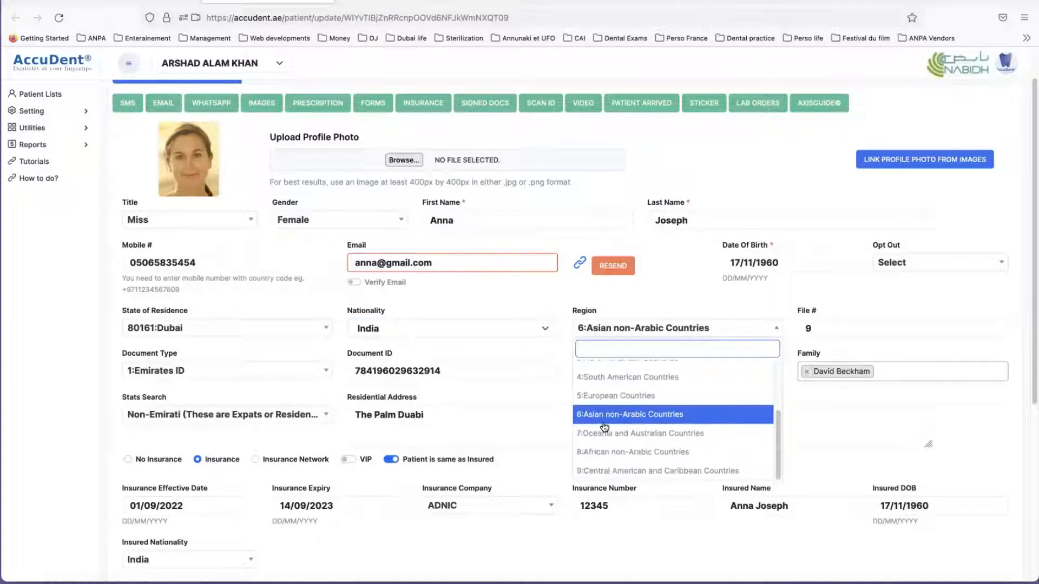
scroll(605, 433, "up", 3)
left_click(742, 326)
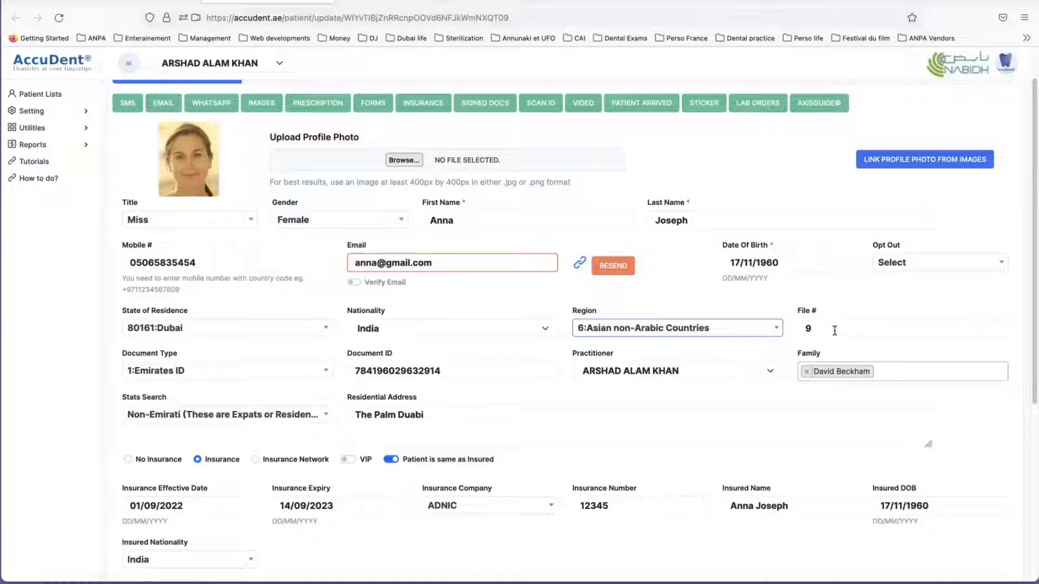
Step: Highlight the patient's File # entry on the Patient Card to examine the file numbering
left_click(833, 330)
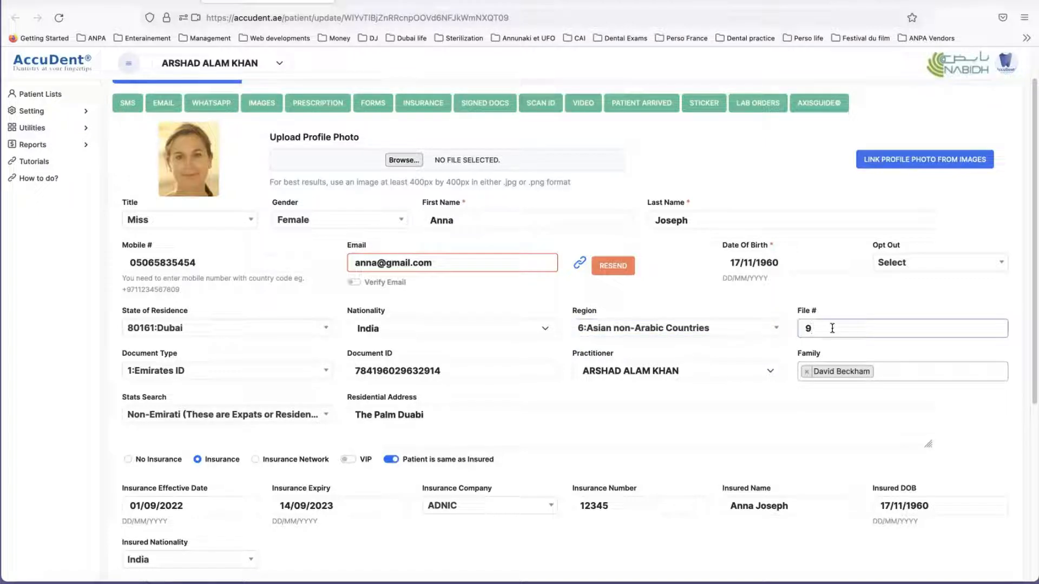
left_click_drag(833, 330, 804, 329)
left_click(820, 332)
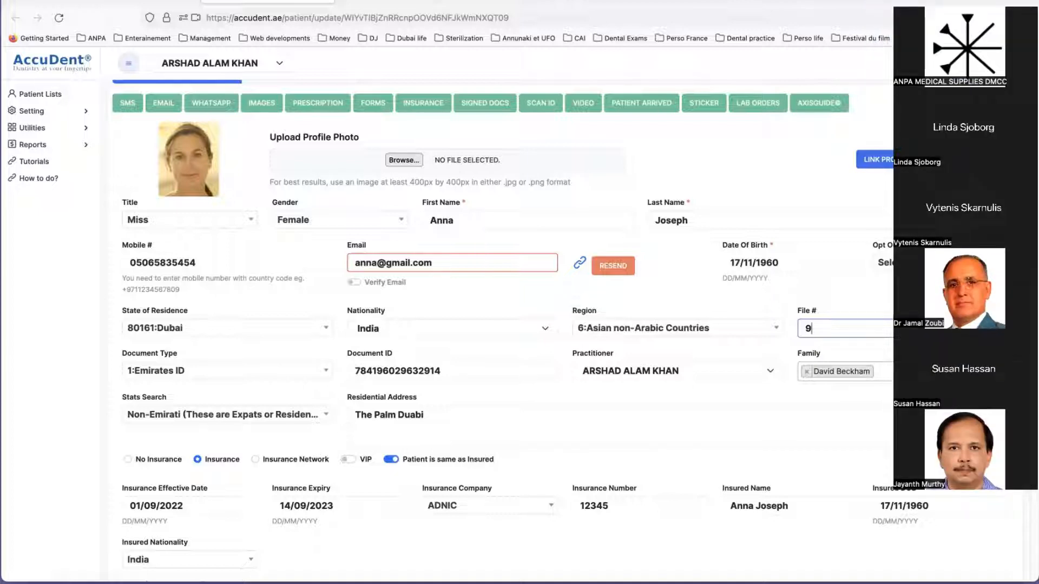
left_click(840, 291)
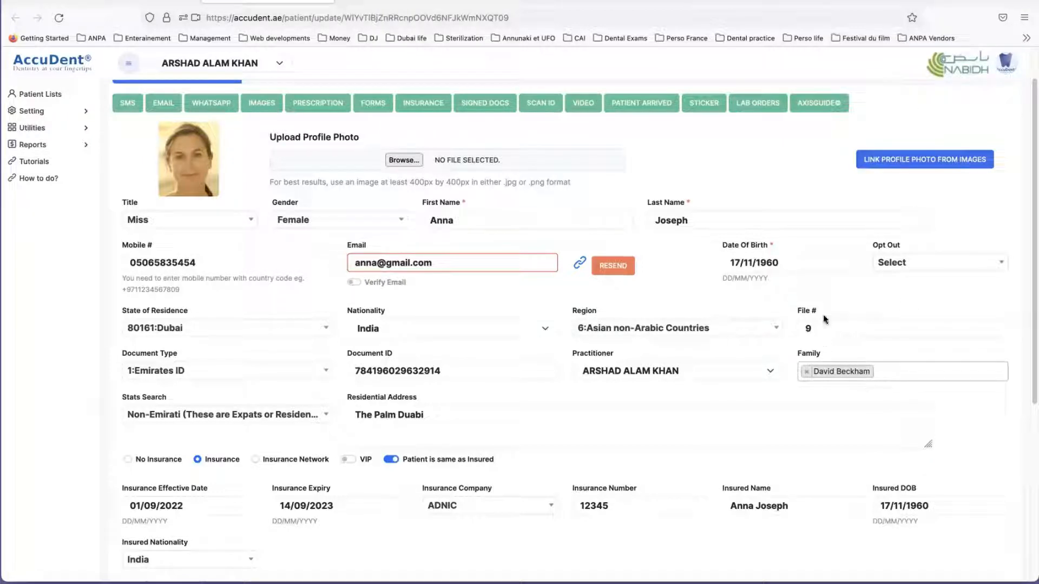
left_click_drag(826, 329, 787, 319)
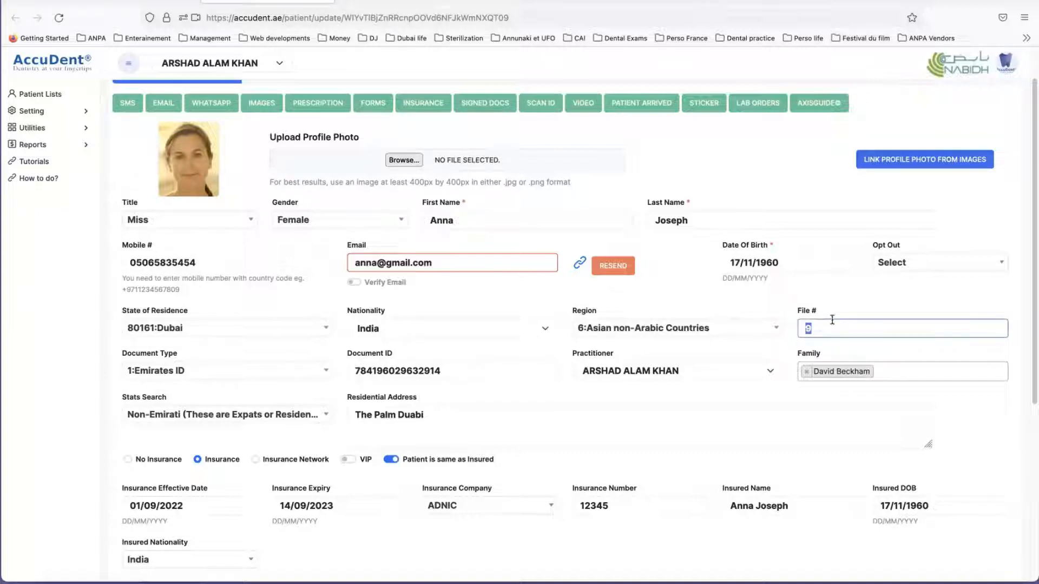
Step: Review the available practitioners for the patient and select the one already assigned
scroll(381, 336, "down", 1)
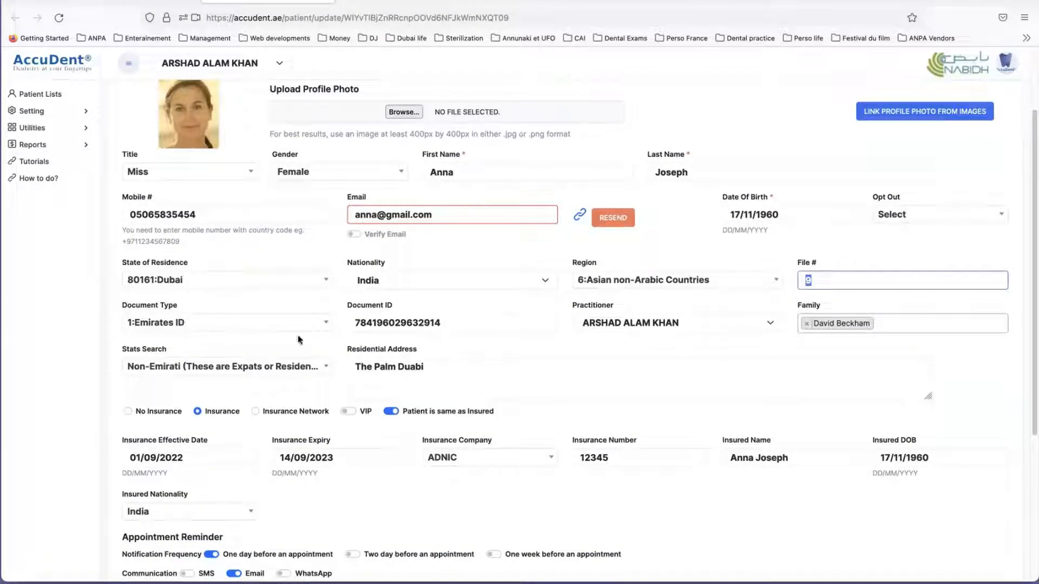
left_click(625, 324)
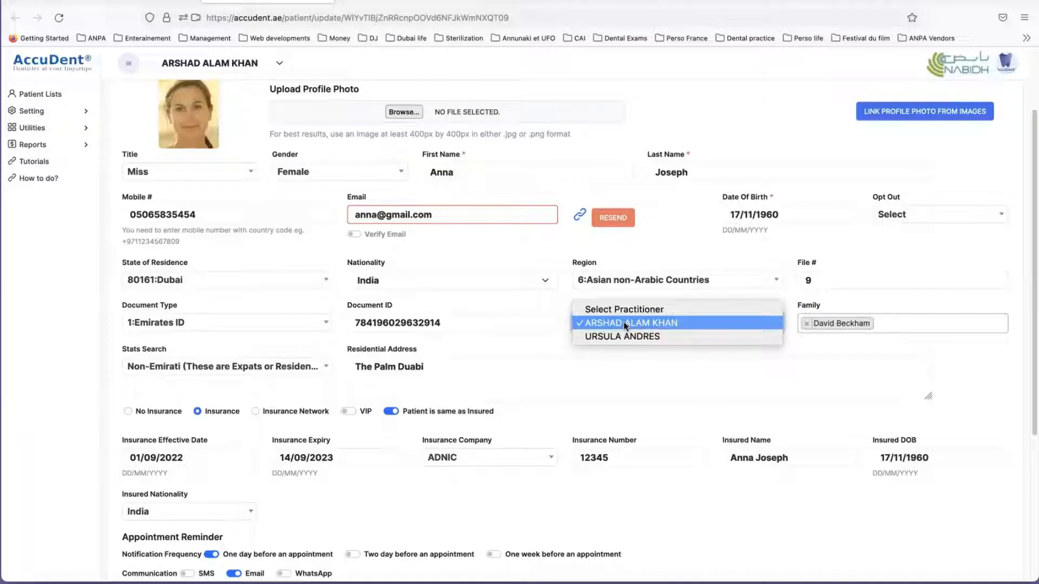
left_click(625, 323)
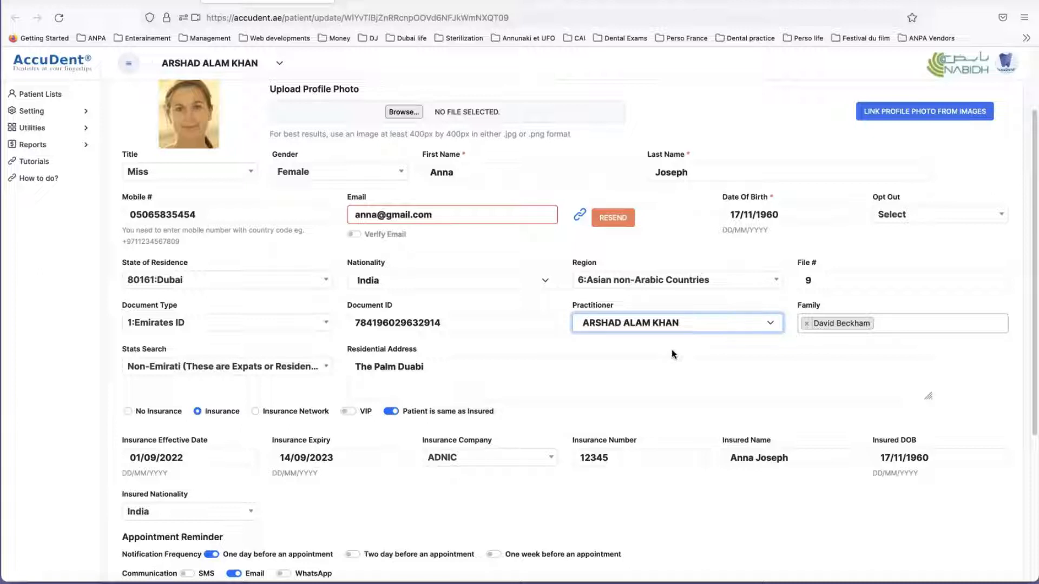
Step: Recheck the Practitioner choices on the Patient Card, keeping the currently assigned practitioner selected
left_click(679, 326)
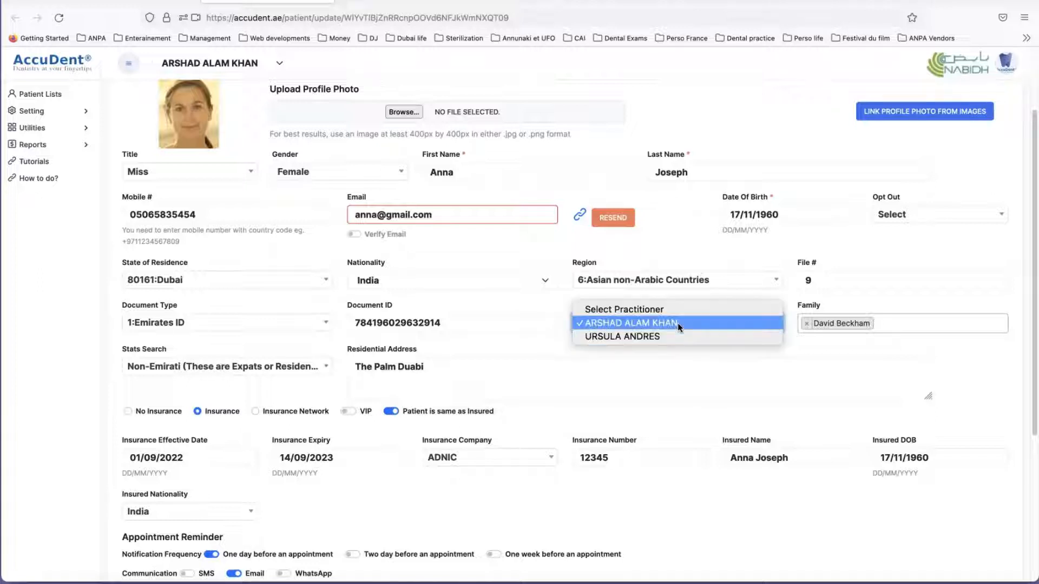
left_click(679, 323)
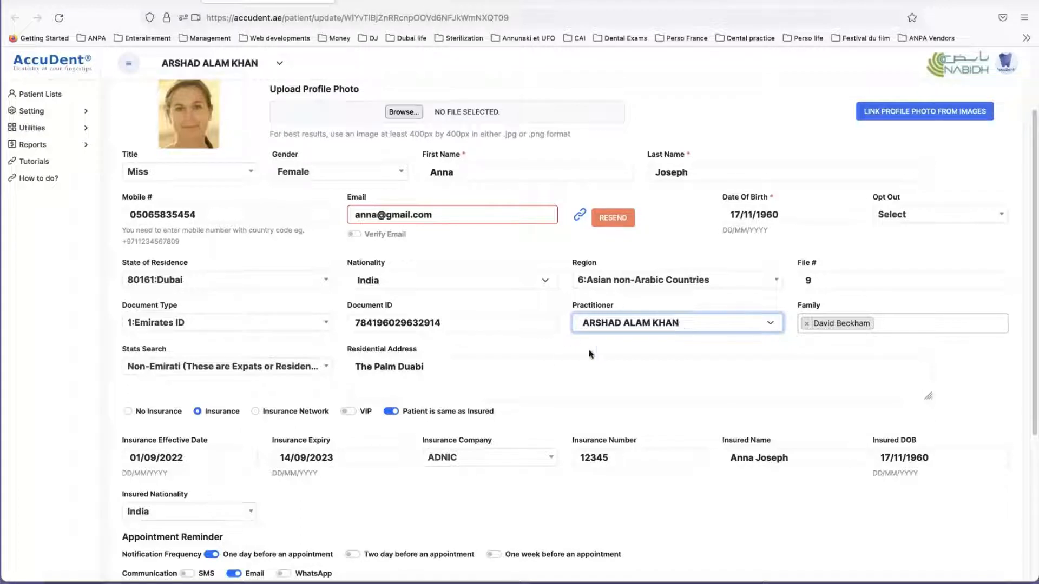
left_click(756, 323)
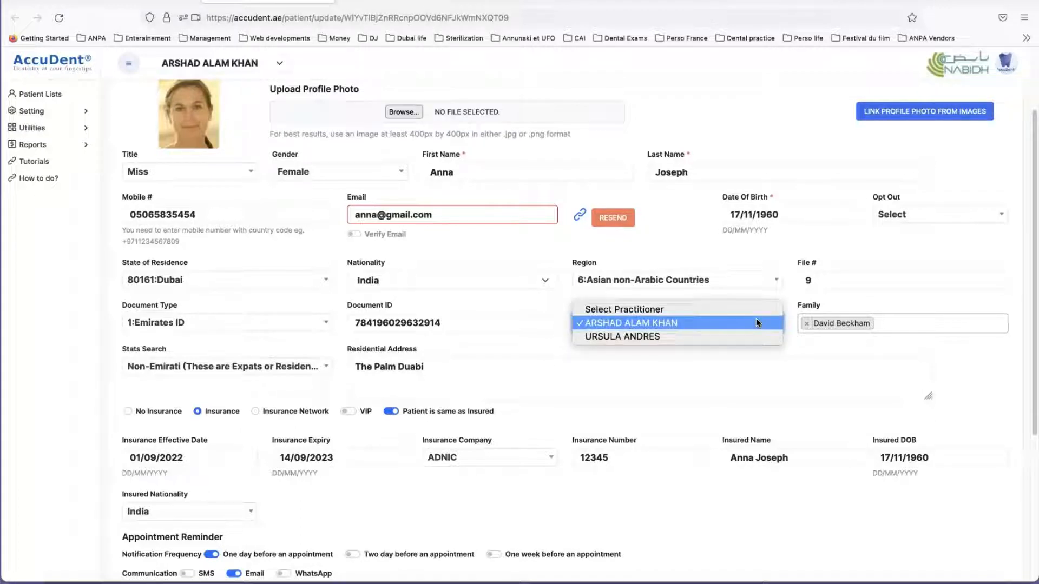
left_click(757, 323)
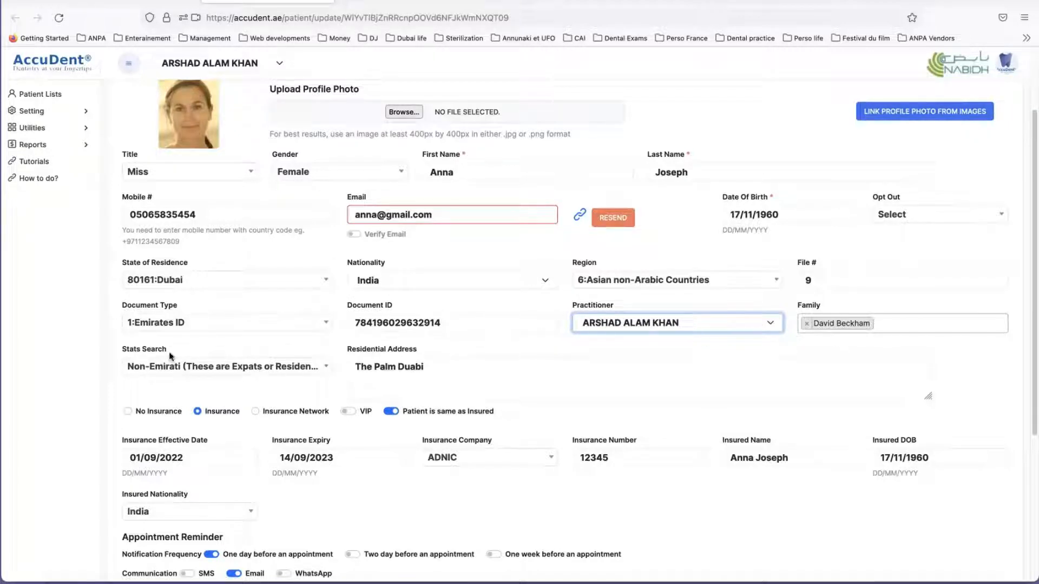
Step: Try the International (these are visitors) option in Stats Search and return it to Non-Emirati (These are Expats or Residents)
scroll(207, 373, "down", 1)
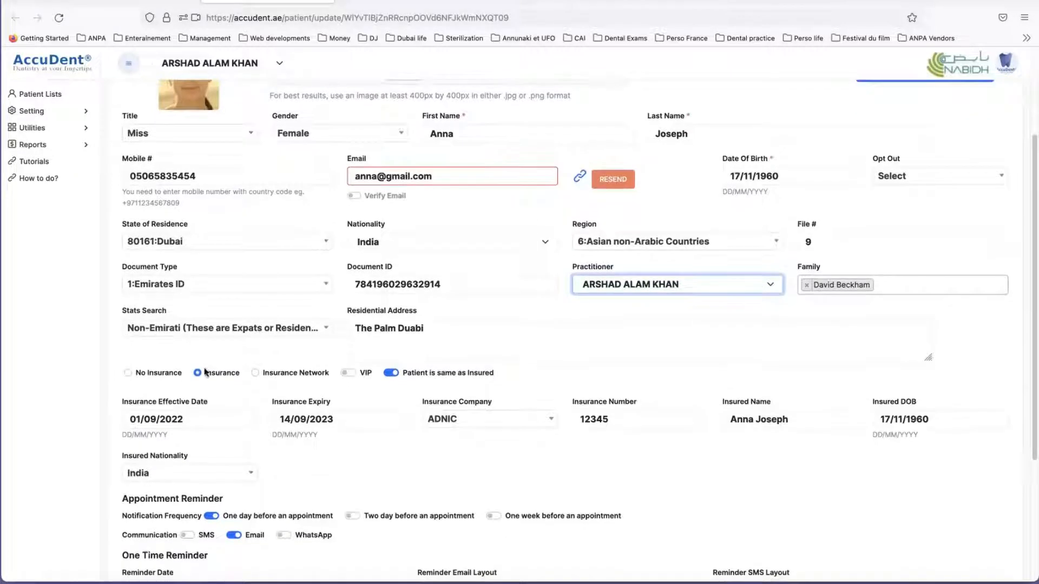
left_click(187, 332)
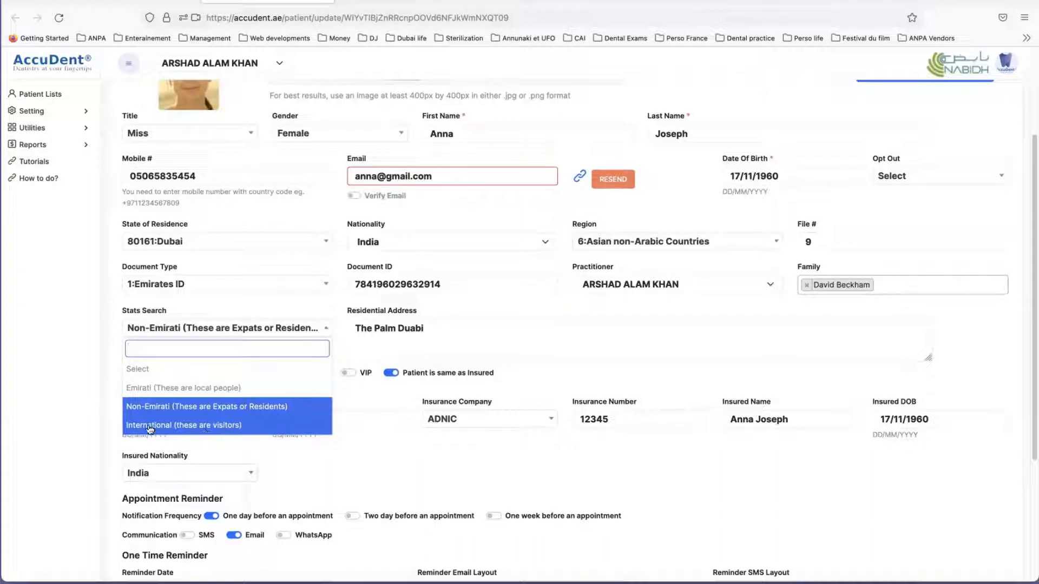
left_click(222, 425)
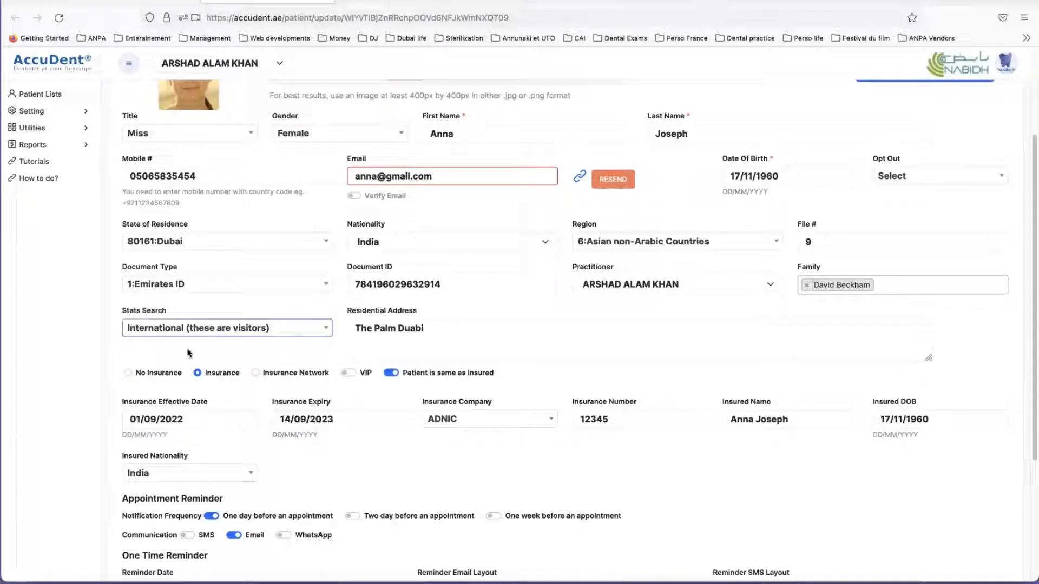
left_click(199, 330)
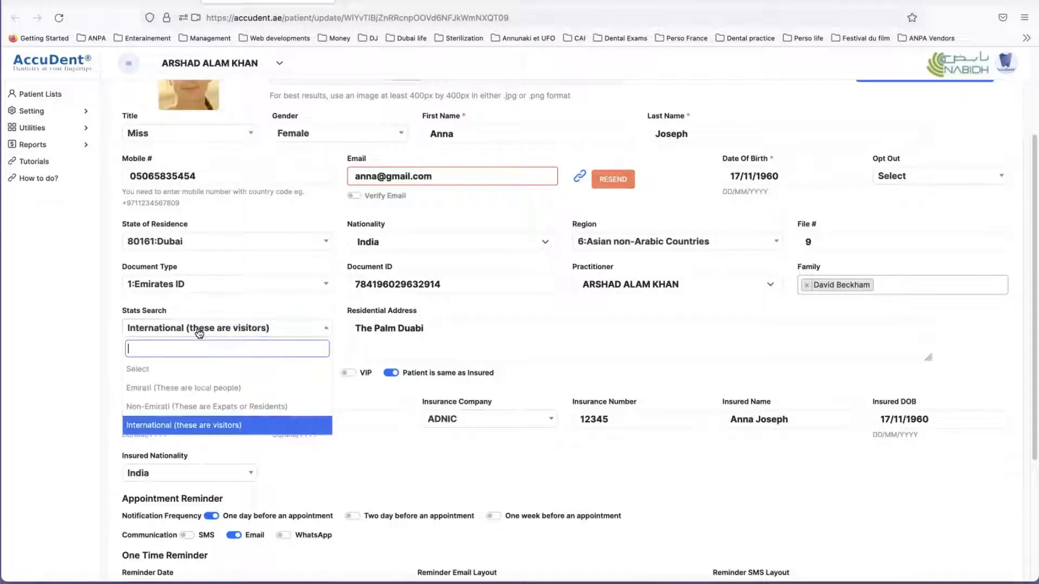
left_click(211, 406)
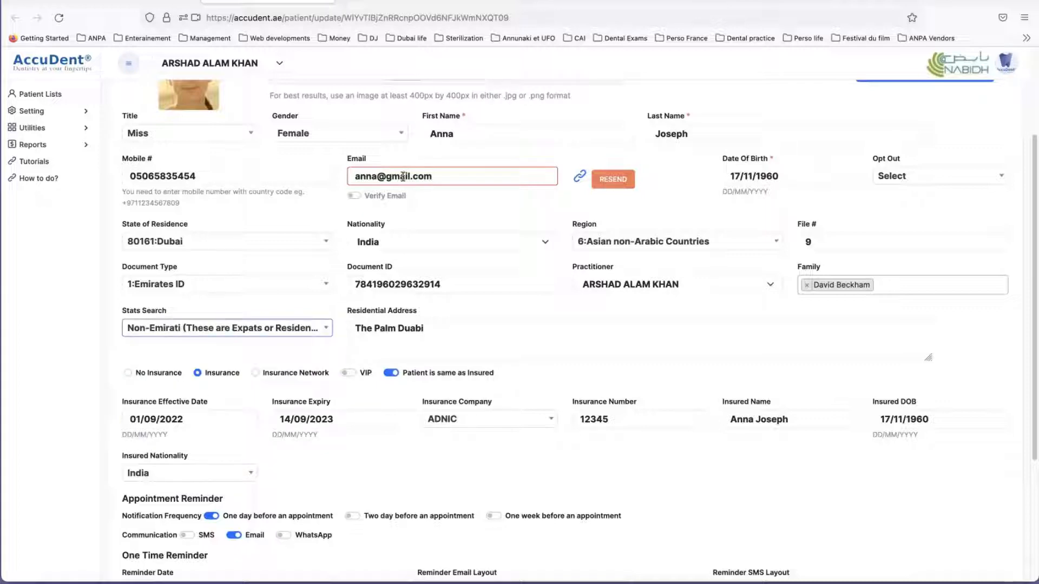
Step: Look over the Residential Address and set the patient's Insurance Company to MEDNET
left_click(433, 333)
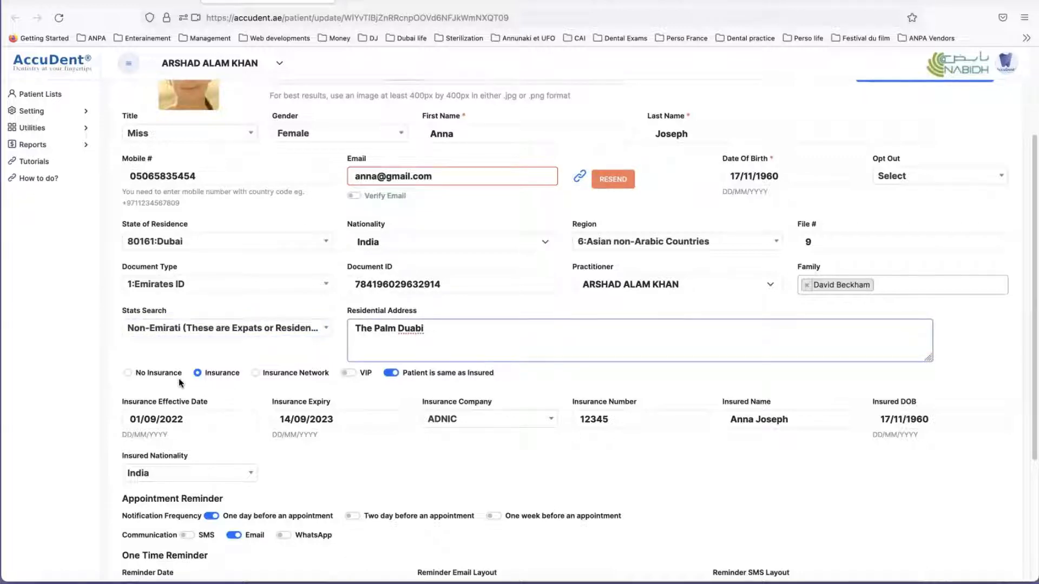
scroll(448, 373, "down", 2)
scroll(461, 379, "down", 2)
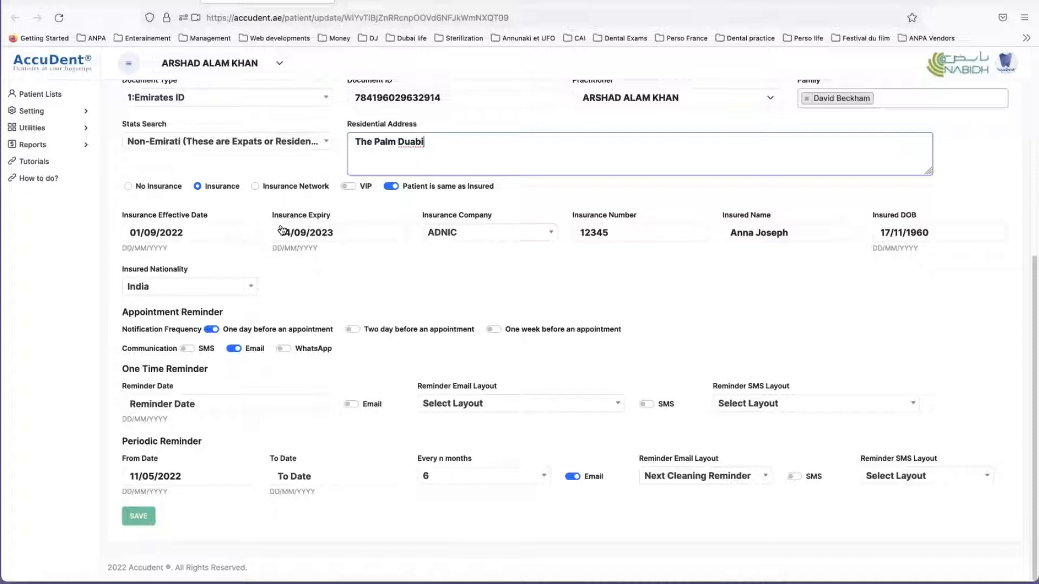
left_click(470, 234)
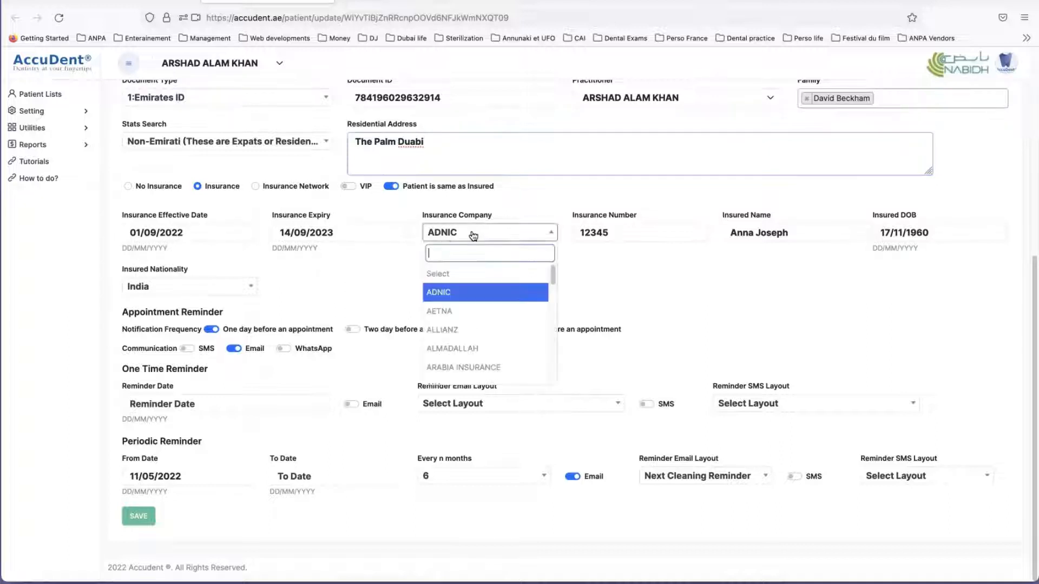
scroll(468, 309, "down", 10)
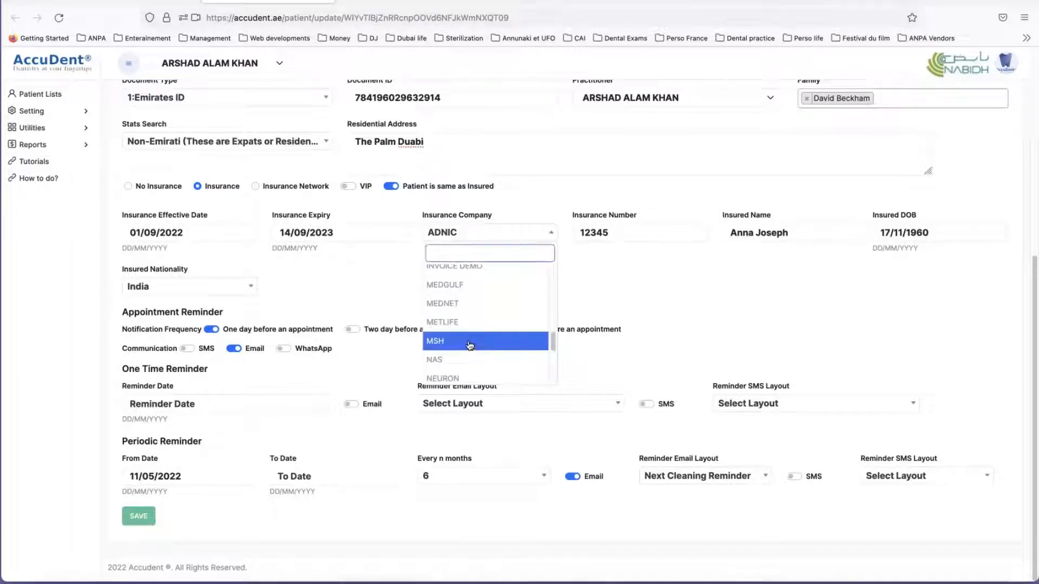
left_click(469, 310)
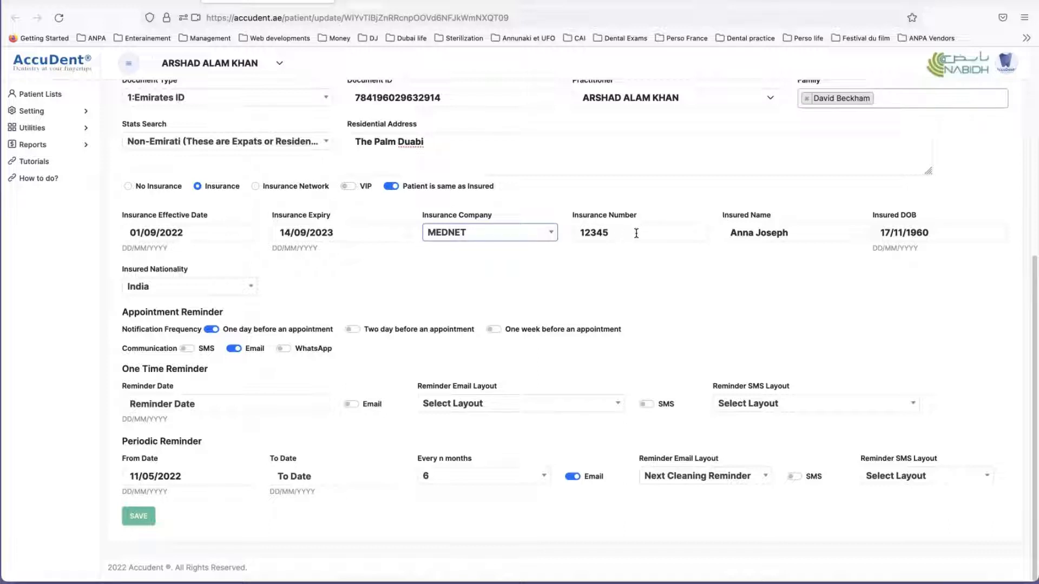
Step: Highlight the patient's Insurance Number and review it alongside the personal details on the Patient Card
left_click_drag(577, 232, 656, 232)
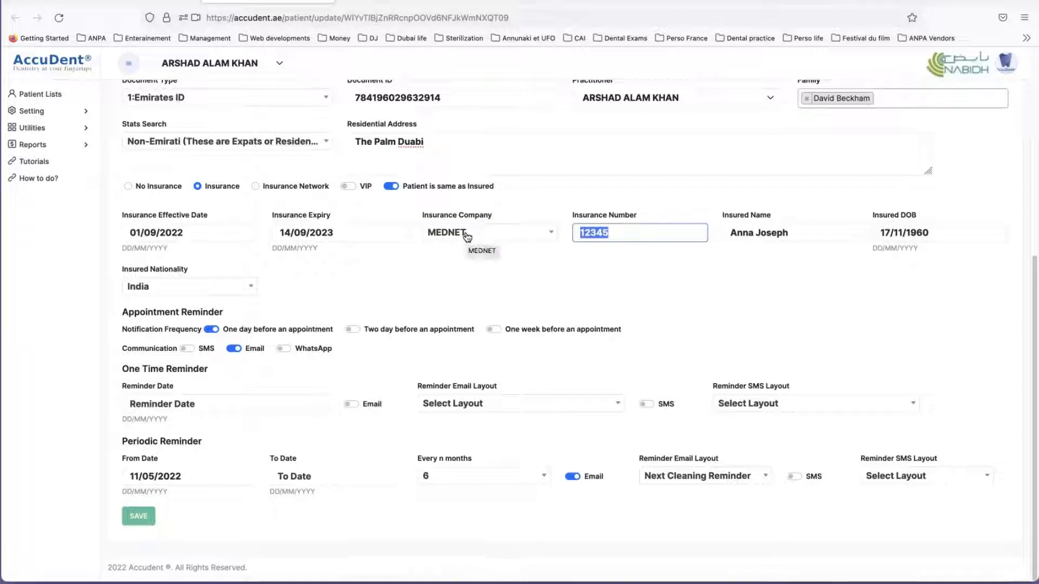
left_click(618, 235)
double_click(634, 232)
scroll(470, 273, "up", 2)
scroll(470, 274, "up", 4)
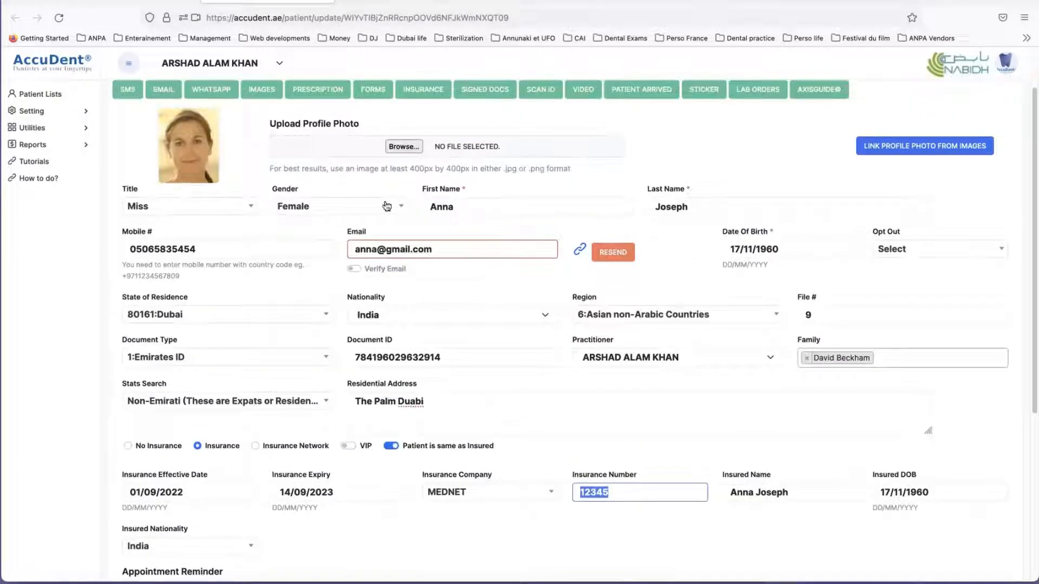
Step: Switch Patient is same as Insured off and back on to demonstrate how the insured person's details are filled
scroll(495, 280, "down", 3)
scroll(495, 279, "down", 2)
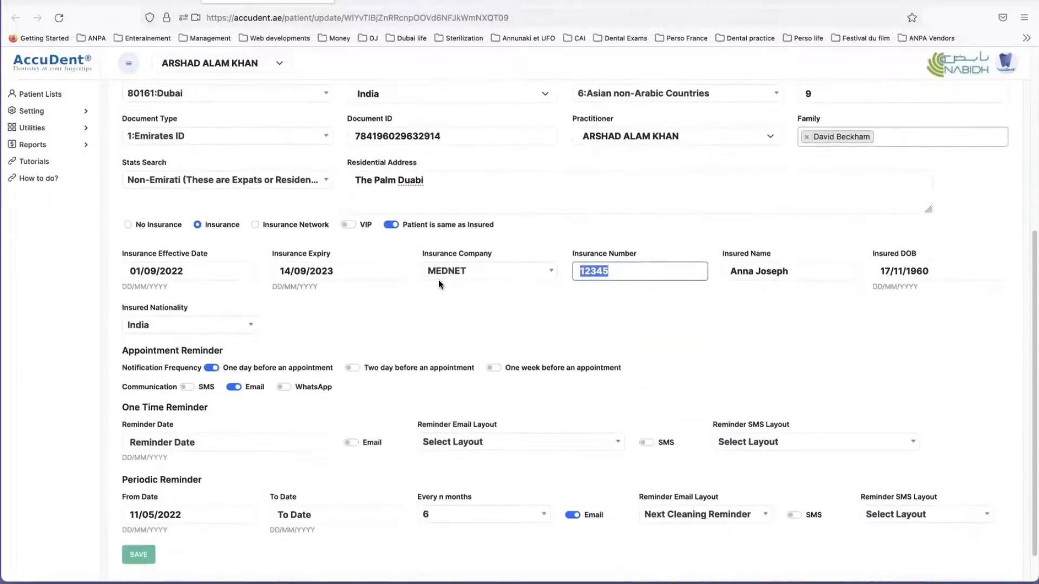
left_click(392, 224)
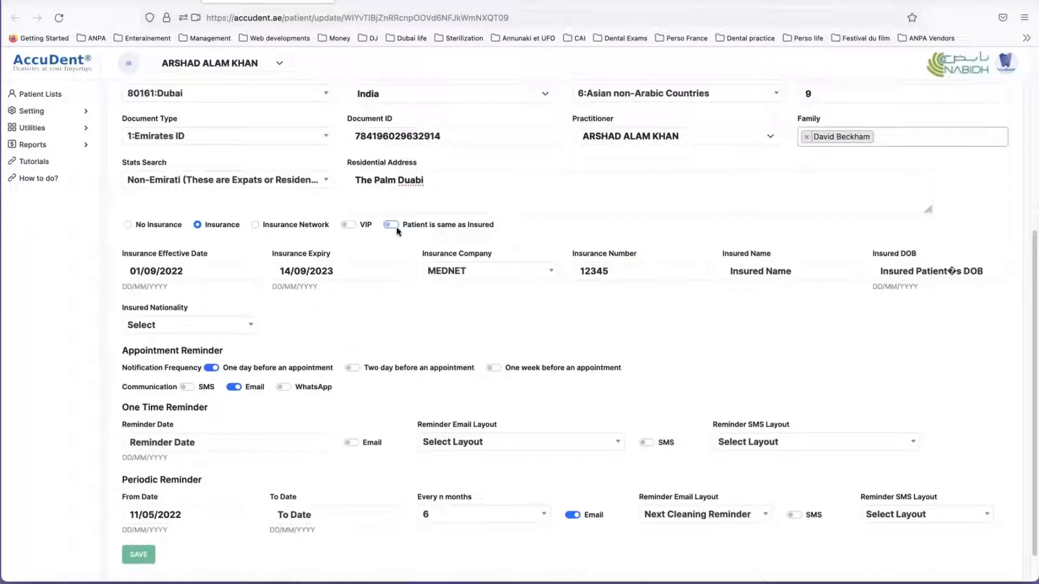
left_click(391, 225)
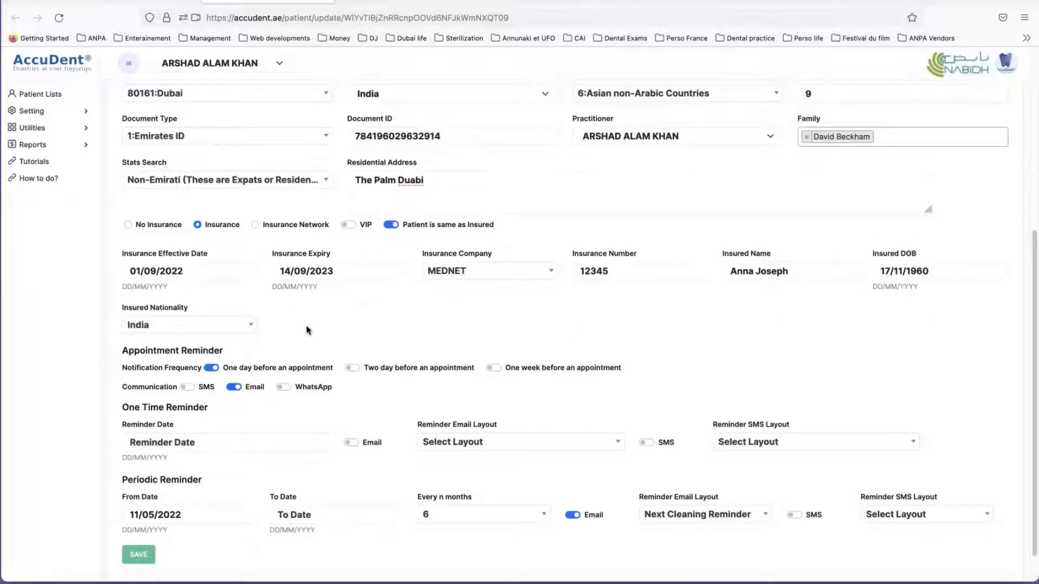
Step: Review the Insured Nationality choices, keeping India, and compare the insured details with the patient's own details
scroll(324, 323, "down", 2)
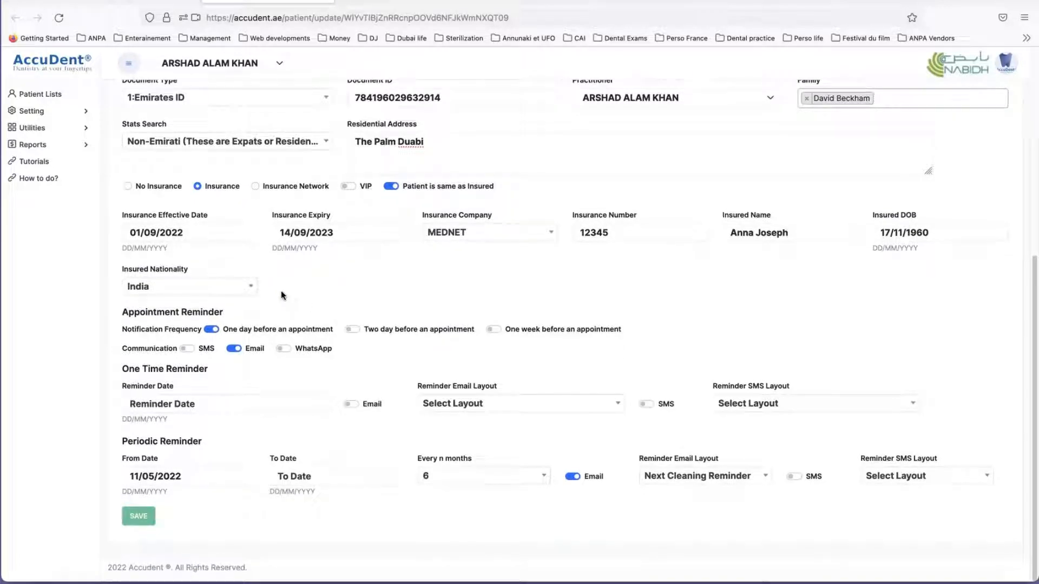
left_click(251, 291)
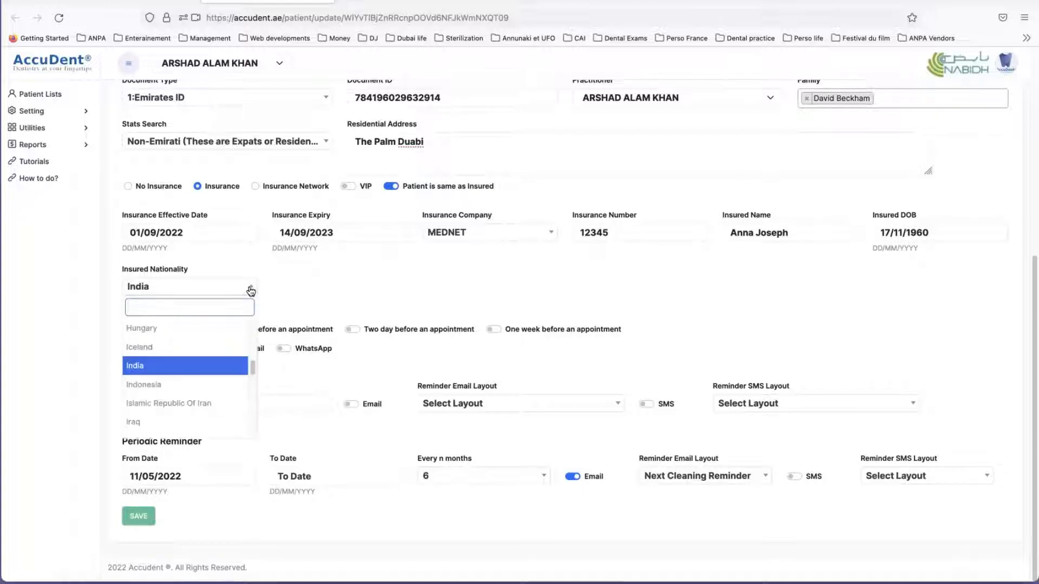
left_click(170, 366)
scroll(400, 302, "up", 3)
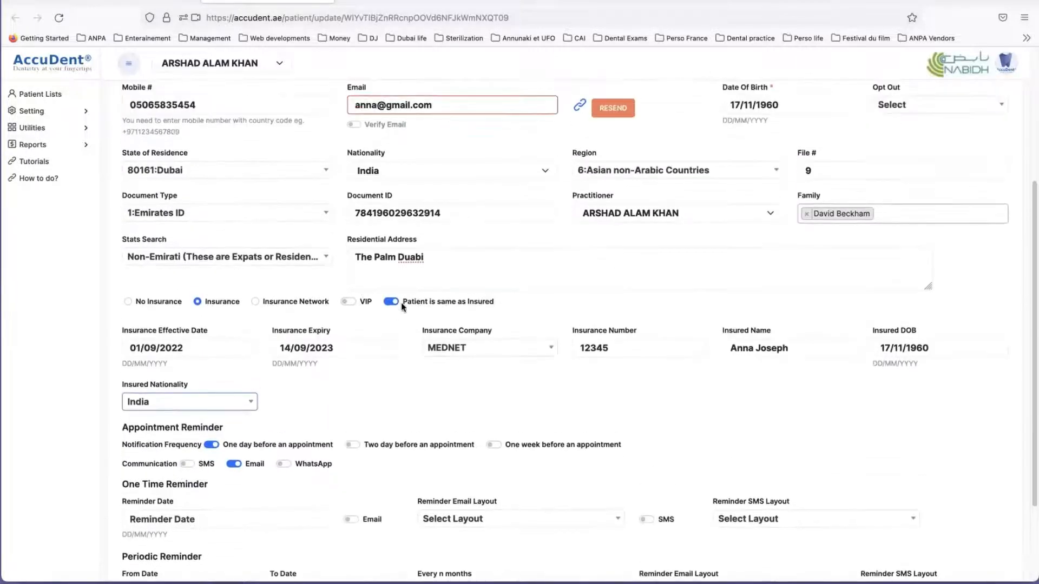
scroll(605, 341, "up", 3)
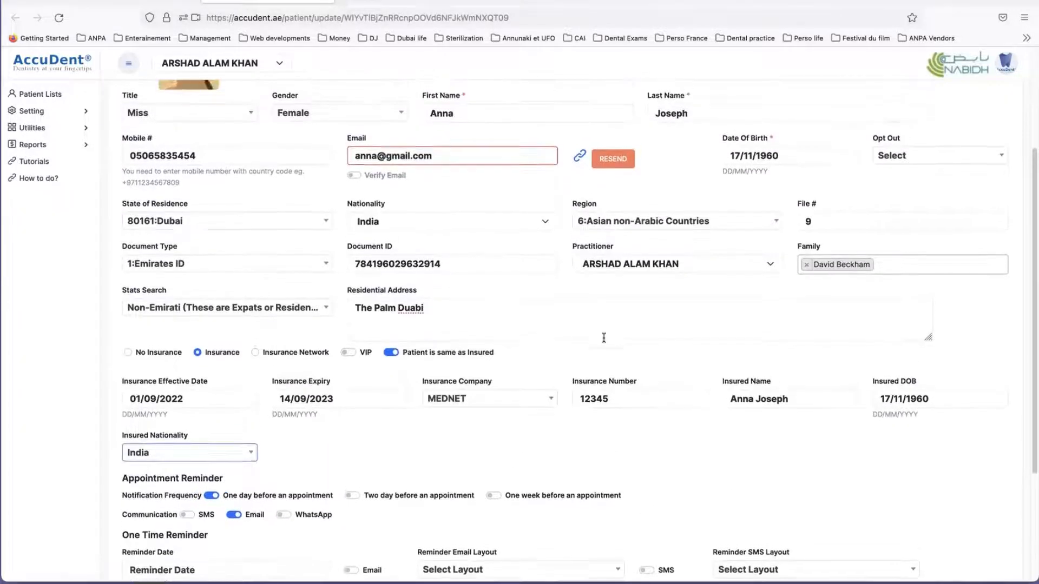
scroll(604, 337, "up", 1)
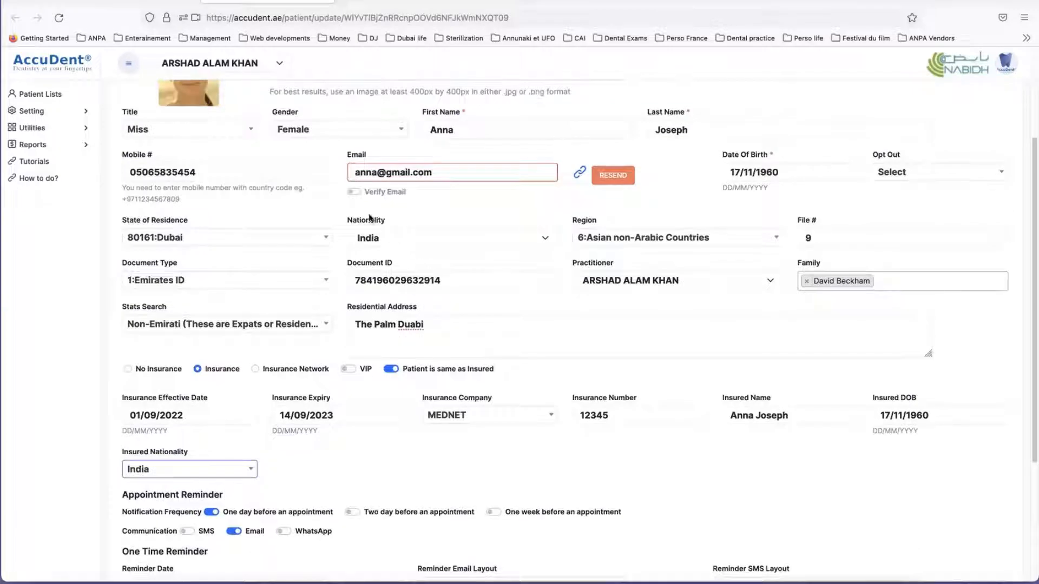
scroll(384, 349, "down", 5)
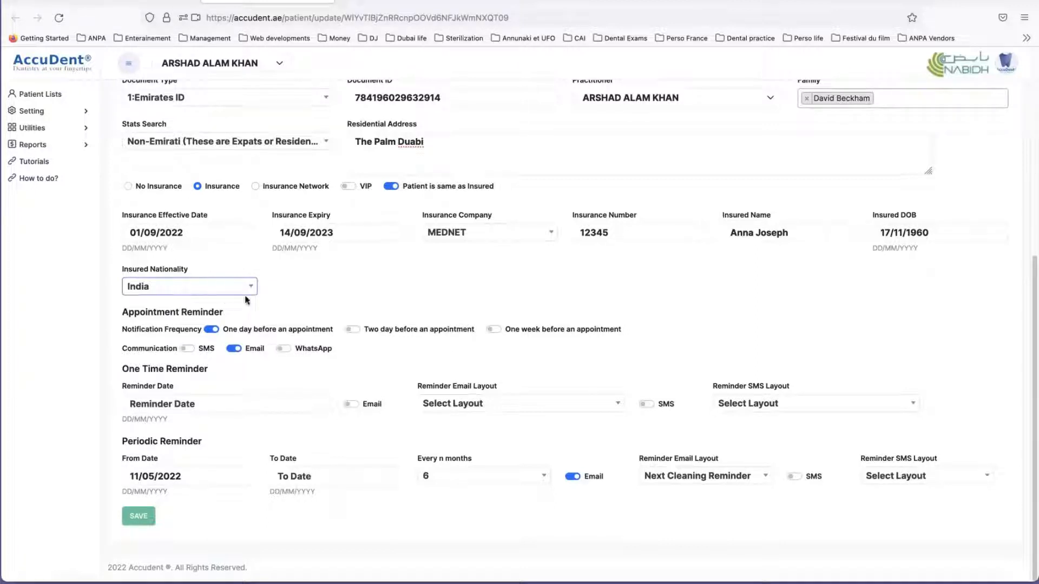
left_click(282, 288)
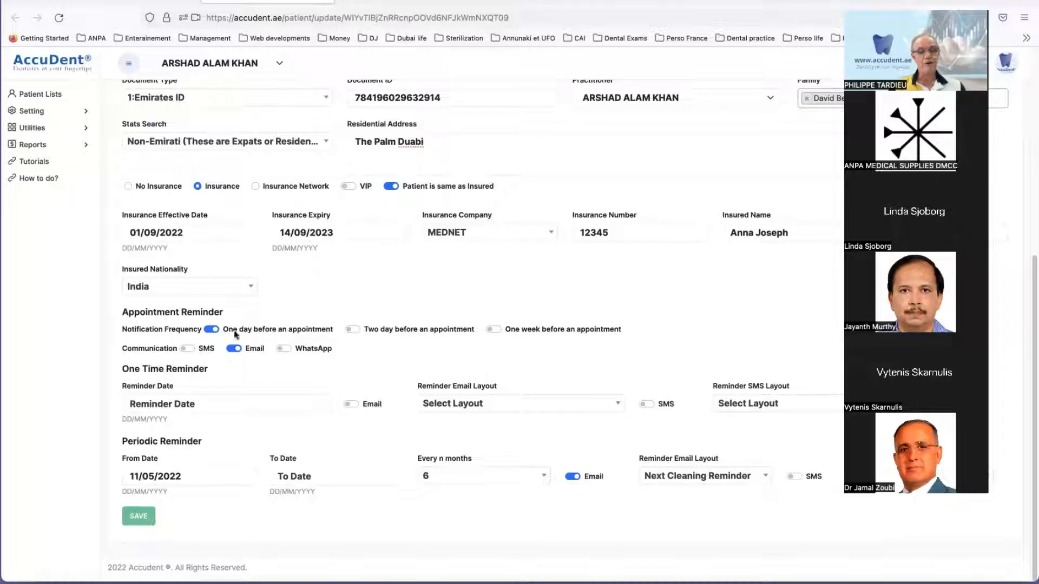
Step: Enable two-day and one-week appointment notifications and turn on SMS communication, with WhatsApp off
left_click(354, 332)
left_click(493, 328)
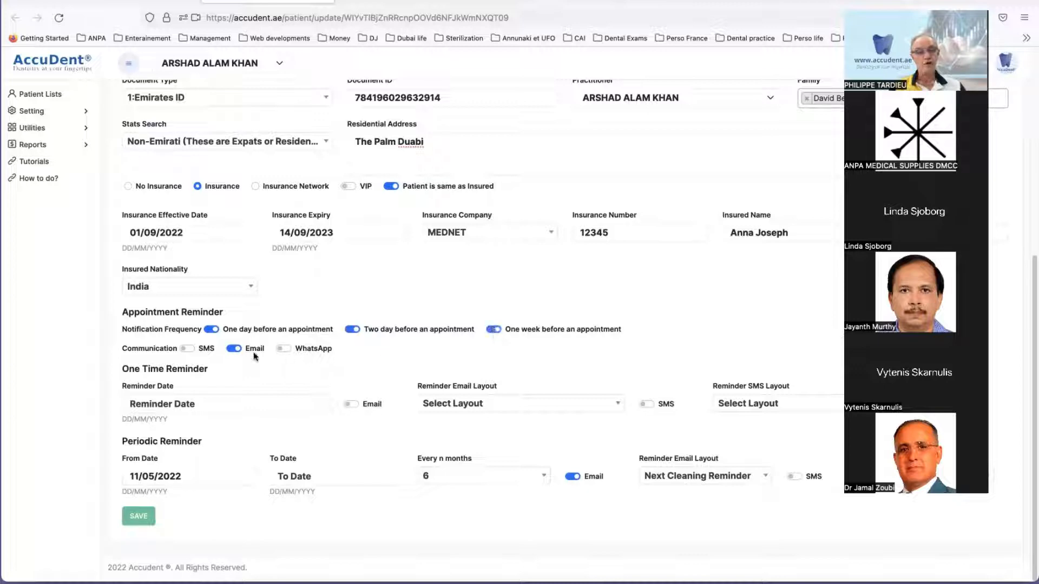
left_click(187, 349)
left_click(282, 349)
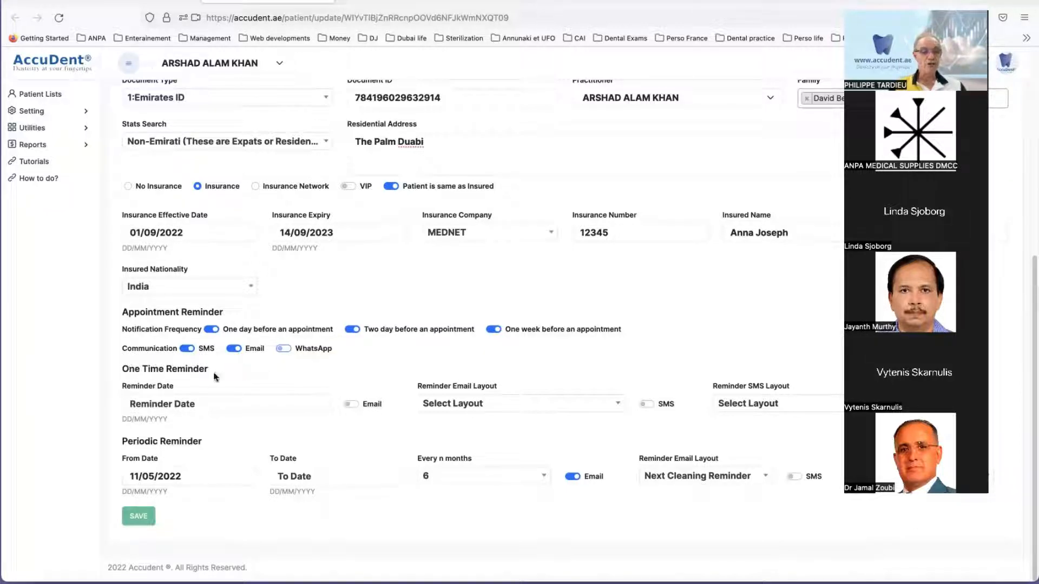
Step: Set the One Time Reminder date to 16/11/2022
left_click(223, 407)
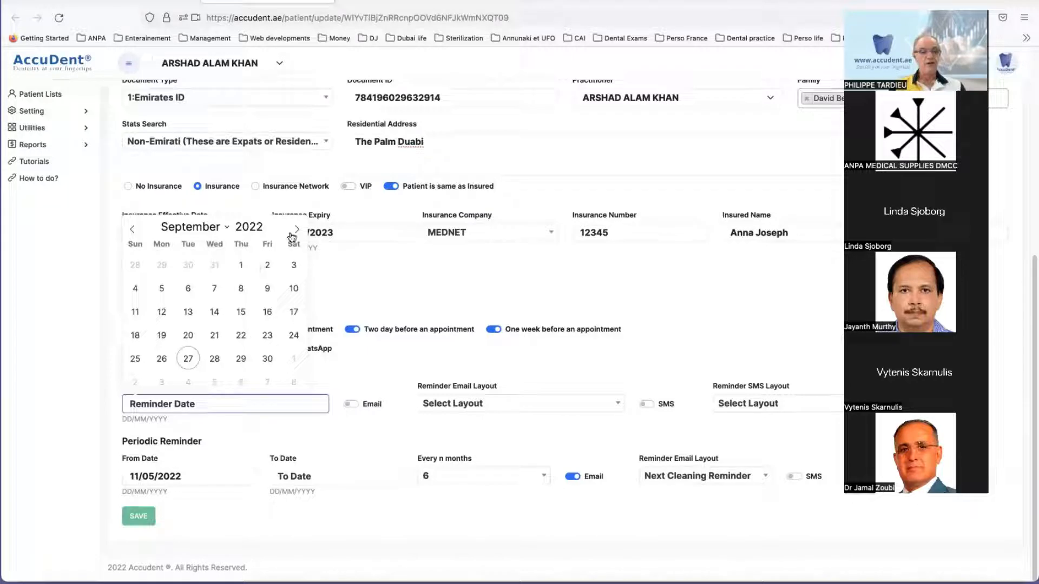
left_click(230, 229)
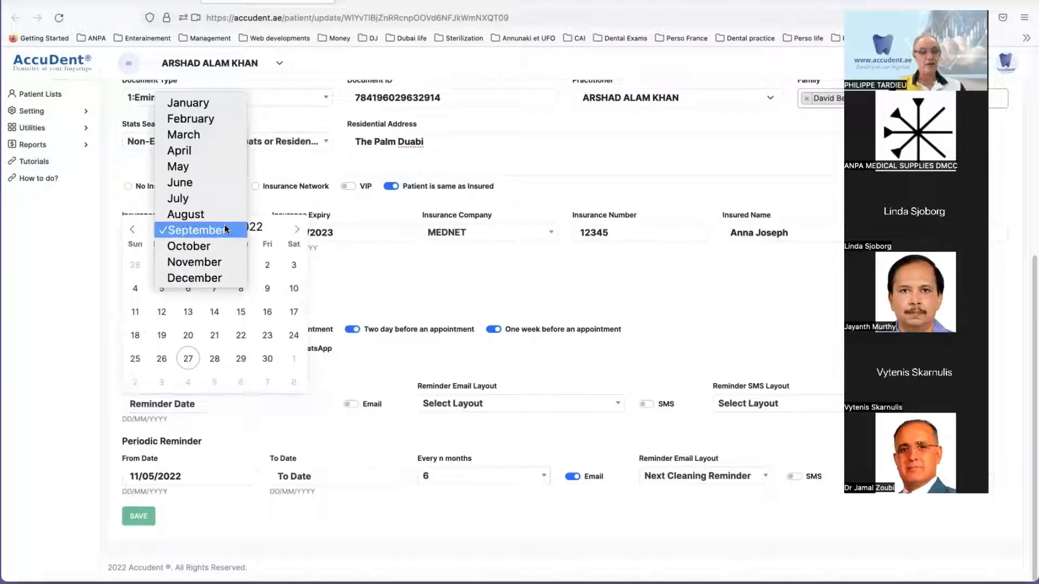
left_click(194, 263)
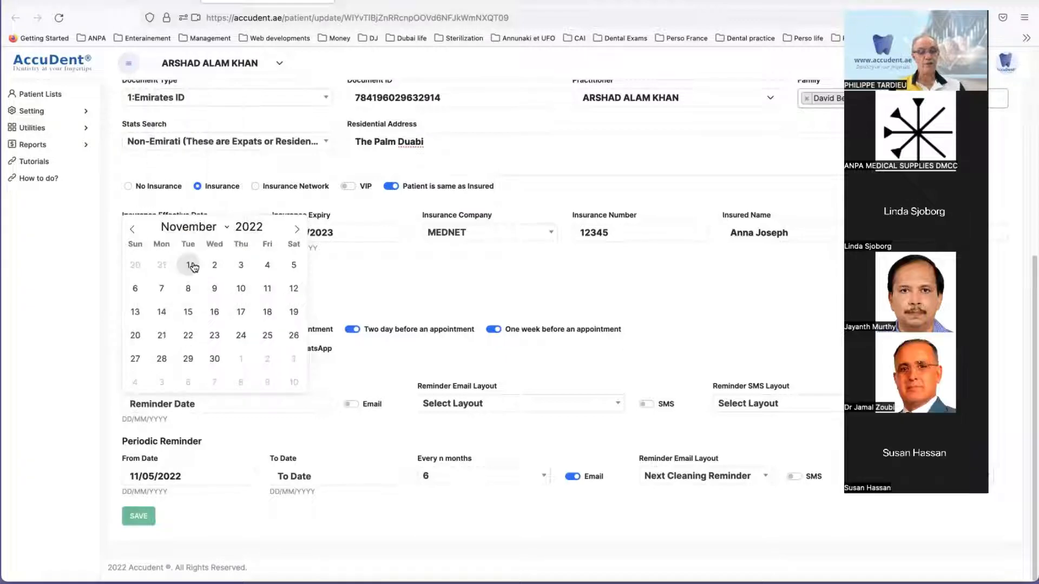
left_click(215, 311)
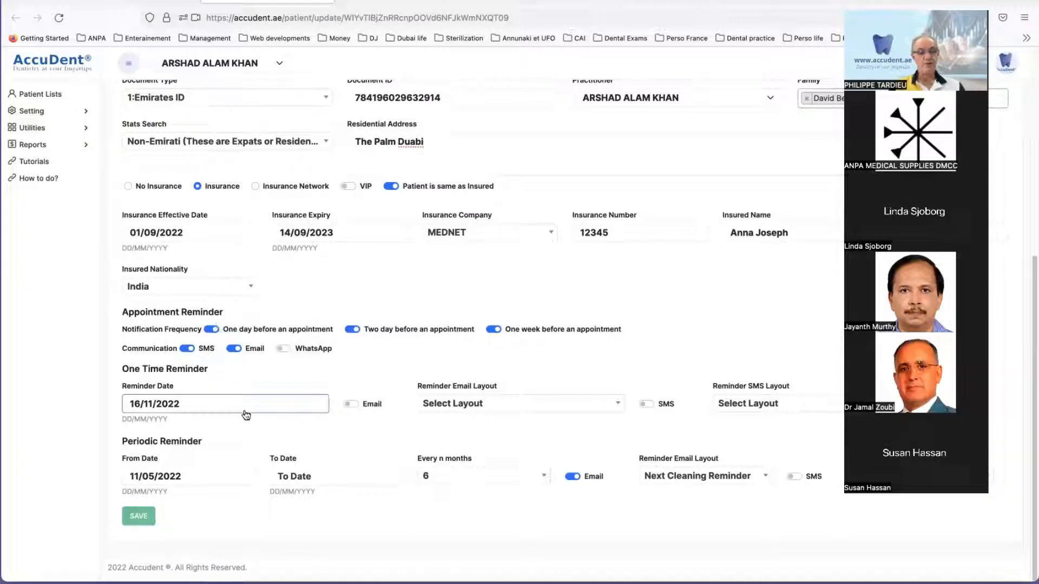
Step: Turn on Email for the One Time Reminder and use the Implant Activation Reminder email layout
left_click(349, 405)
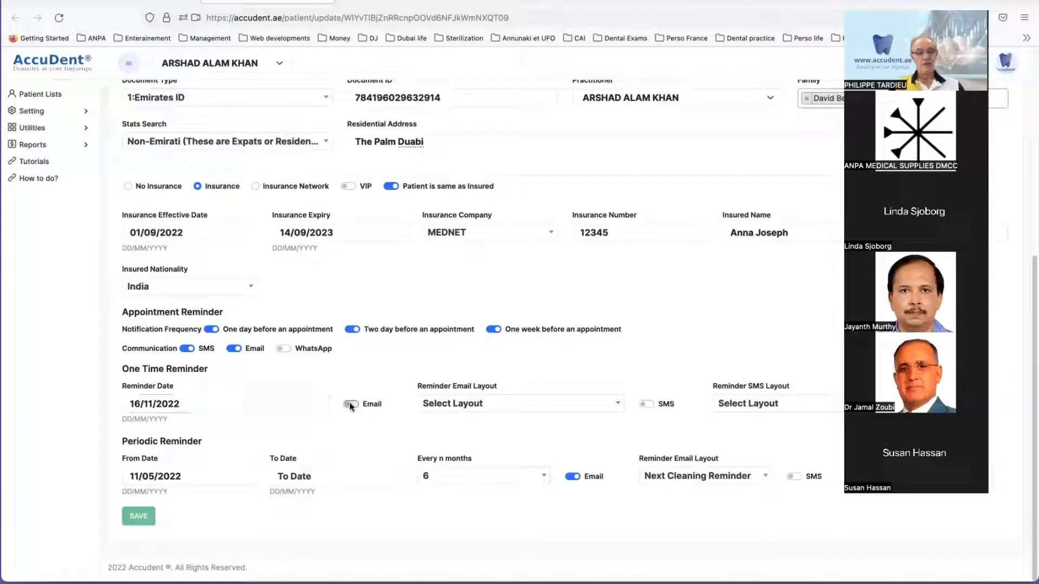
left_click(468, 403)
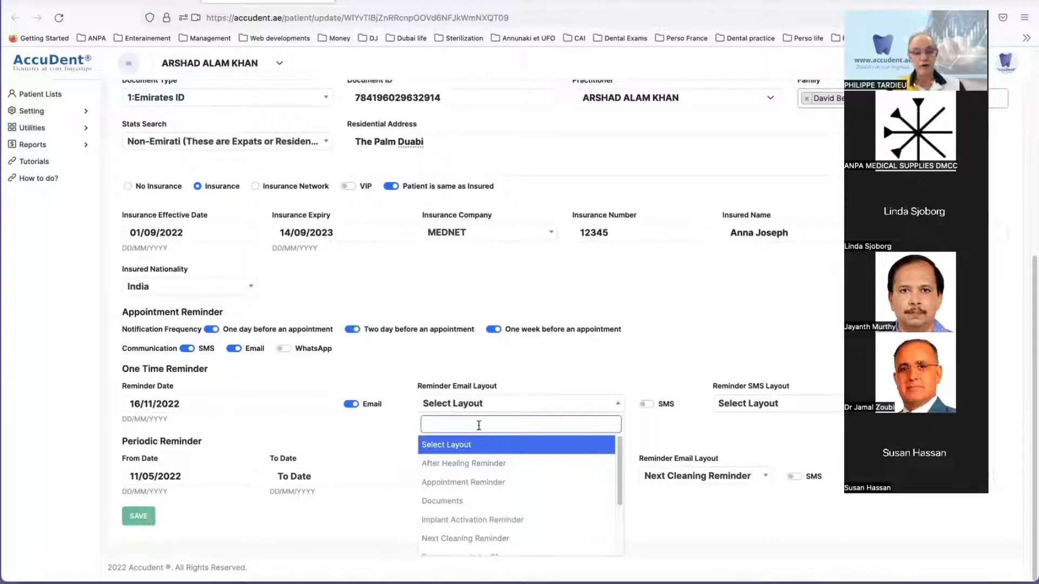
scroll(488, 487, "down", 1)
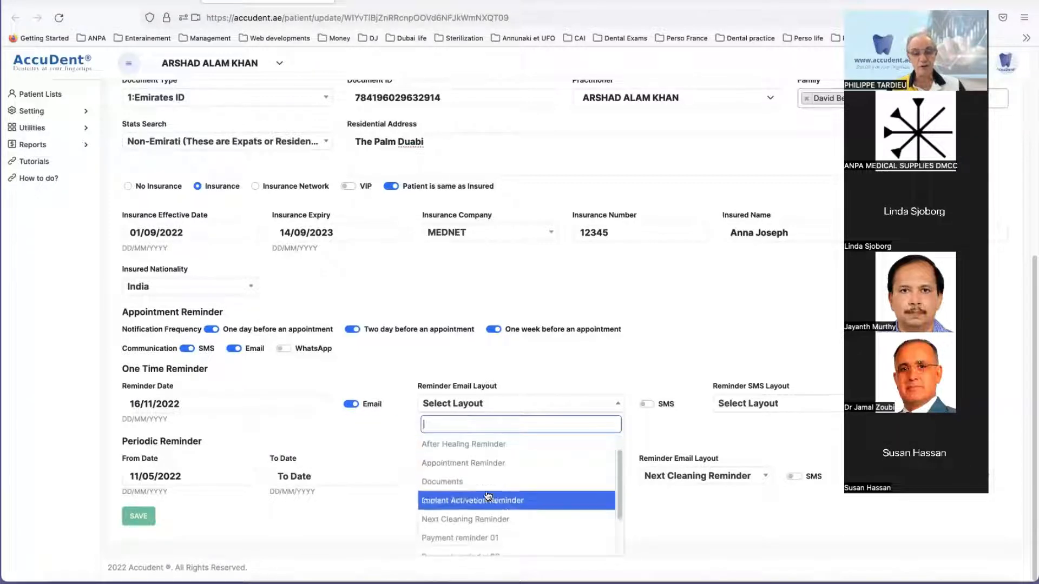
left_click(543, 501)
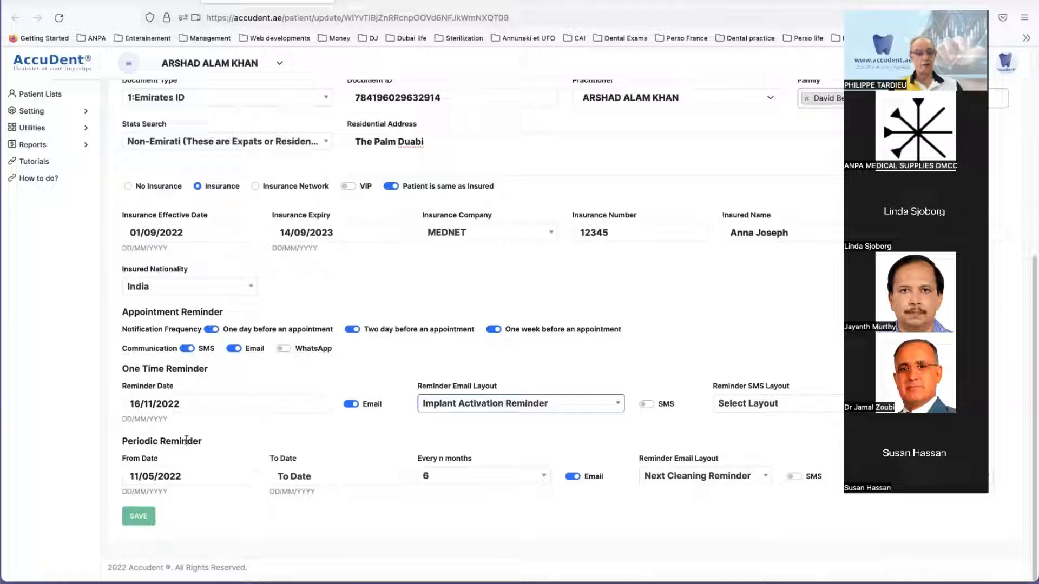
Step: Keep the Periodic Reminder's 11/05/2022 start date and Next Cleaning Reminder email layout, and turn on SMS with the Next Cleaning layout
left_click(124, 441)
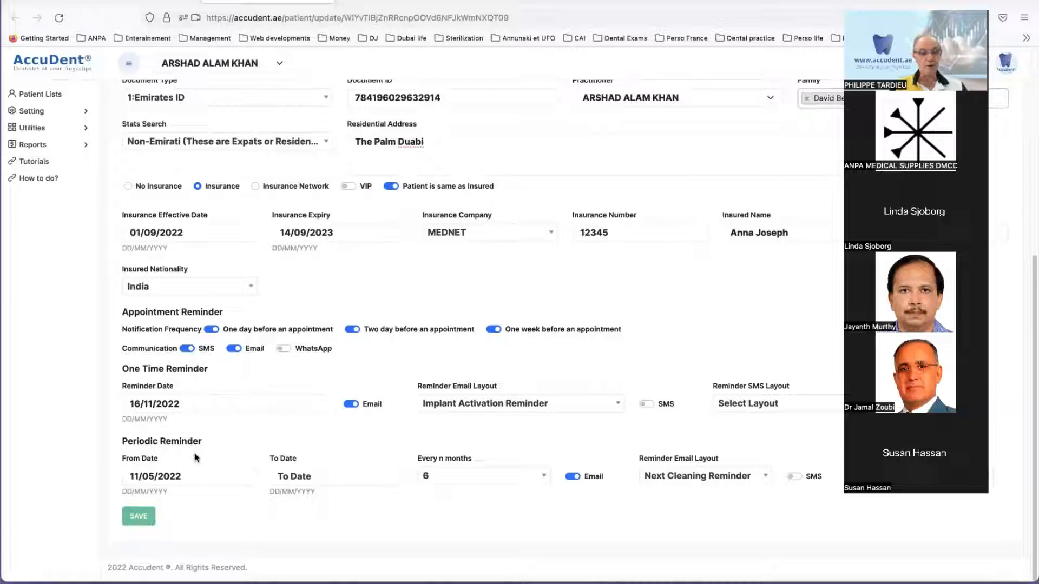
left_click(191, 480)
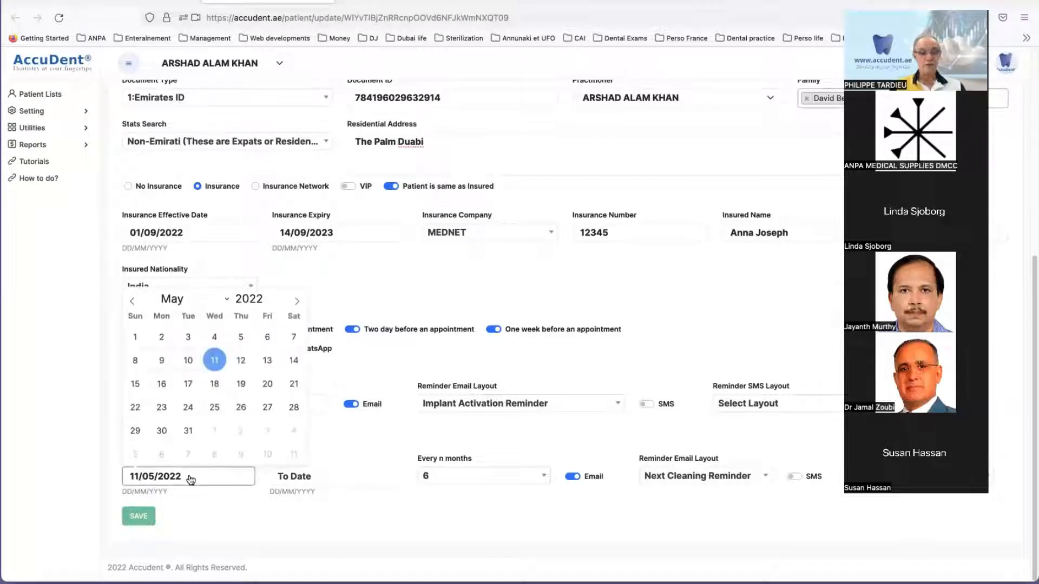
left_click(215, 364)
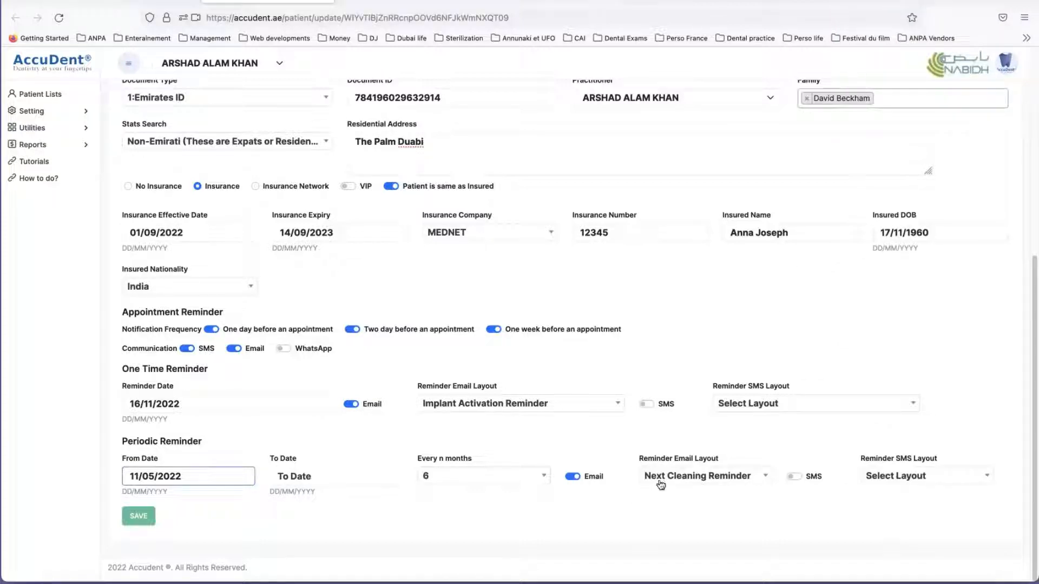
left_click(669, 477)
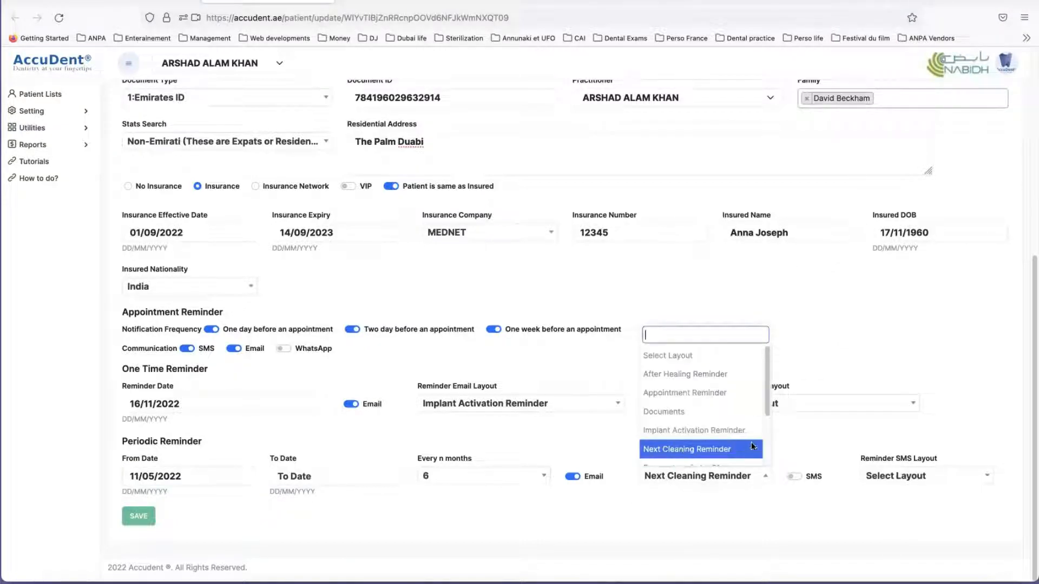
left_click(802, 492)
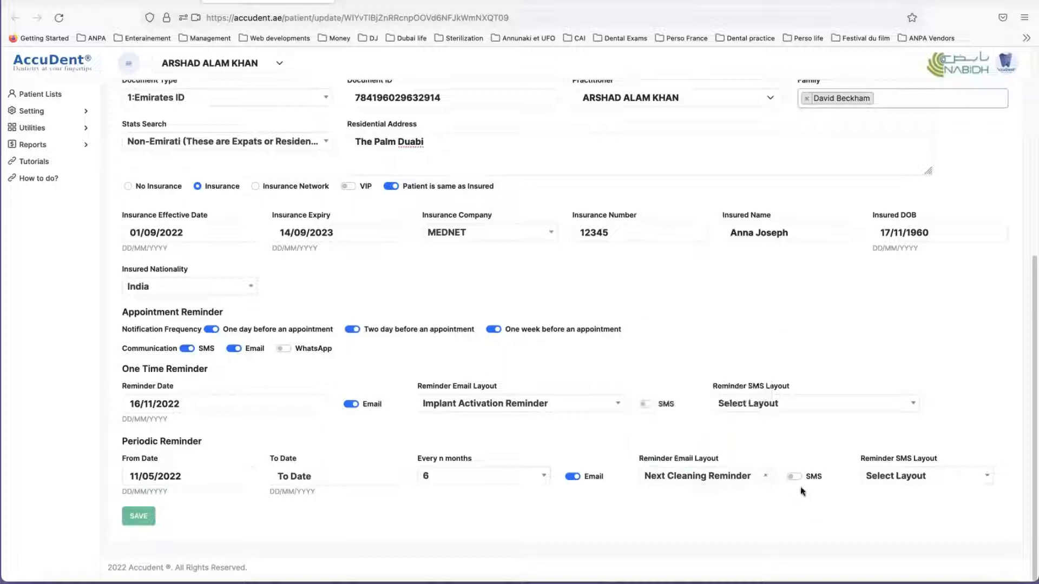
left_click(897, 477)
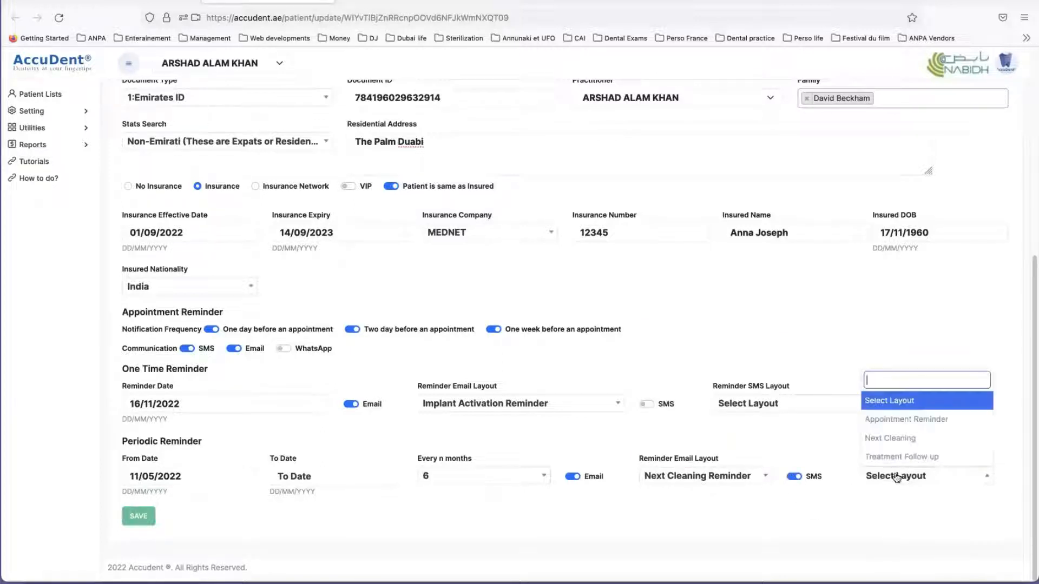
left_click(896, 440)
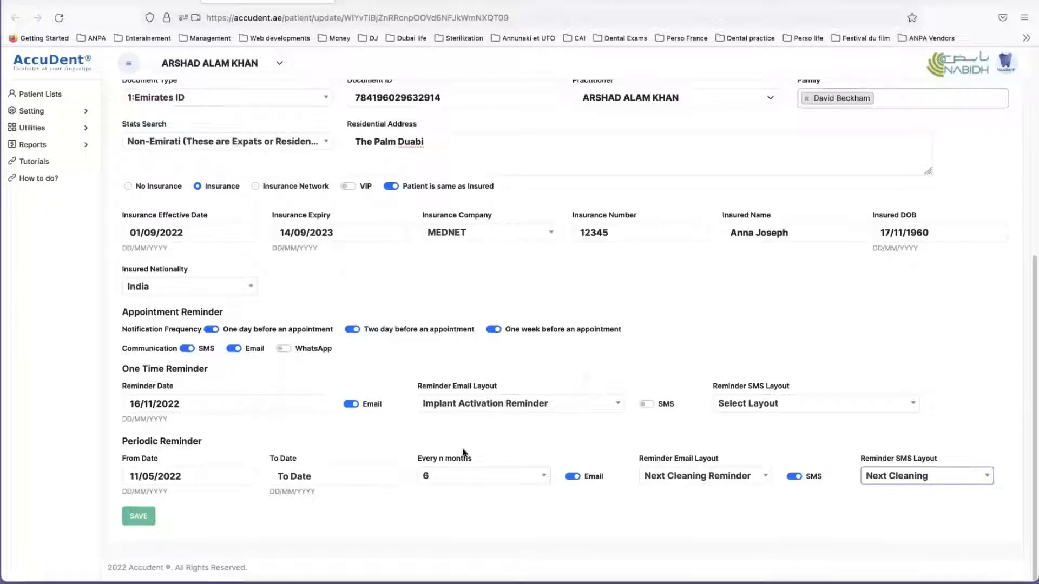
Step: Save the patient's updated details and reopen the Patient Card to review them
left_click(140, 516)
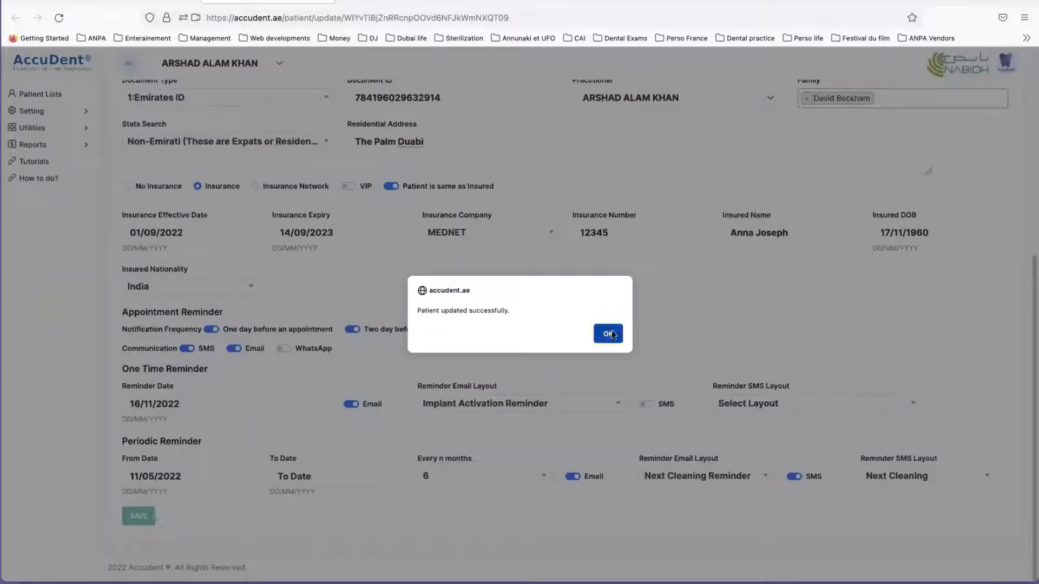
left_click(609, 333)
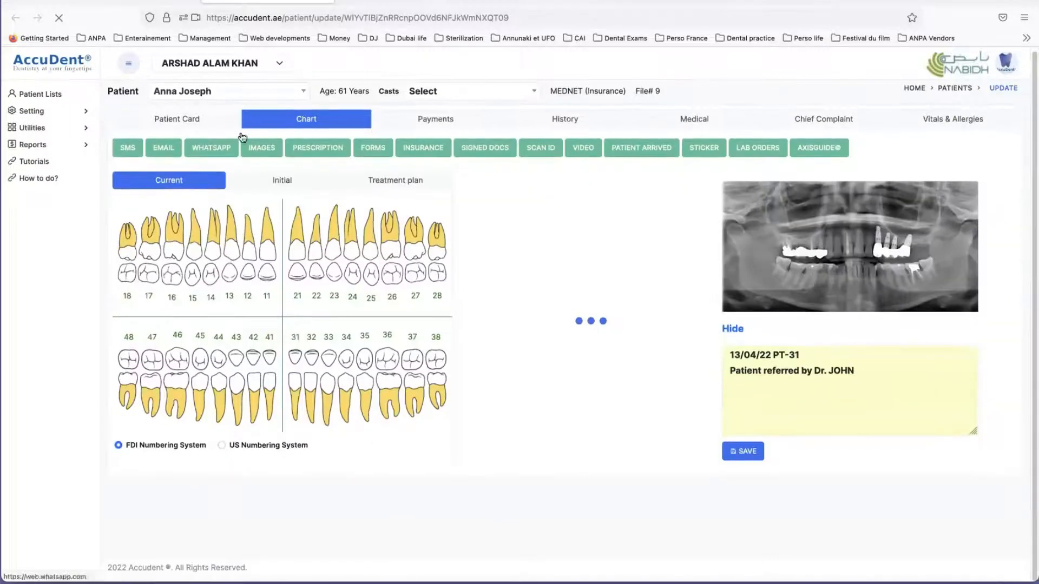
left_click(186, 118)
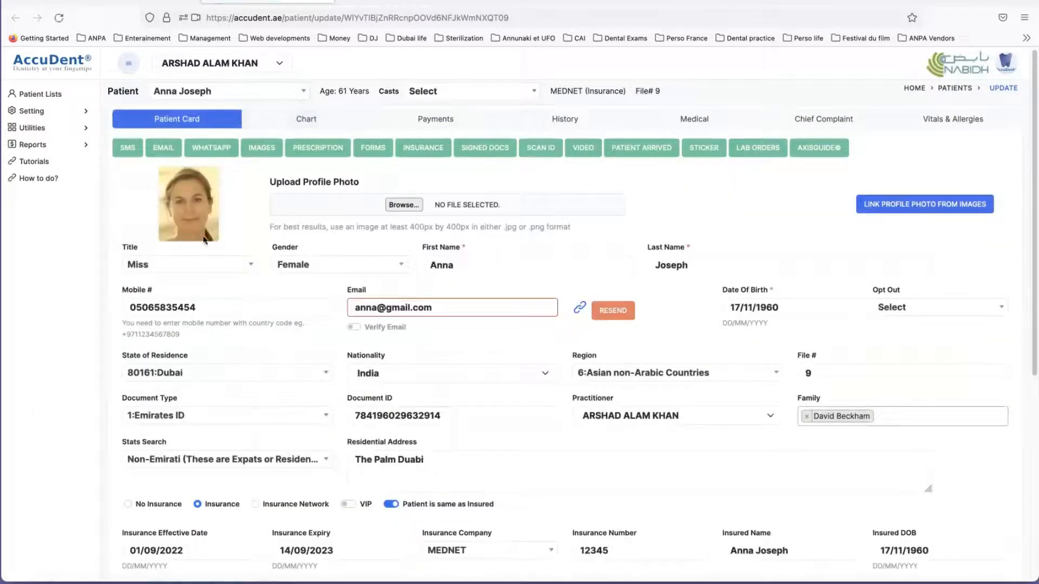
scroll(526, 376, "down", 1)
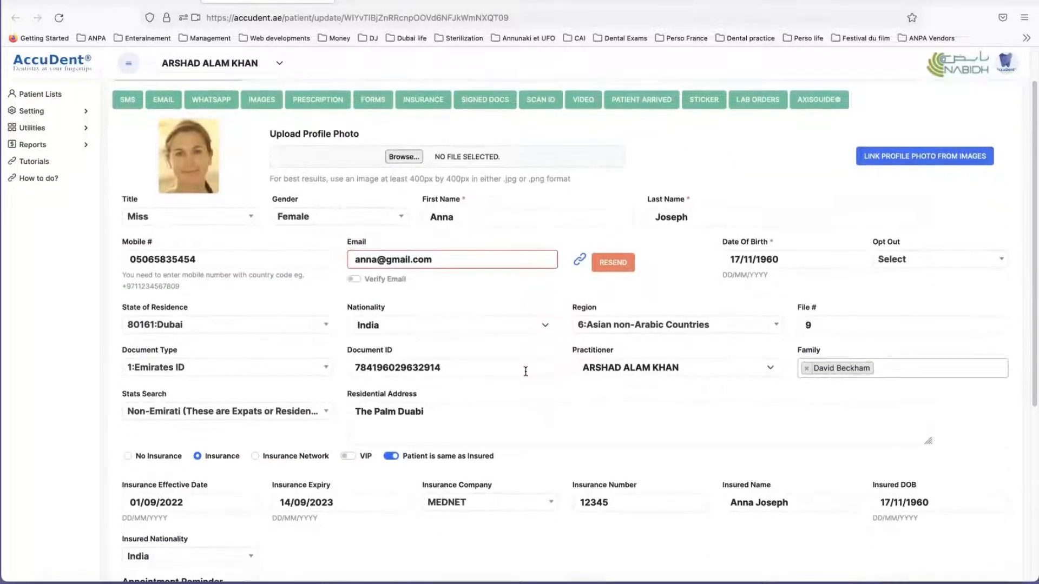
scroll(424, 373, "up", 1)
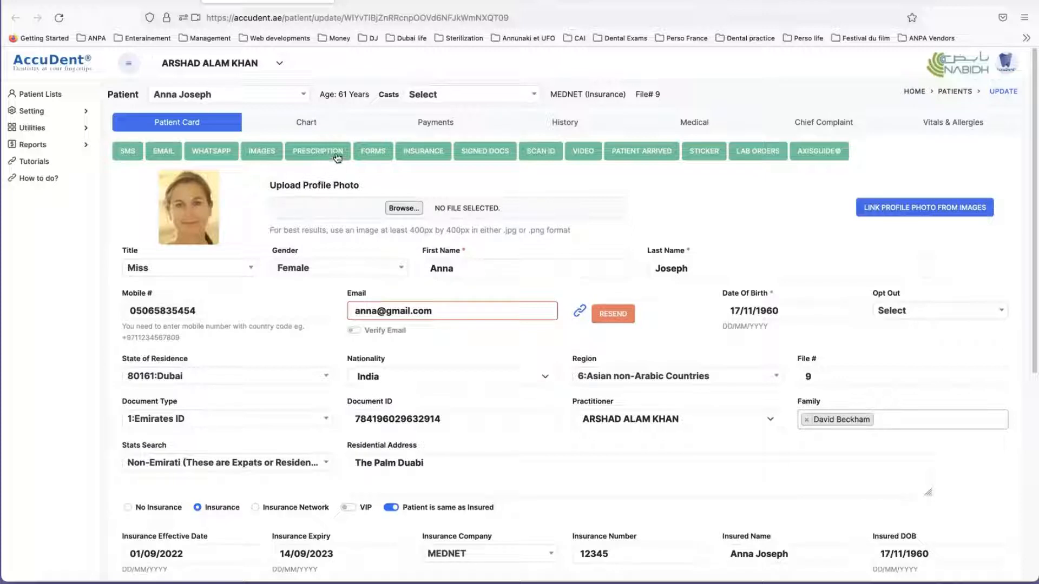
Step: Open the patient's Chart and review the list for switching patients, keeping the current patient selected
left_click(306, 123)
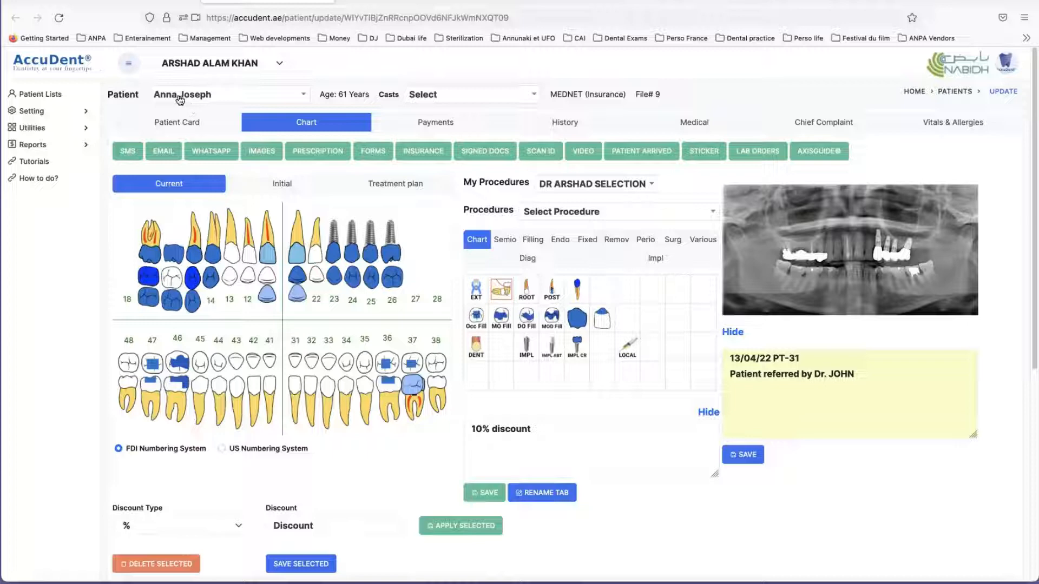
left_click(252, 100)
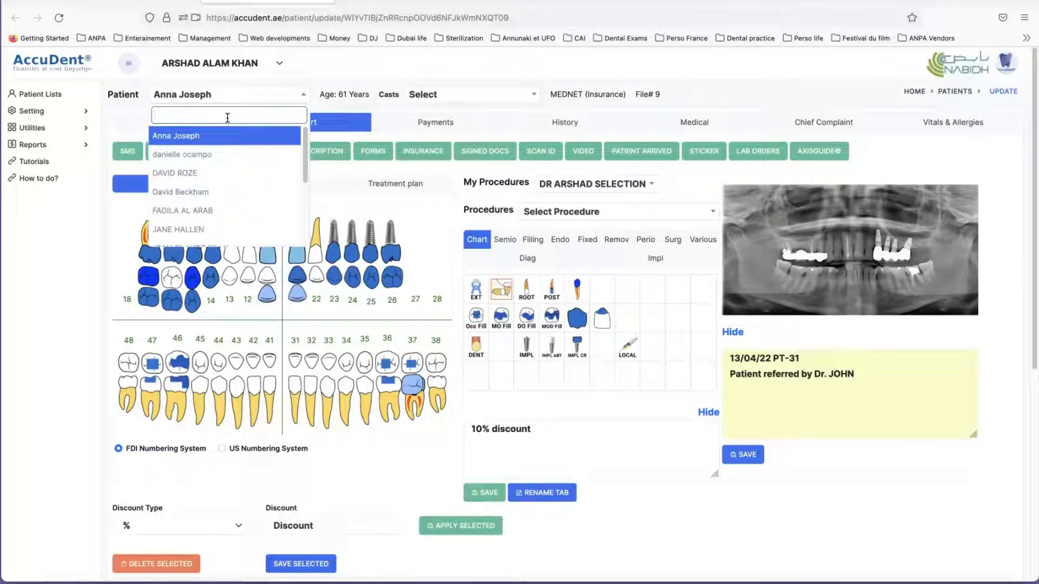
left_click(215, 139)
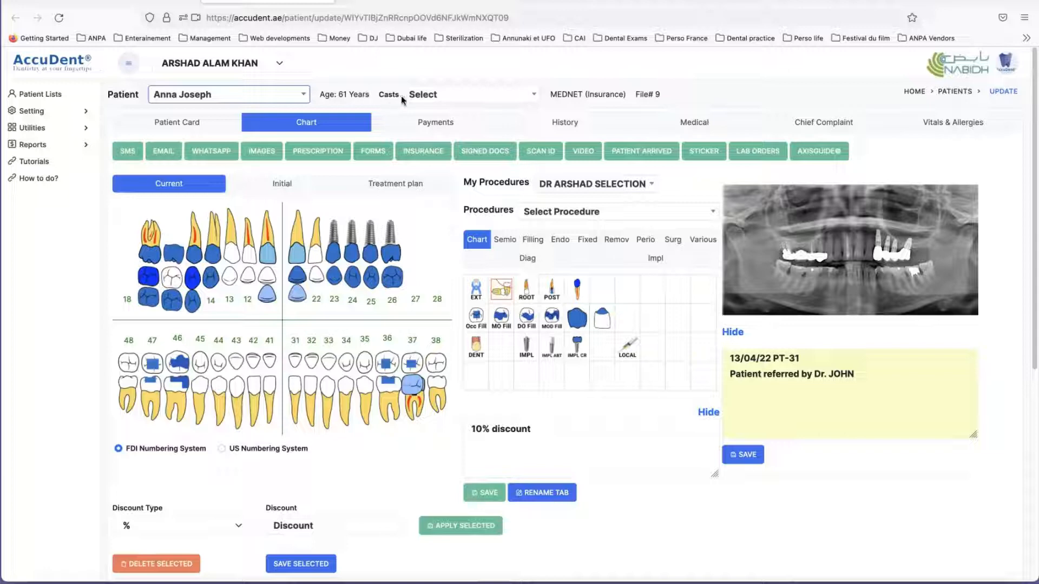
Step: Set the patient's Casts status to Clinic
left_click(457, 96)
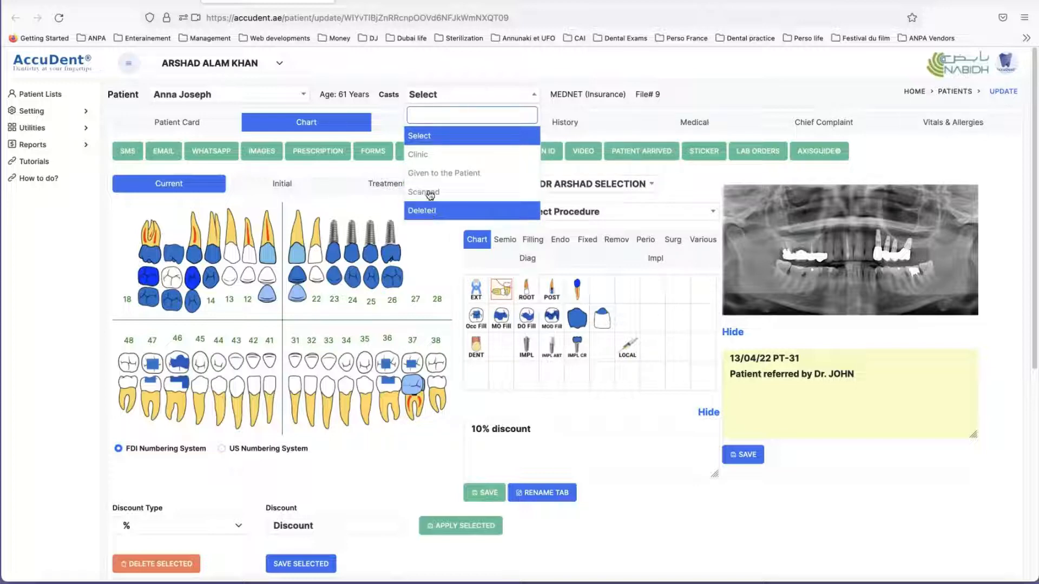
left_click(428, 156)
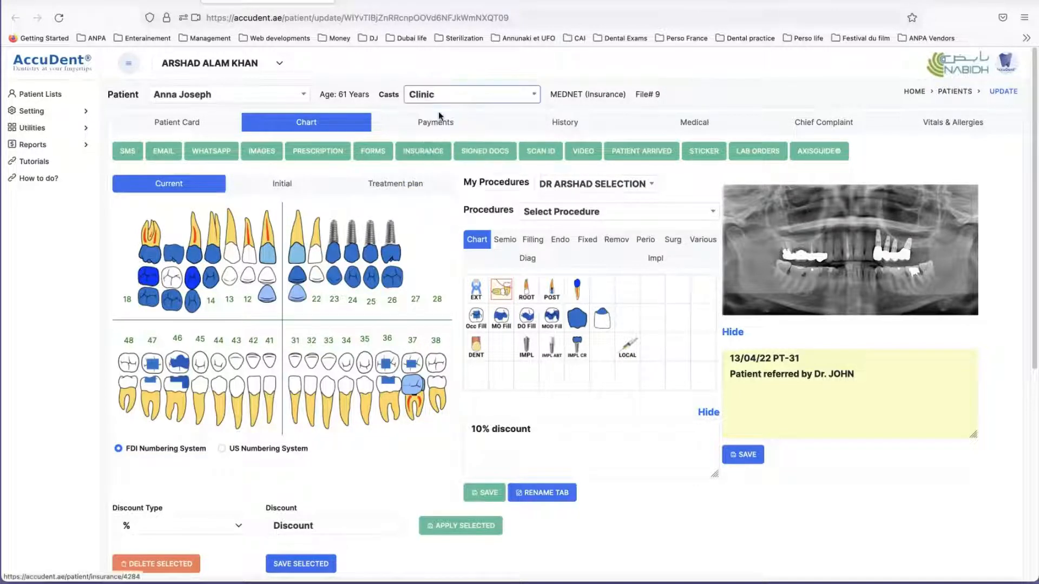
left_click(608, 334)
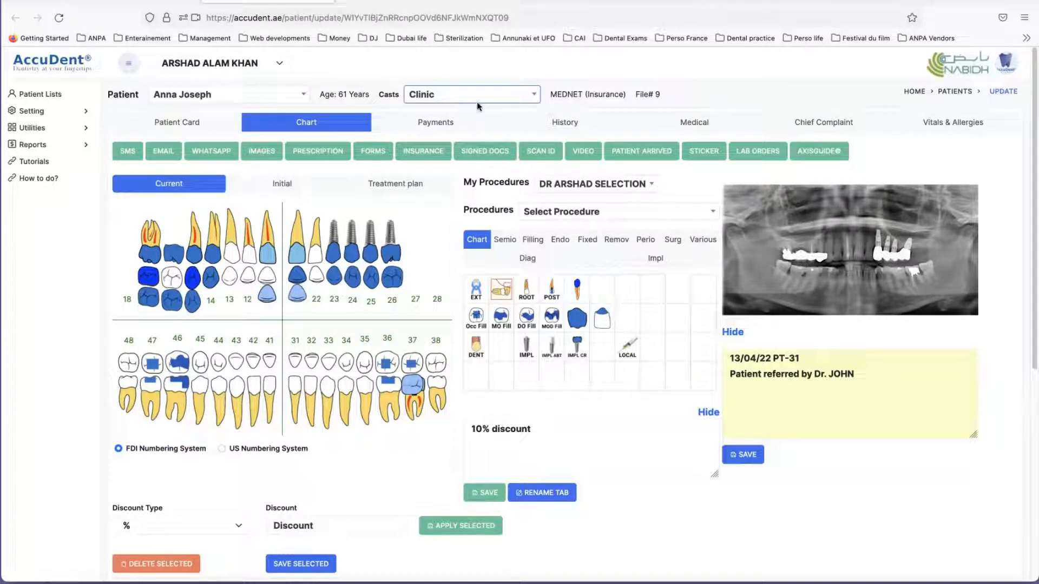
left_click(647, 92)
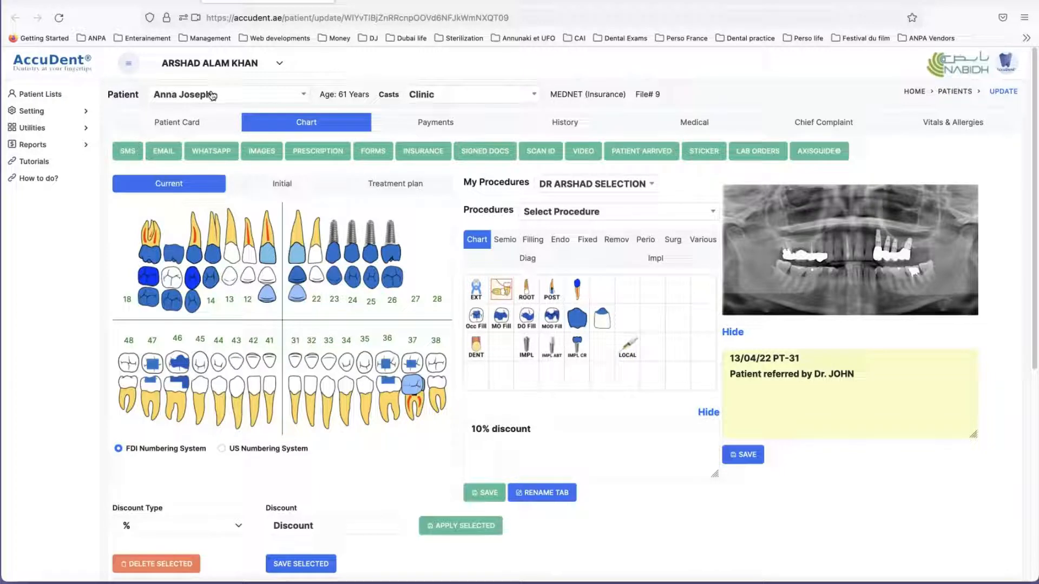
Step: Revisit the Patient Card, display the Initial tooth chart and compare it with the full-size panoramic X-ray
left_click(187, 123)
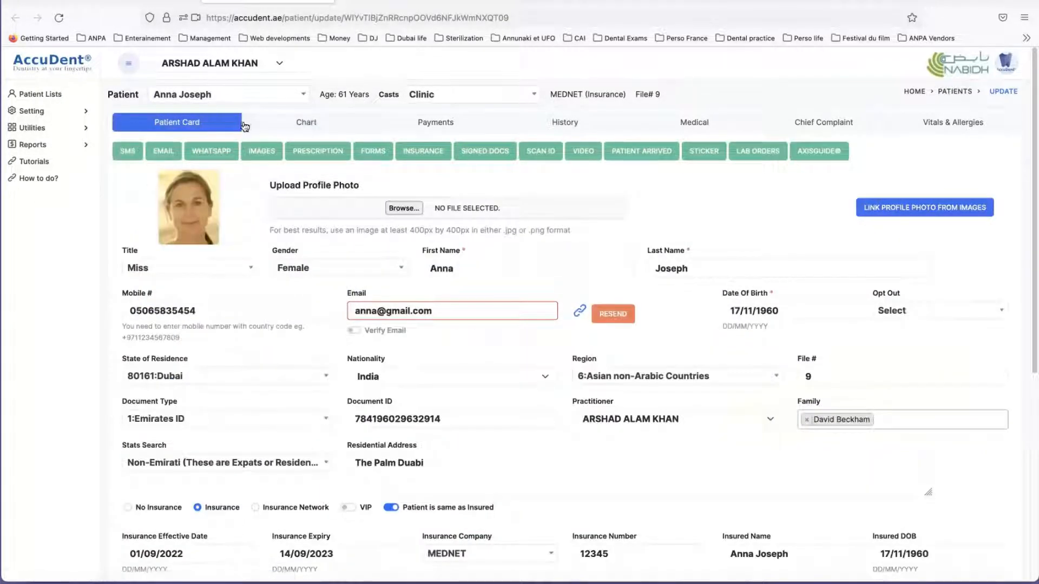
left_click(307, 124)
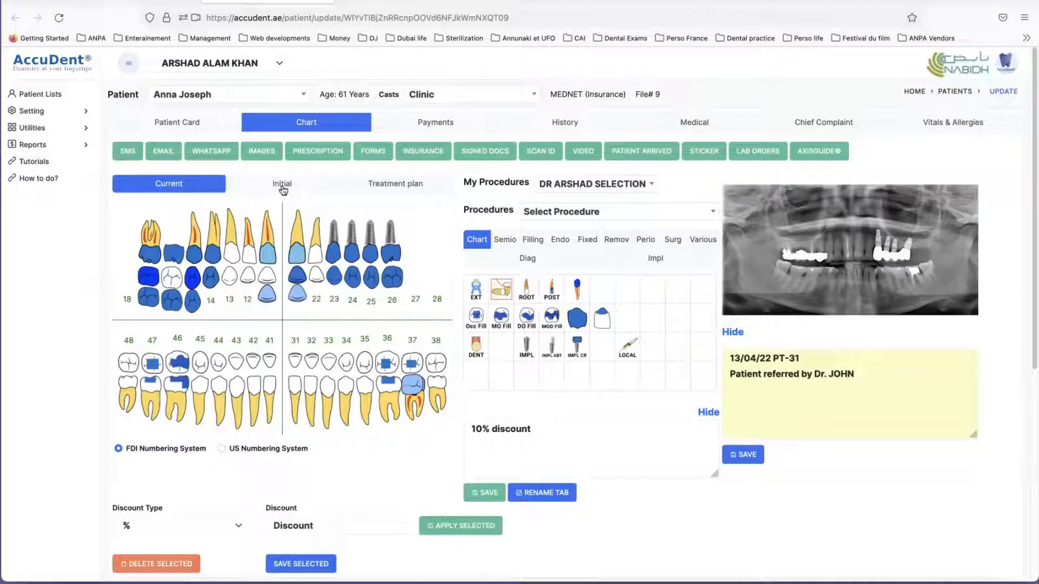
left_click(398, 189)
left_click(297, 184)
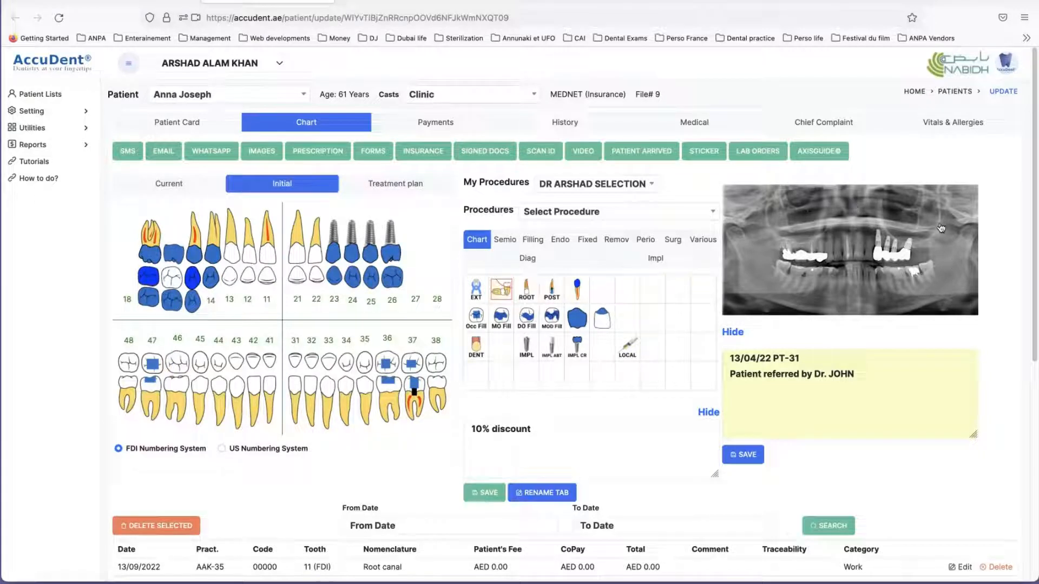
left_click(838, 251)
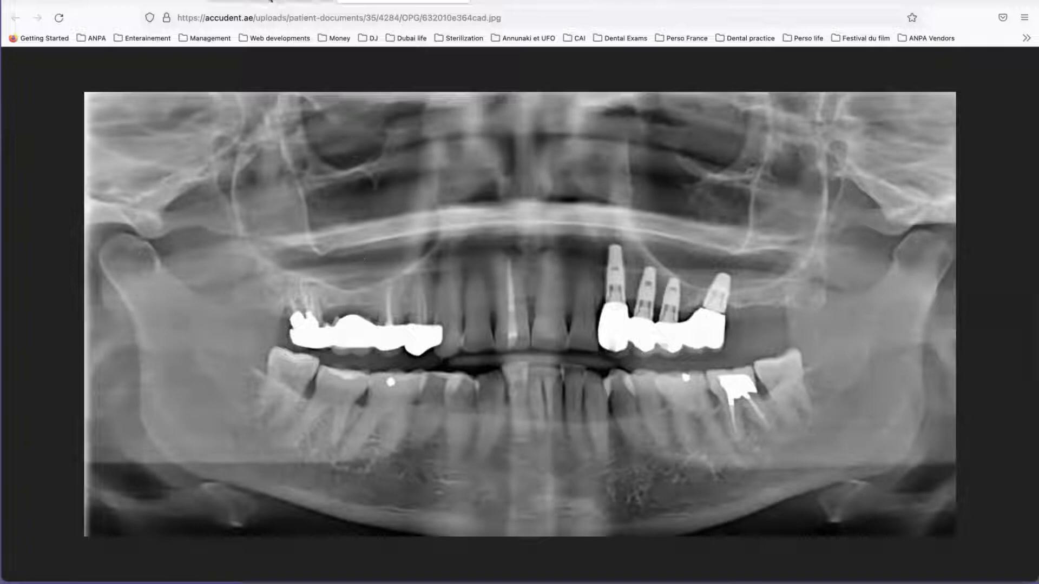
left_click(267, 3)
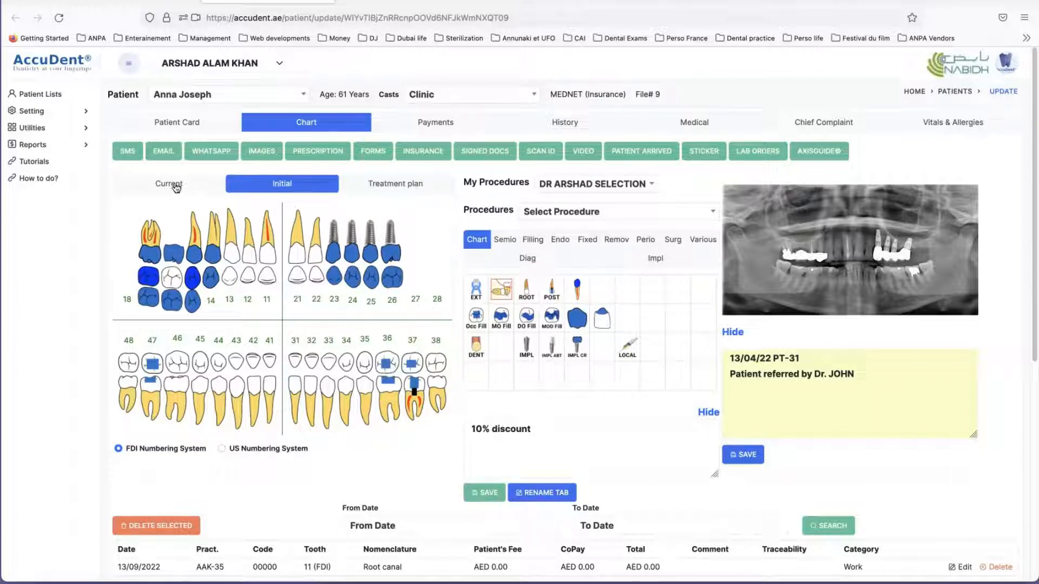
Step: Display the Treatment plan chart and highlight all of its listed procedures for review
left_click(384, 188)
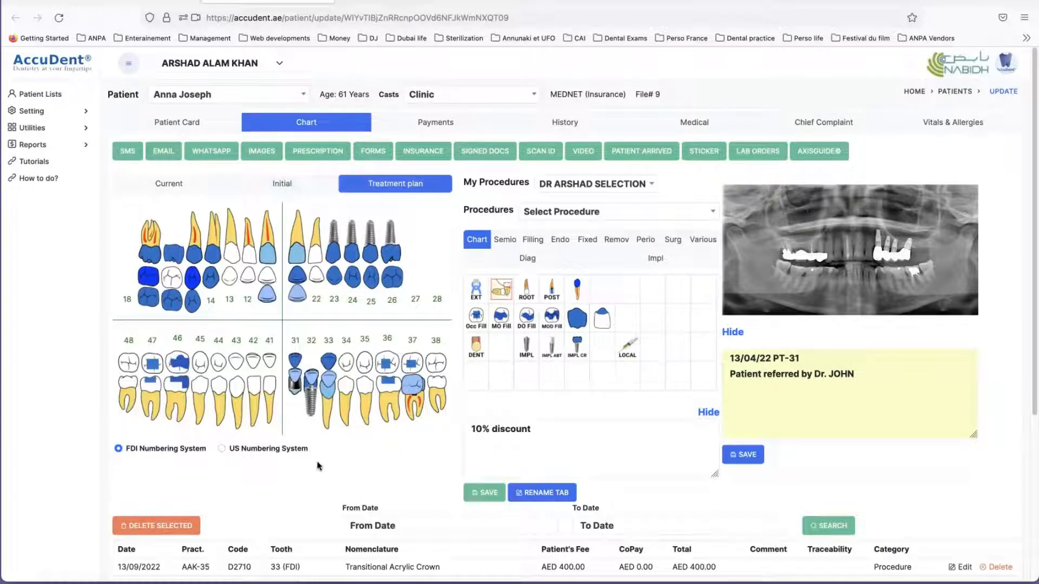
scroll(337, 455, "down", 5)
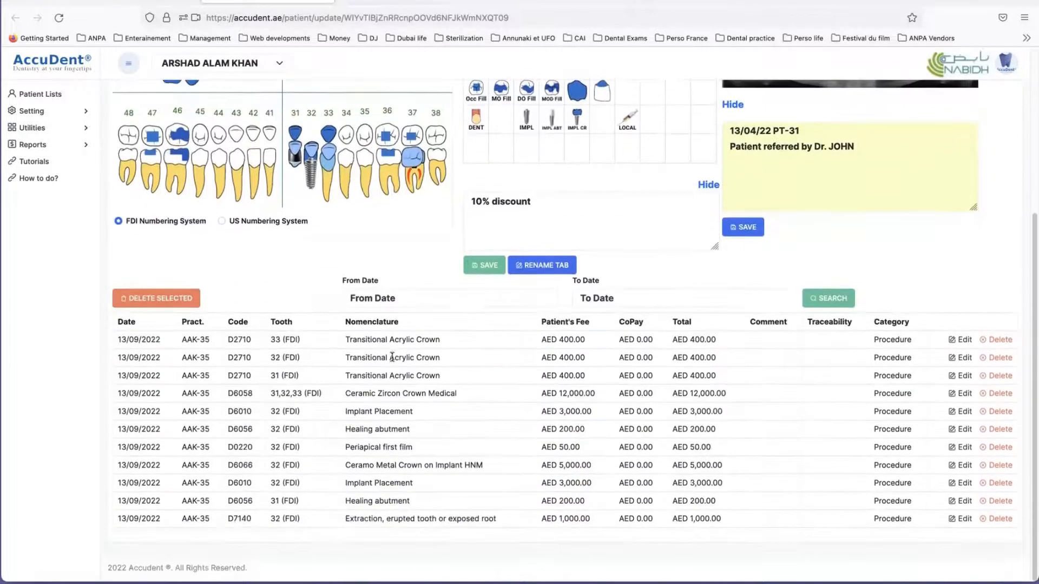
left_click_drag(318, 341, 320, 518)
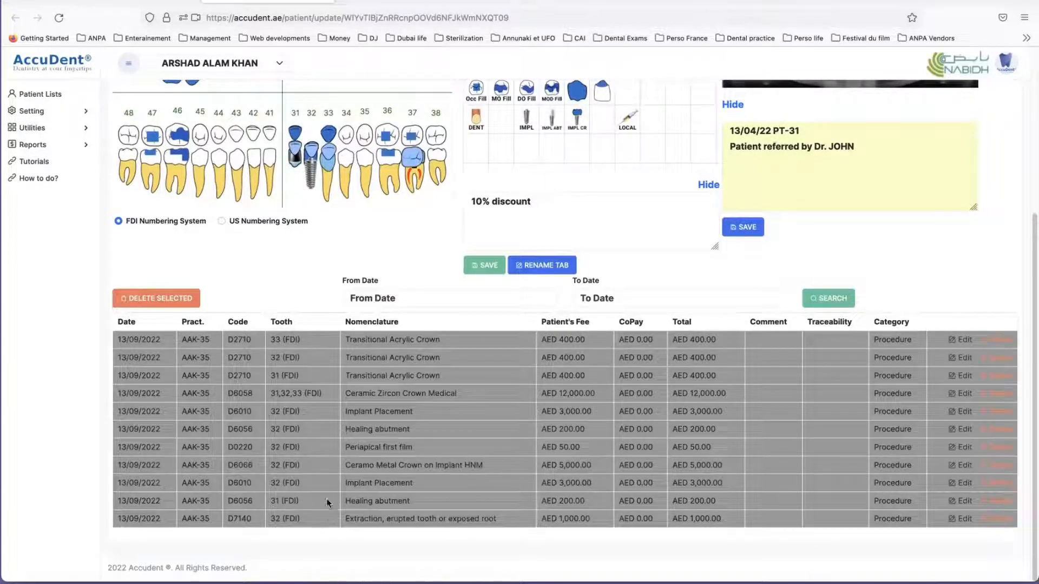
scroll(352, 356, "up", 3)
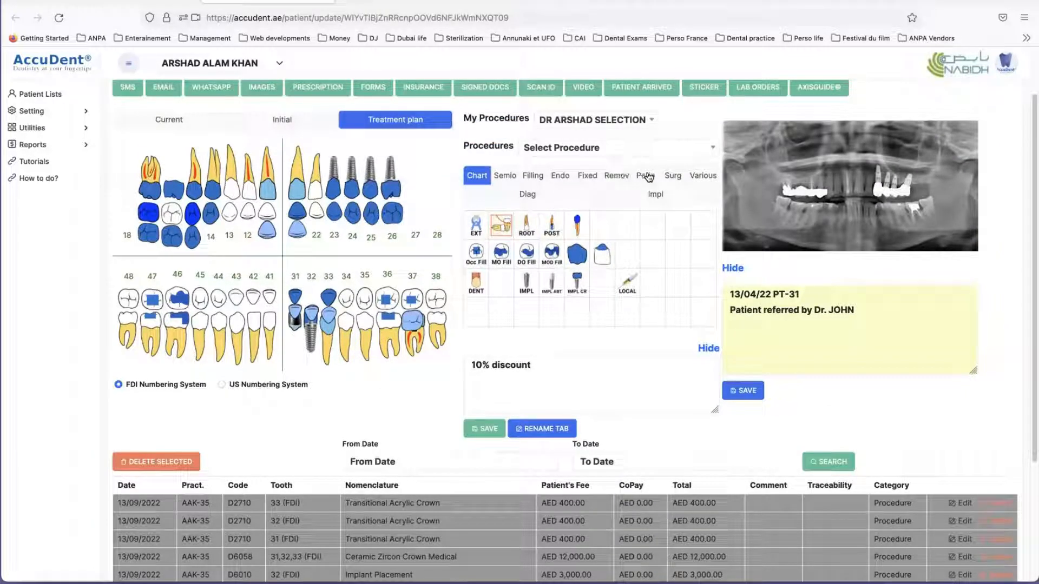
Step: Add an Implant Placement on tooth 27 to the Treatment plan from the Impl procedures
left_click(653, 196)
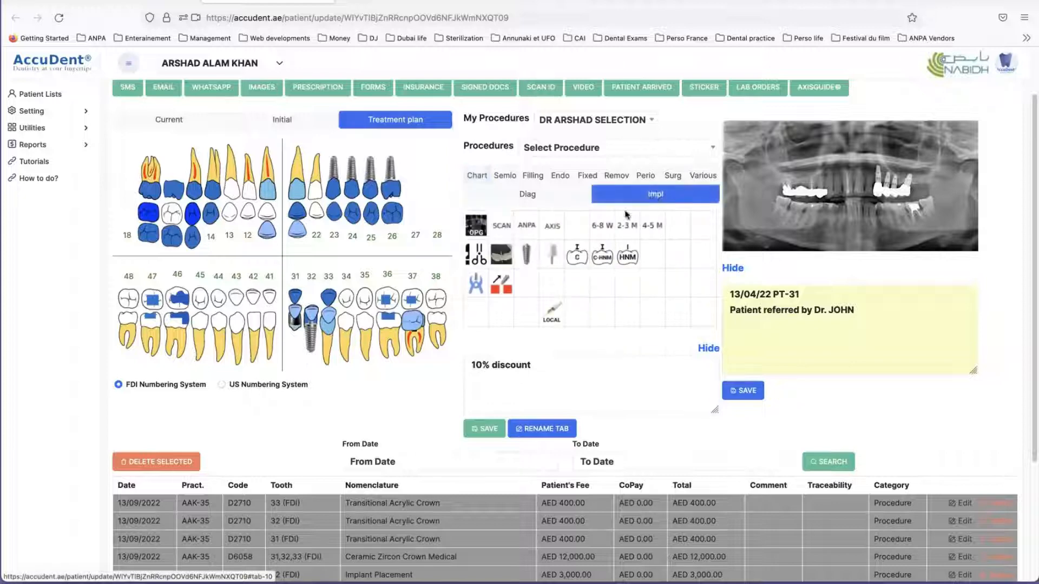
left_click(526, 256)
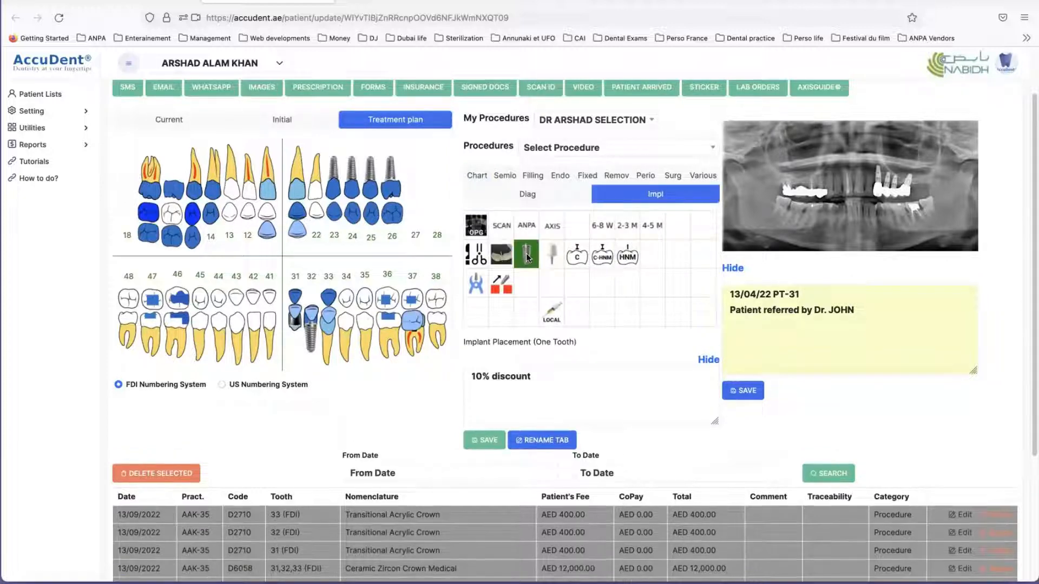
left_click(412, 189)
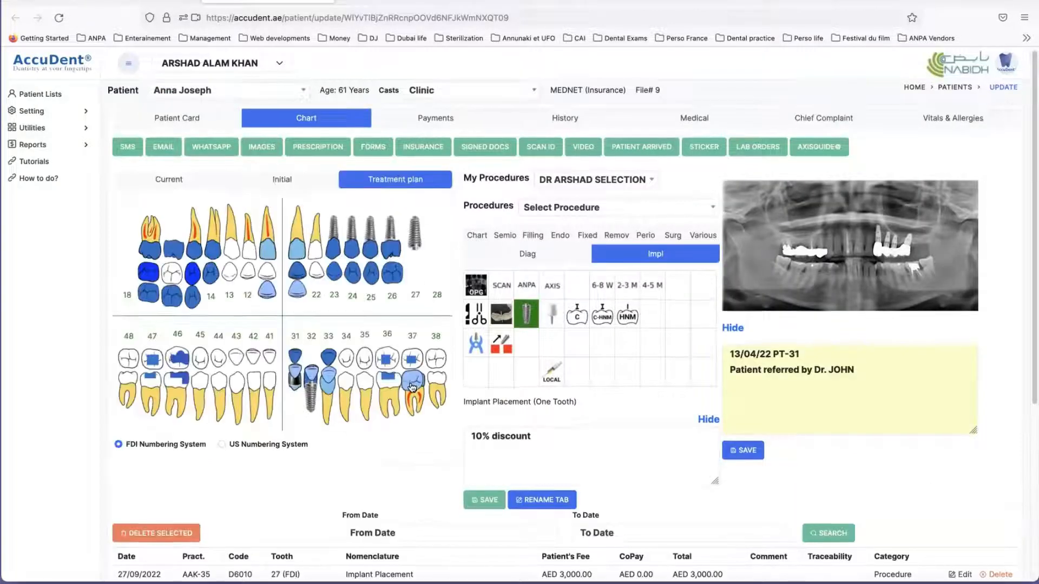
Step: Set the Patient's Fee of the tooth 27 Implant Placement to 4000 and save the procedure changes
scroll(411, 395, "down", 3)
scroll(408, 392, "down", 1)
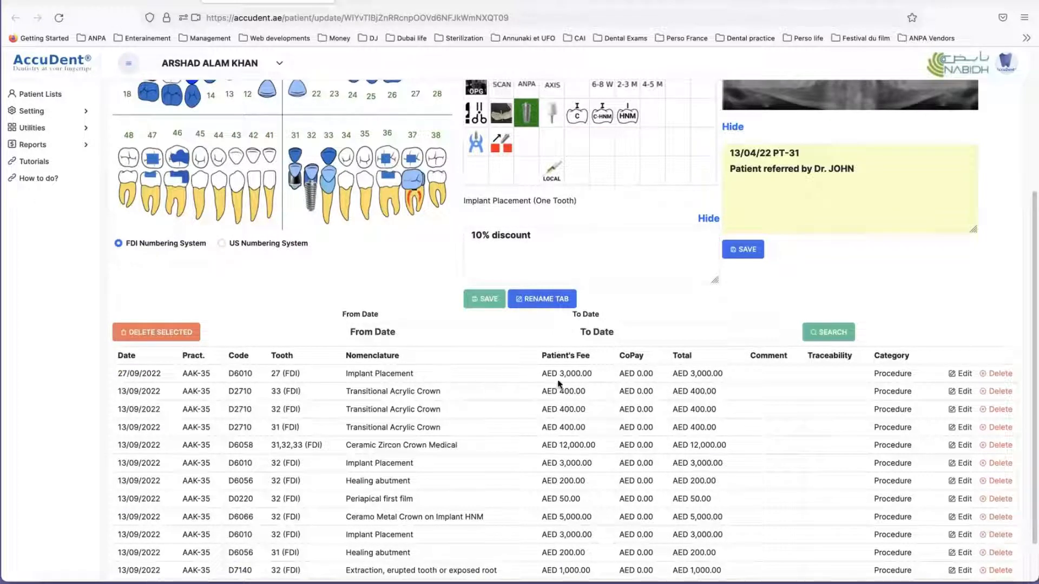
double_click(693, 373)
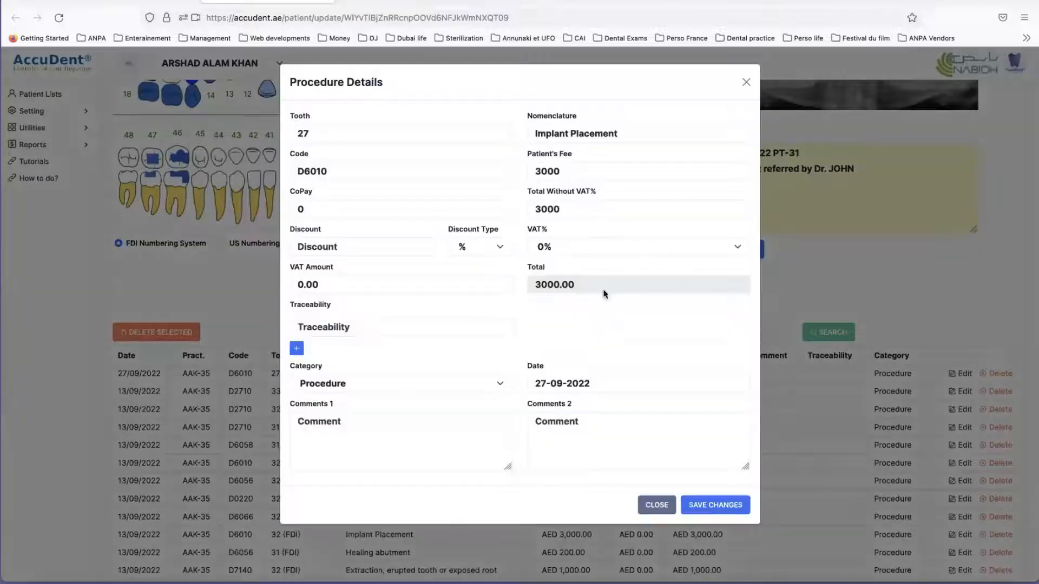
left_click_drag(568, 172, 516, 172)
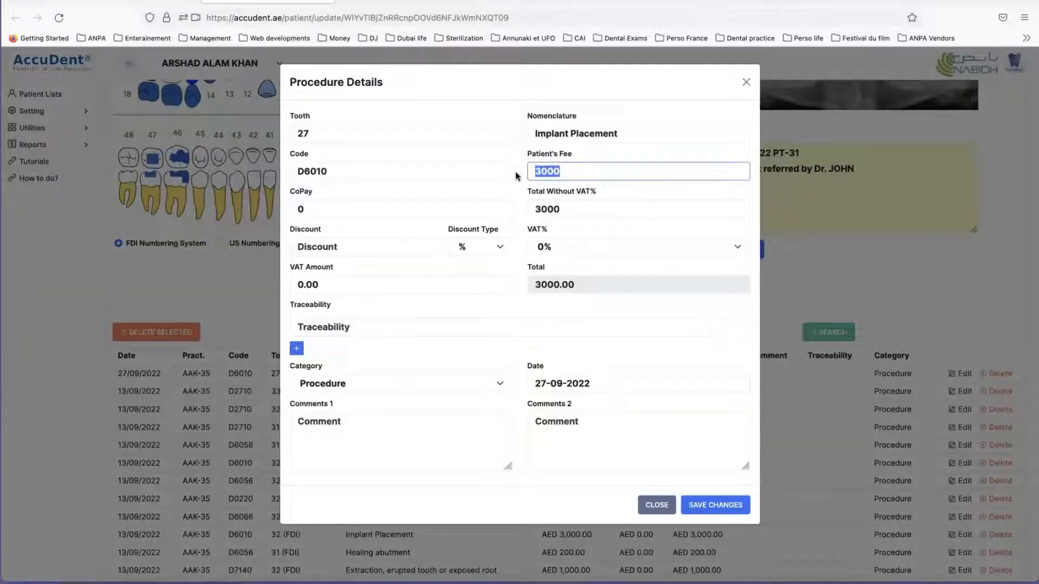
type("4000")
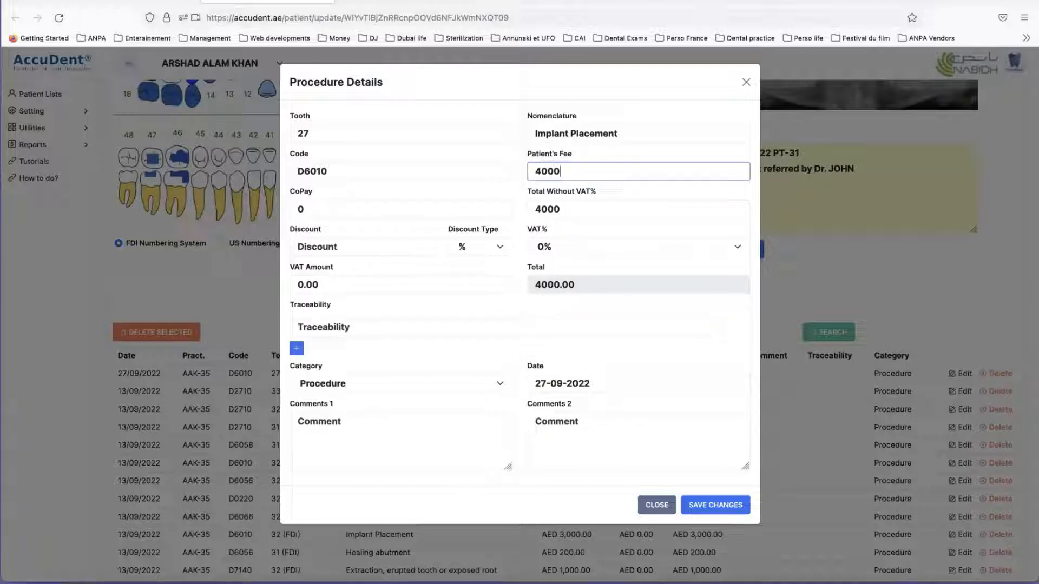
left_click(705, 504)
left_click(607, 332)
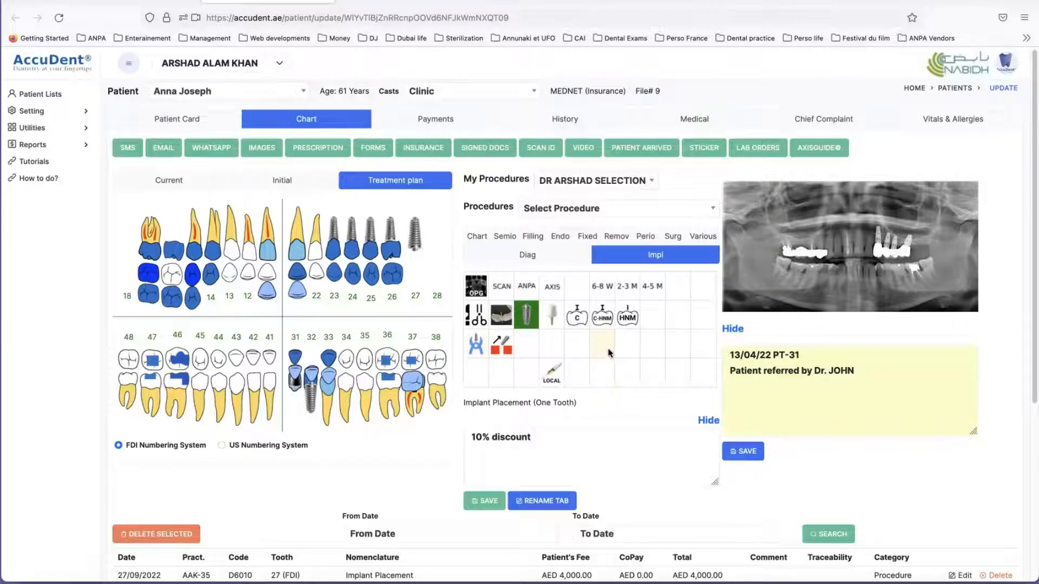
Step: Check the tooth 27 Implant Placement entry and highlight every procedure listed in the treatment plan
scroll(611, 357, "down", 3)
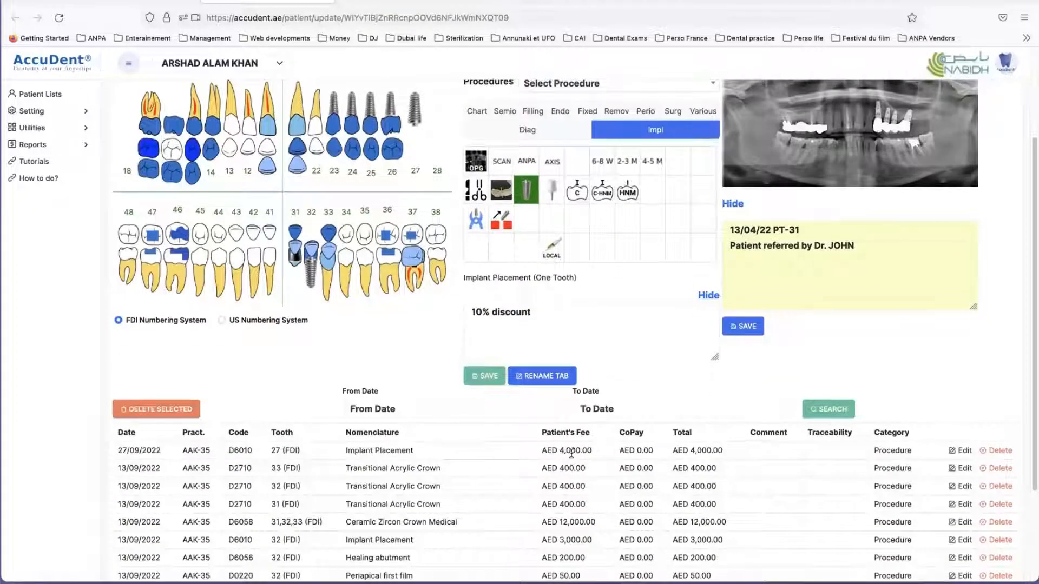
left_click(599, 451)
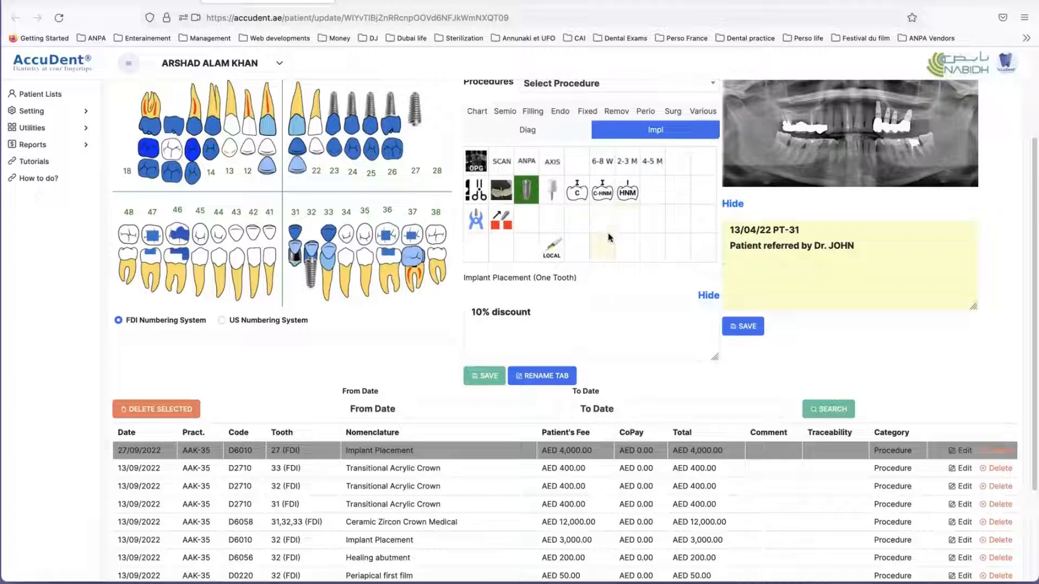
scroll(430, 357, "down", 3)
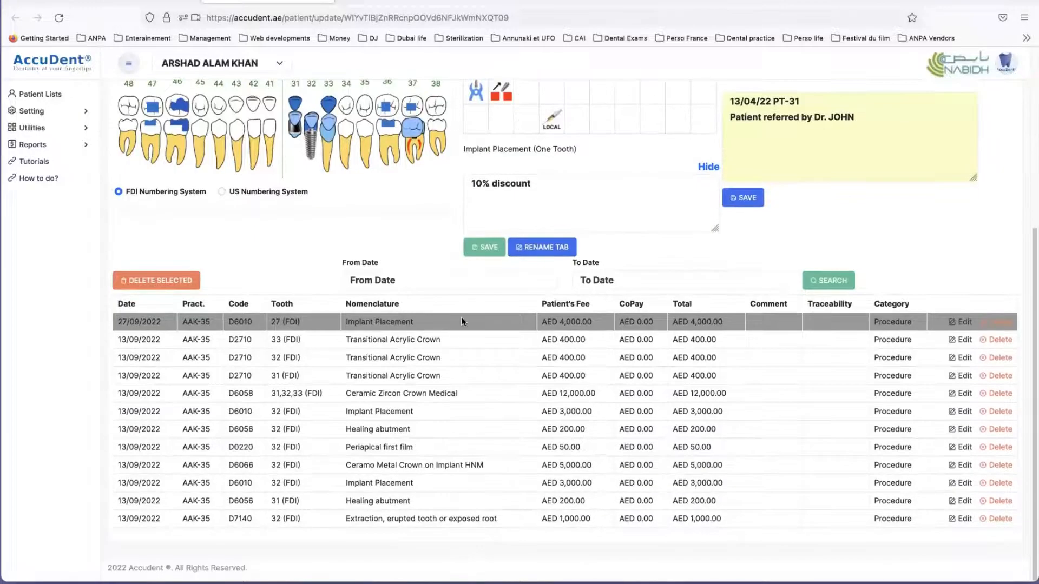
left_click_drag(460, 323, 474, 517)
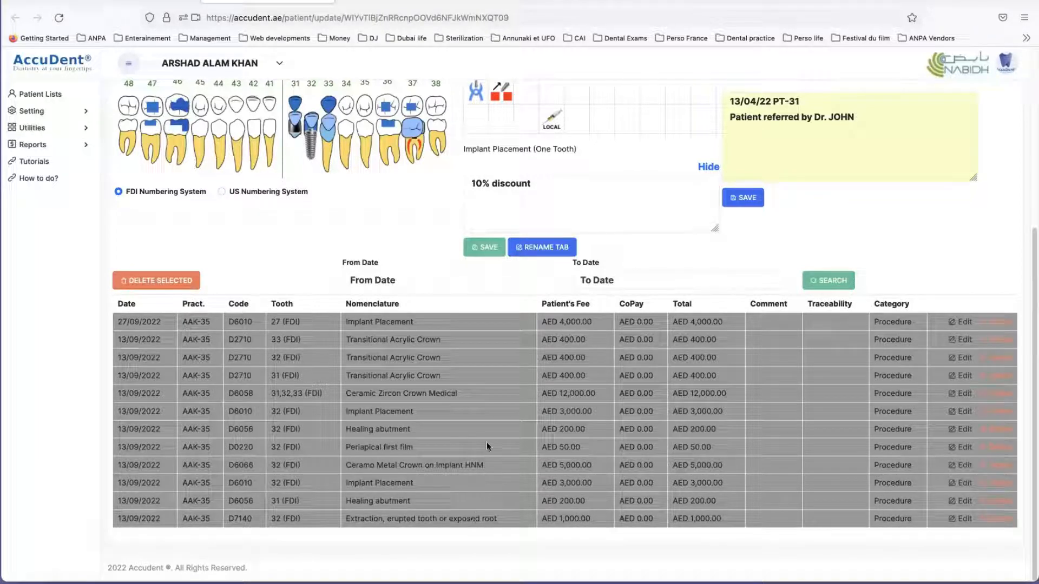
Step: Add the MO Dental caries dentine diagnosis from the Semio procedures to teeth 34 and 35
scroll(486, 427, "up", 2)
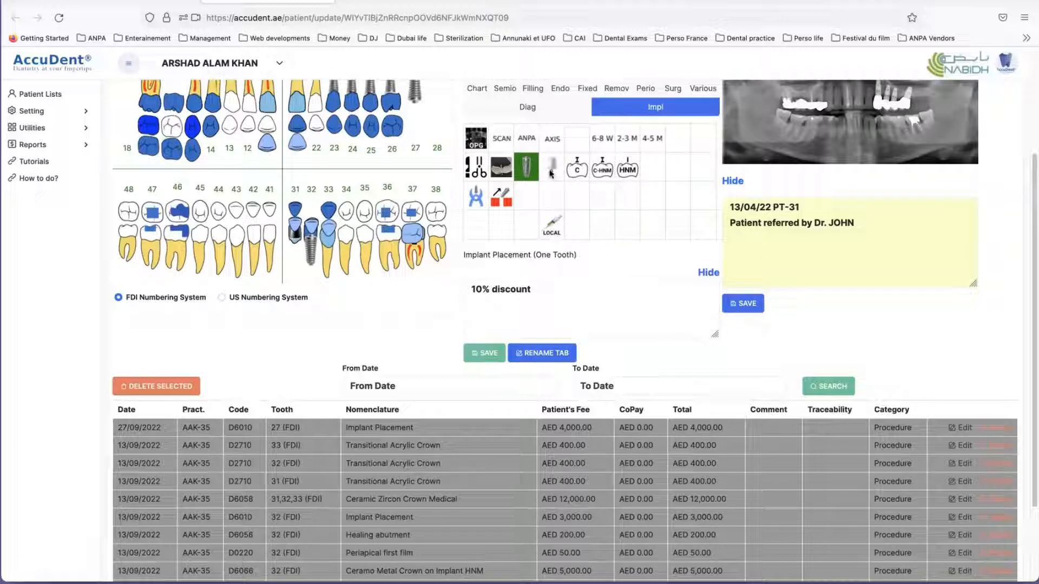
scroll(615, 254, "up", 1)
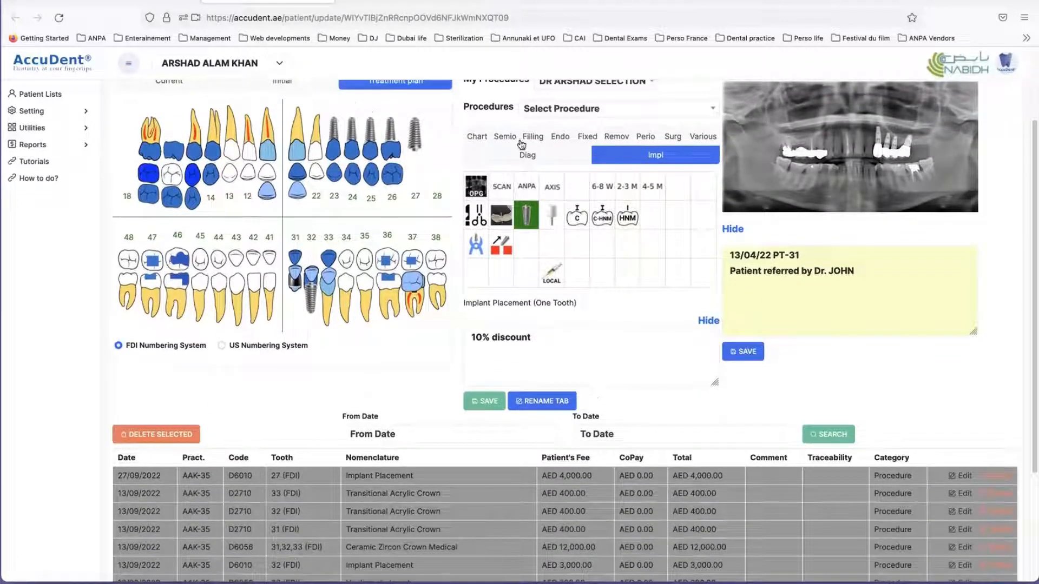
left_click(506, 138)
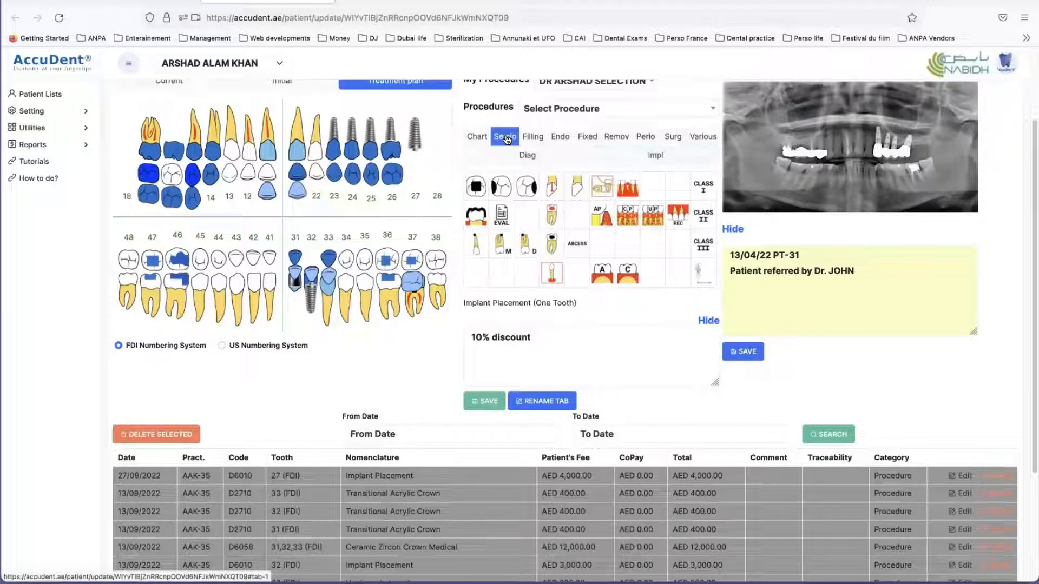
scroll(174, 140, "up", 1)
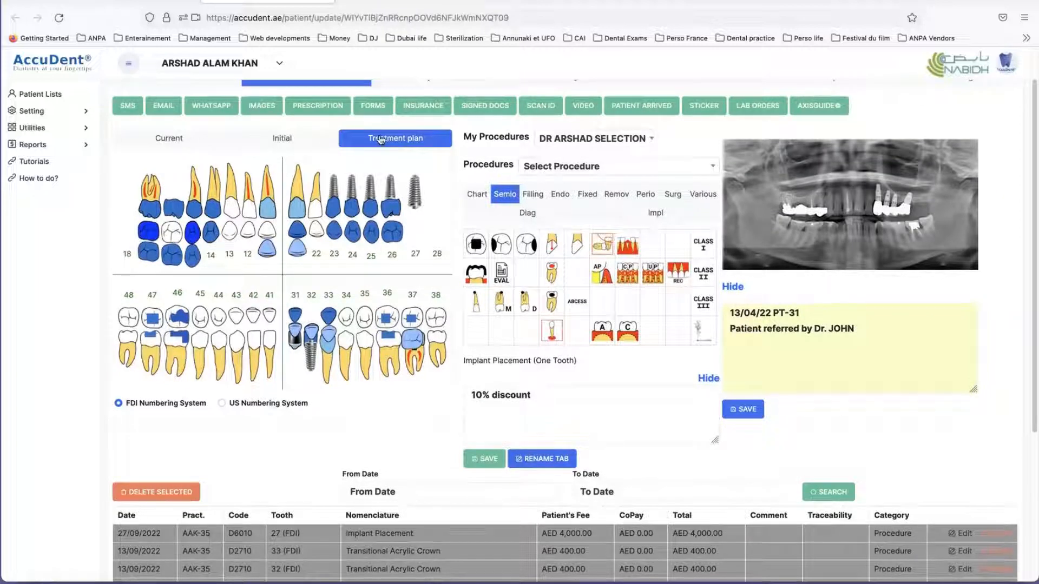
left_click(504, 246)
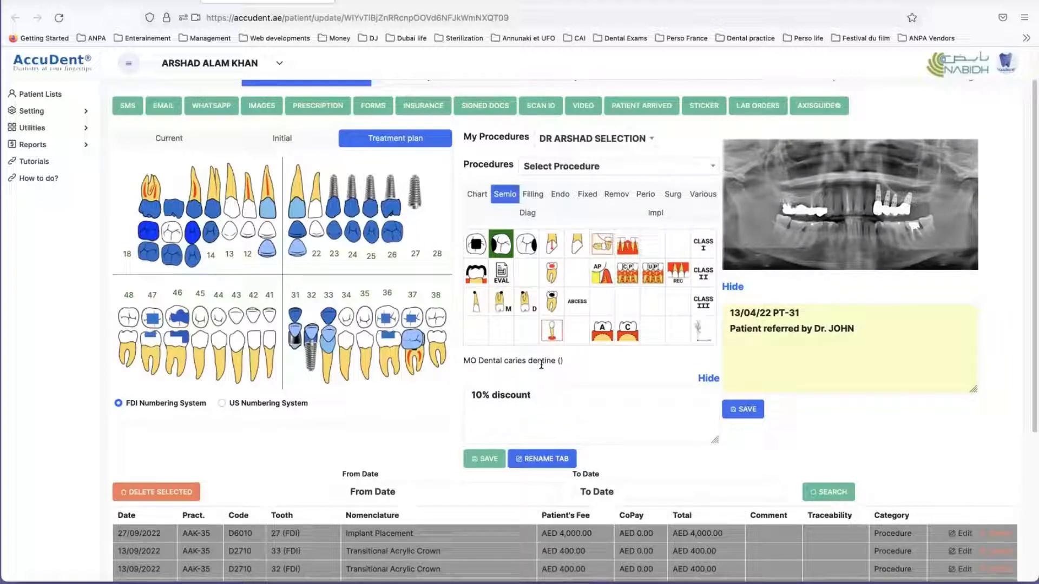
left_click(362, 345)
left_click(359, 378)
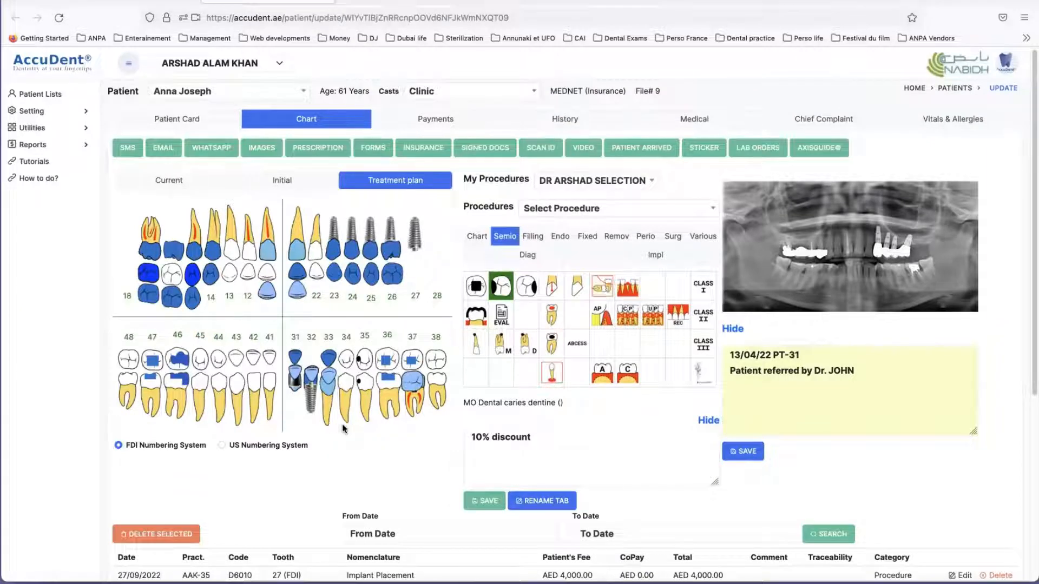
Step: Add the Dental caries penetrant into pulp diagnosis to tooth 22 and check the new entries' category in the list
left_click(553, 290)
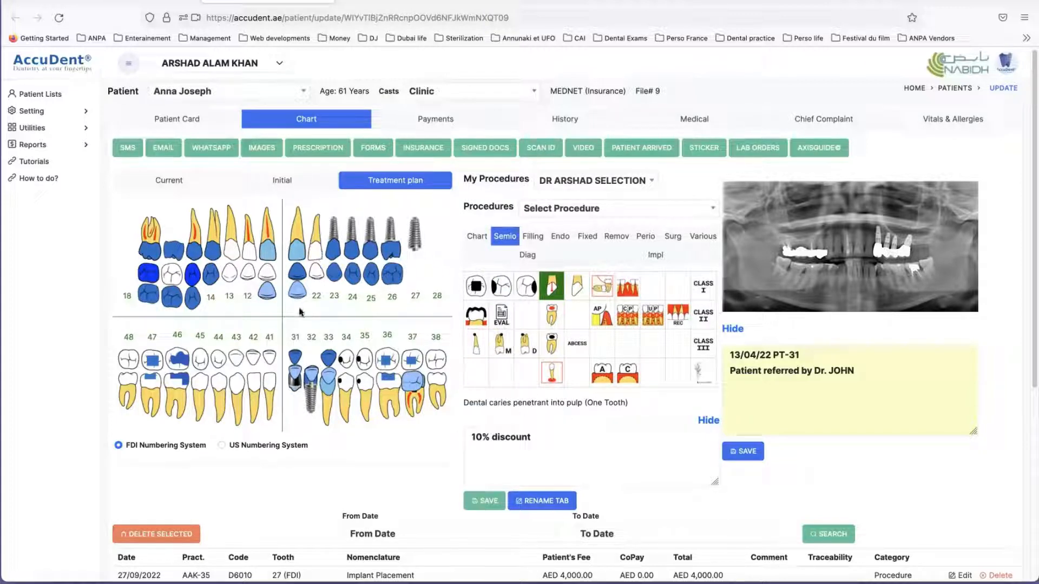
left_click(295, 405)
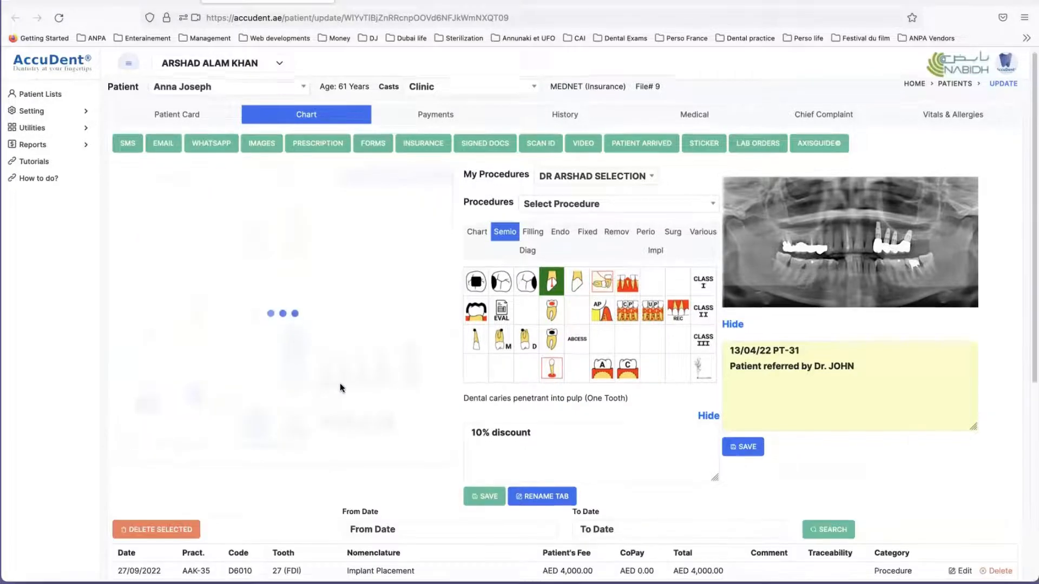
scroll(339, 384, "down", 5)
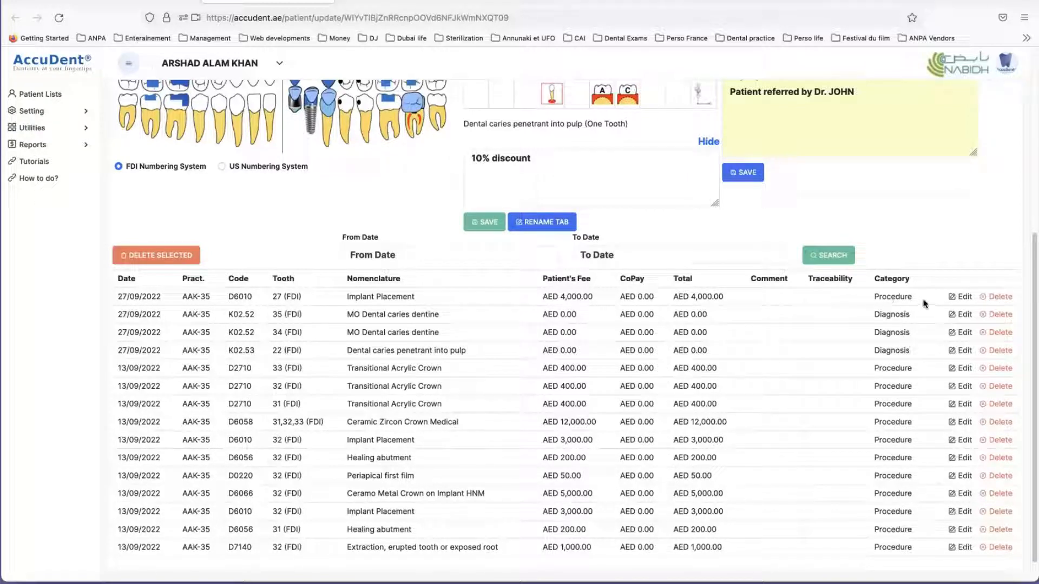
scroll(660, 333, "up", 5)
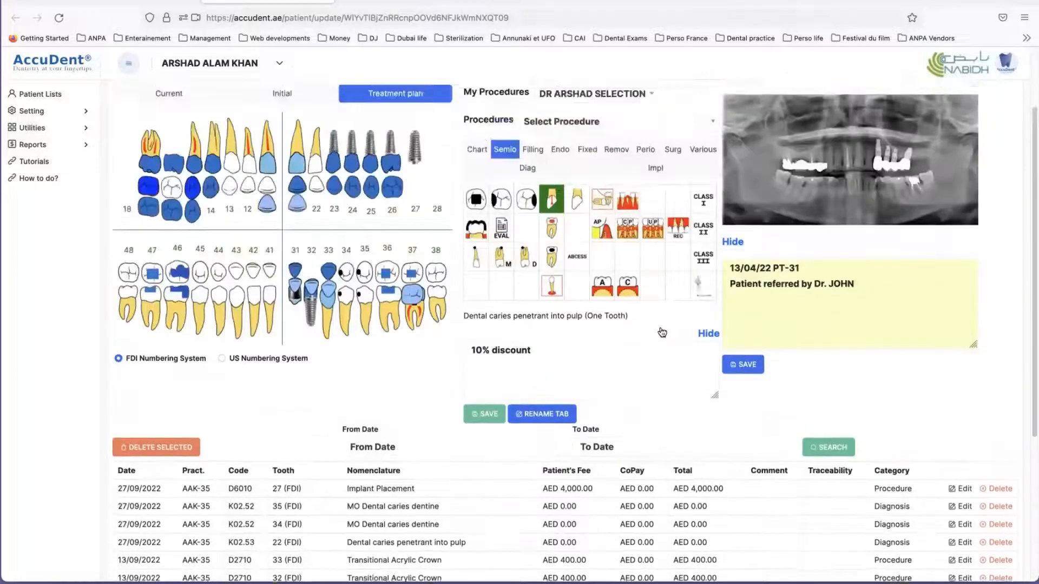
Step: Add an Alginate Impression for the Full Upper arch from the Fixed procedures and check its category in the list
left_click(587, 214)
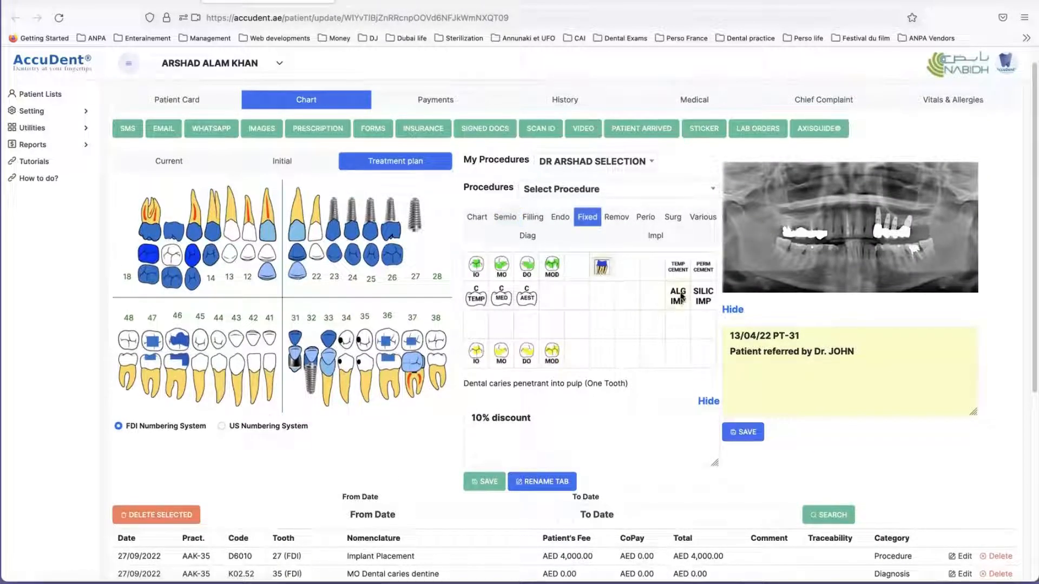
left_click(678, 296)
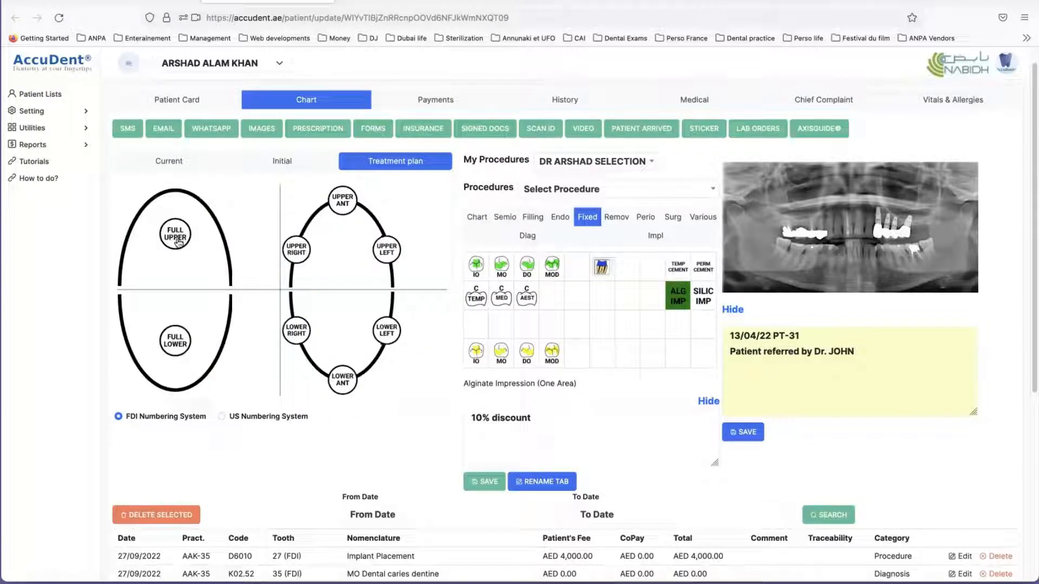
left_click(178, 240)
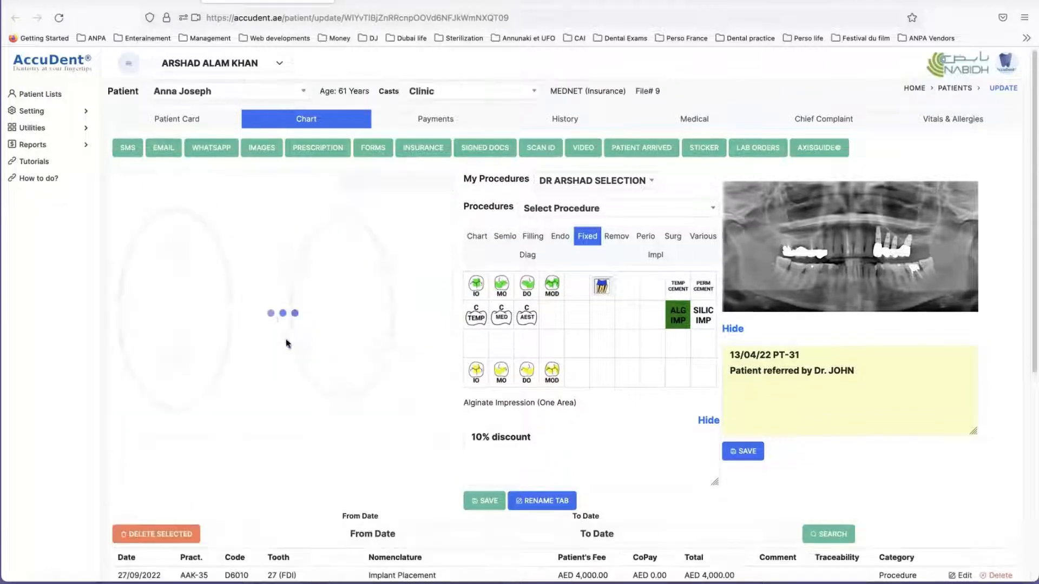
scroll(397, 377, "down", 5)
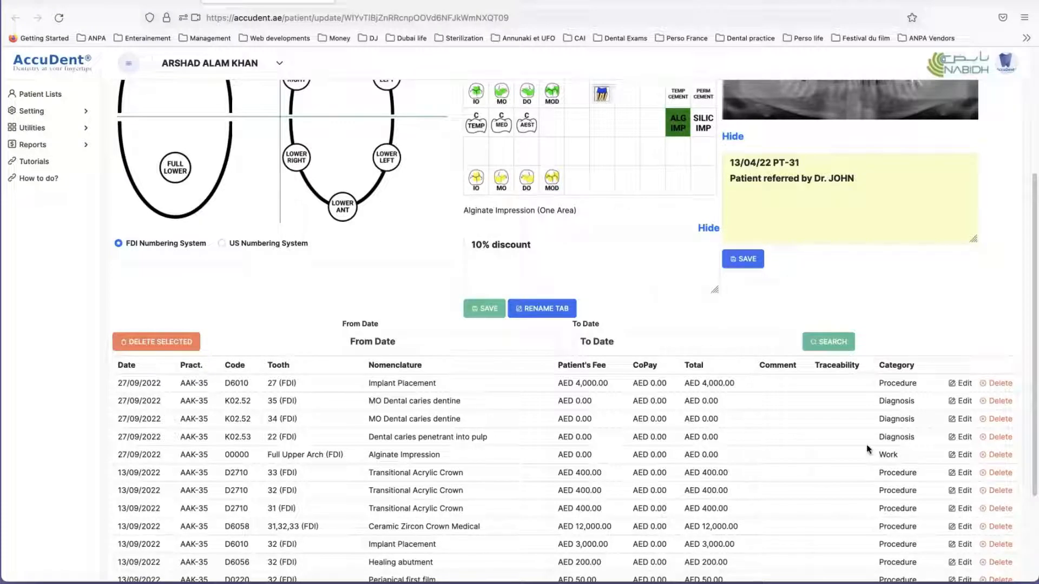
scroll(907, 458, "up", 1)
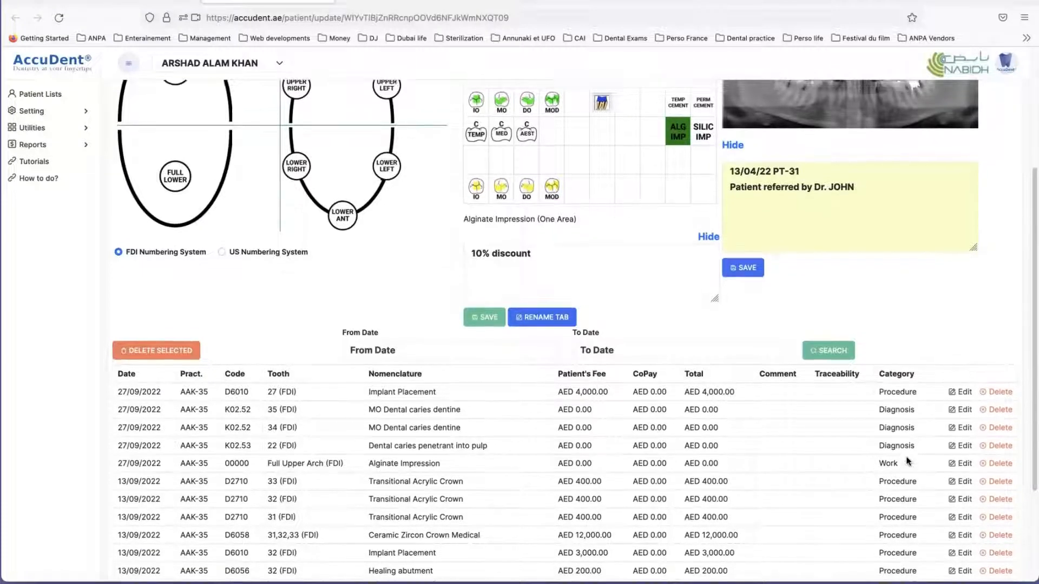
Step: Generate a QUOTATION form from the treatment plan rows spanning the tooth 27 Implant Placement to the tooth 31 Transitional Acrylic Crown, and review it
scroll(908, 461, "up", 1)
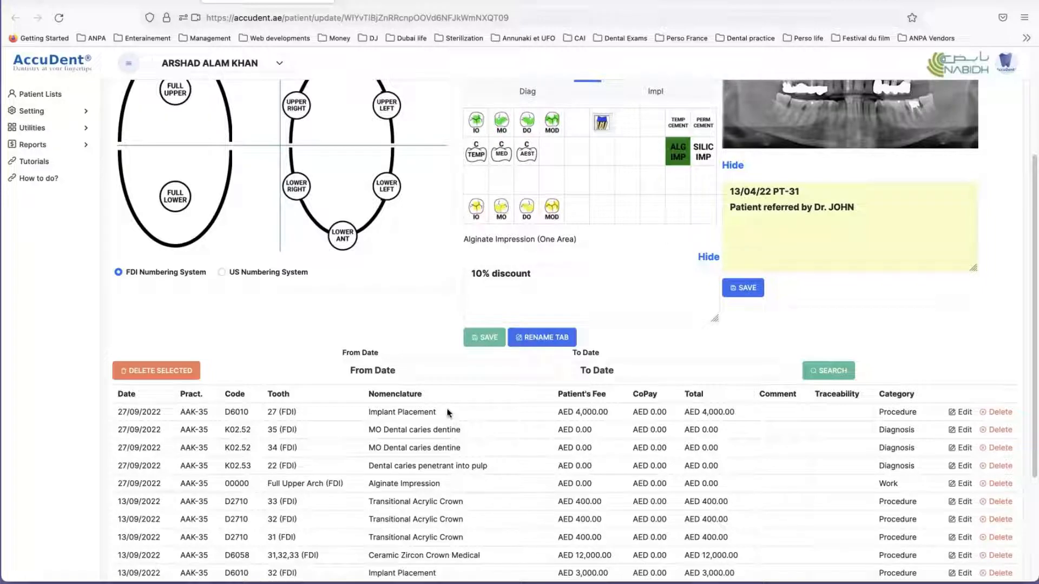
left_click_drag(447, 414, 443, 537)
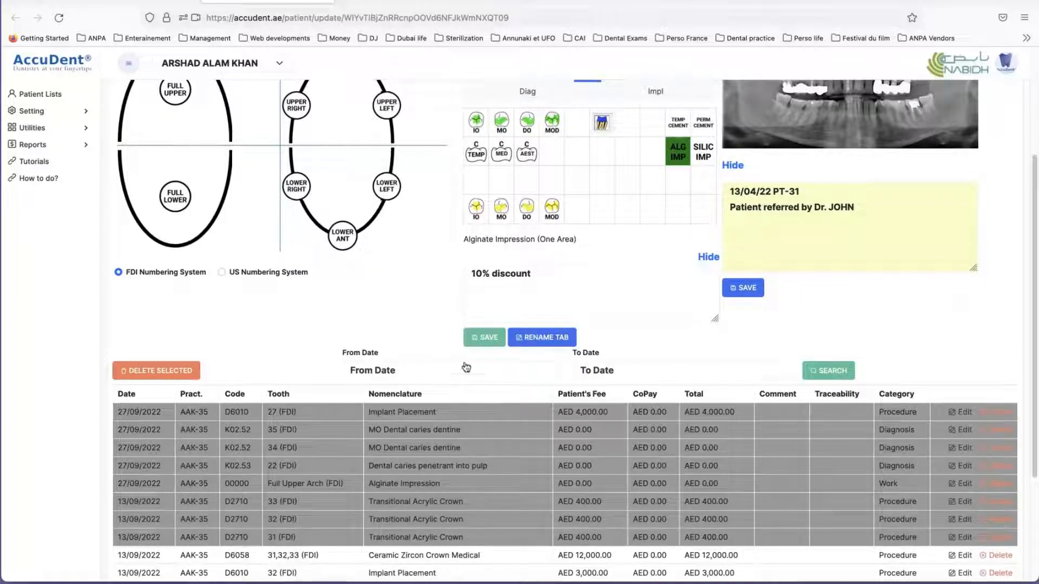
scroll(476, 363, "up", 3)
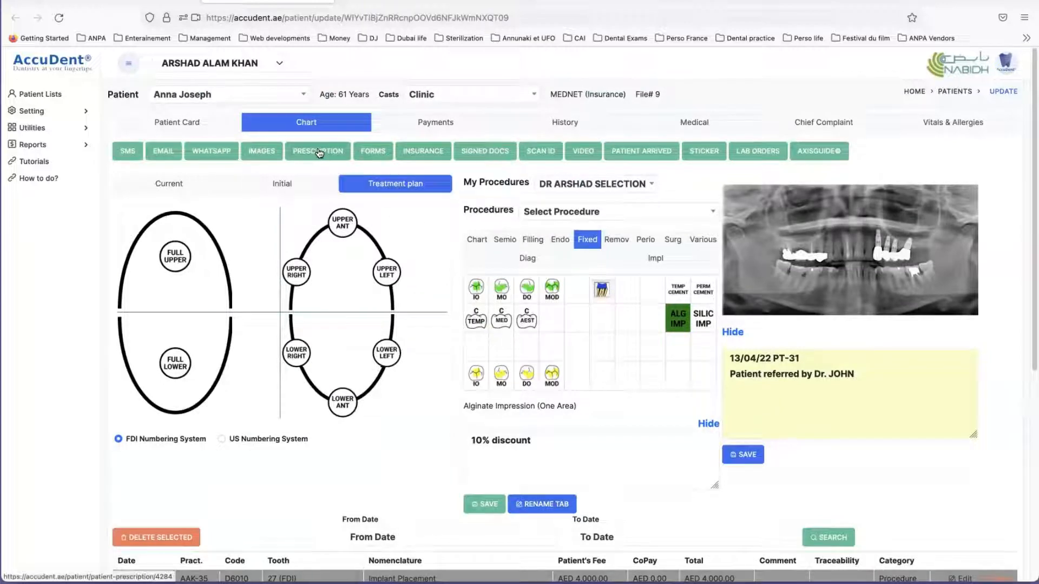
left_click(371, 151)
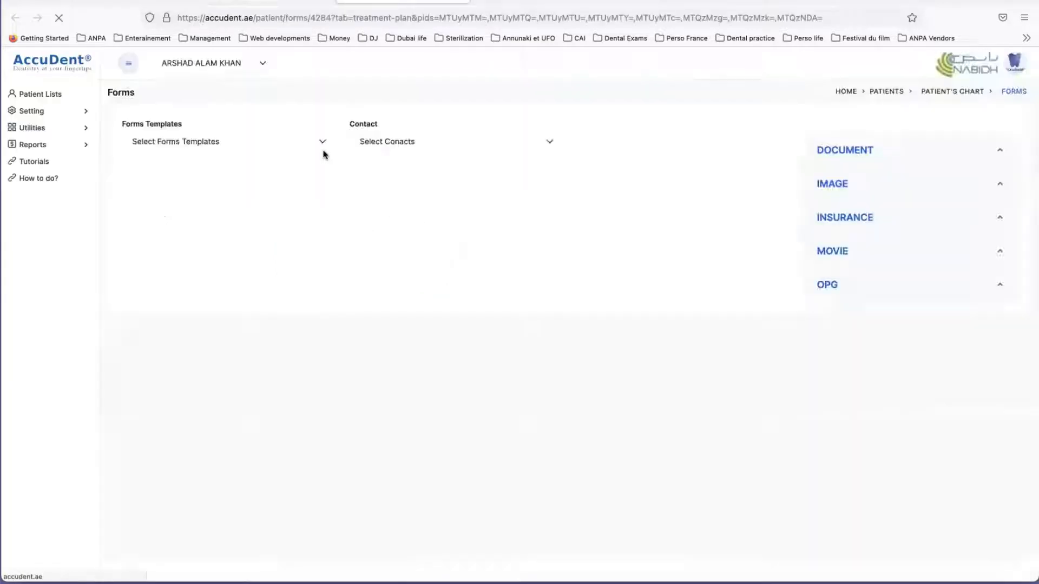
left_click(236, 143)
scroll(187, 310, "down", 3)
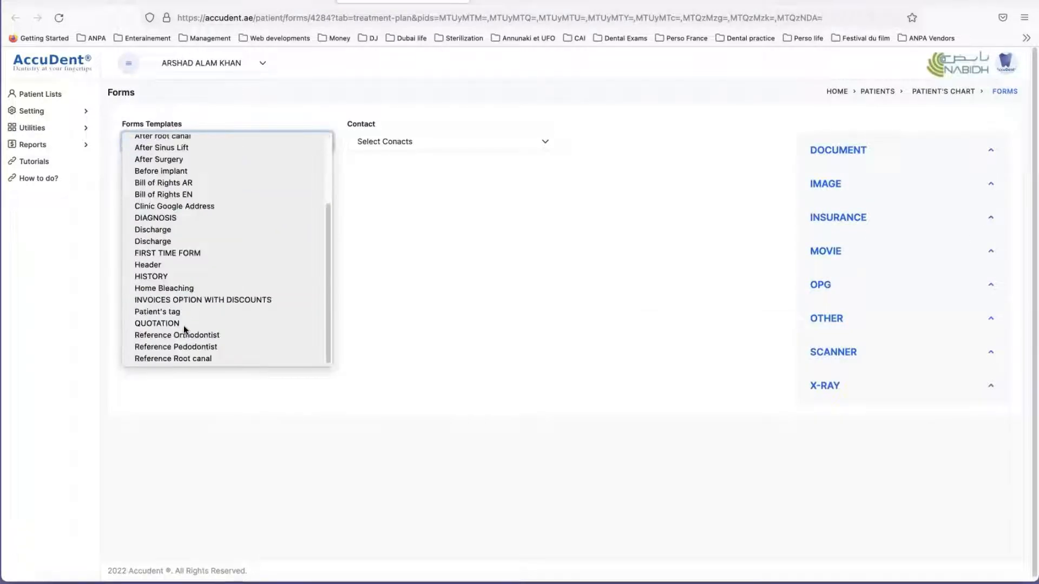
left_click(176, 325)
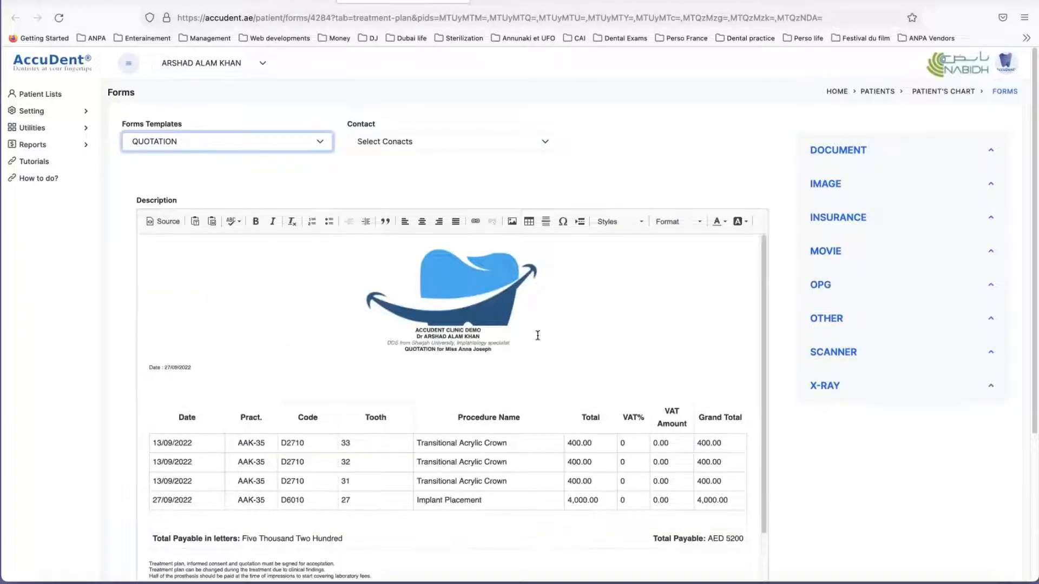
scroll(537, 335, "down", 3)
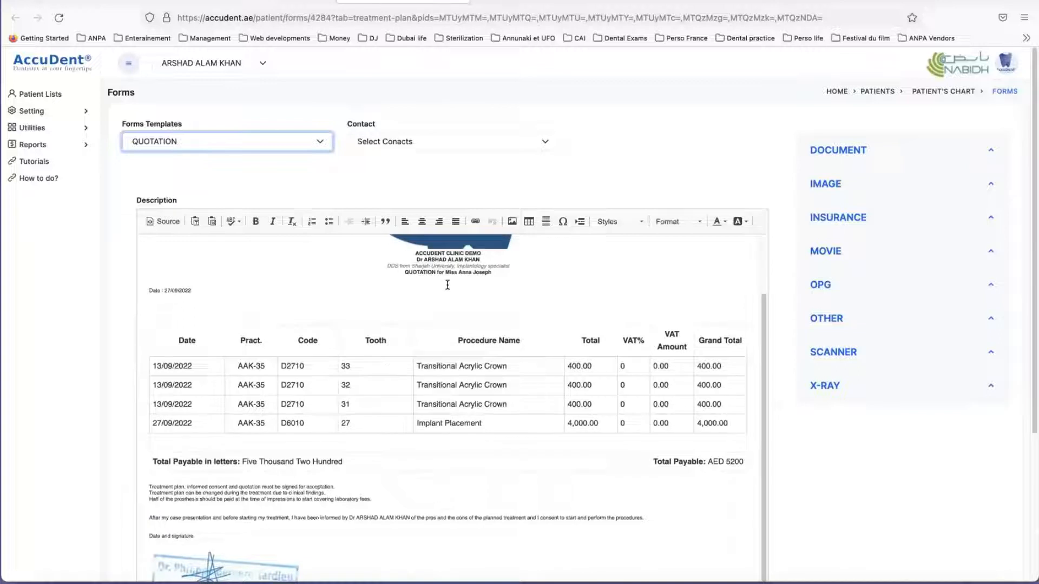
scroll(417, 355, "down", 1)
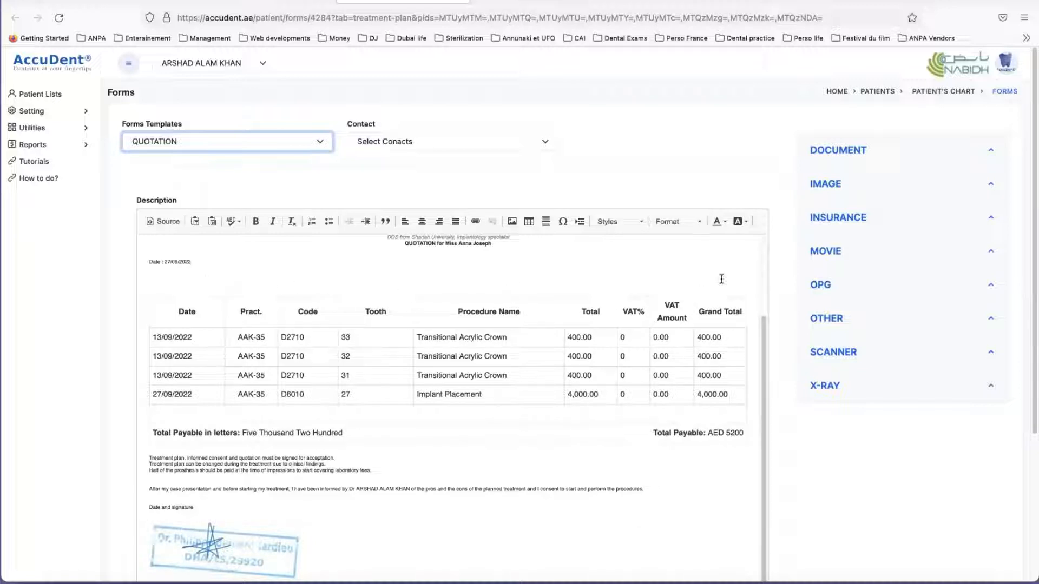
scroll(533, 395, "down", 2)
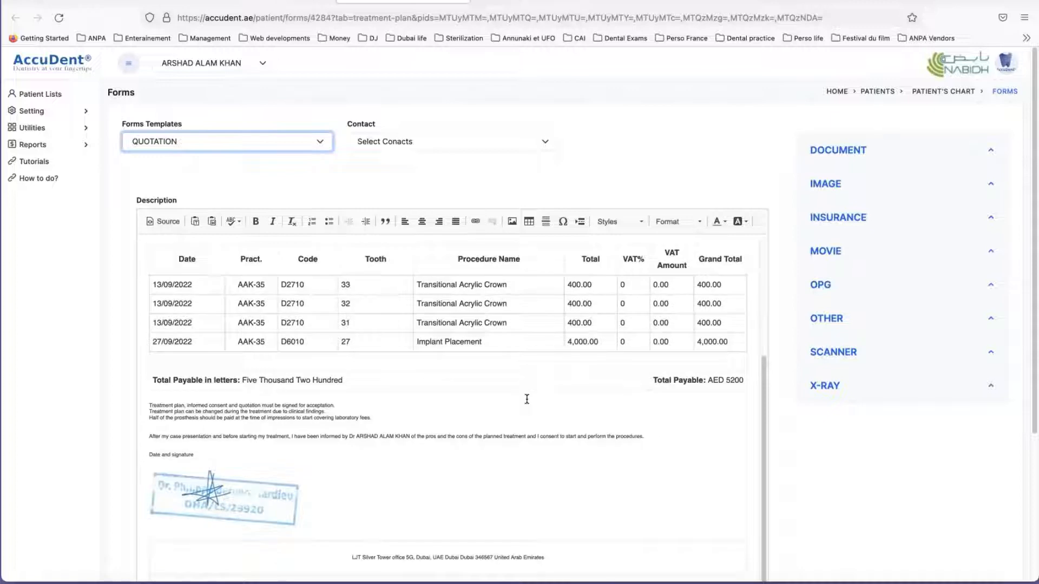
scroll(532, 402, "up", 6)
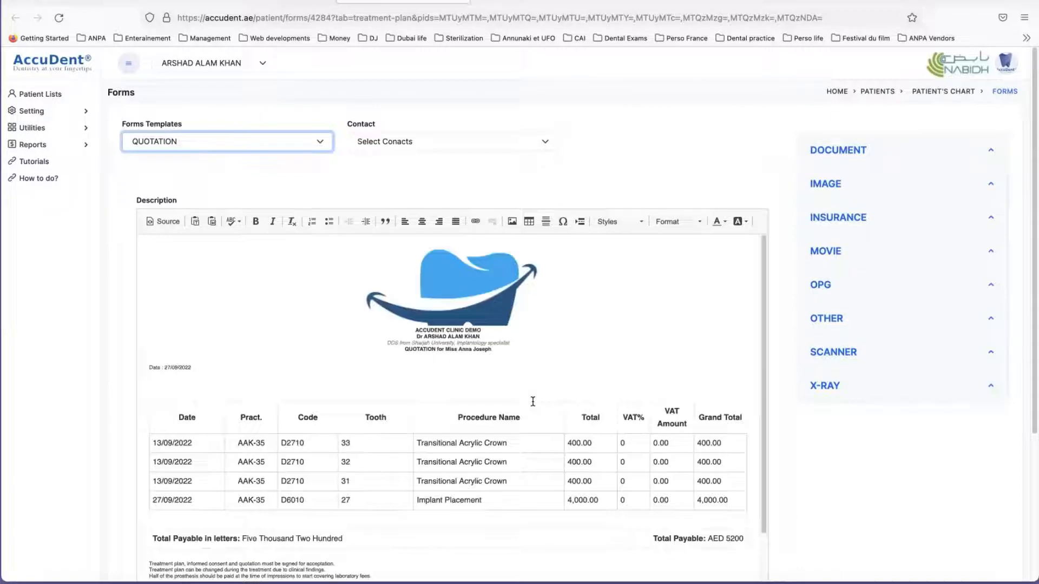
left_click(532, 184)
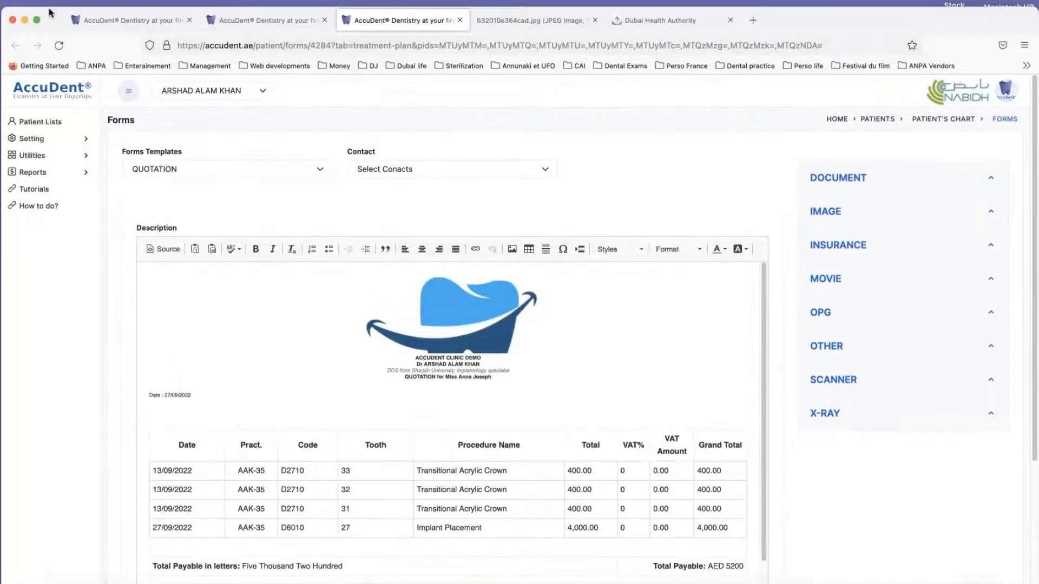
Step: Close the quotation form and start a signed document for the same treatment rows using the QUOTATION SIGN template
left_click(460, 32)
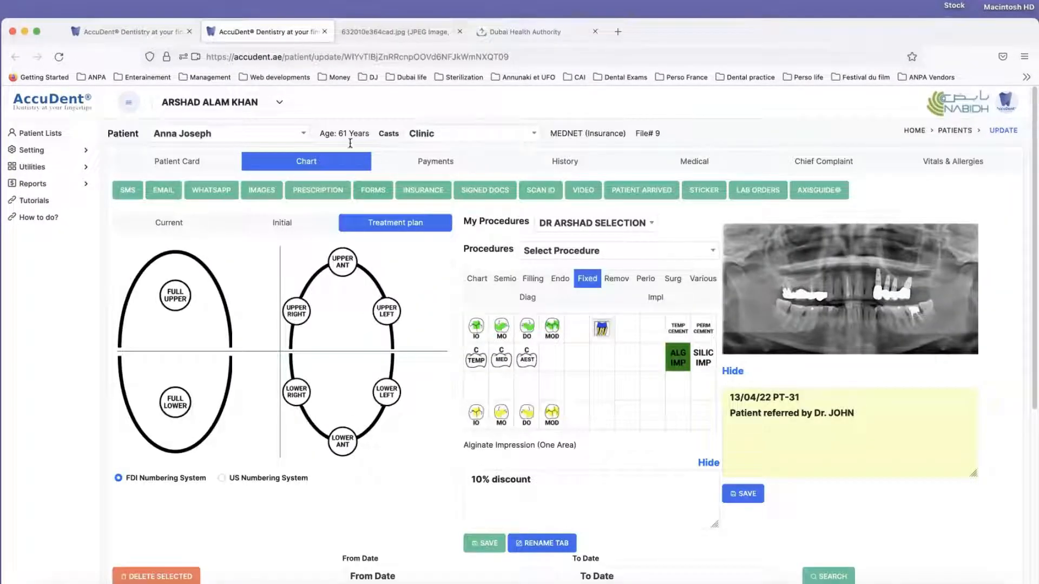
left_click(486, 191)
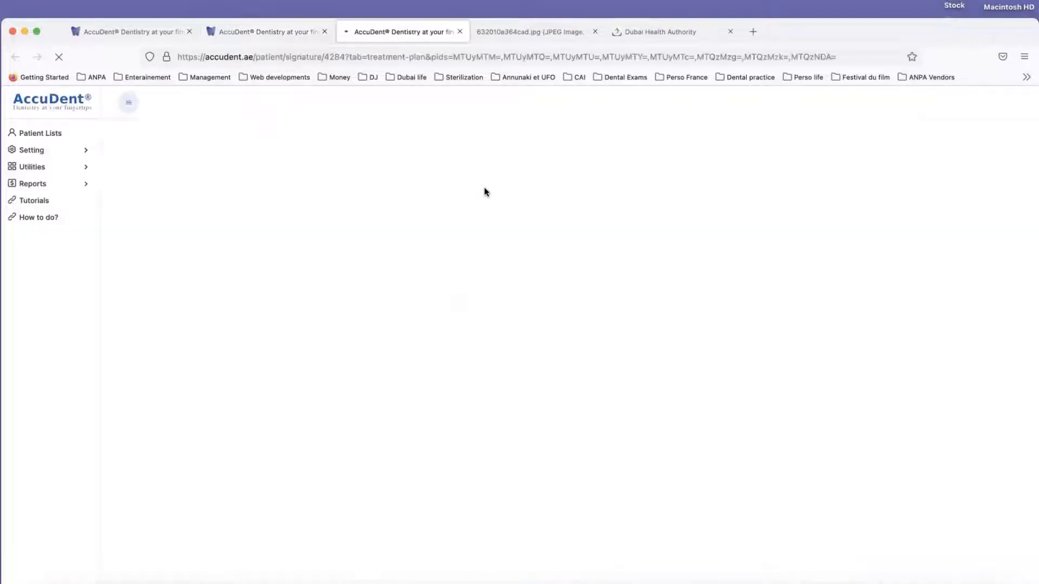
left_click(233, 180)
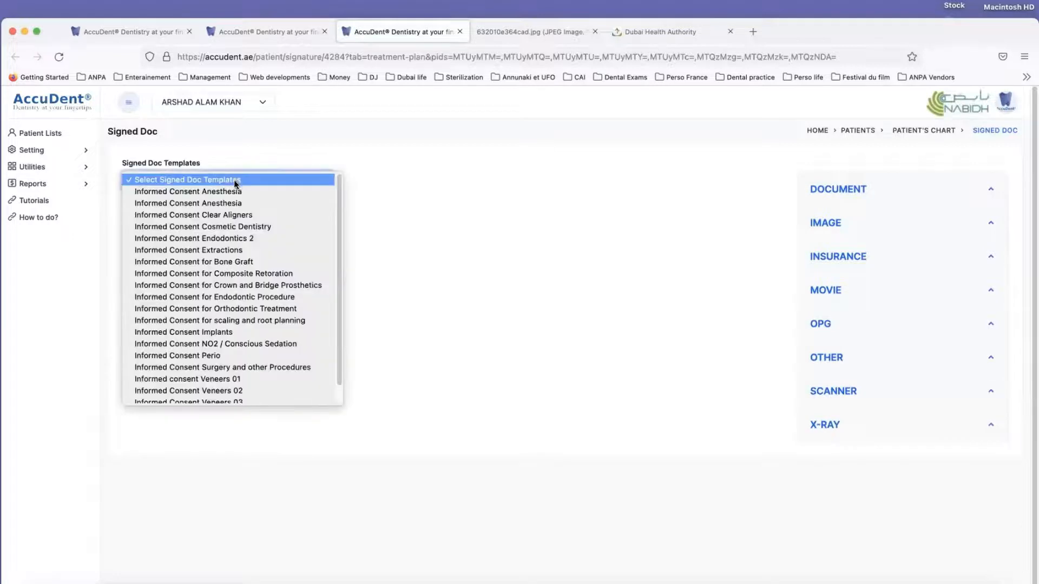
scroll(219, 285, "down", 1)
left_click(196, 399)
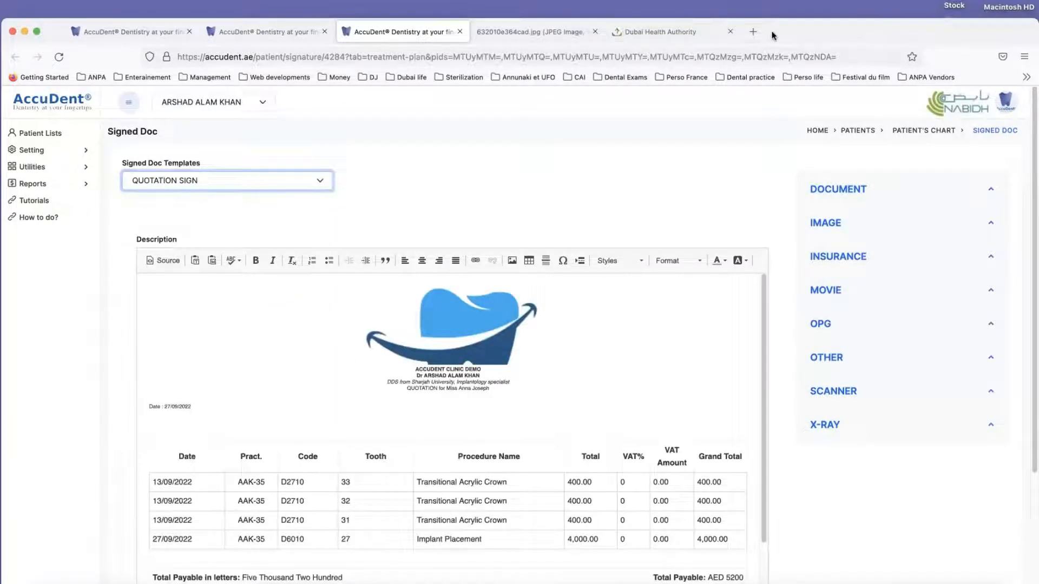
Step: Review the signed quotation's procedure table and signature block, and open its signing preview
left_click_drag(783, 34, 786, 0)
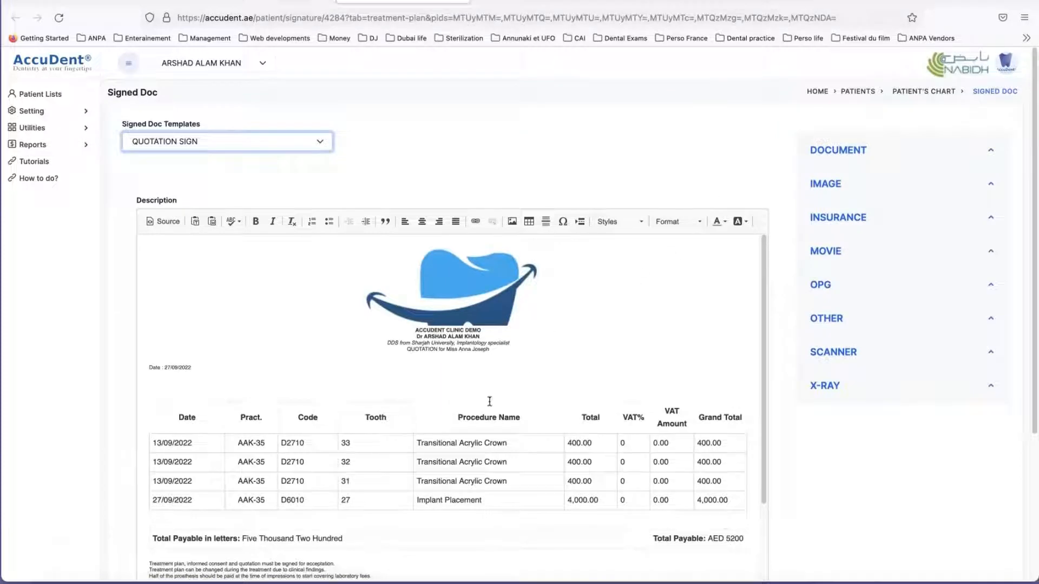
scroll(396, 367, "down", 5)
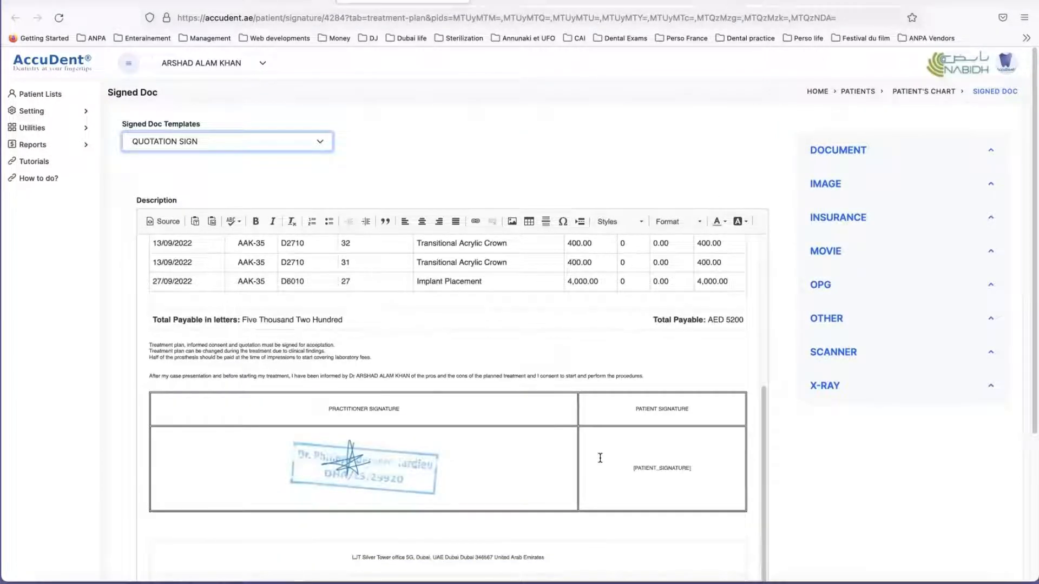
scroll(460, 454, "down", 2)
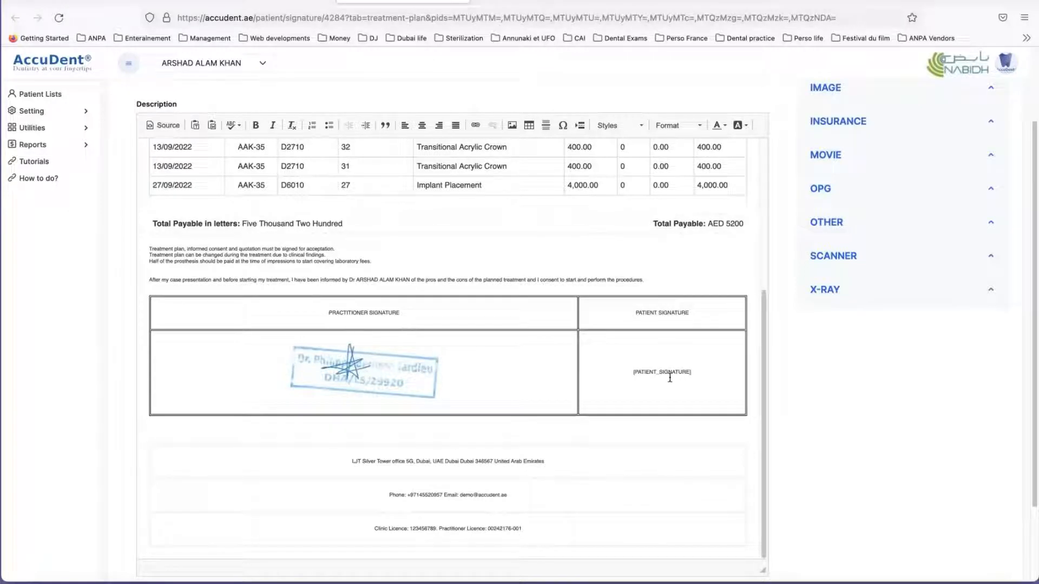
scroll(431, 433, "down", 2)
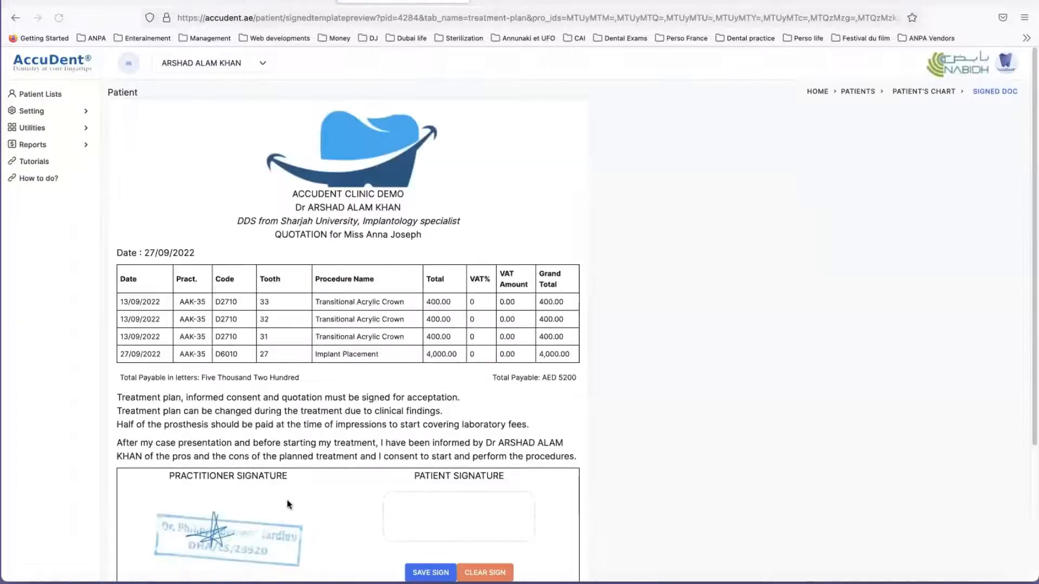
Step: Draw a freehand patient signature in the quotation's patient signature box and save it
scroll(357, 331, "down", 4)
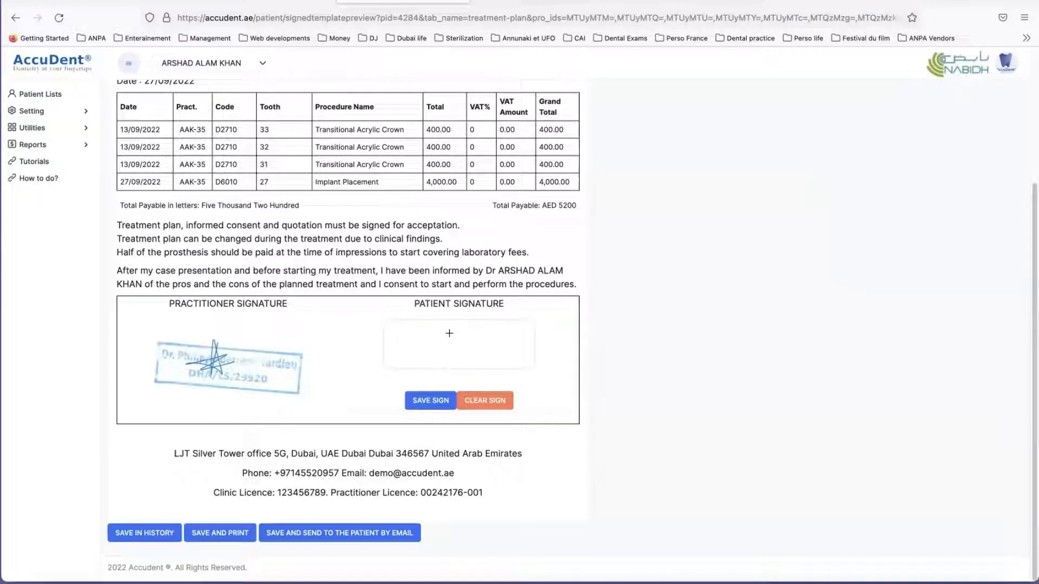
mouse_move(427, 350)
left_mouse_down()
mouse_move(424, 333)
mouse_move(462, 336)
mouse_move(465, 349)
mouse_move(514, 335)
left_mouse_up()
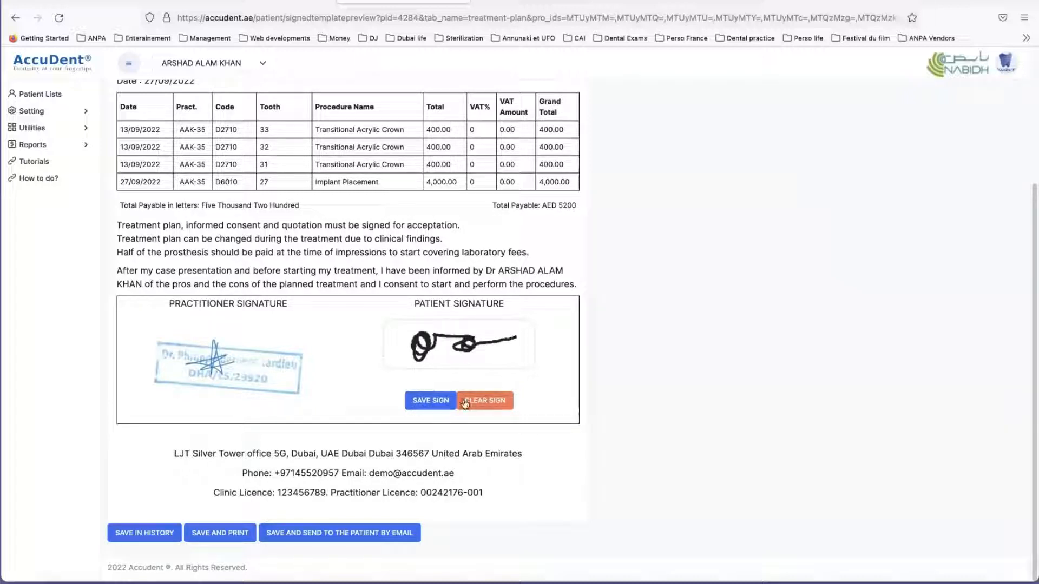
left_click(427, 402)
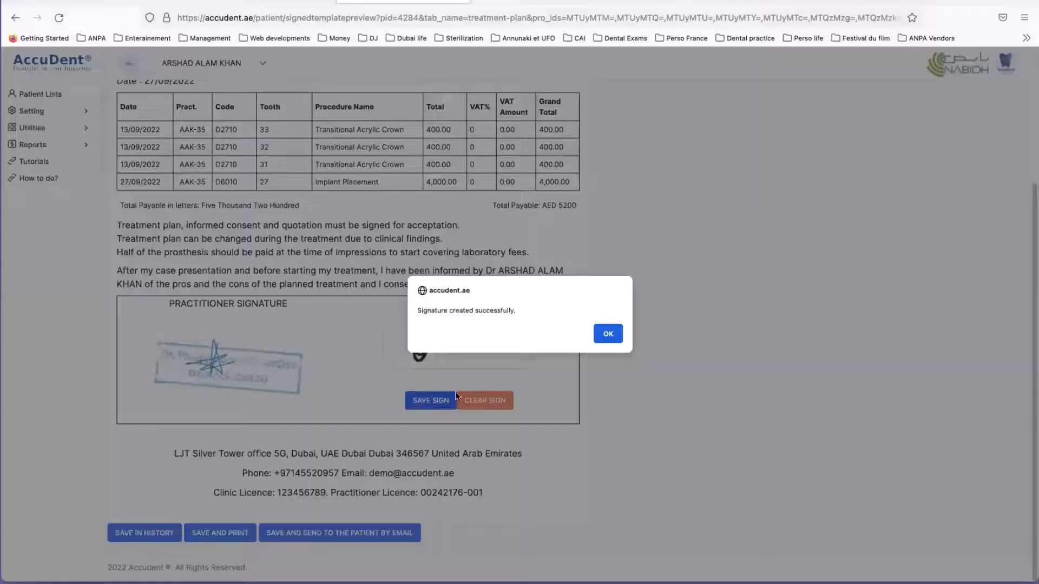
left_click(606, 333)
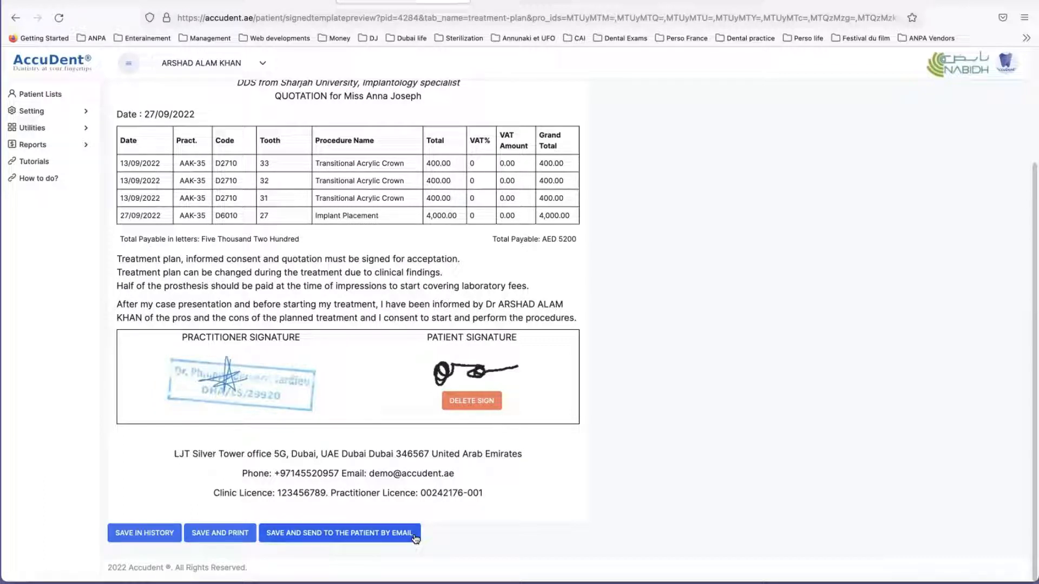
Step: Try to save the signed quotation and send it to the patient by email, and close the document
left_click(336, 534)
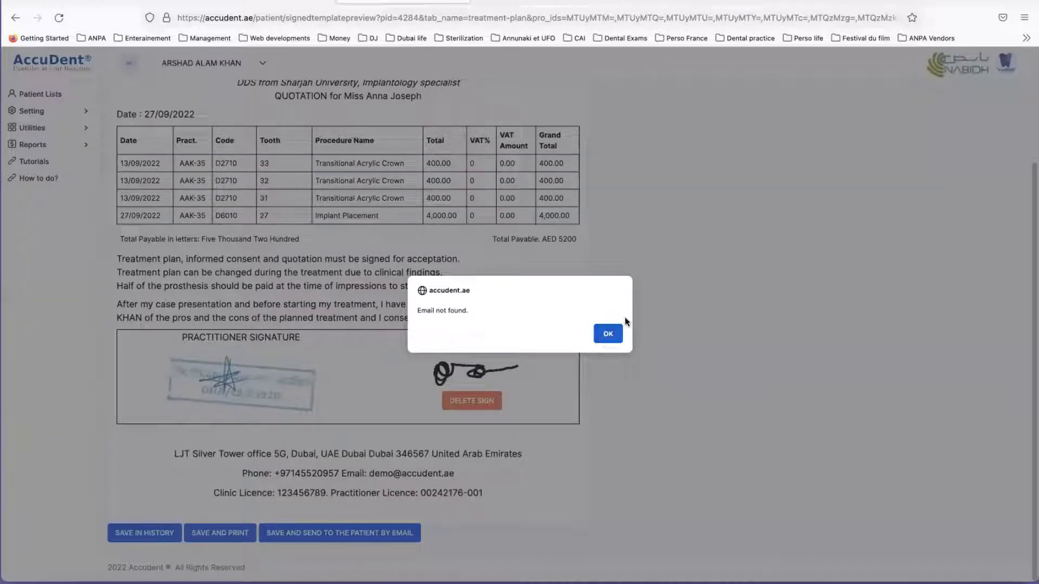
left_click(609, 336)
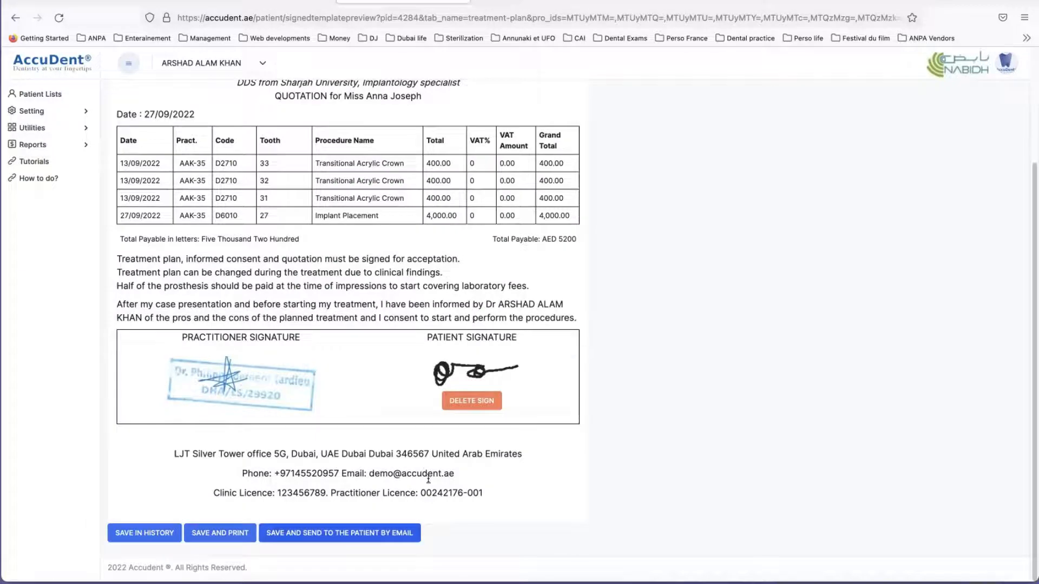
scroll(391, 453, "up", 3)
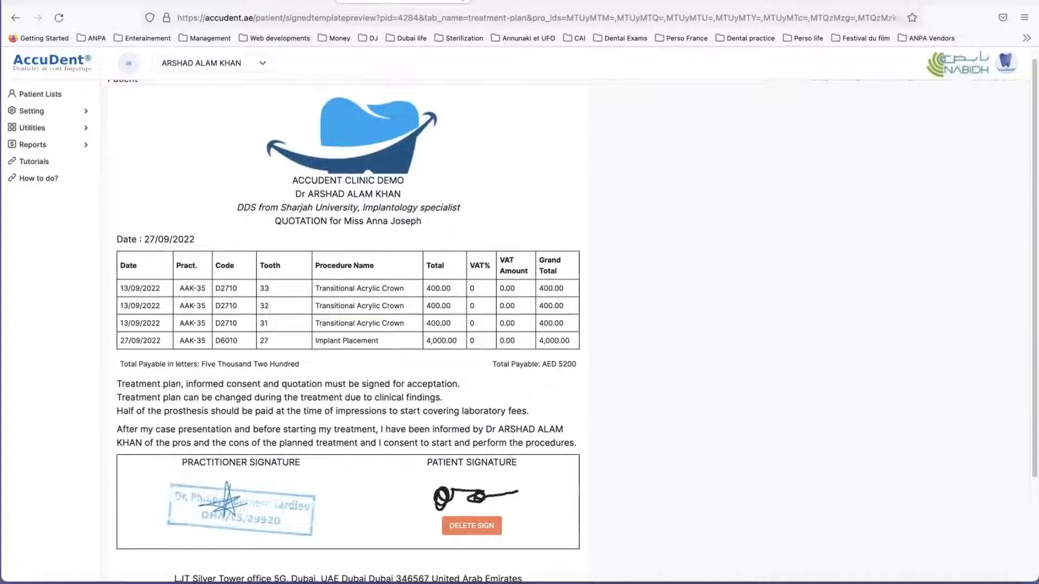
left_click(460, 1)
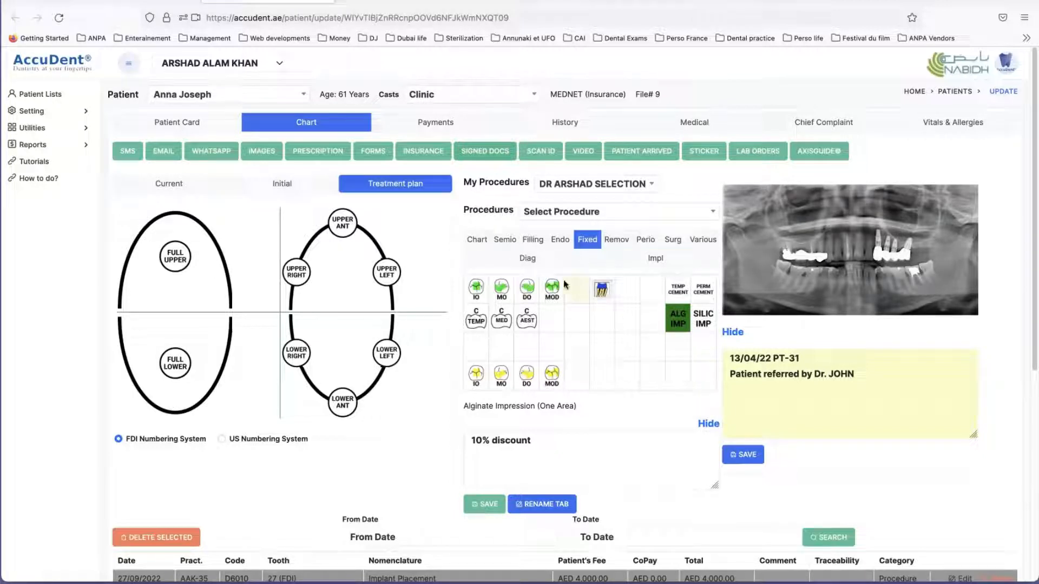
Step: Delete all listed procedures from the patient's Current chart, from the tooth 12 root canal to the tooth 37 ceramic crown
scroll(526, 297, "down", 2)
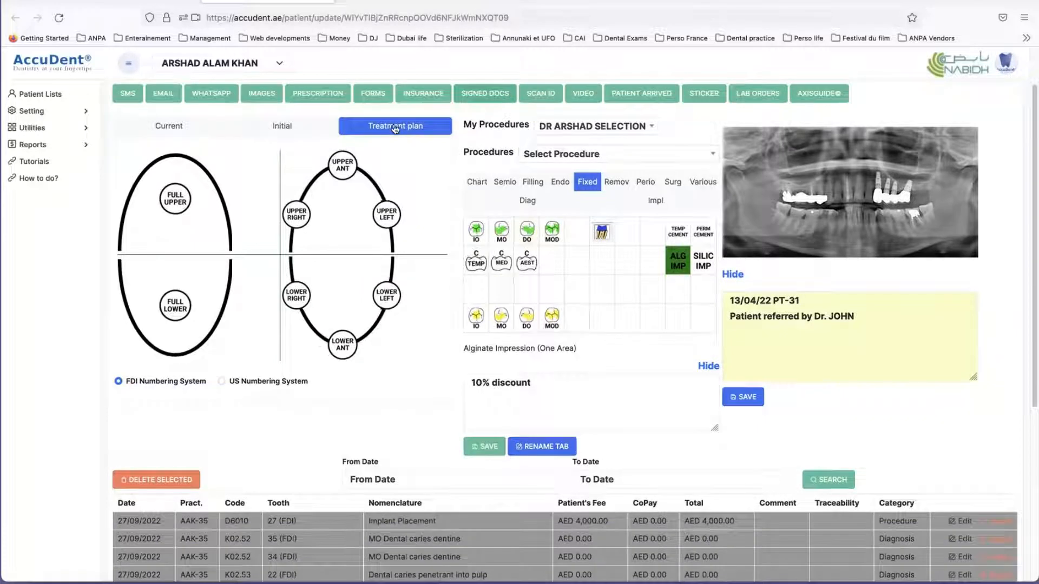
left_click(168, 127)
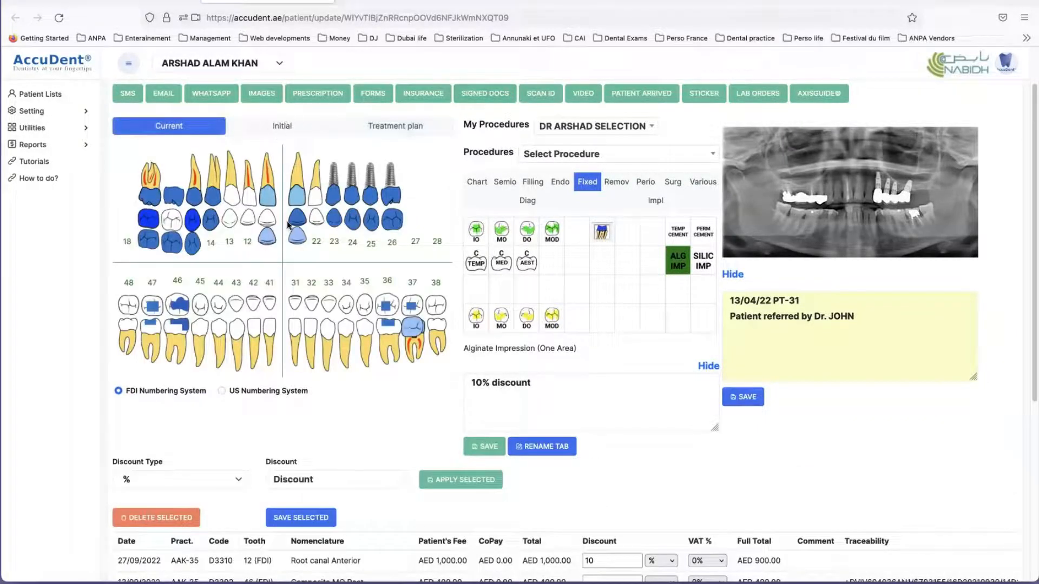
scroll(314, 221, "down", 5)
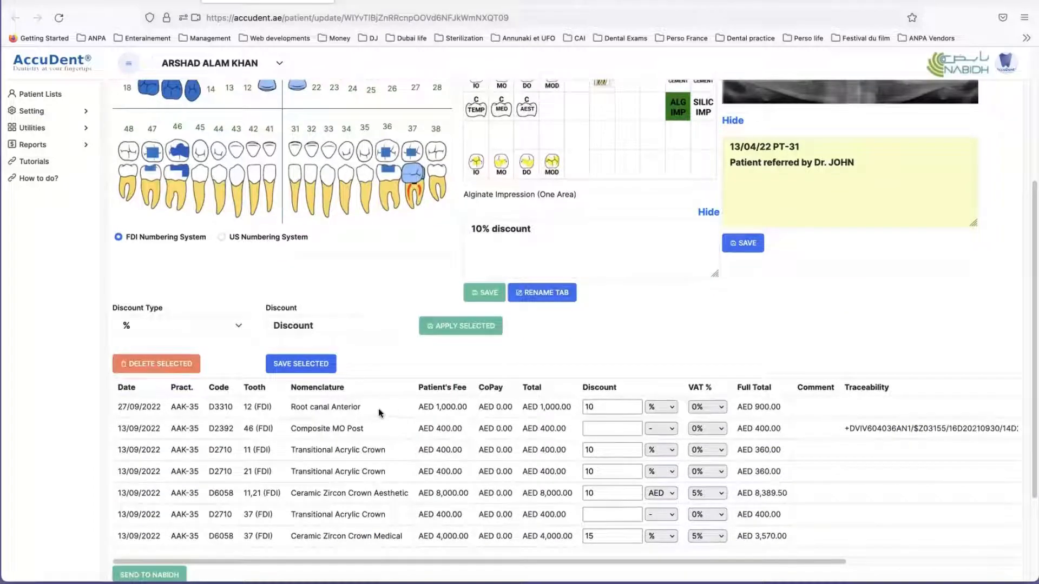
left_click_drag(378, 407, 373, 579)
left_click(128, 364)
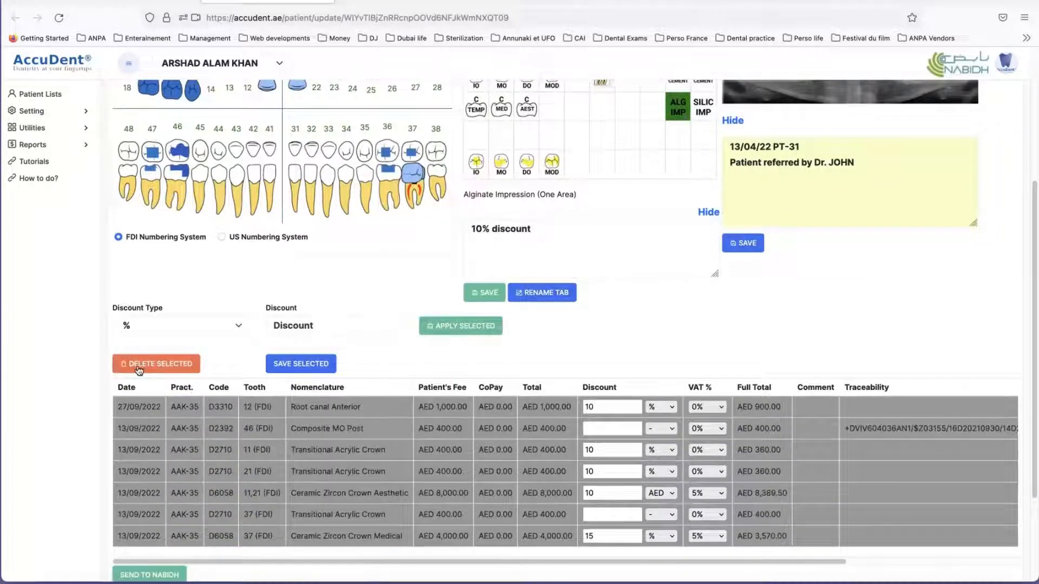
left_click(613, 334)
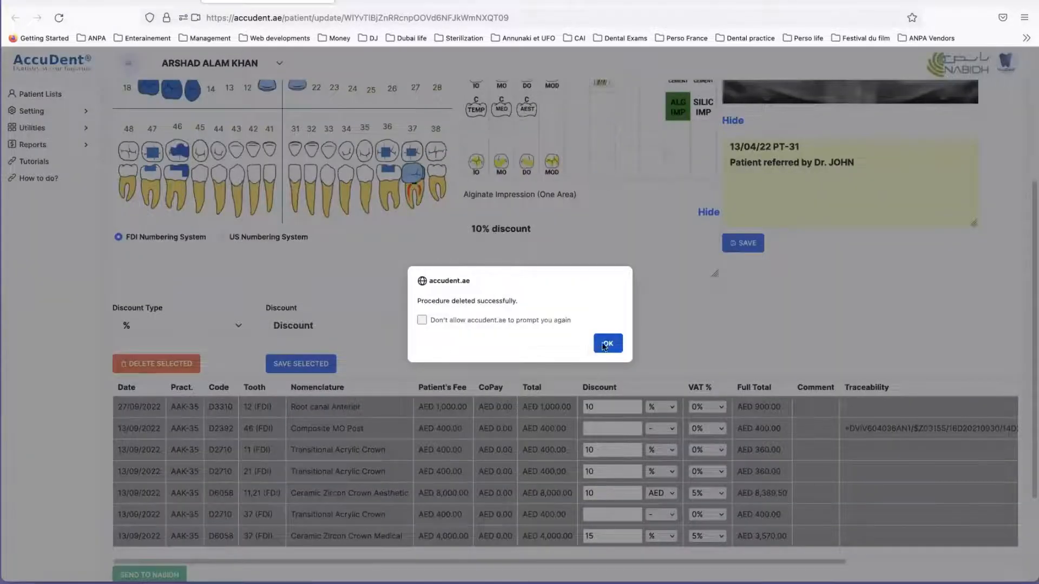
left_click(606, 344)
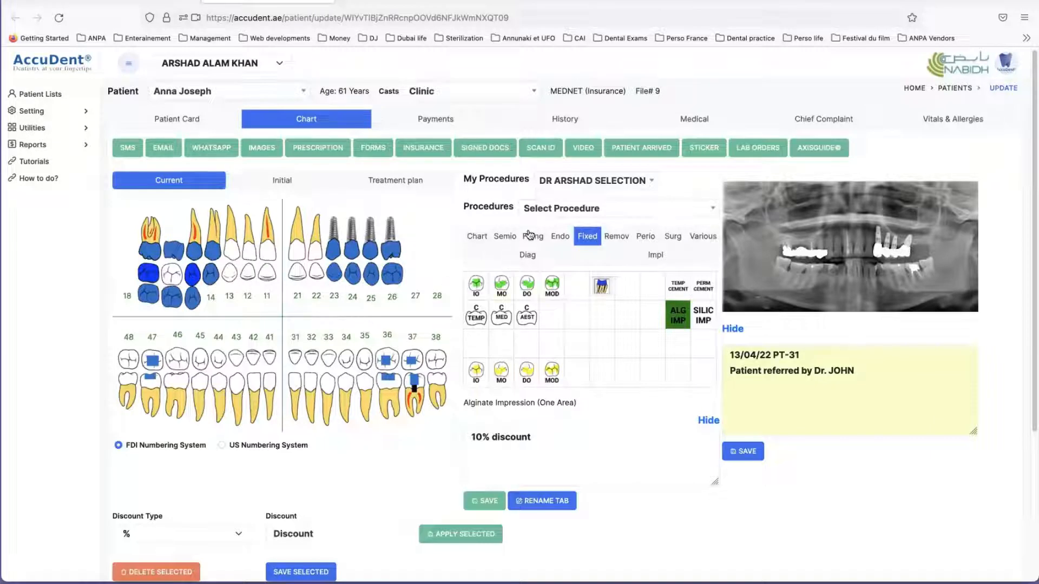
Step: Add an OPG from the Diag procedures to the Current chart and check its entry in the list
left_click(561, 238)
left_click(535, 260)
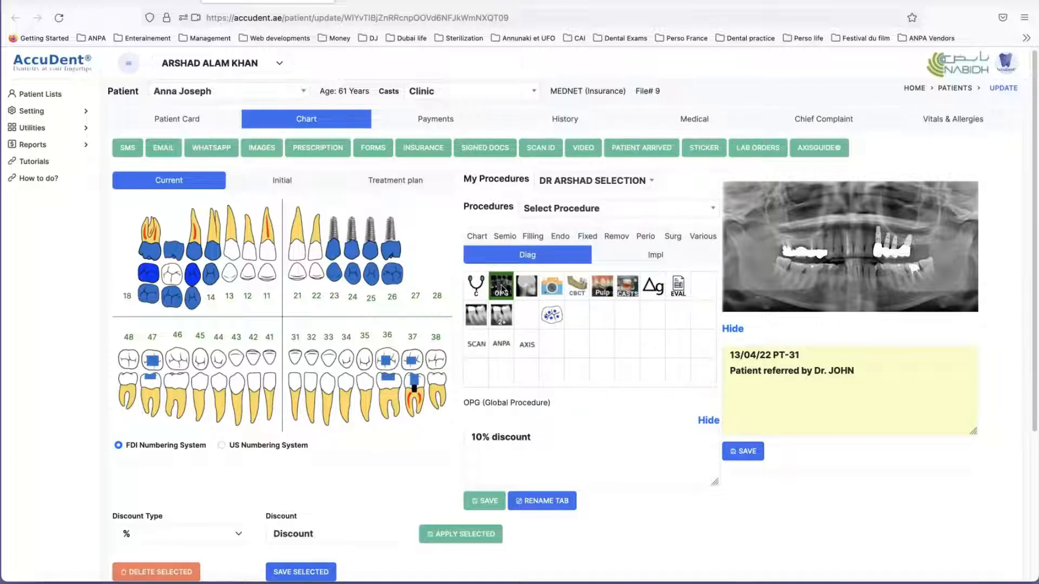
left_click(503, 291)
scroll(400, 495, "down", 3)
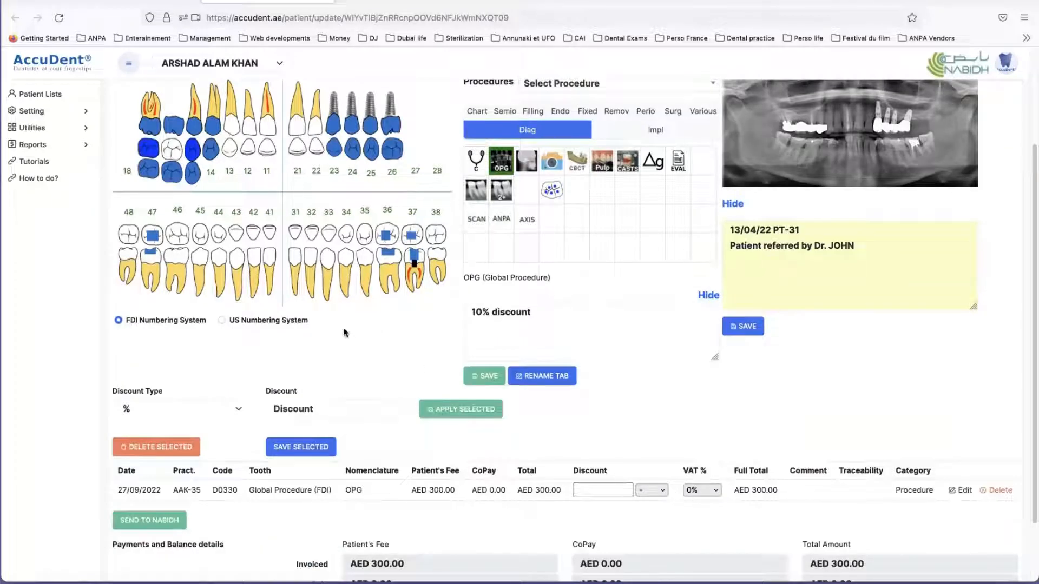
scroll(345, 334, "up", 1)
scroll(345, 334, "up", 3)
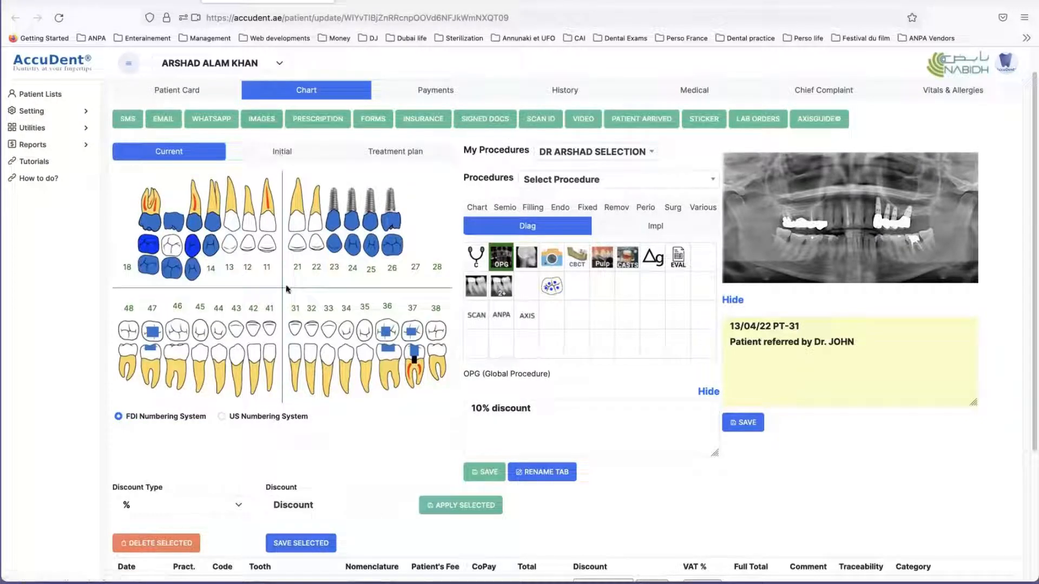
Step: Add a Periapical first film from the Diag procedures to tooth 37 and check its entry in the list
scroll(285, 294, "down", 2)
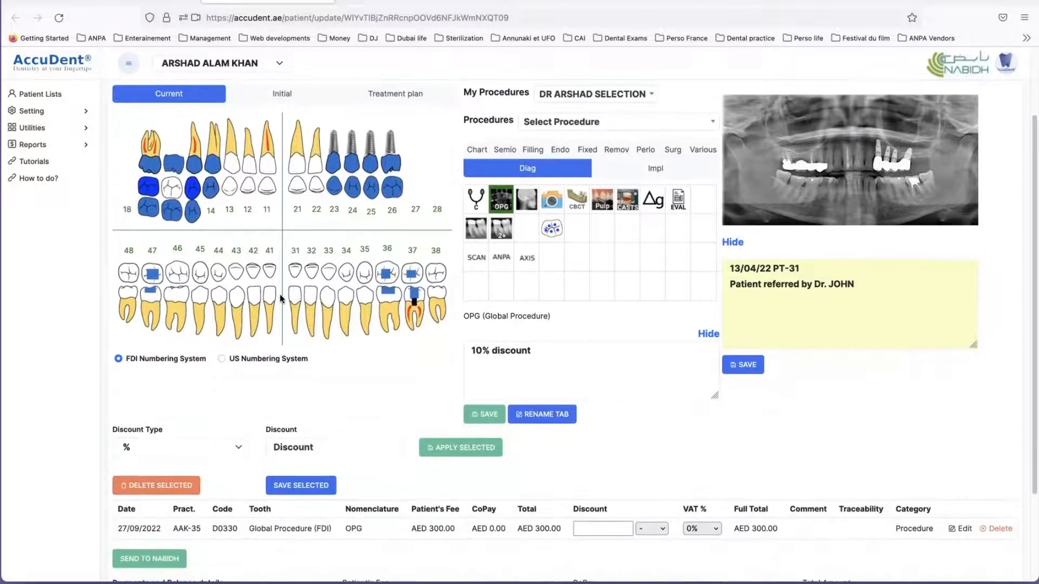
scroll(281, 296, "down", 2)
scroll(281, 297, "up", 3)
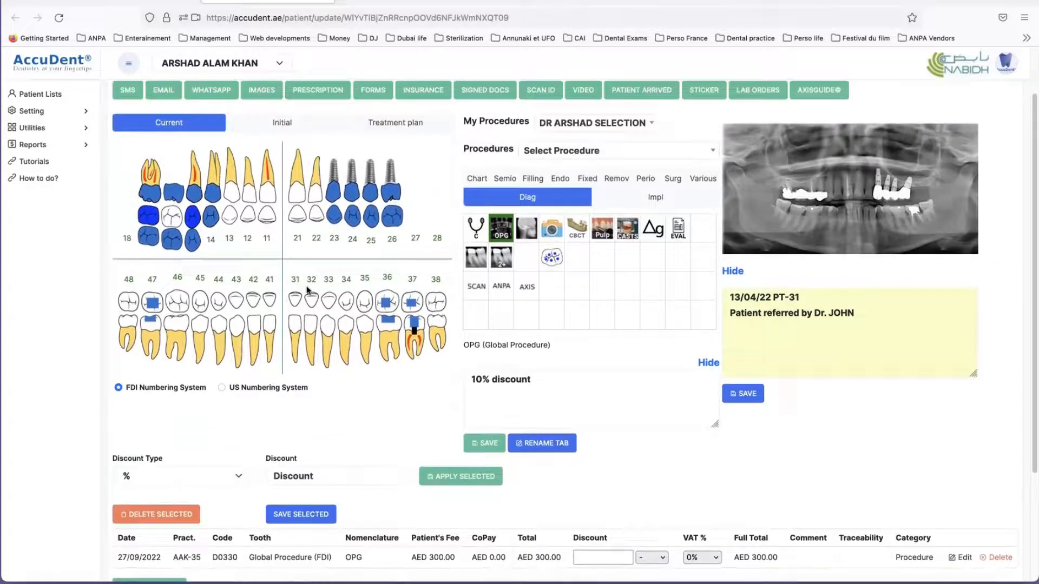
left_click(476, 259)
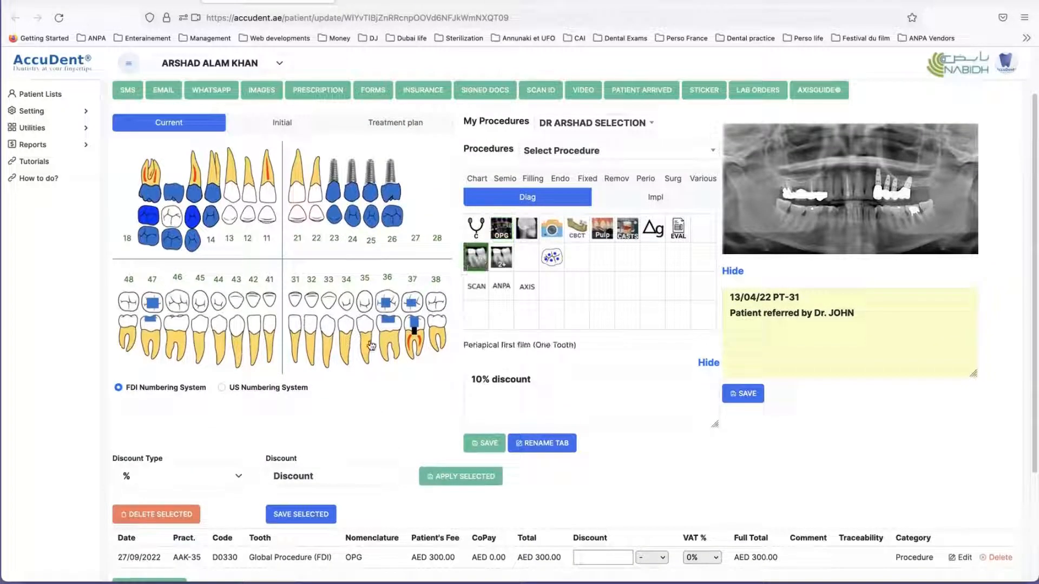
left_click(412, 336)
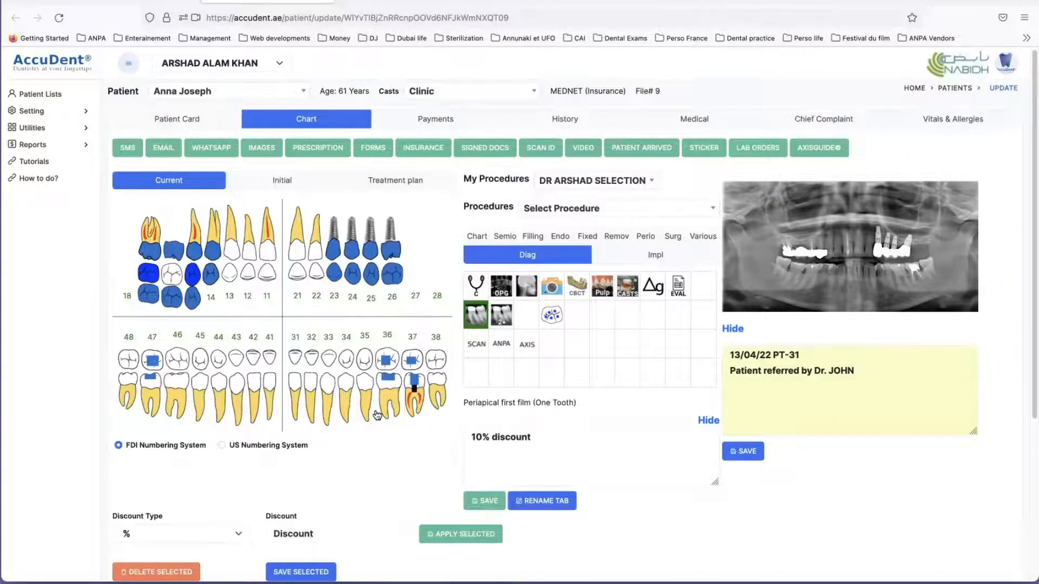
scroll(377, 415, "down", 4)
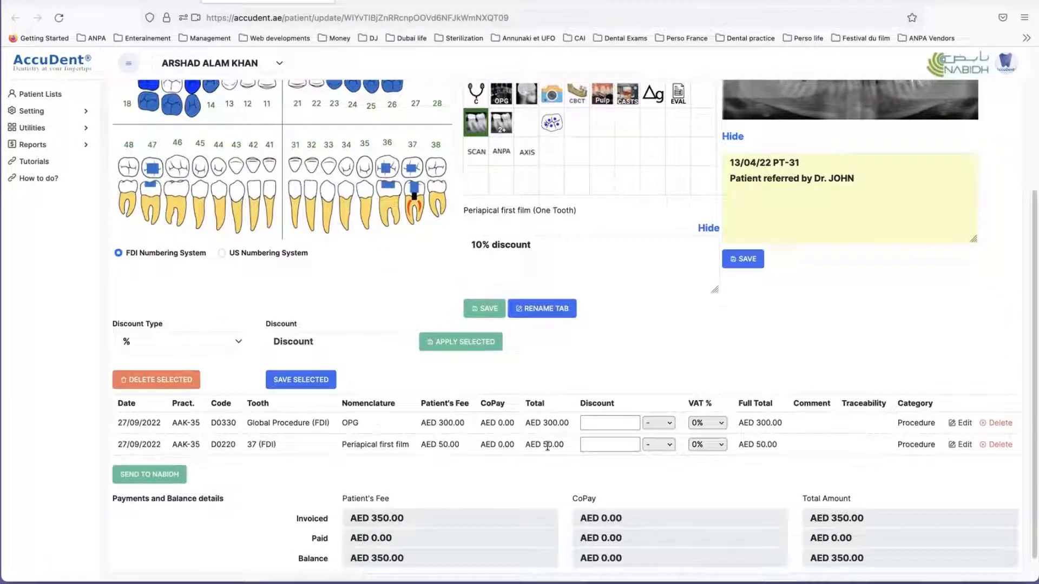
Step: Save "Periapical lesion on 37" as Comments 1 for the tooth 37 Periapical first film and check it in the procedure list
left_click(543, 444)
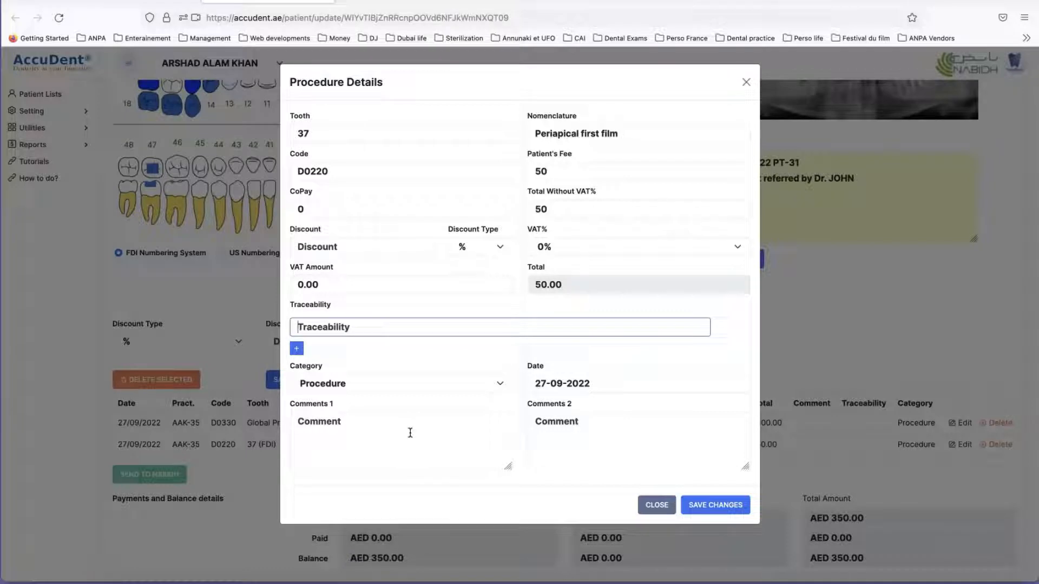
left_click(368, 430)
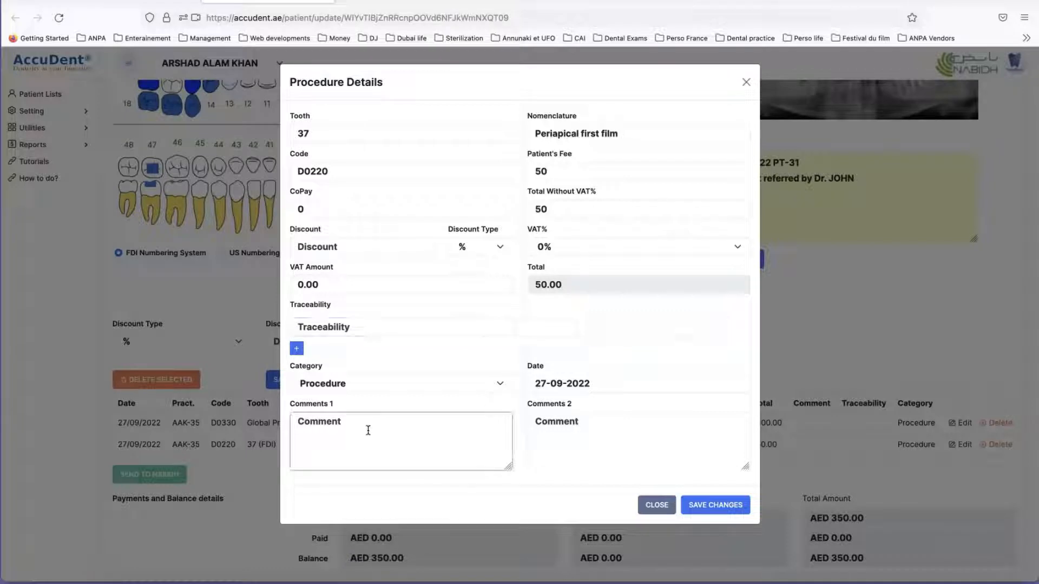
type("Per")
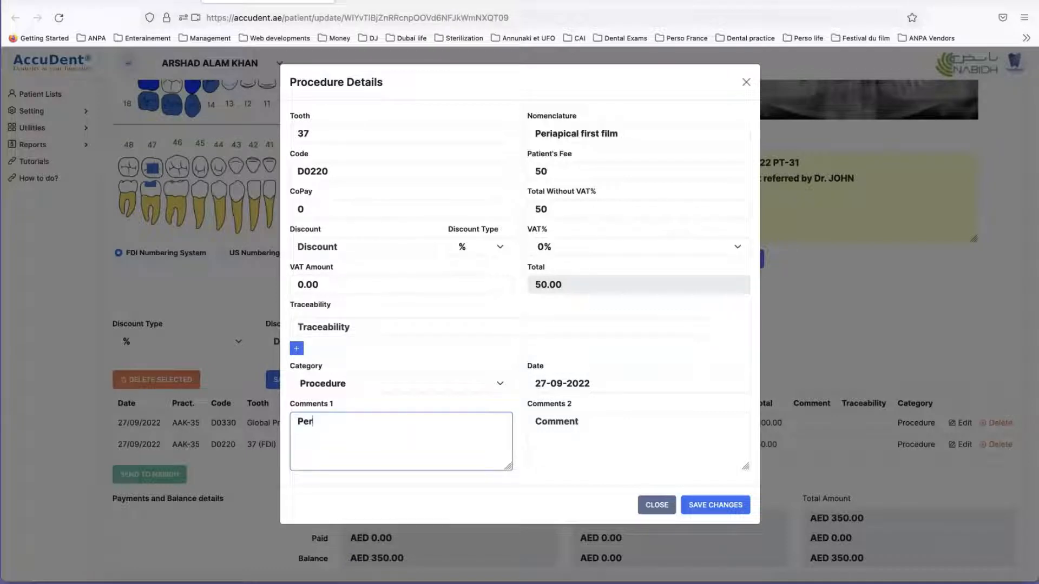
type("iapical lesion on 37")
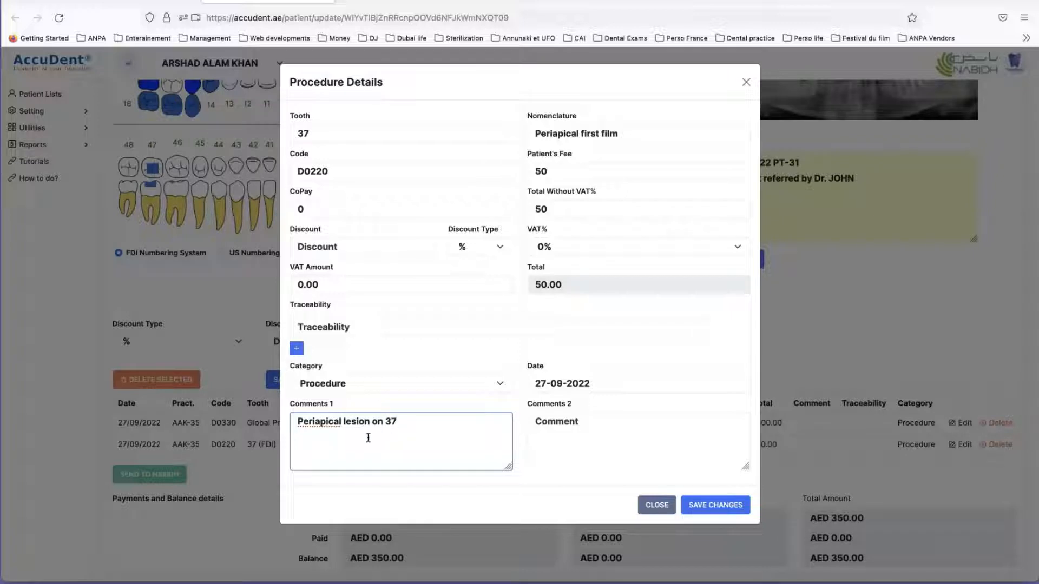
left_click_drag(411, 421, 284, 431)
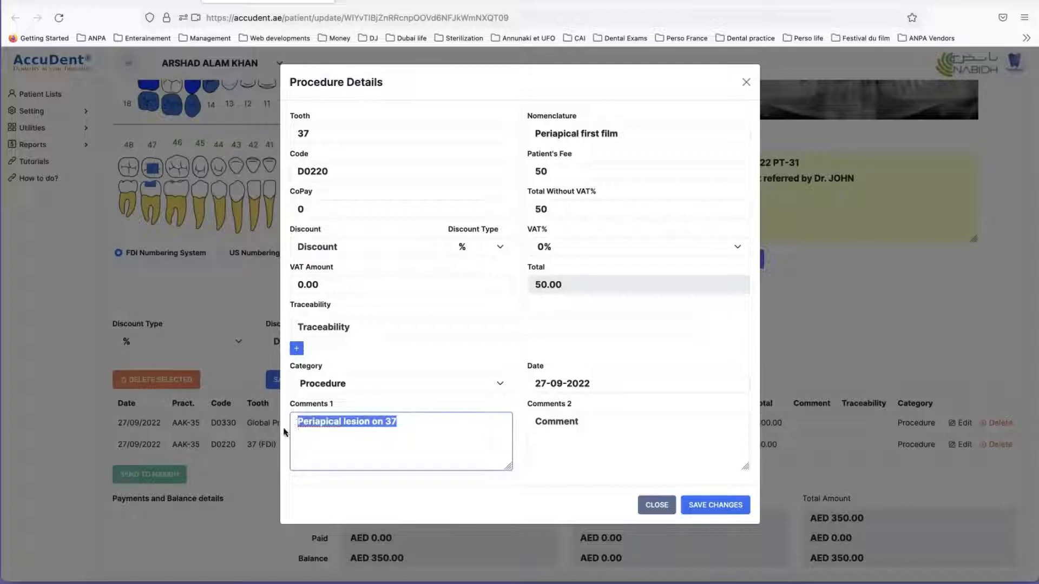
left_click(347, 446)
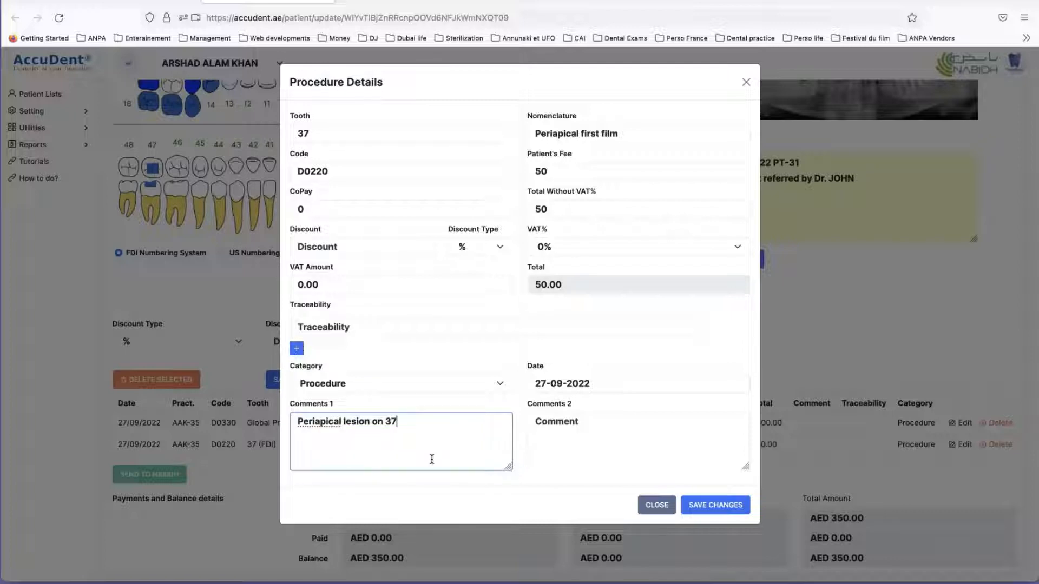
left_click(702, 503)
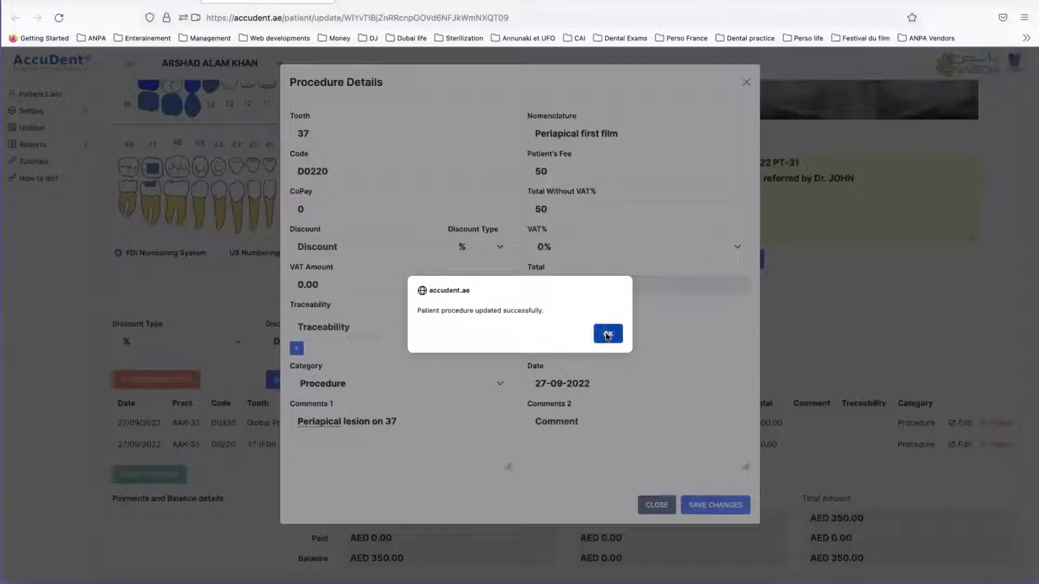
left_click(606, 332)
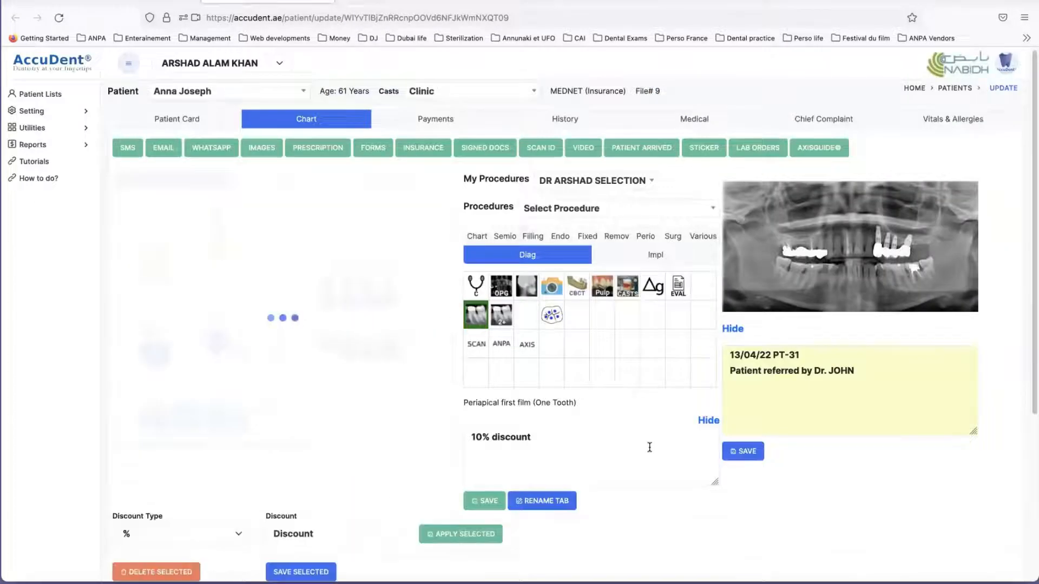
scroll(508, 355, "down", 5)
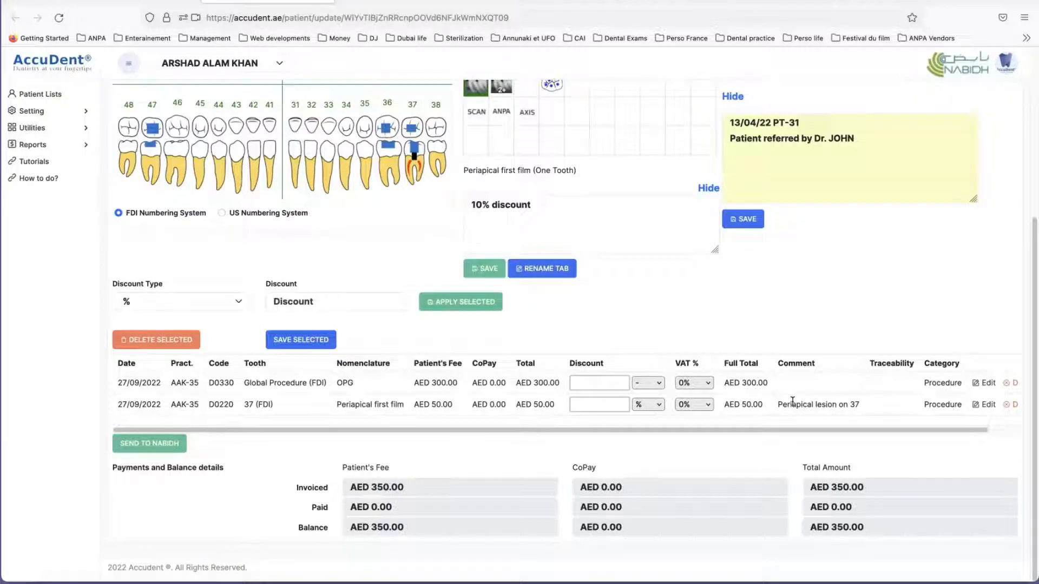
Step: Reopen the procedure details of the tooth 37 Periapical first film from its comment and save them again
left_click(793, 403)
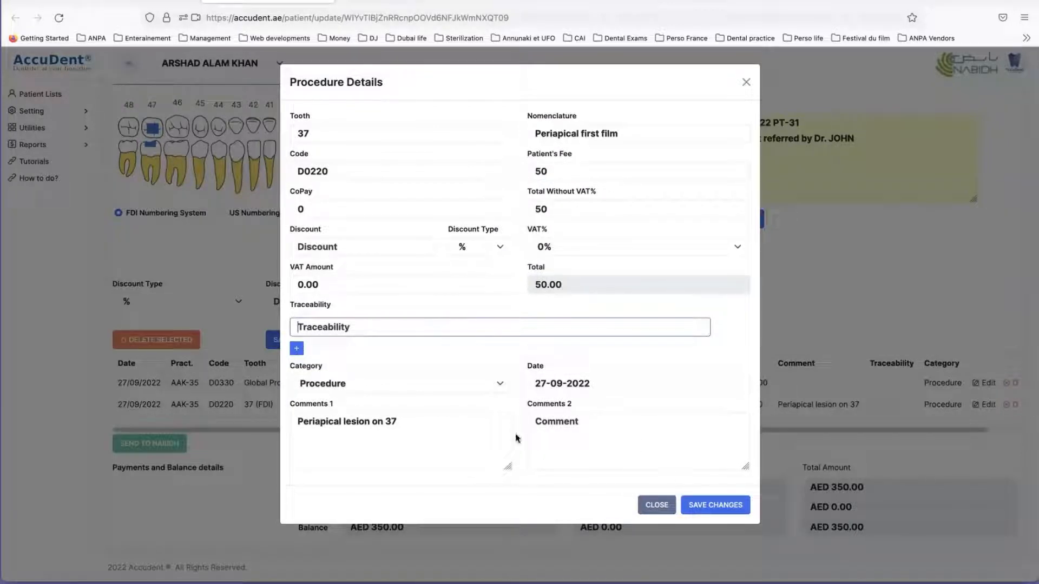
left_click(713, 506)
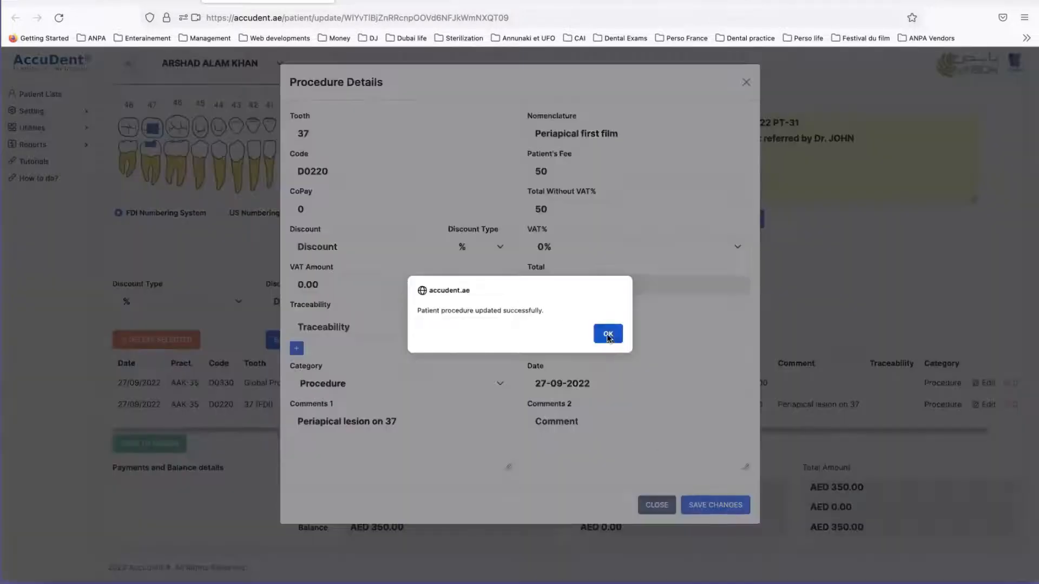
left_click(607, 333)
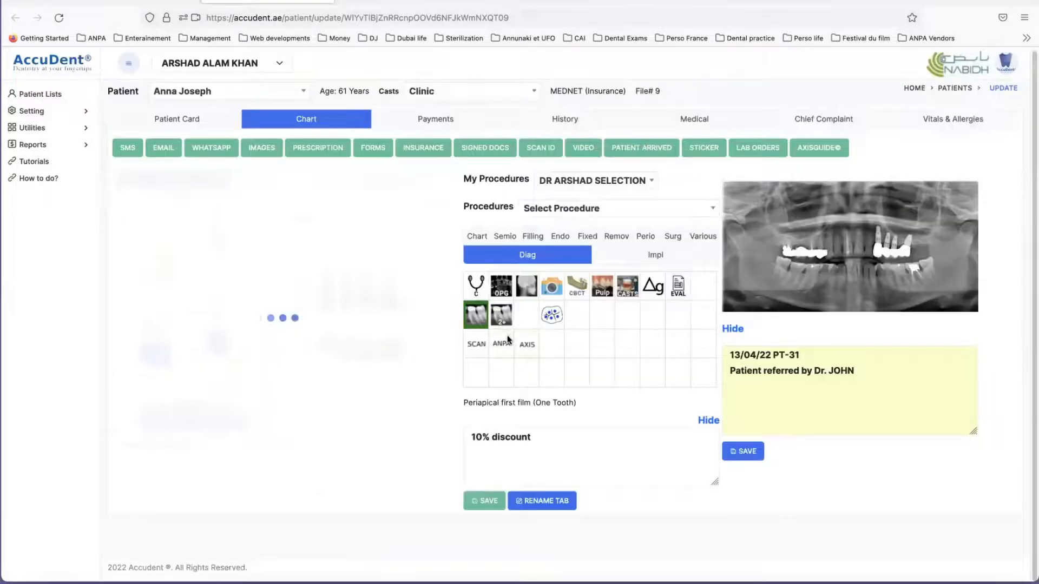
scroll(399, 382, "down", 3)
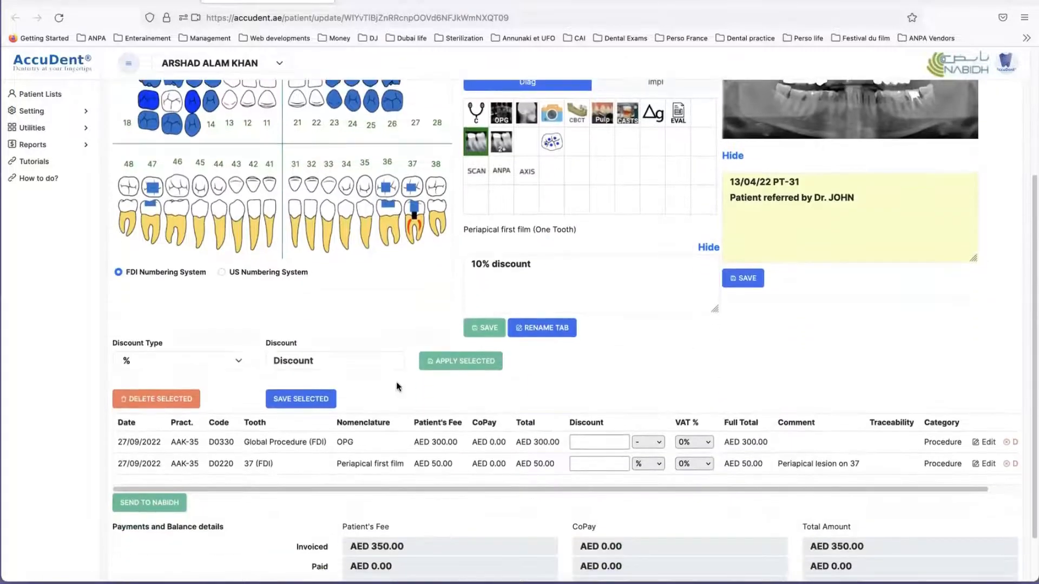
left_click(377, 445)
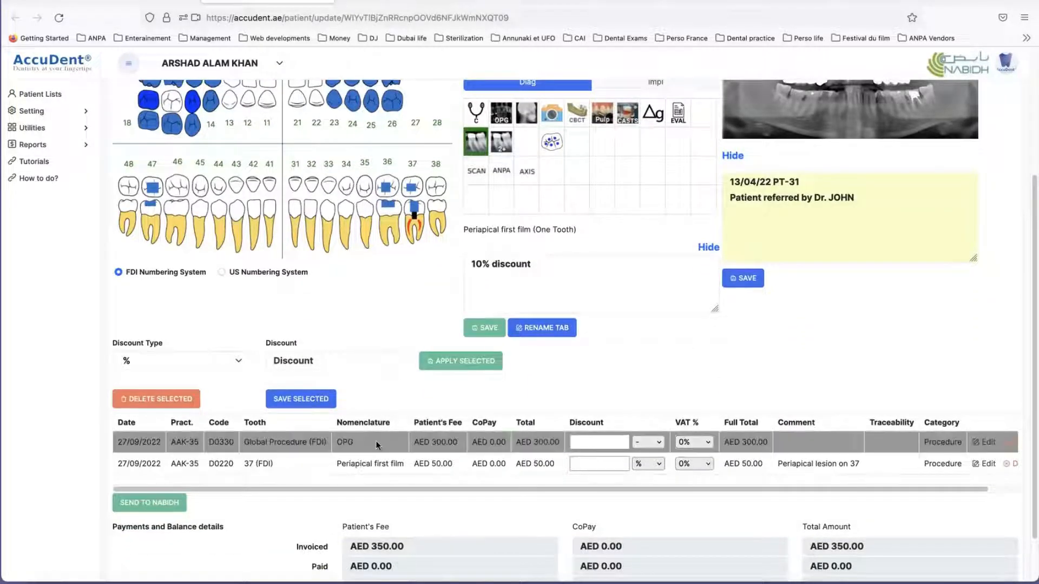
left_click(375, 461)
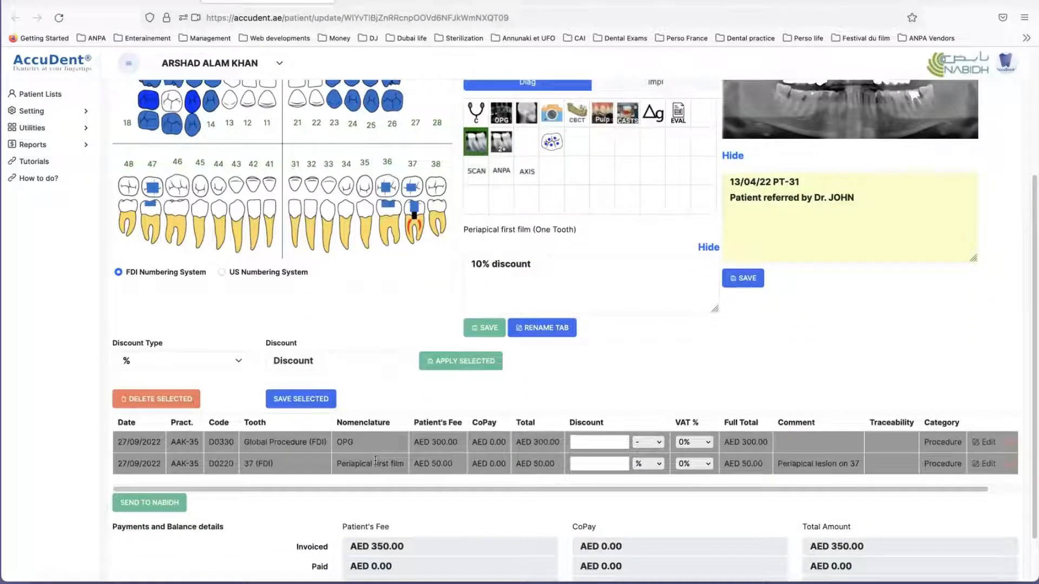
left_click(374, 451)
left_click(371, 460)
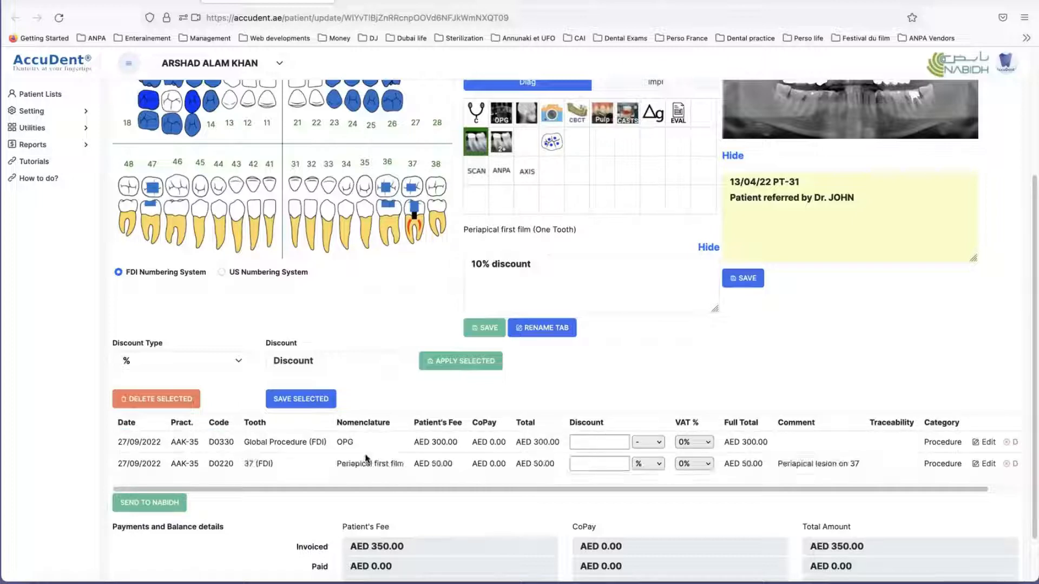
Step: Add an Acute apical periodontitis of pulpal origin diagnosis from the Semio procedures to tooth 37 and check its entry in the list
scroll(609, 382, "up", 3)
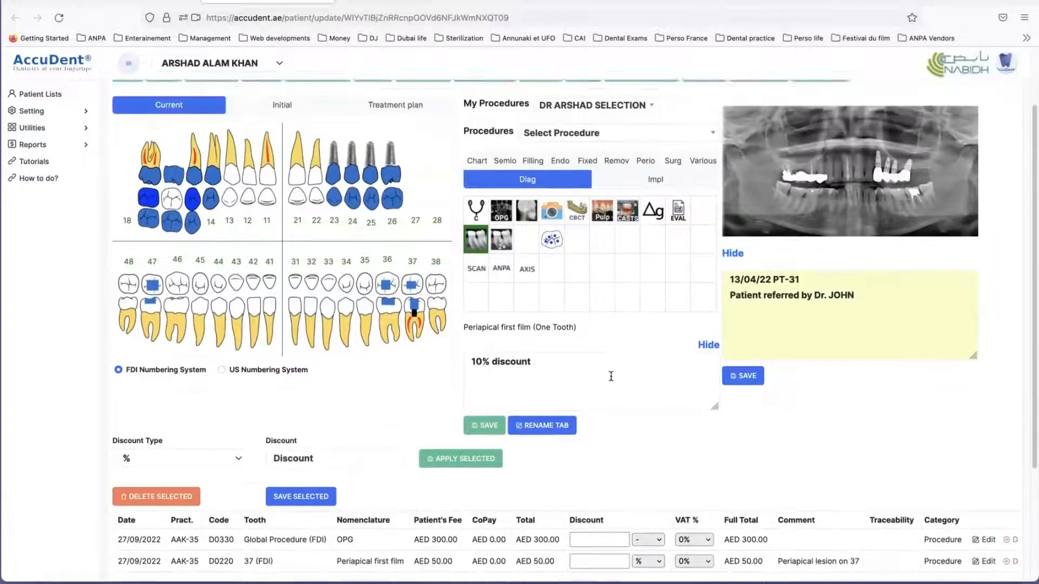
left_click(504, 173)
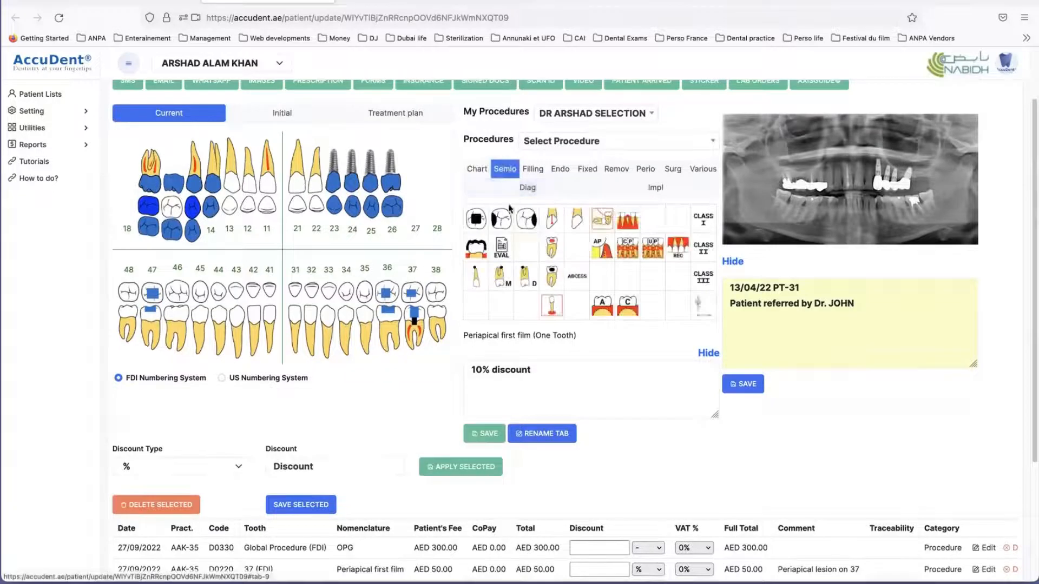
left_click(552, 308)
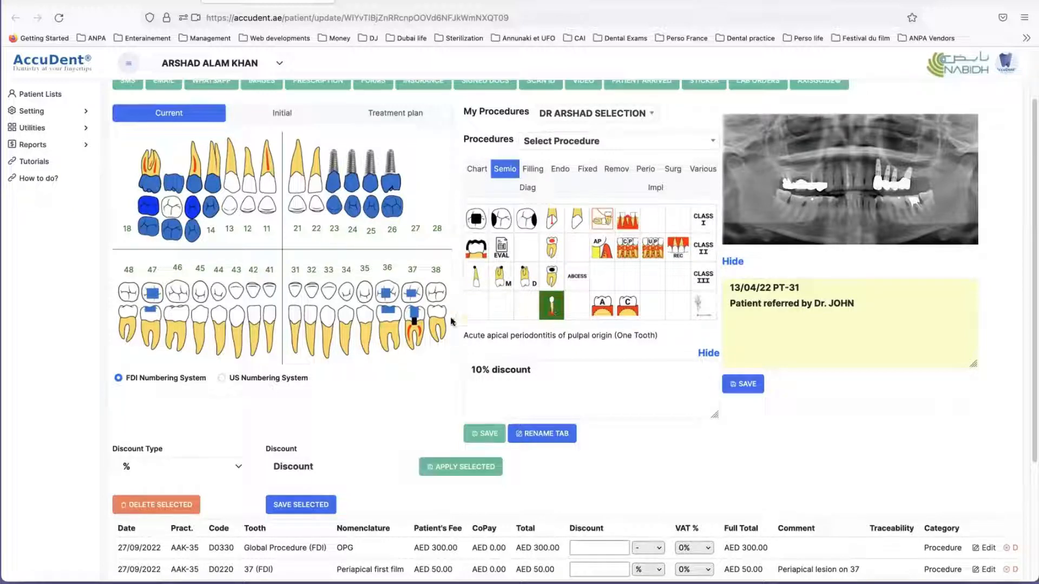
left_click(417, 338)
scroll(550, 497, "down", 4)
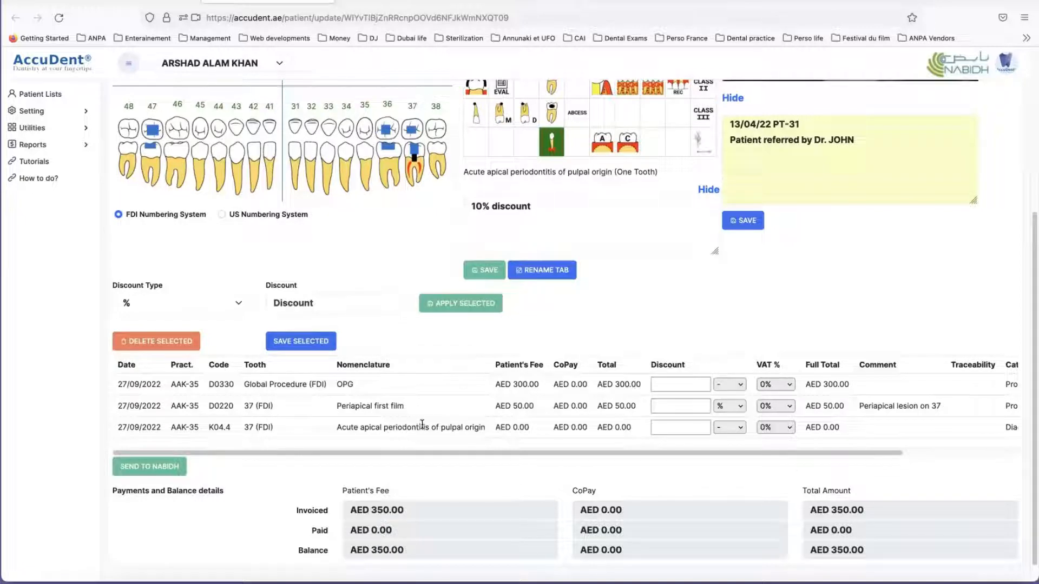
Step: Create the insurance form from the OPG, the Periapical first film and the Acute apical periodontitis diagnosis in the Current chart
left_click_drag(422, 425, 418, 380)
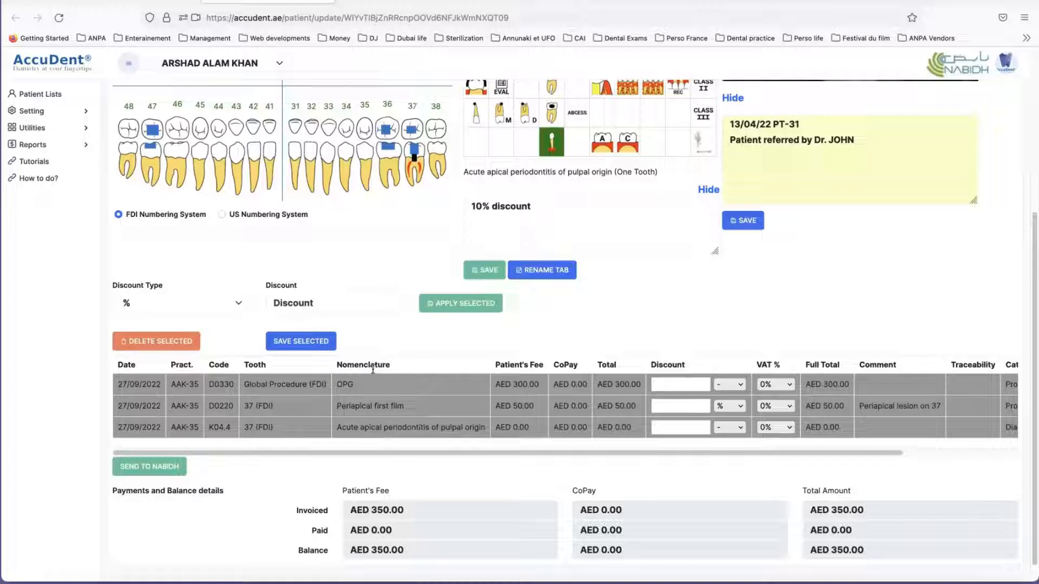
scroll(389, 383, "up", 5)
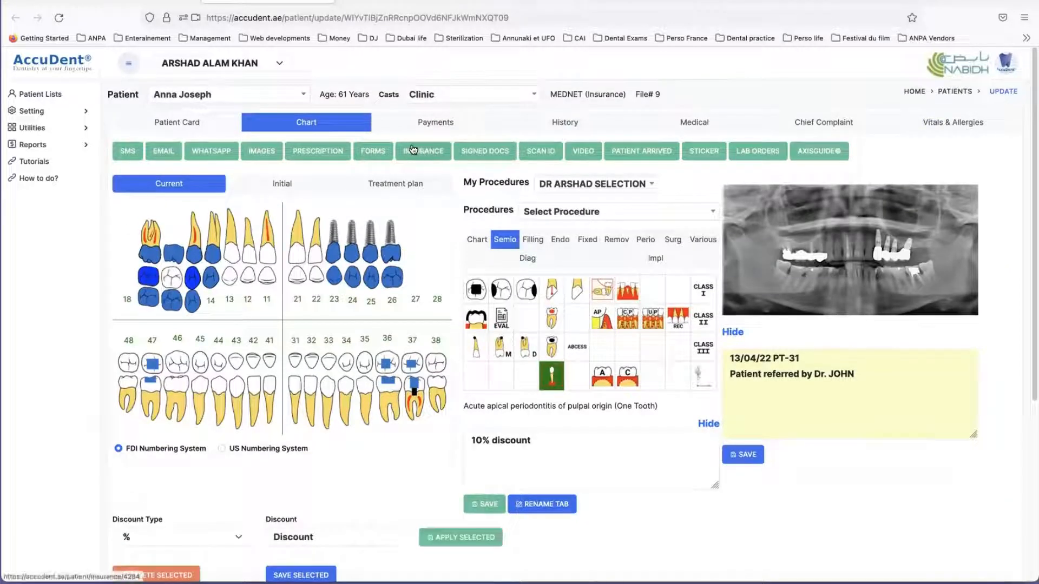
left_click(421, 154)
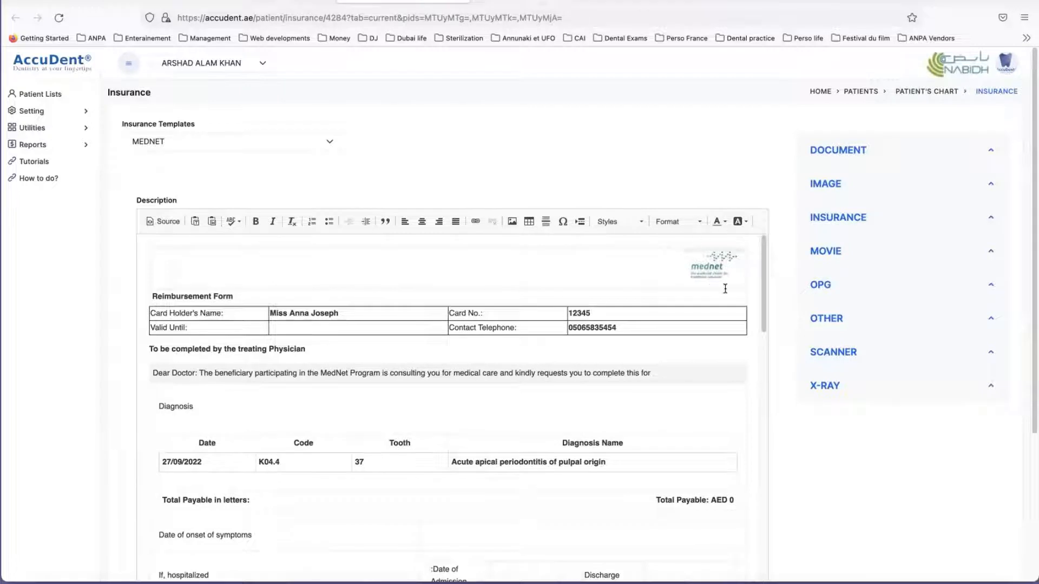
Step: Examine the MEDNET reimbursement form's card holder details, its diagnosis row for tooth 37 and its treatment plan table
scroll(593, 311, "down", 2)
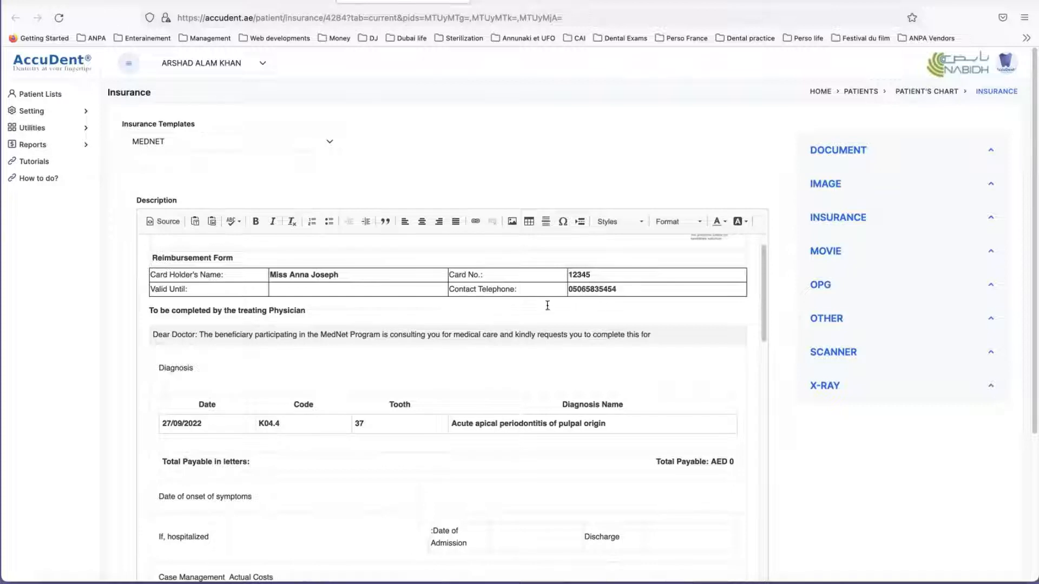
scroll(506, 299, "down", 3)
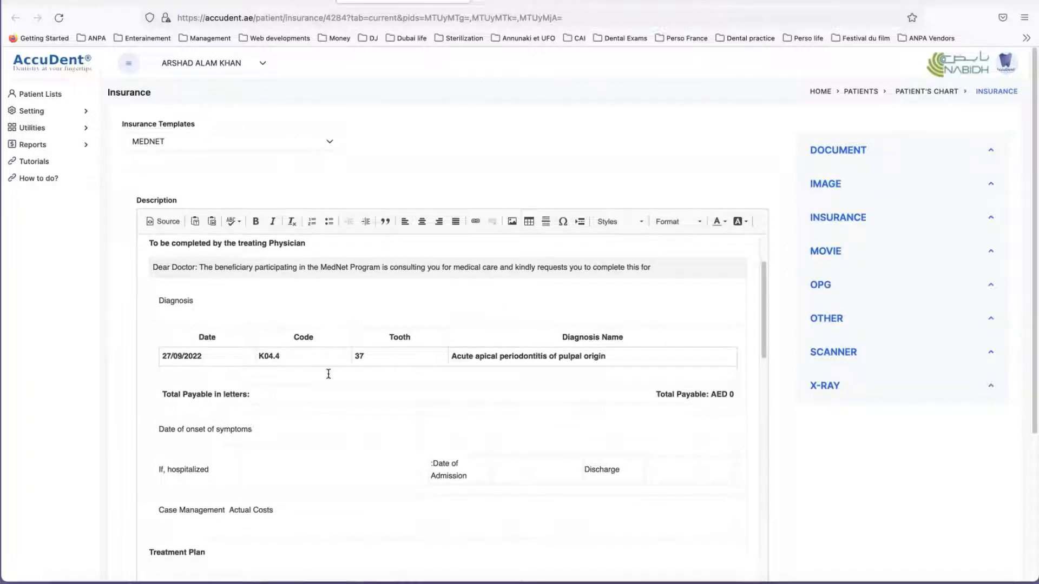
scroll(327, 373, "down", 1)
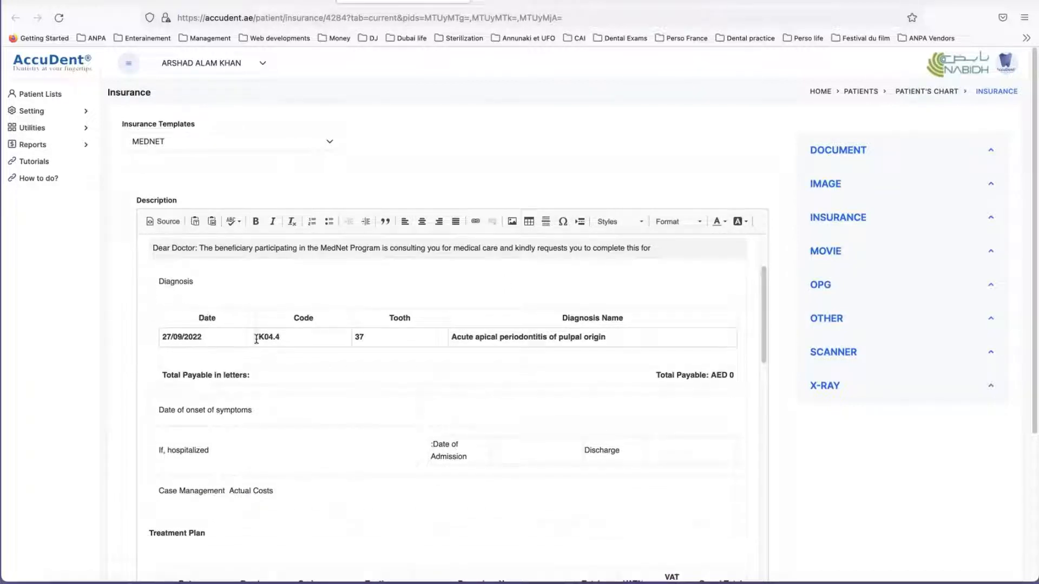
left_click_drag(256, 339, 567, 338)
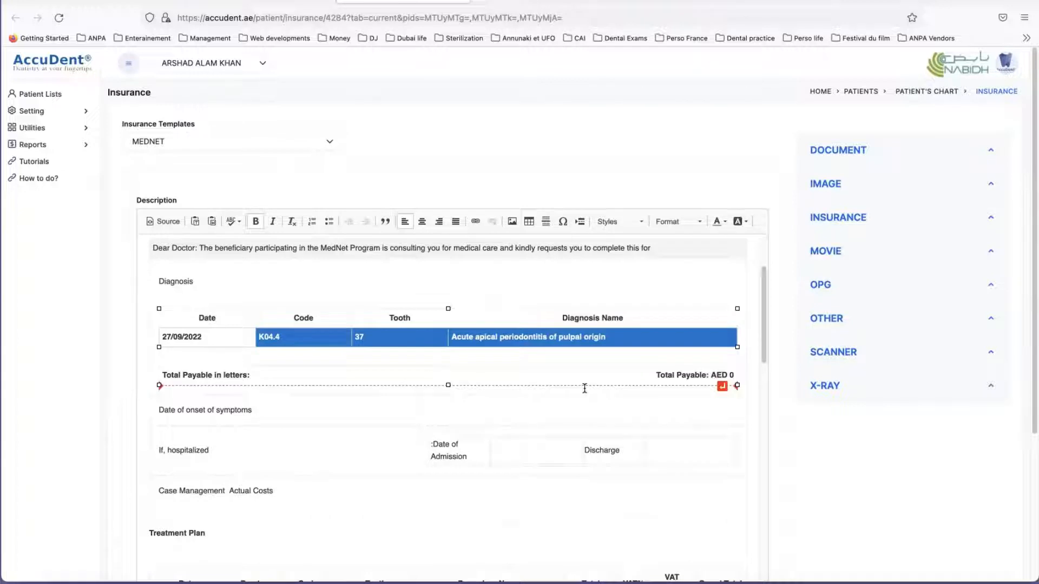
scroll(584, 389, "down", 5)
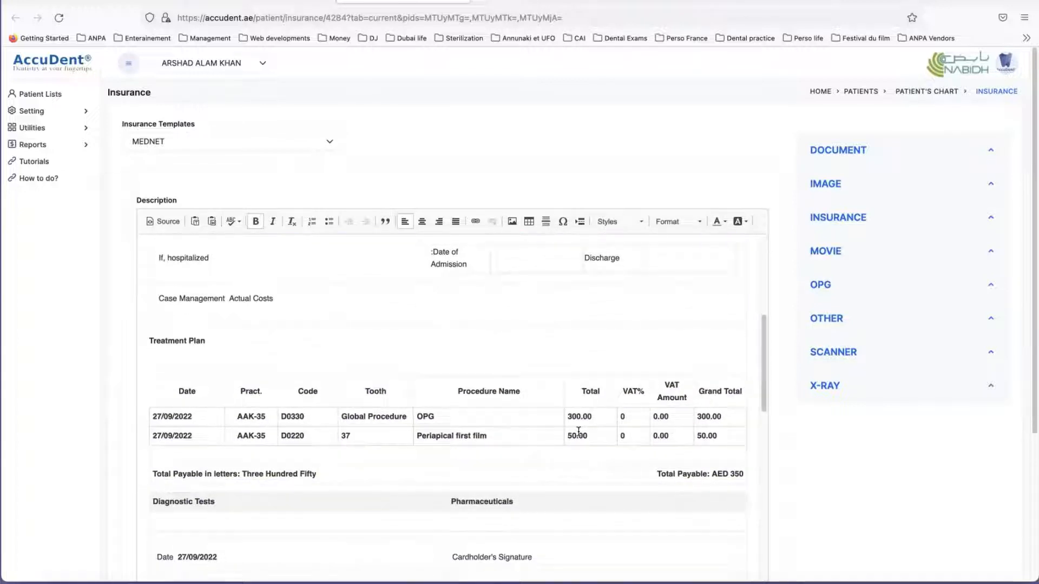
Step: Examine the rest of the insurance document, including the checklist, the tax invoice with its invoice number field, and the doctor's stamp
scroll(578, 431, "down", 12)
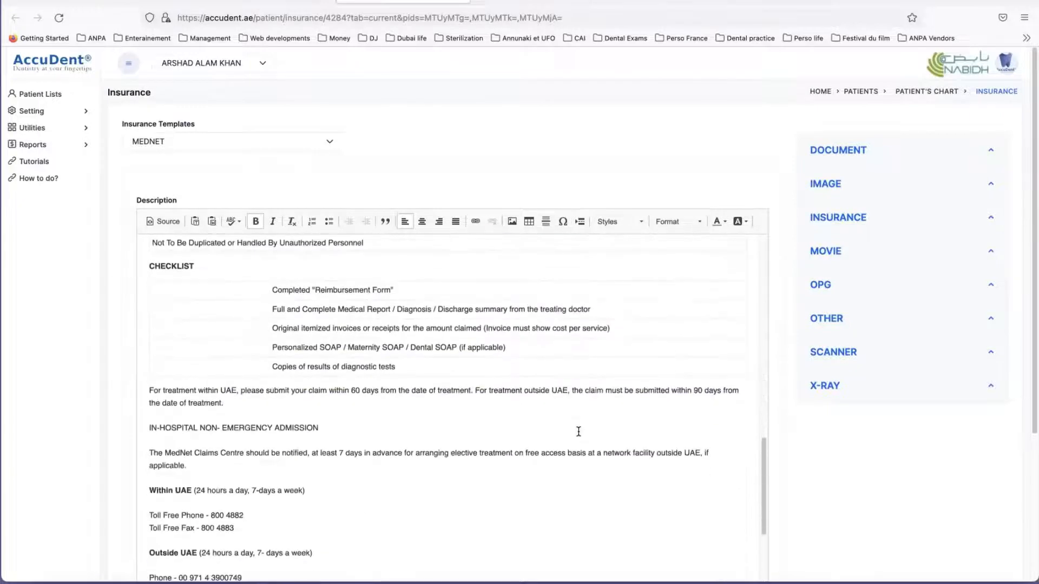
scroll(578, 431, "down", 7)
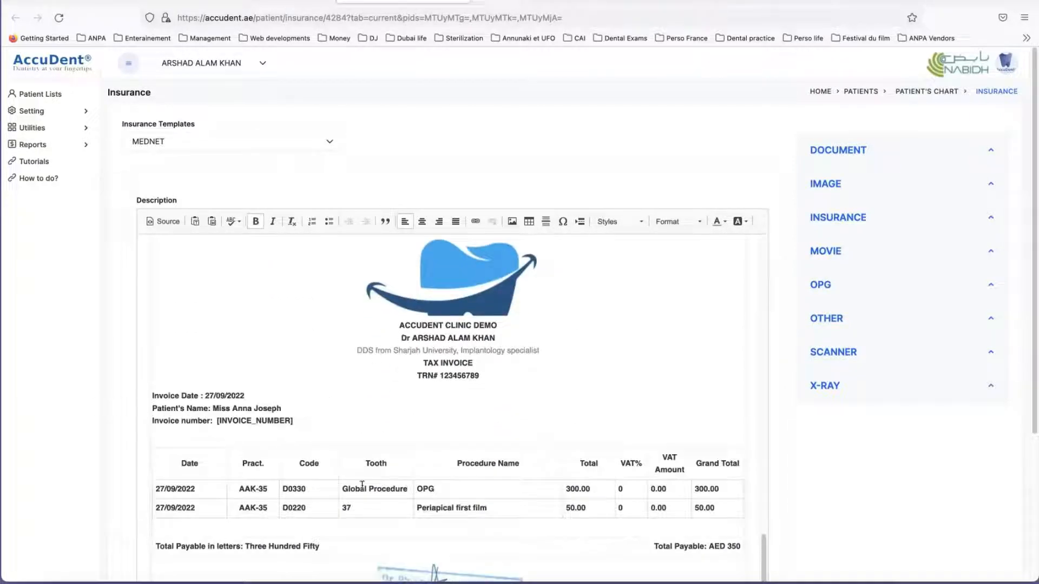
scroll(453, 417, "down", 2)
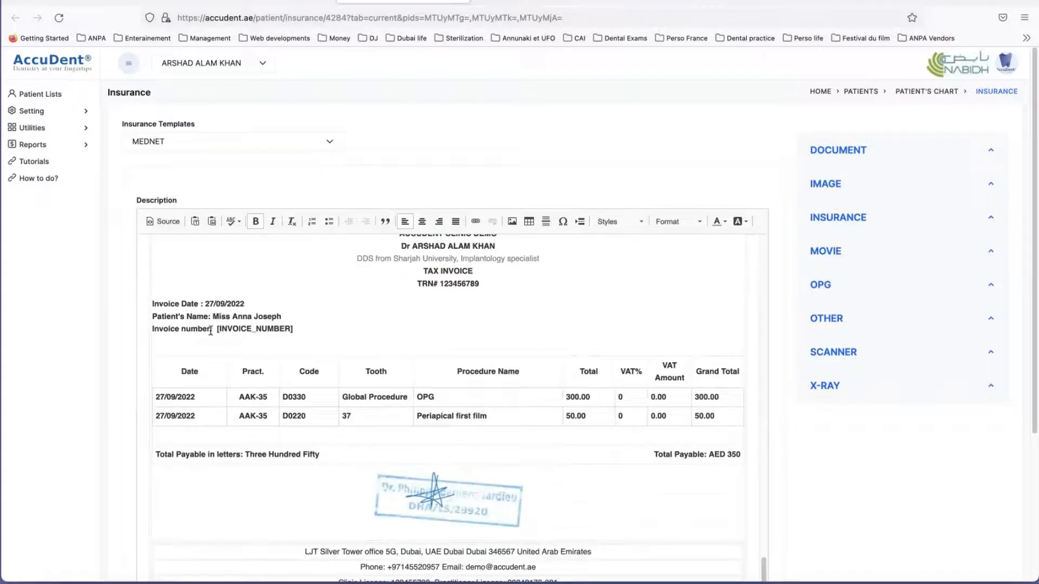
left_click(302, 328)
scroll(325, 337, "down", 5)
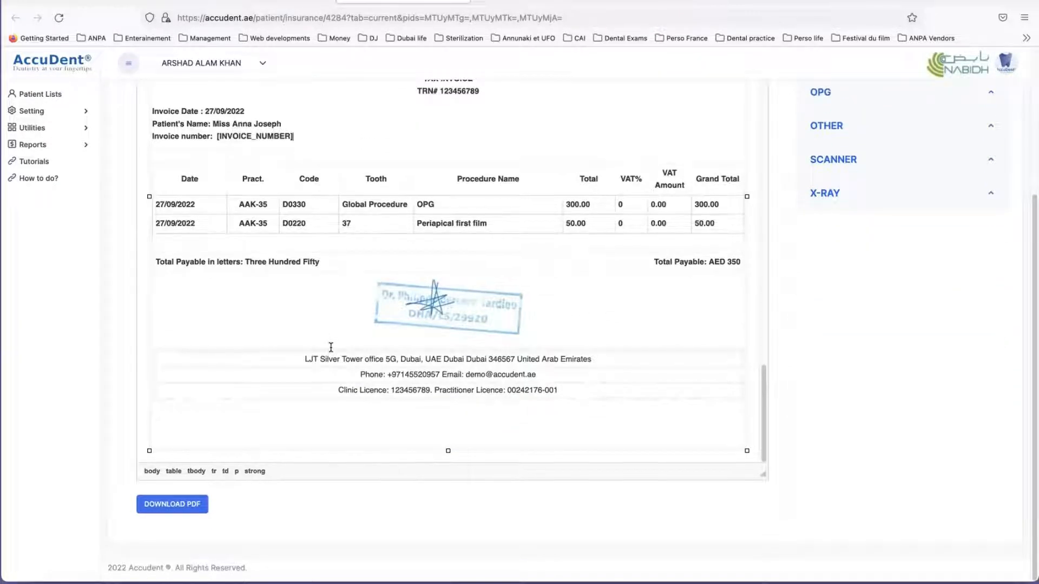
scroll(371, 342, "up", 5)
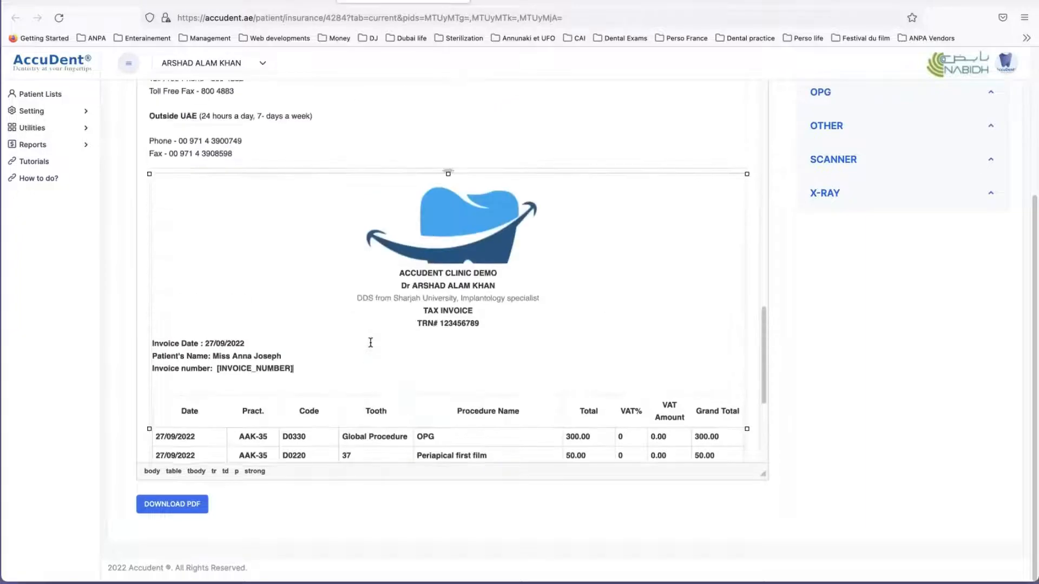
scroll(370, 342, "up", 10)
scroll(370, 342, "down", 3)
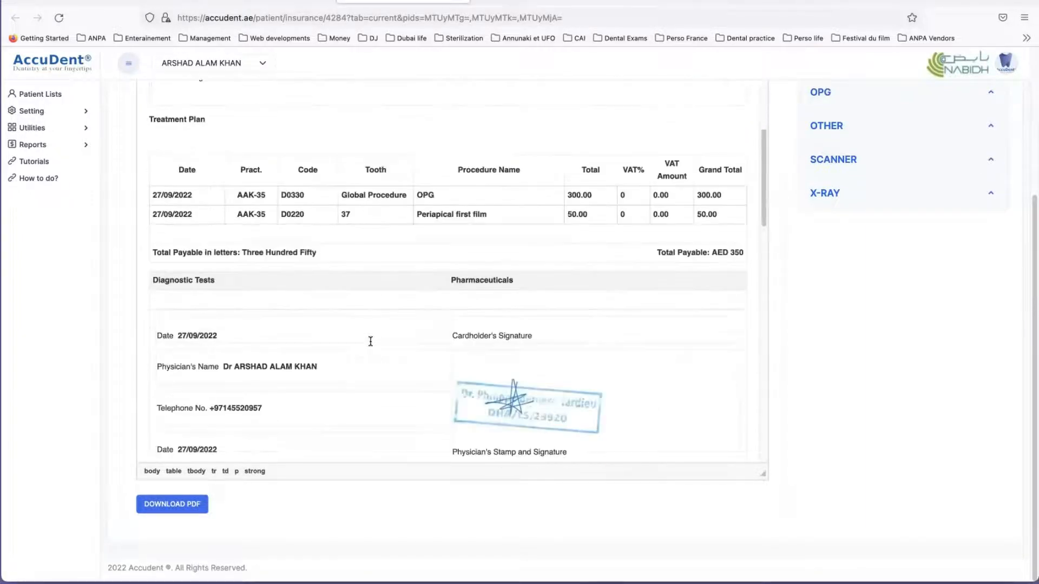
scroll(370, 342, "down", 10)
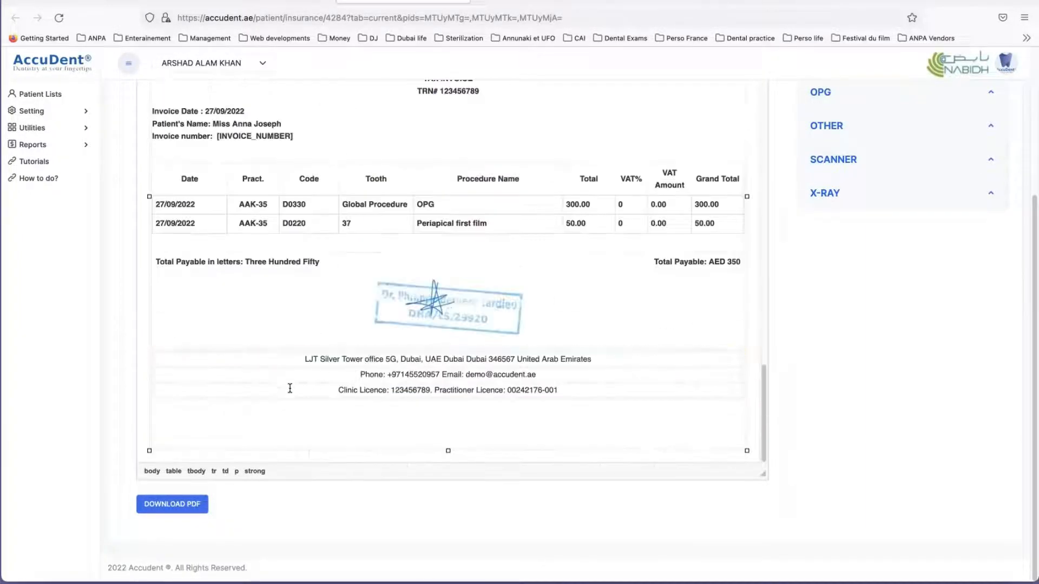
Step: Generate the insurance document as a PDF with the invoice posted, and review the reimbursement form and tax invoice in it
left_click(173, 504)
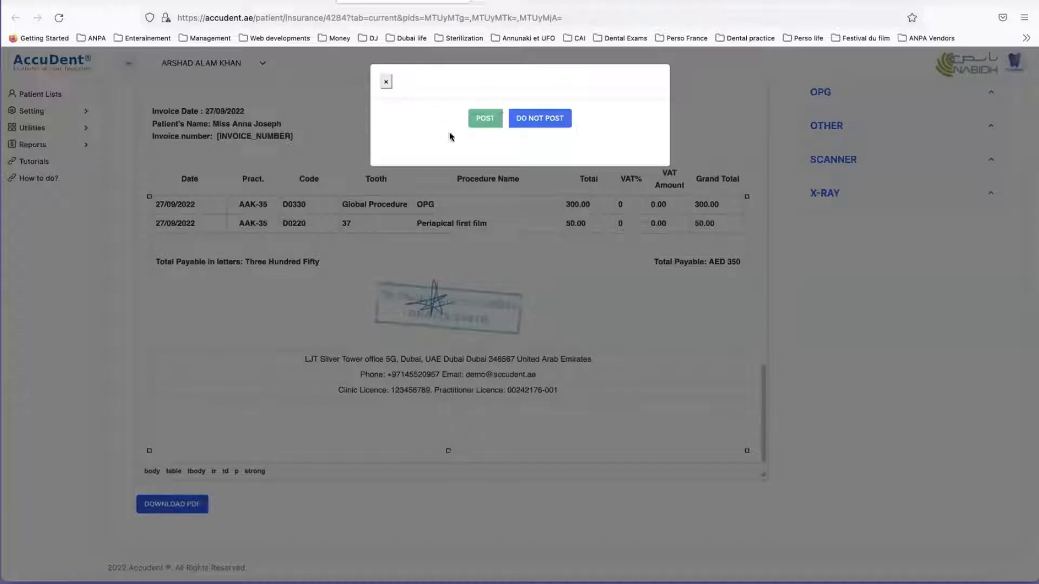
left_click(485, 119)
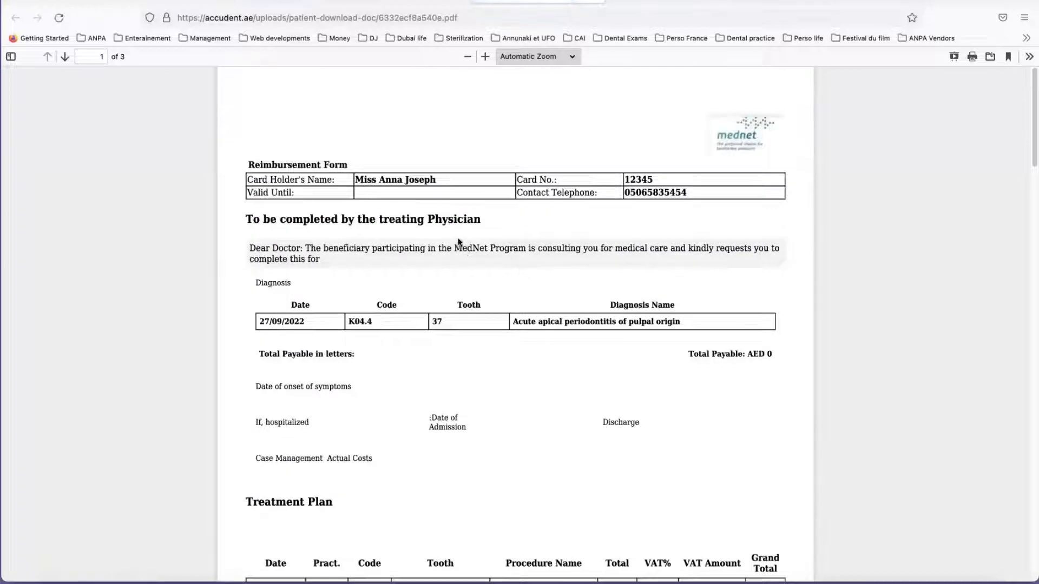
scroll(470, 244, "down", 5)
scroll(465, 242, "down", 15)
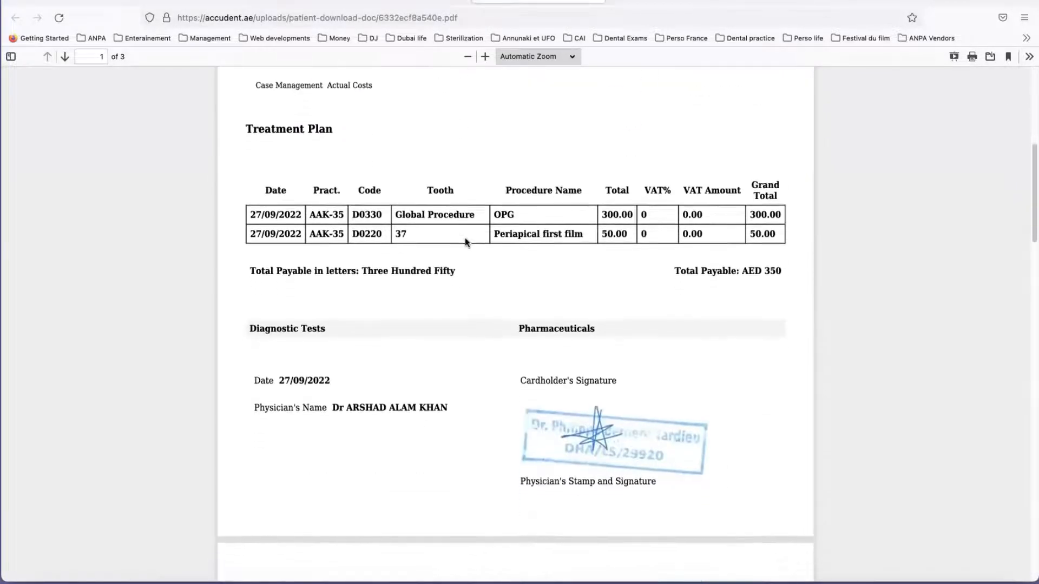
scroll(466, 249, "down", 15)
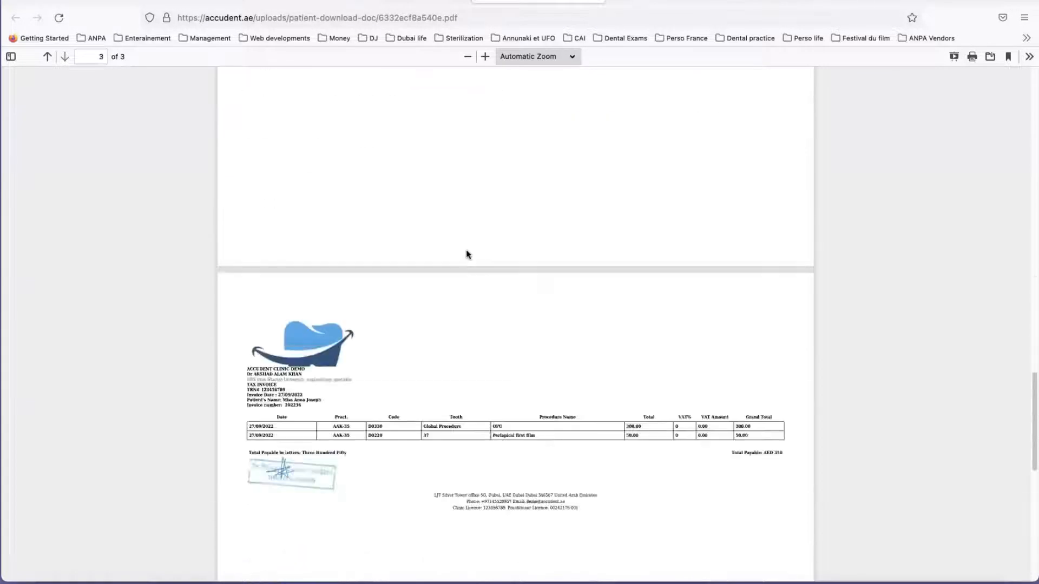
scroll(465, 249, "up", 5)
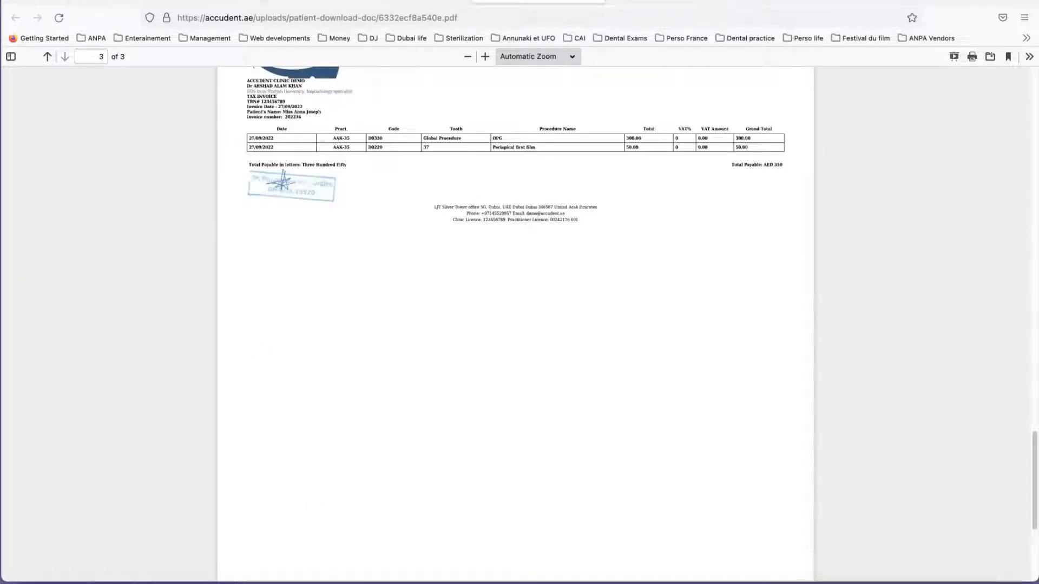
Step: Close the generated PDF, the JPEG image and the insurance form, and return to the patient's Current chart
mouse_move(54, 36)
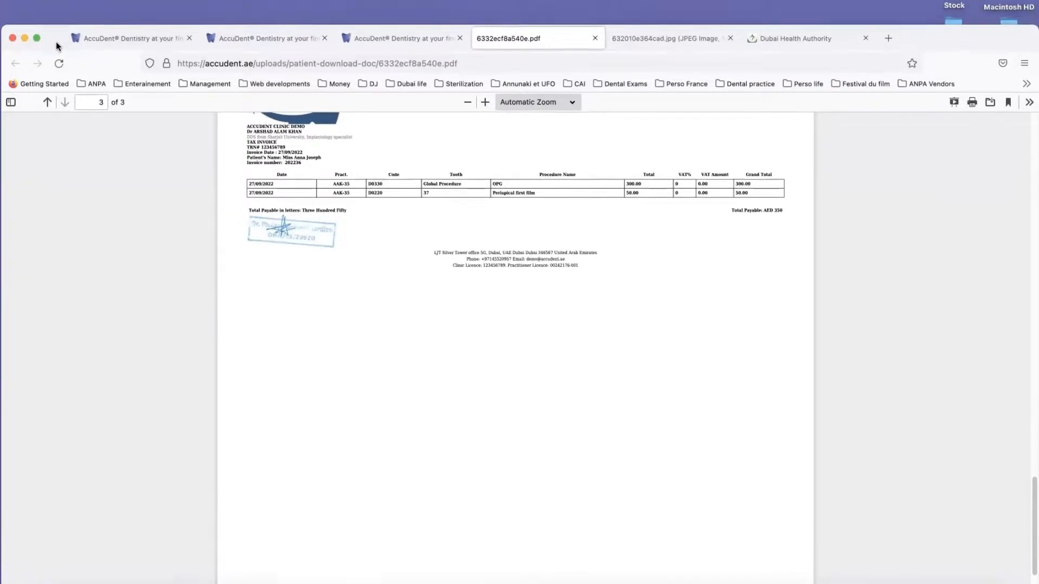
left_click(595, 38)
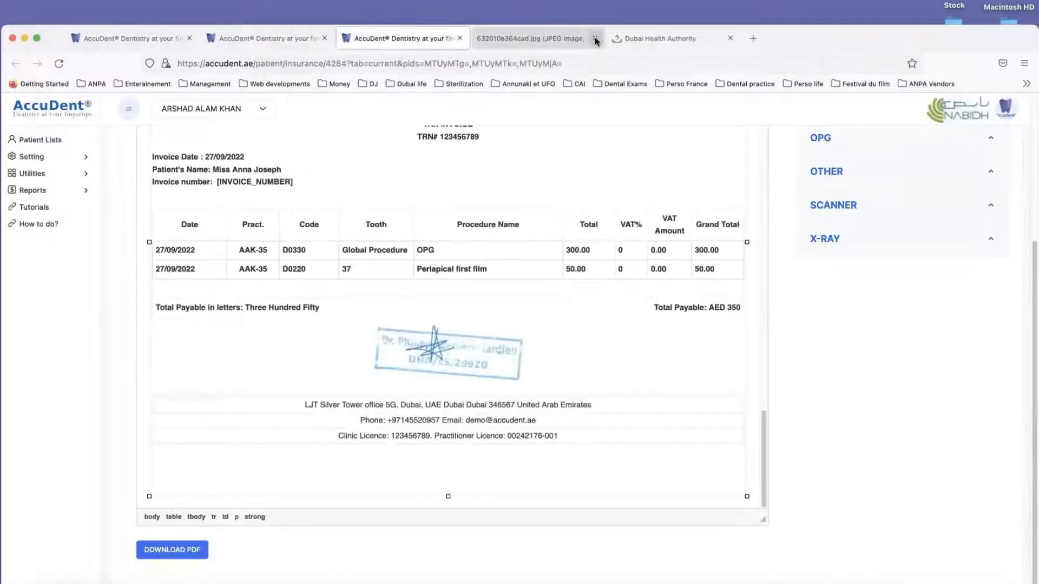
left_click(595, 39)
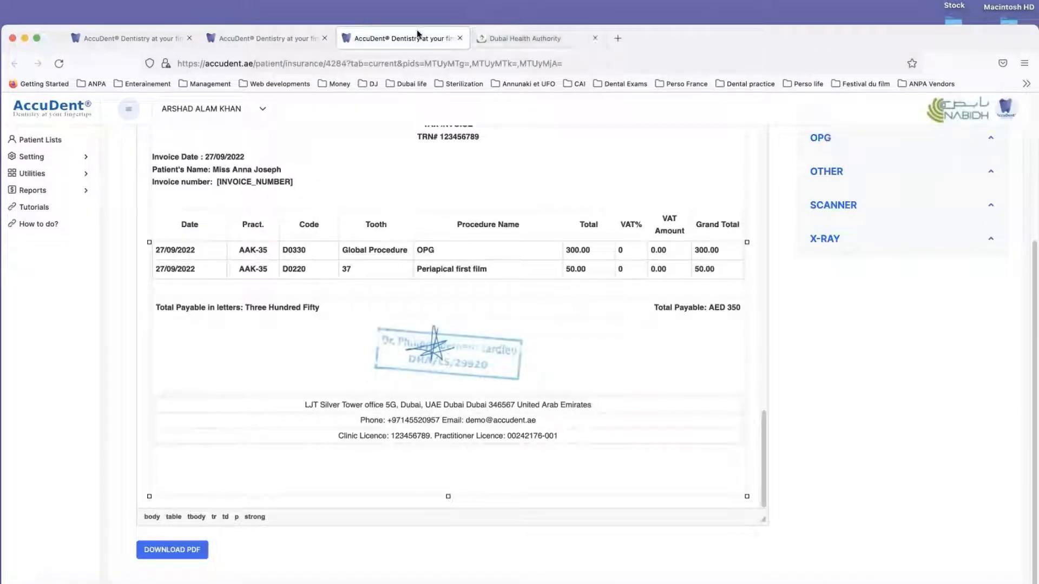
left_click(458, 39)
left_click(268, 39)
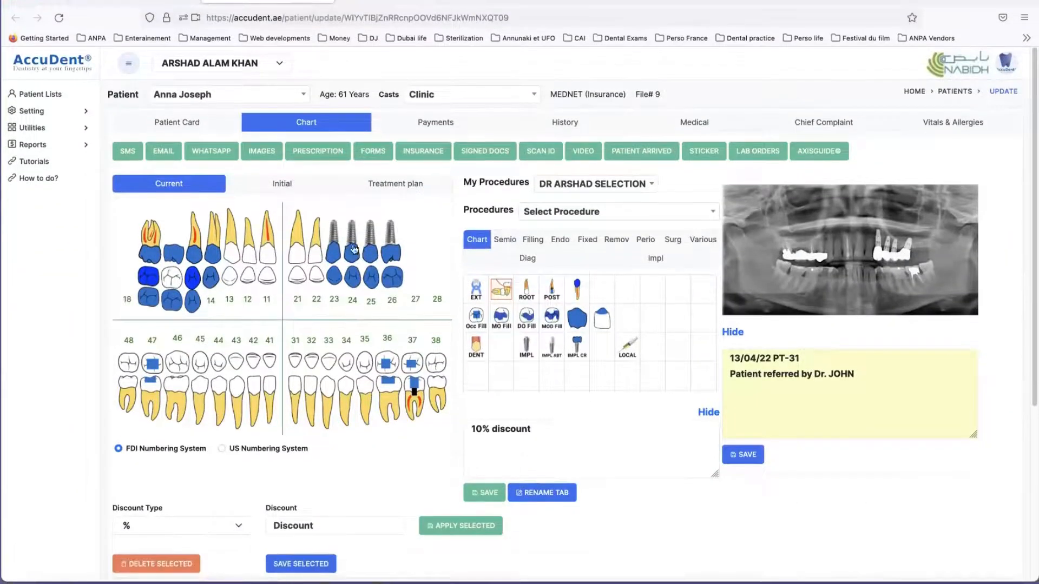
Step: Open a prescription for the patient from the chart and load the Acute infection template
scroll(433, 233, "down", 3)
scroll(381, 196, "up", 3)
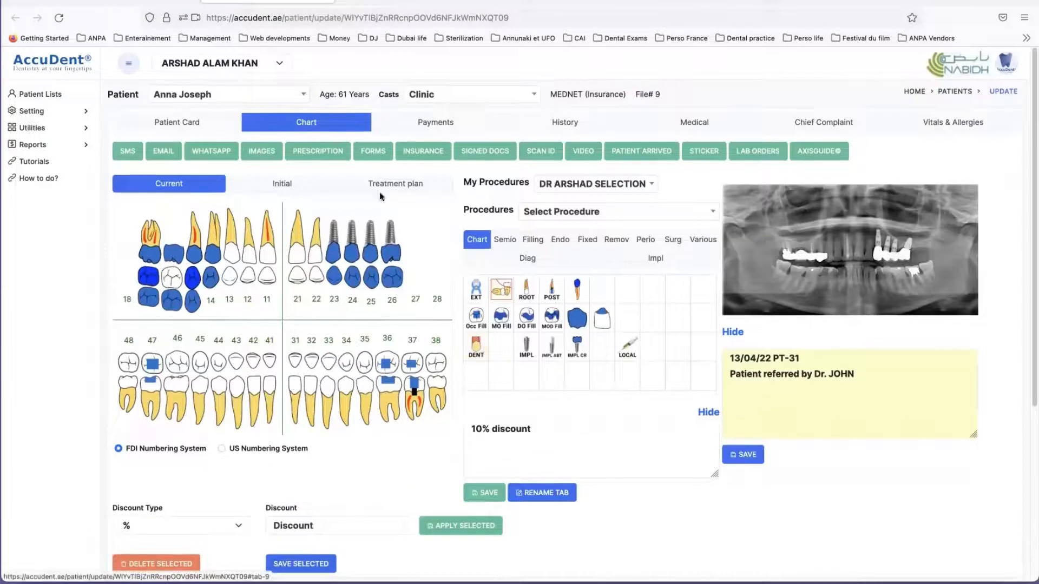
left_click(321, 155)
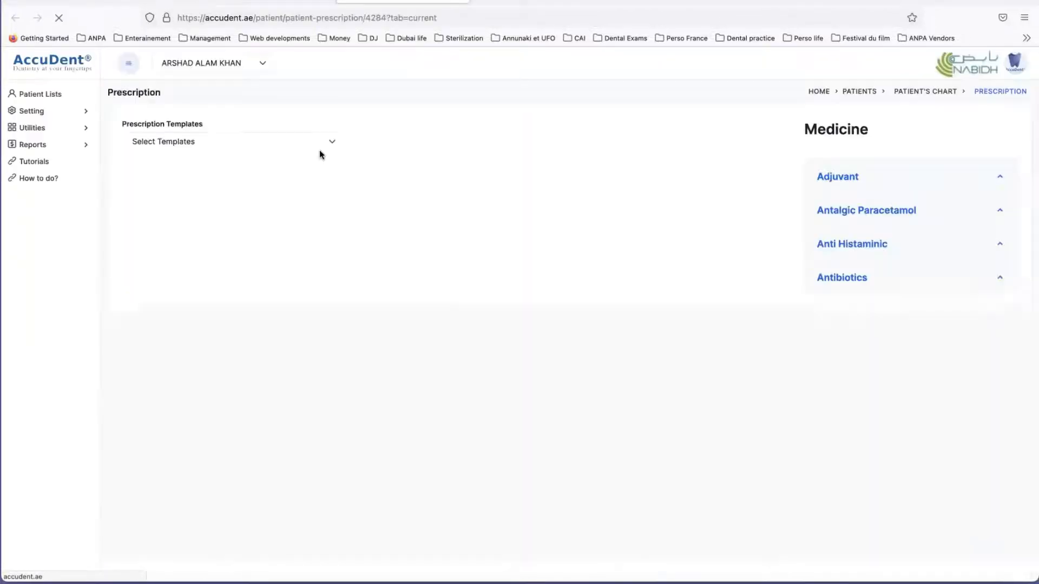
left_click(218, 143)
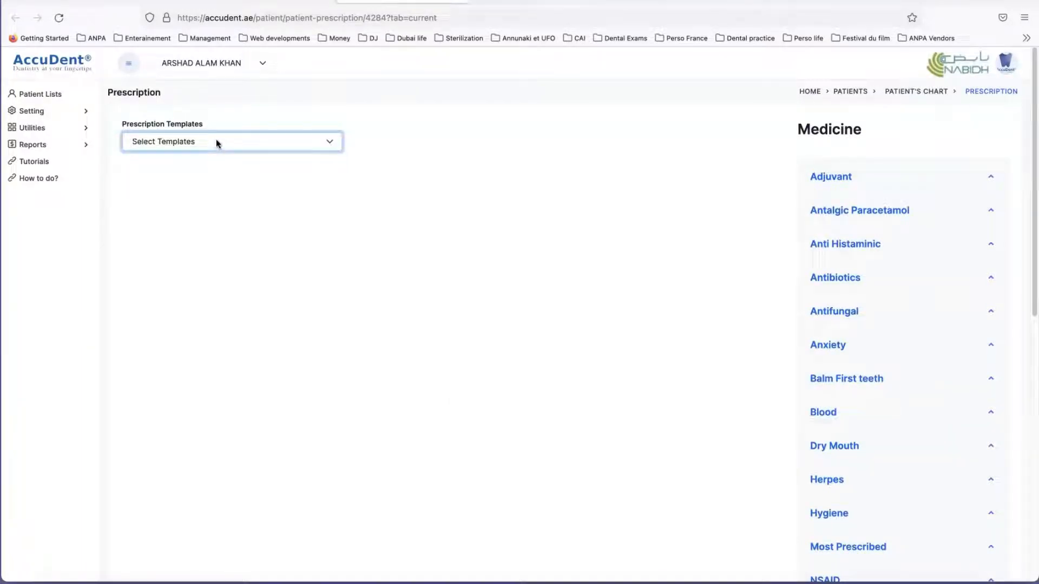
left_click(215, 141)
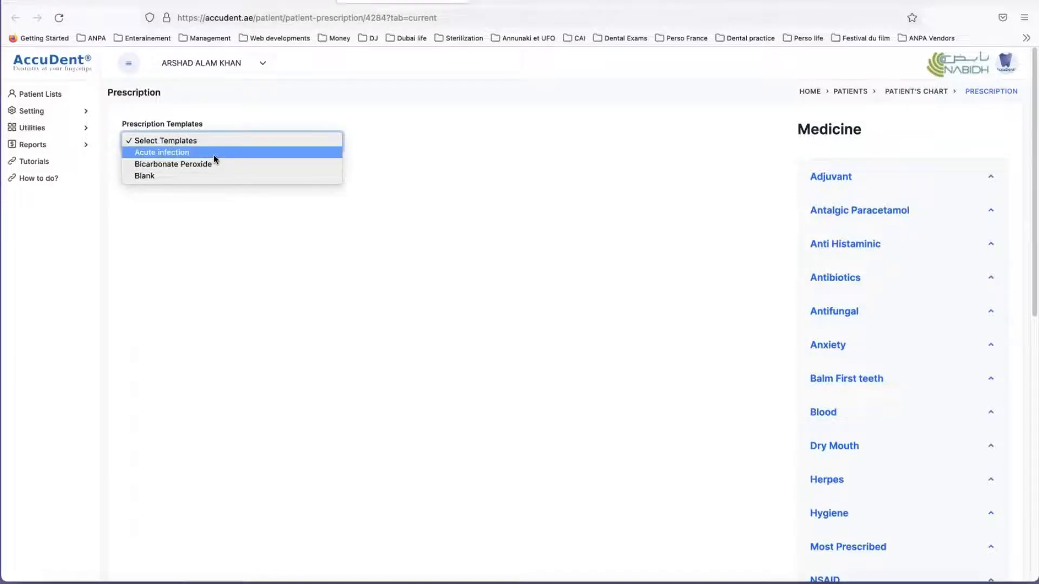
left_click(216, 157)
Step: Examine the medicines and dosages in the Acute infection prescription, then close it and return to the patient's chart
scroll(269, 334, "down", 2)
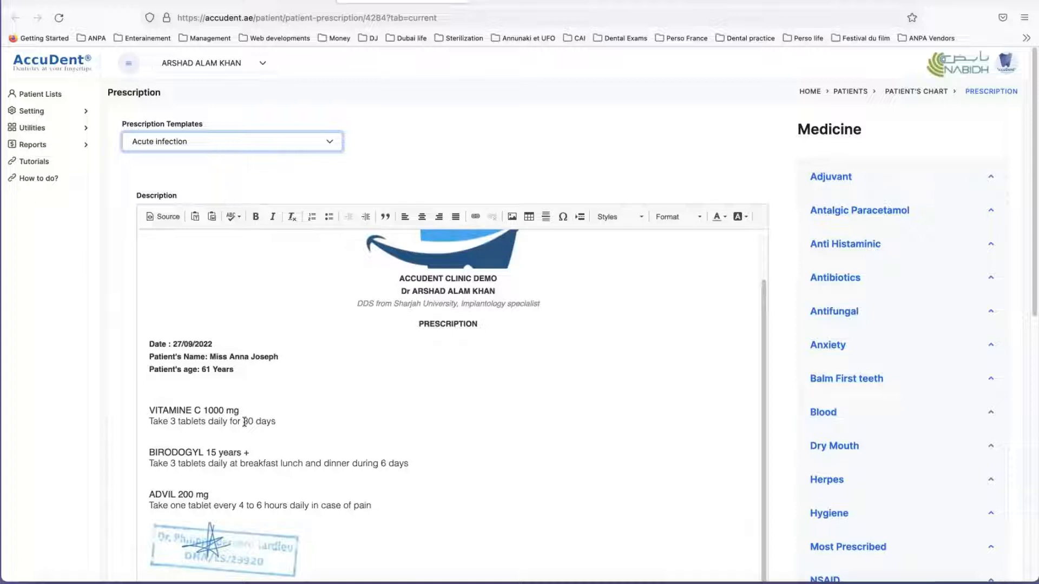
scroll(244, 422, "down", 3)
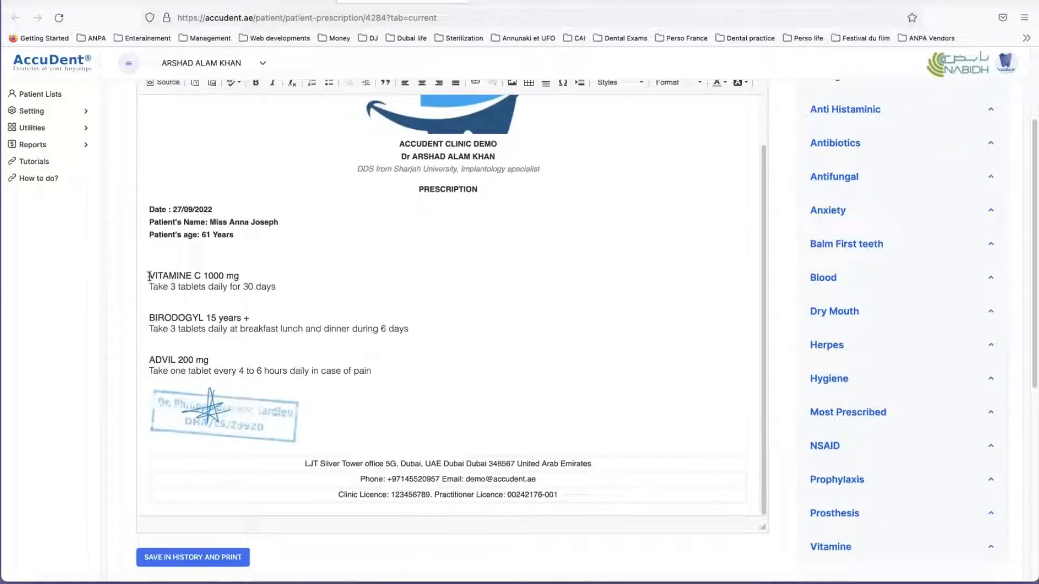
left_click_drag(149, 275, 381, 376)
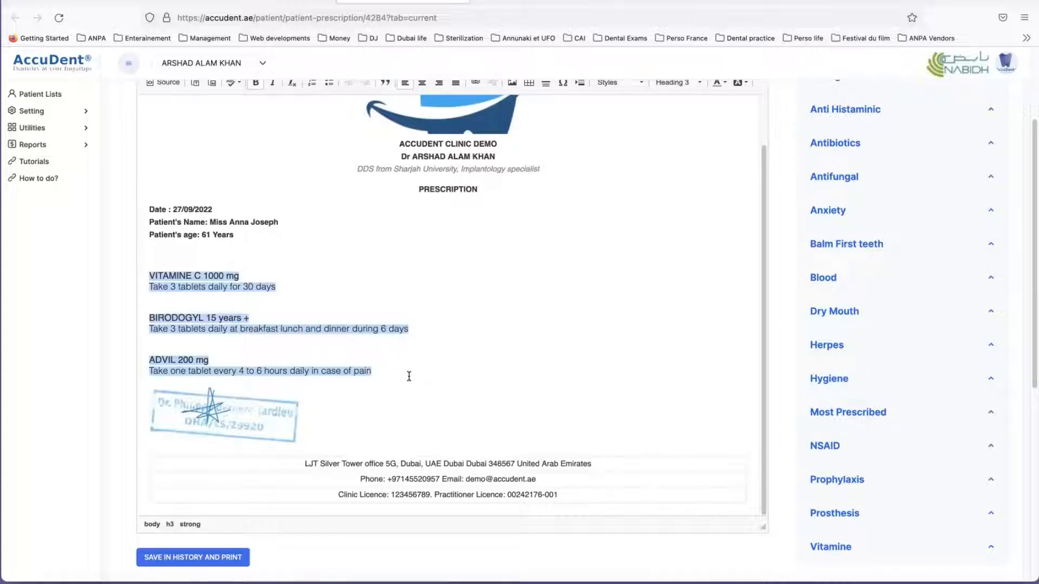
scroll(409, 376, "up", 2)
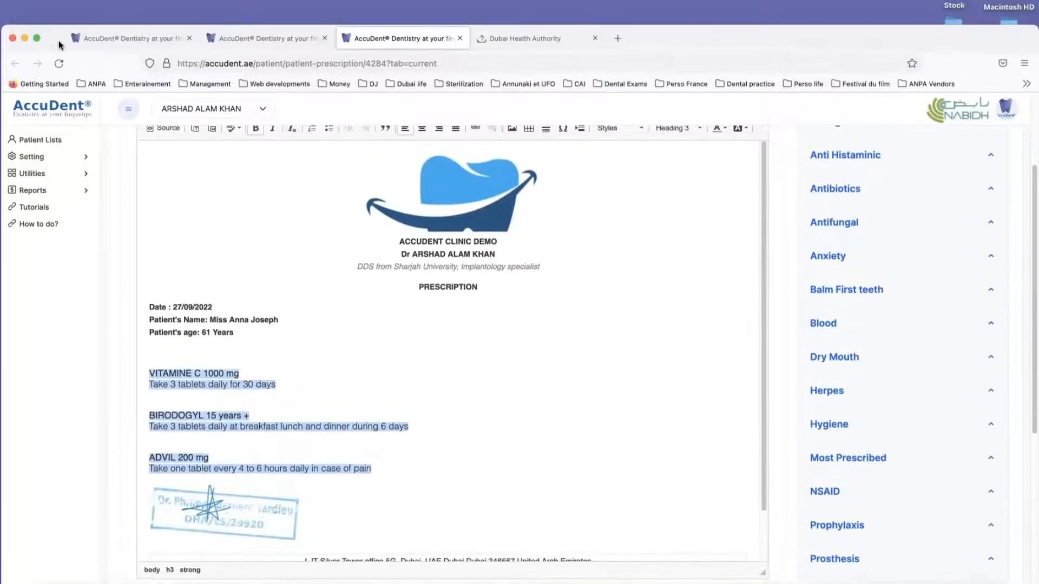
left_click(459, 39)
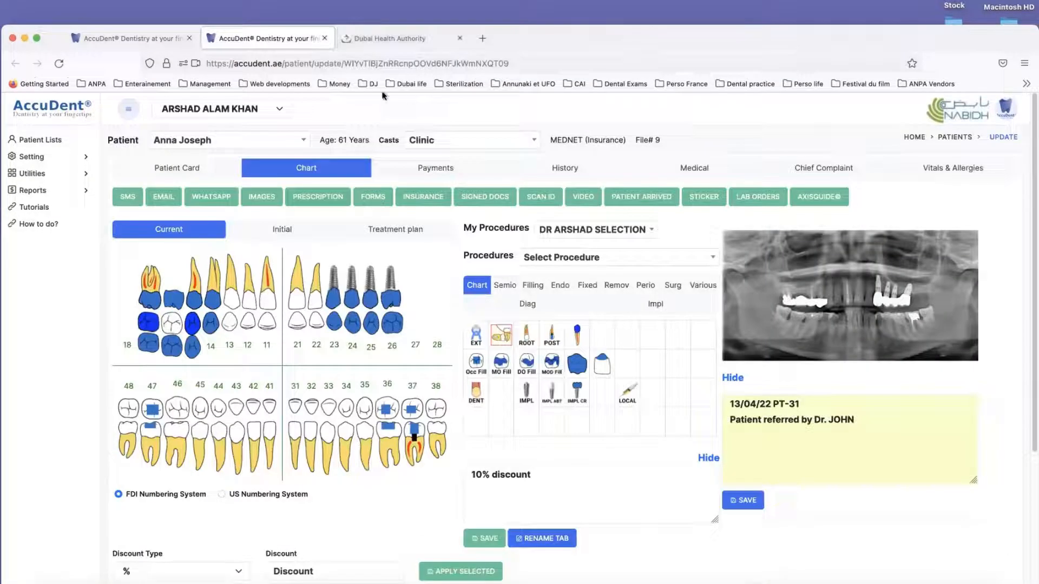
Step: Start a new prescription from the Blank template and insert an empty line below the patient's age
left_click(324, 197)
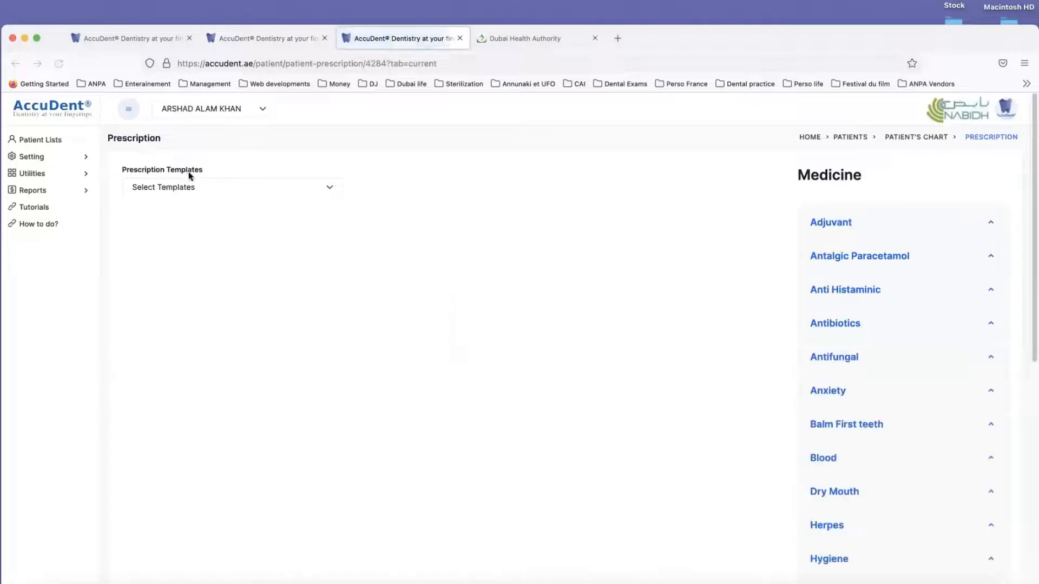
left_click(194, 188)
left_click(193, 190)
left_click(188, 190)
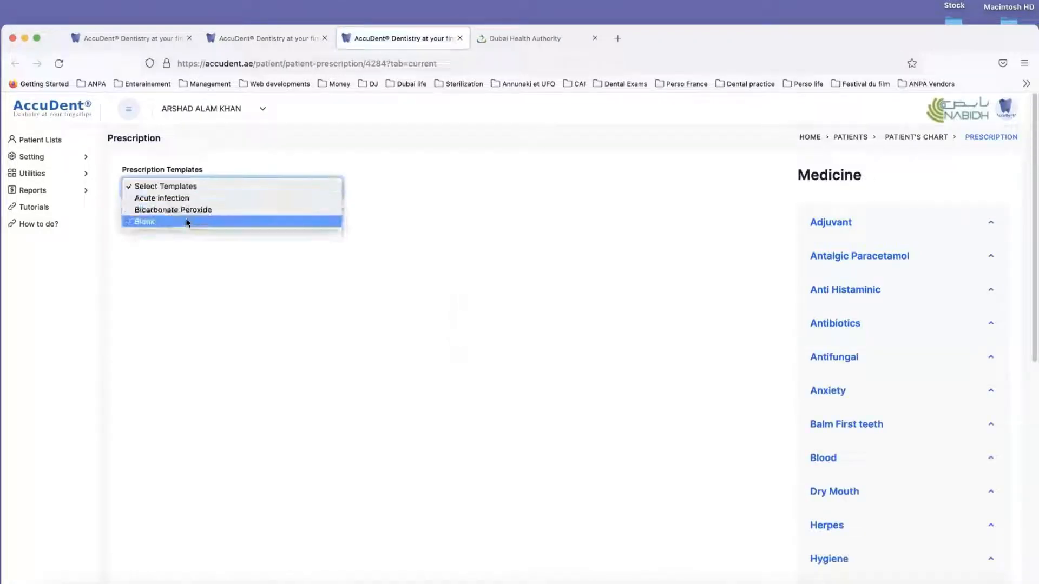
left_click(192, 222)
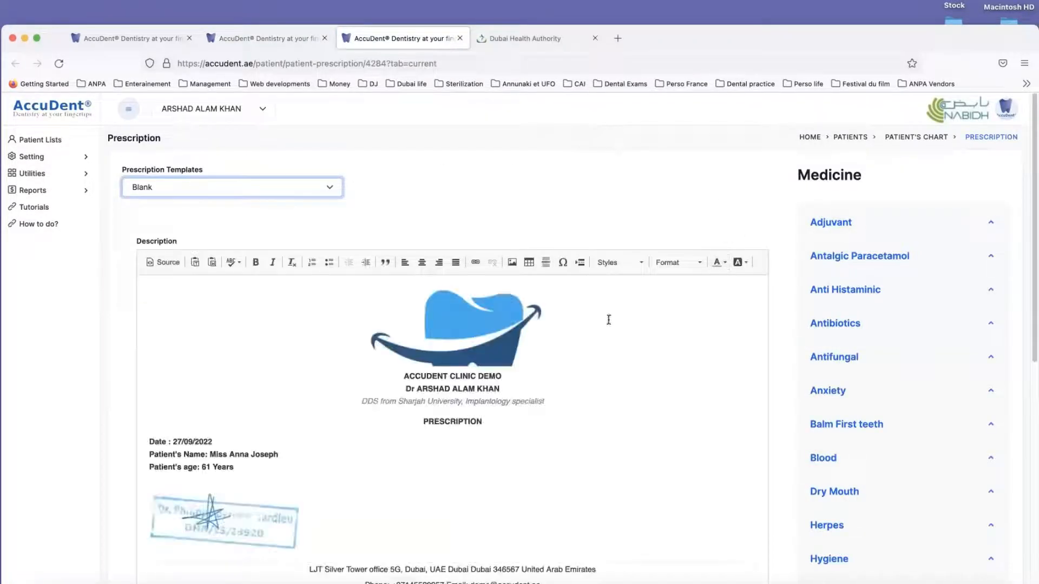
left_click(226, 481)
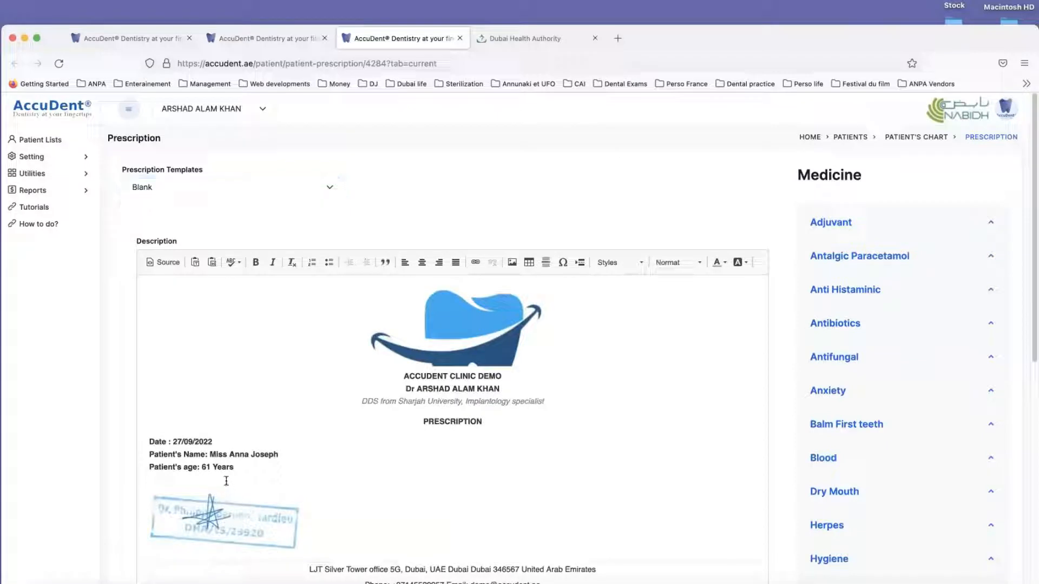
key("Return")
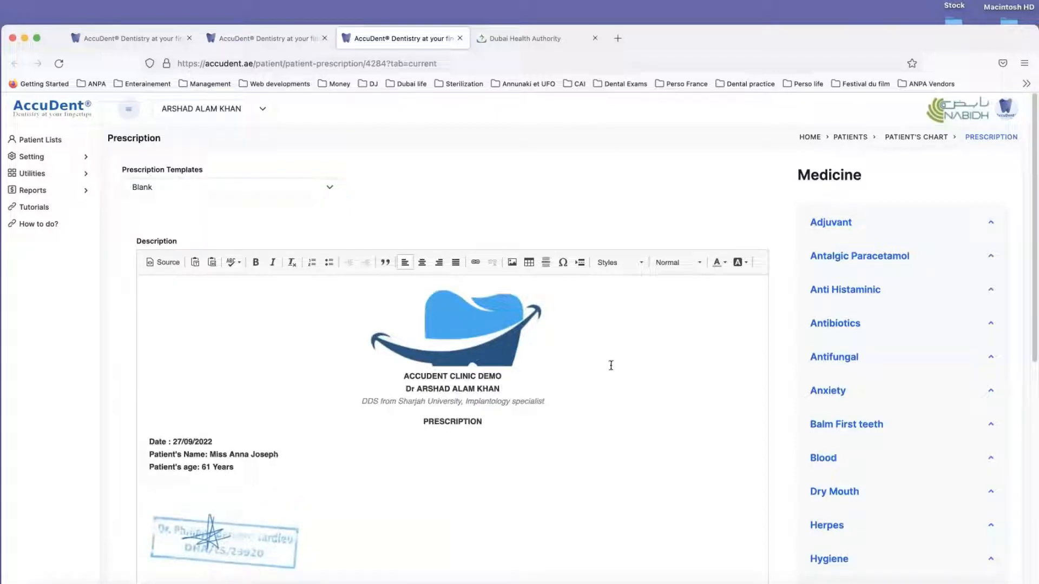
Step: Add the antibiotic AUGMENTIN 650 mg (Severe infection), the antihistaminic ZYRTEK and PANADOL 500 mg to the prescription
left_click(834, 325)
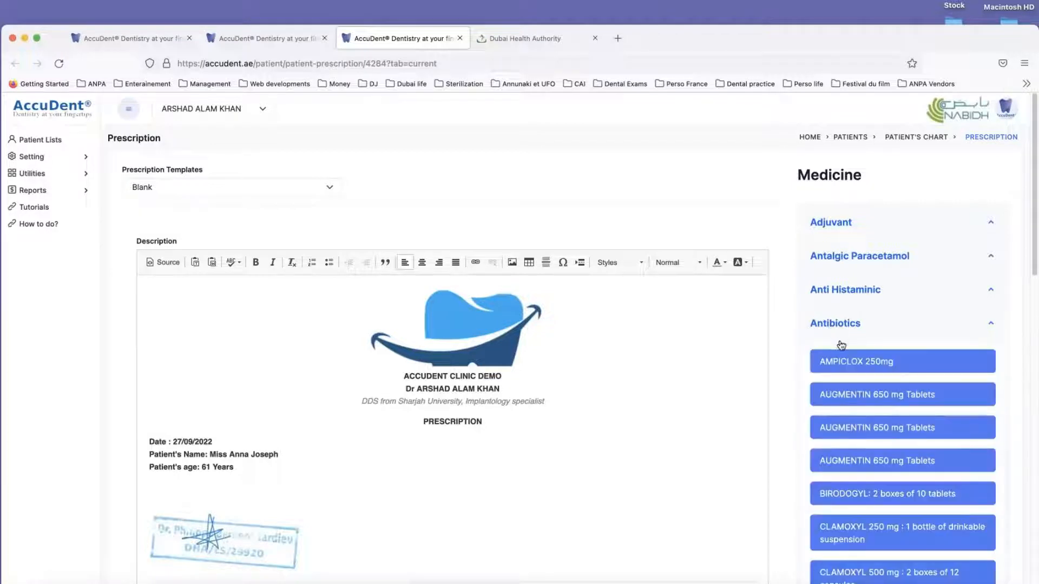
left_click(839, 461)
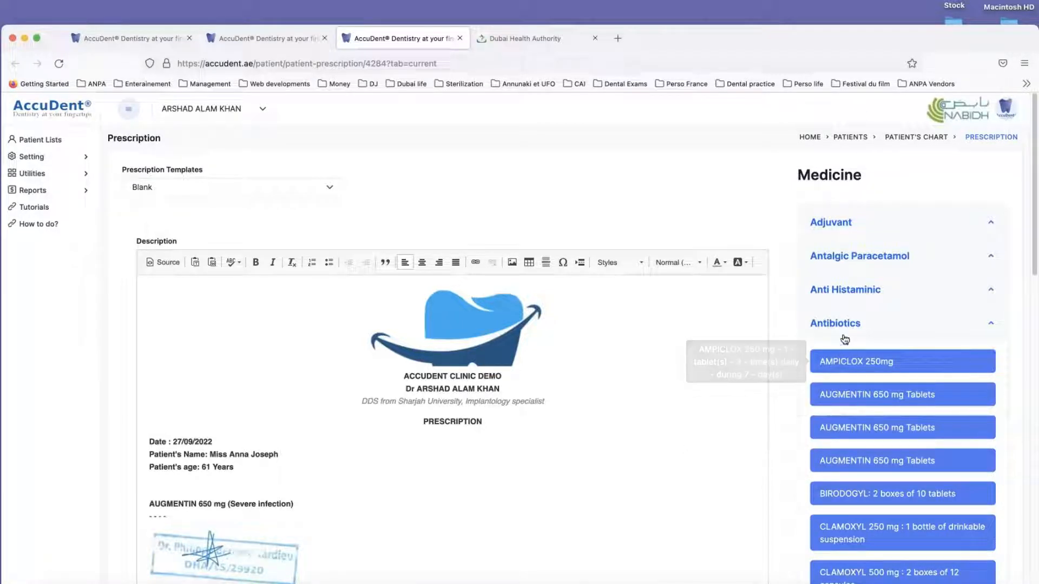
left_click(842, 293)
left_click(841, 328)
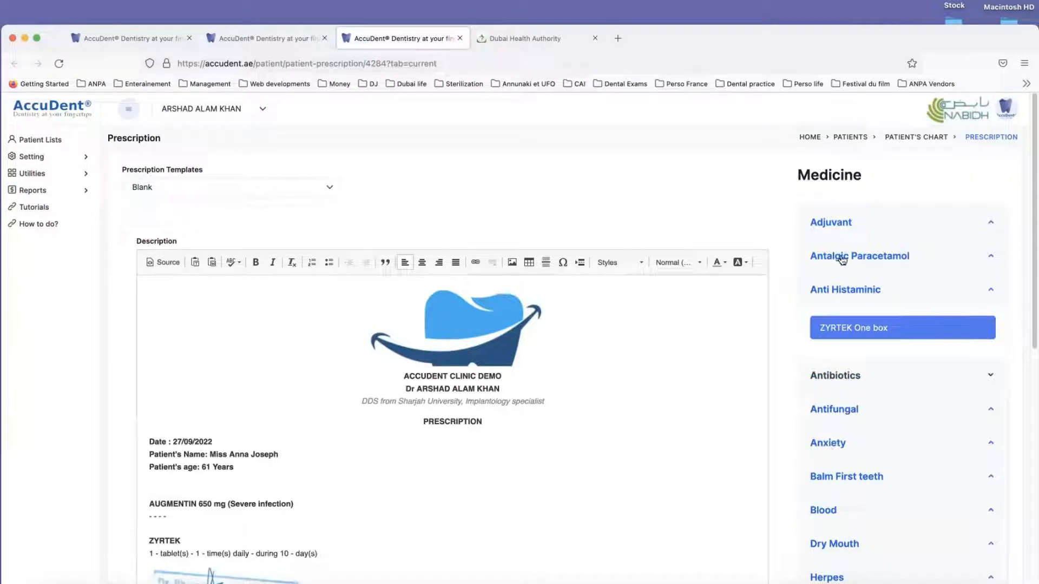
left_click(844, 258)
left_click(843, 327)
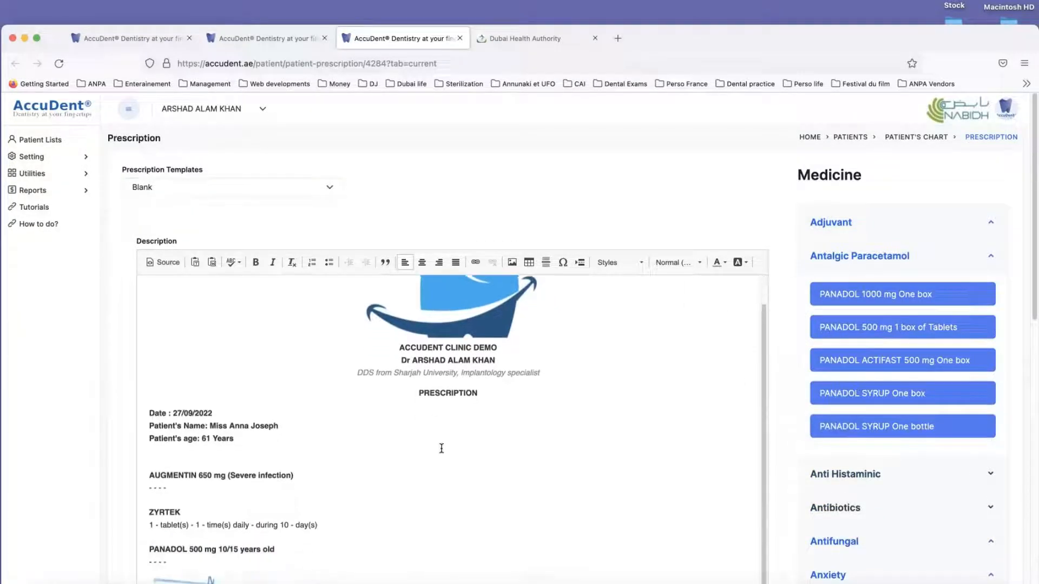
Step: Save the prescription in the patient's history for printing and review the generated PDF
scroll(443, 441, "down", 5)
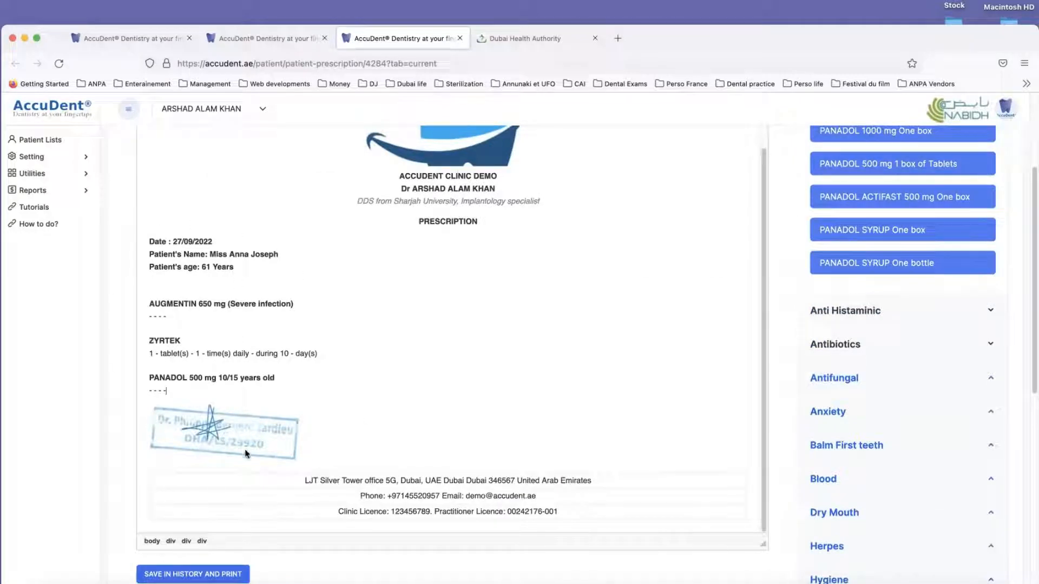
left_click(187, 577)
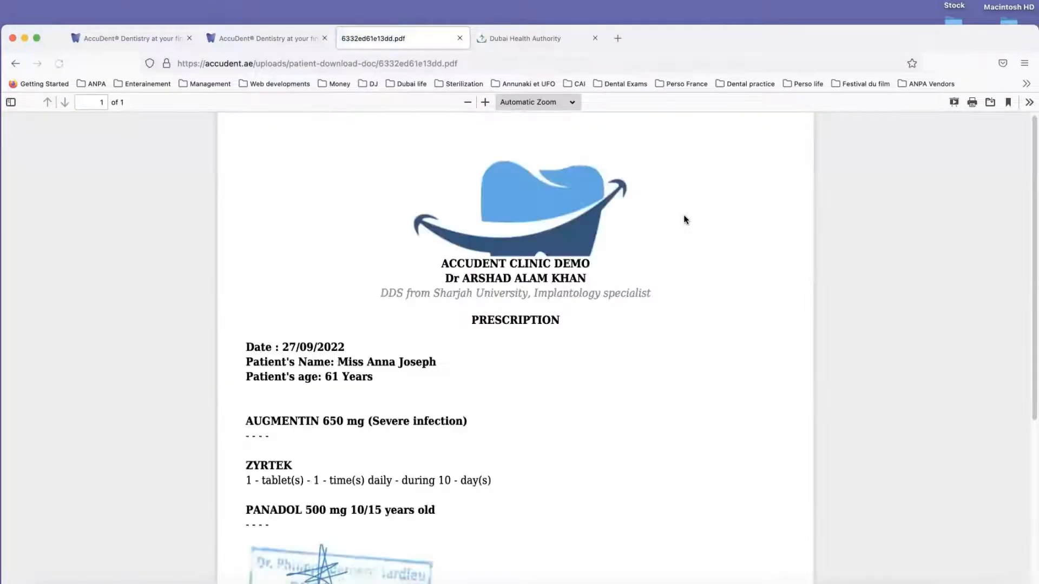
scroll(544, 403, "down", 3)
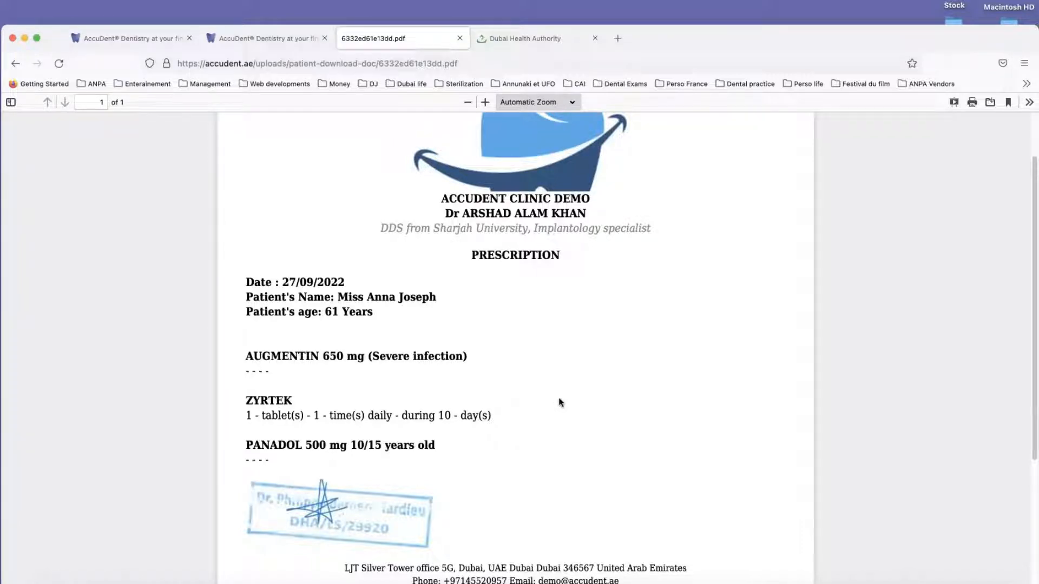
scroll(559, 389, "down", 4)
scroll(544, 399, "up", 5)
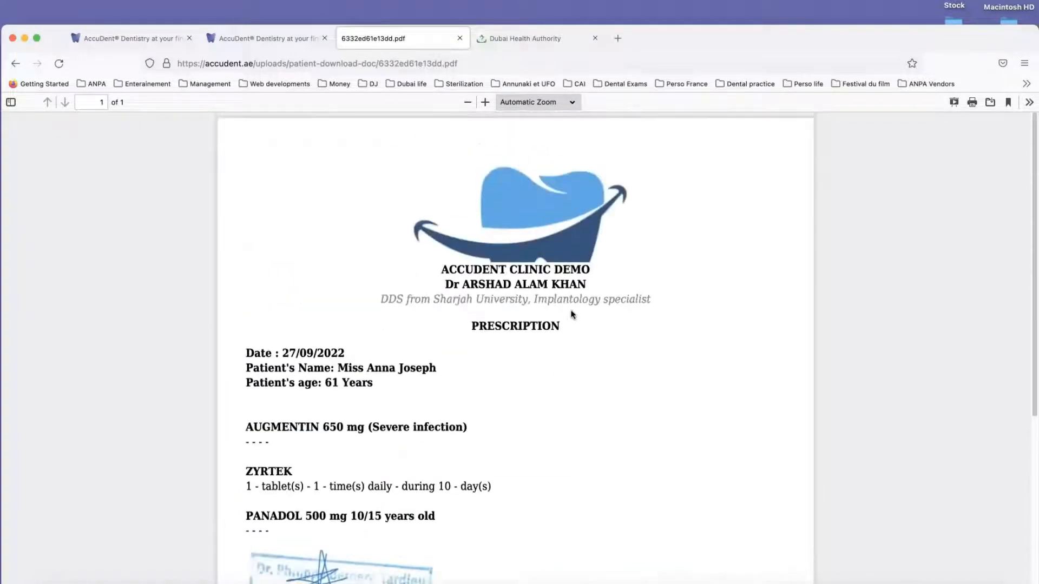
Step: Compose an email to the patient with the Documents template and attach the most recent PRESCRIPTION (Blank) document
left_click(280, 42)
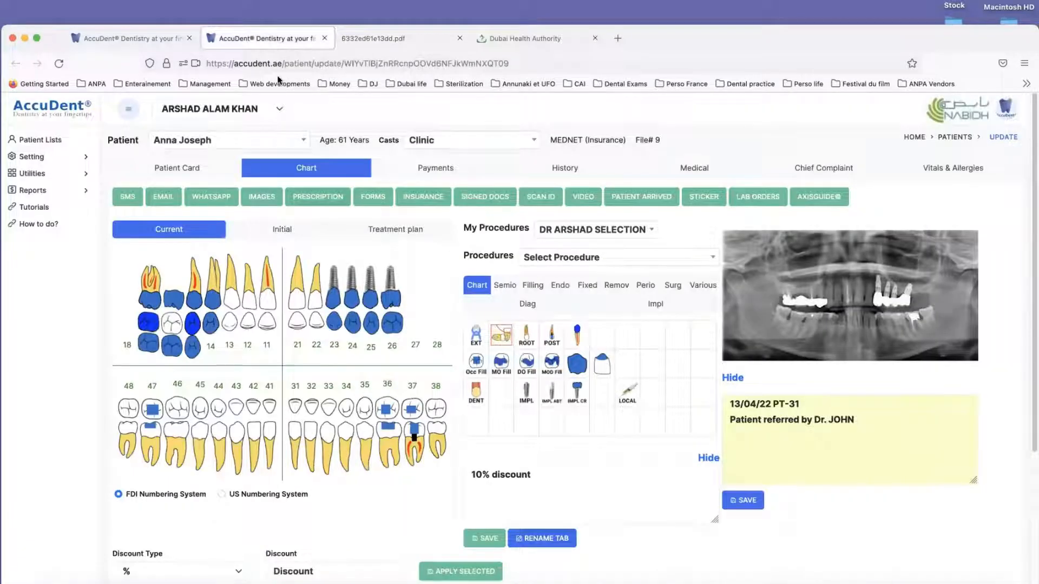
left_click(164, 199)
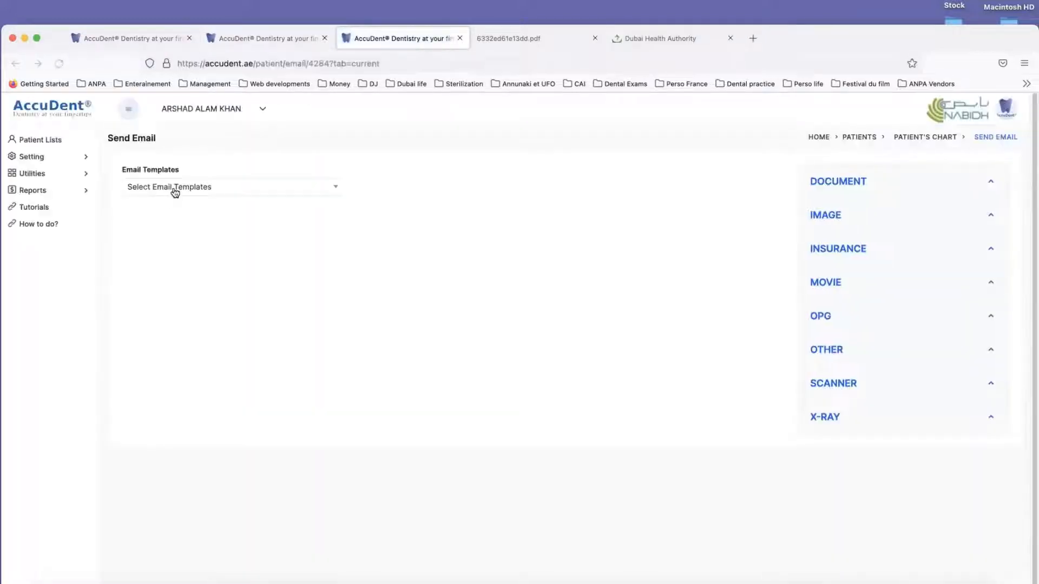
left_click(175, 192)
left_click(163, 284)
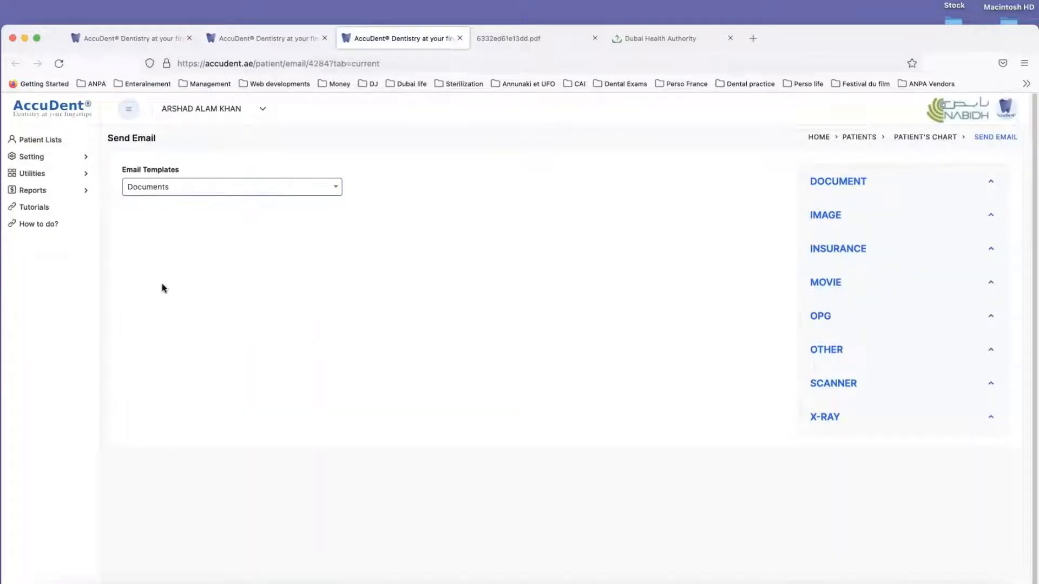
left_click(187, 344)
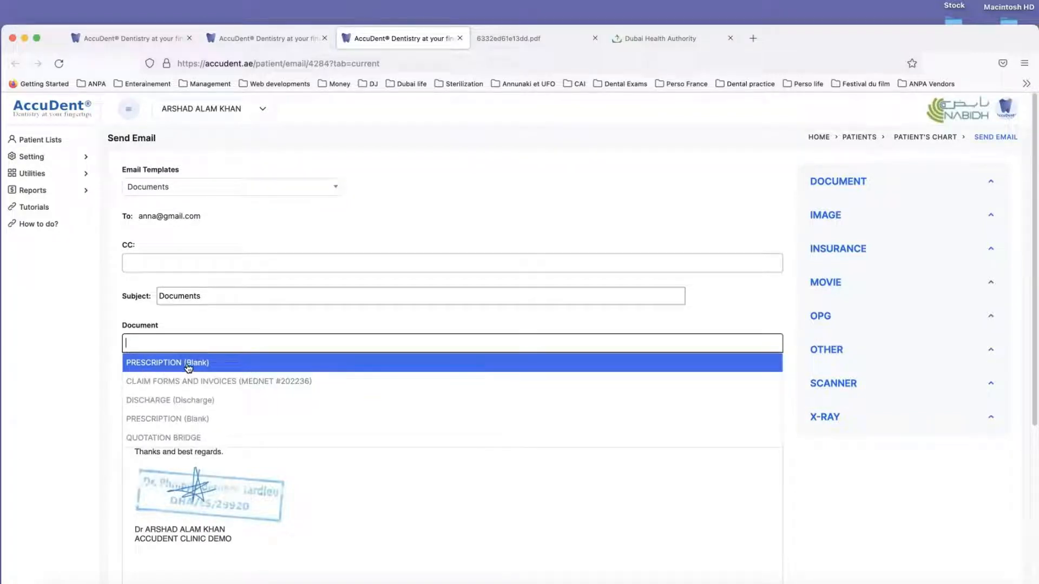
left_click(188, 368)
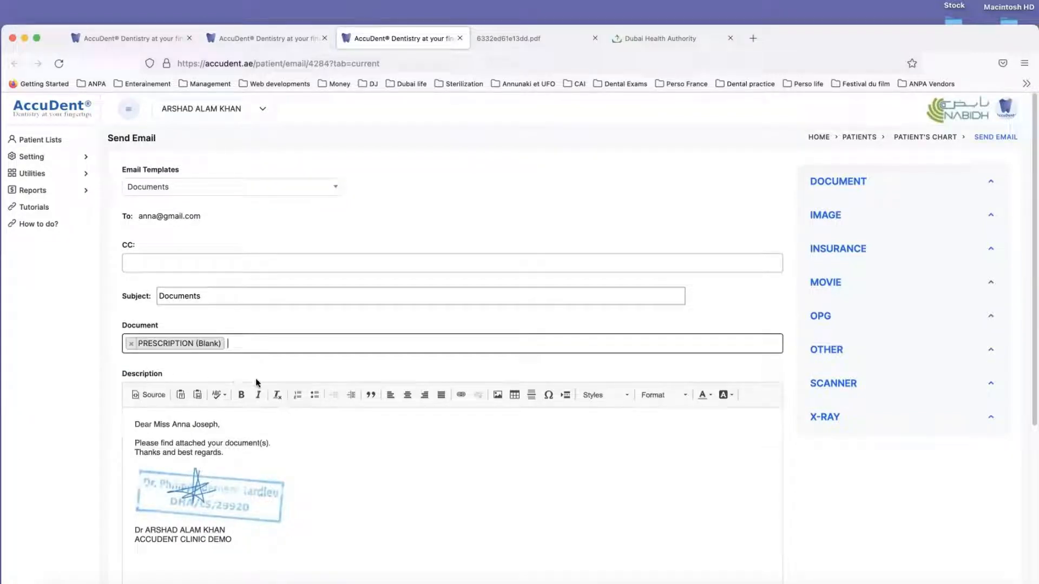
Step: Try the ARCCL contact as a CC recipient, remove it, and close the unsent email to return to the chart
left_click(230, 263)
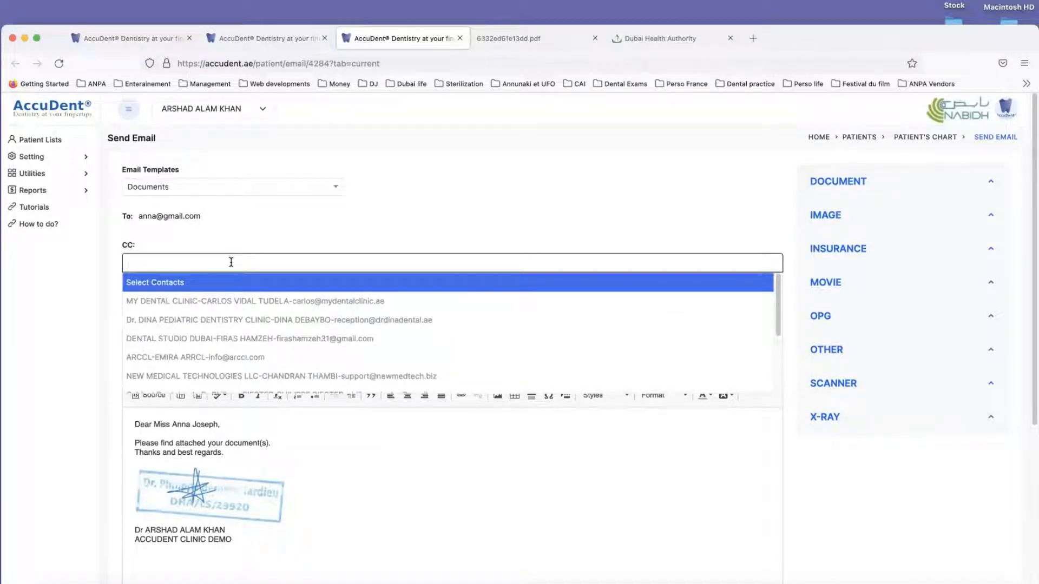
type("emir")
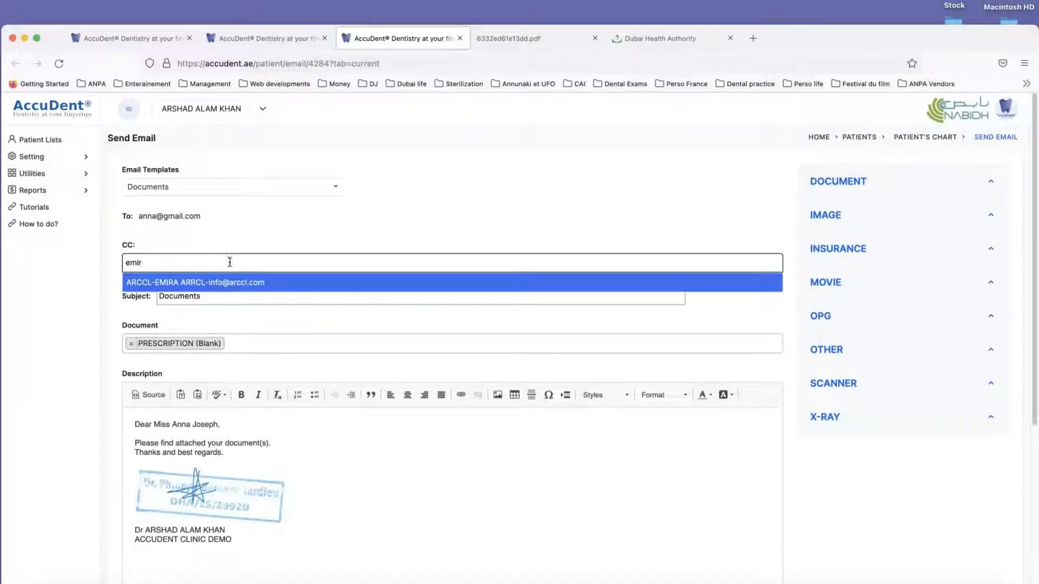
left_click(195, 283)
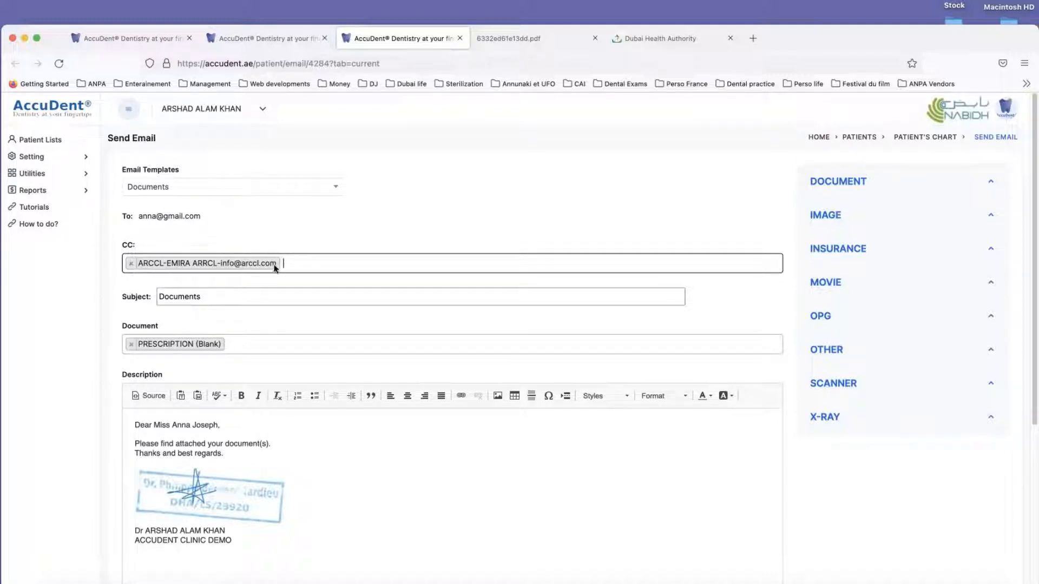
left_click(131, 264)
left_click(402, 474)
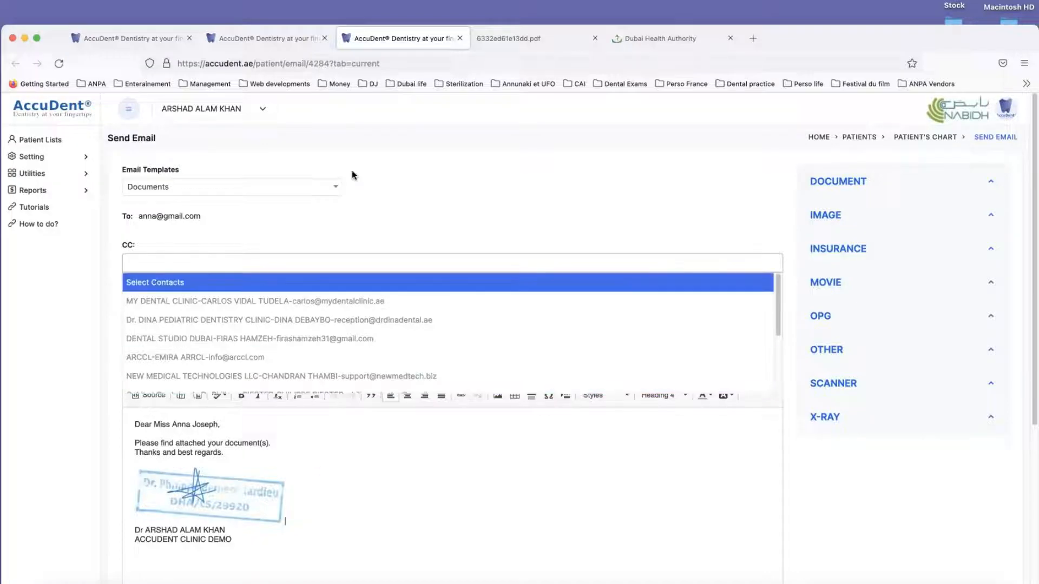
left_click(457, 37)
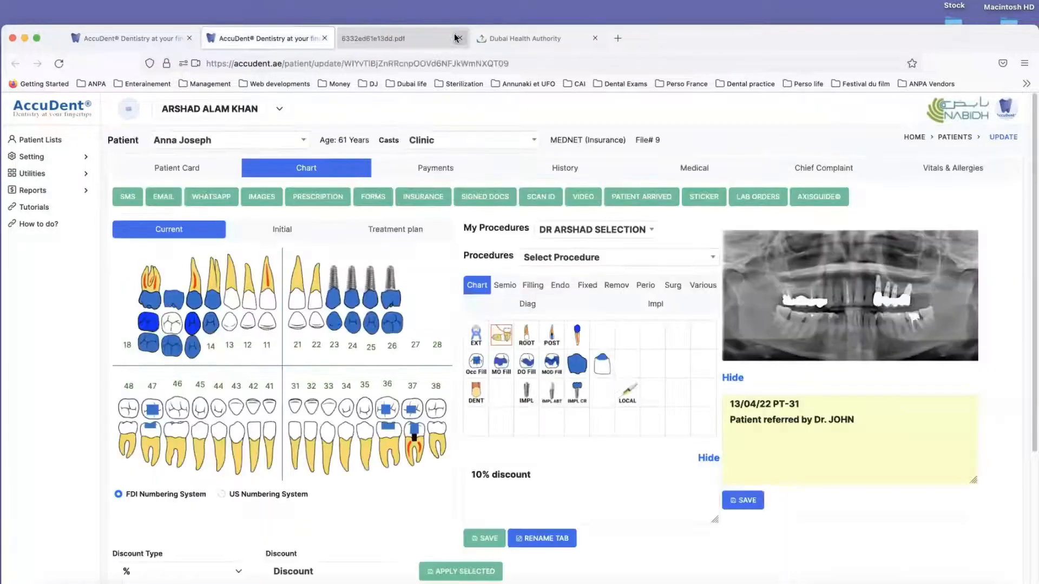
Step: Open the DISCHARGE (Discharge) document from the patient's history and review its text and doctor's stamp
left_click(564, 168)
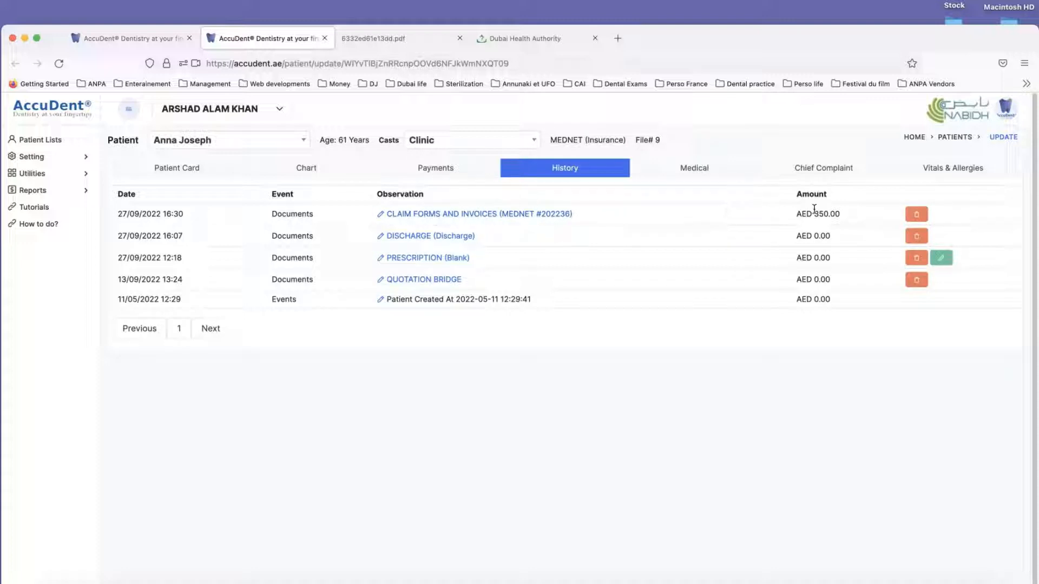
left_click(418, 239)
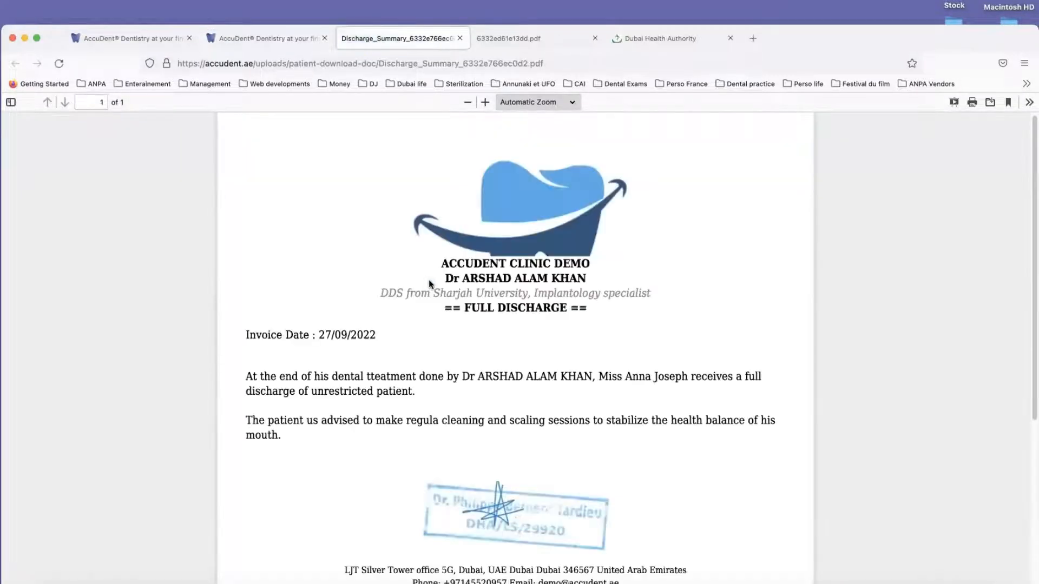
scroll(452, 305, "down", 1)
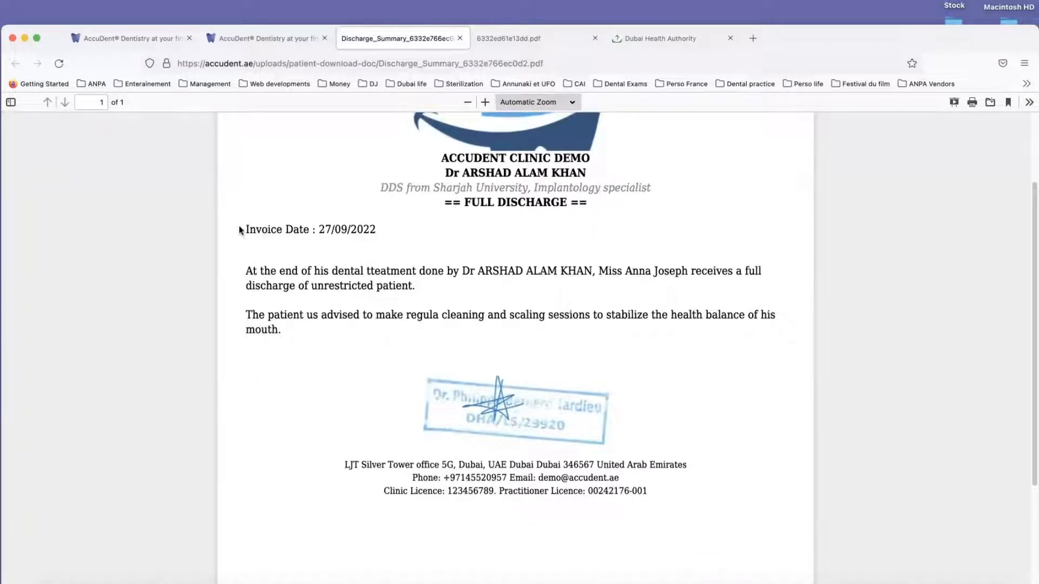
Step: Close the discharge document, then open the PRESCRIPTION (Blank) document from the patient's history and review its medicines and dosages
left_click_drag(243, 228, 317, 352)
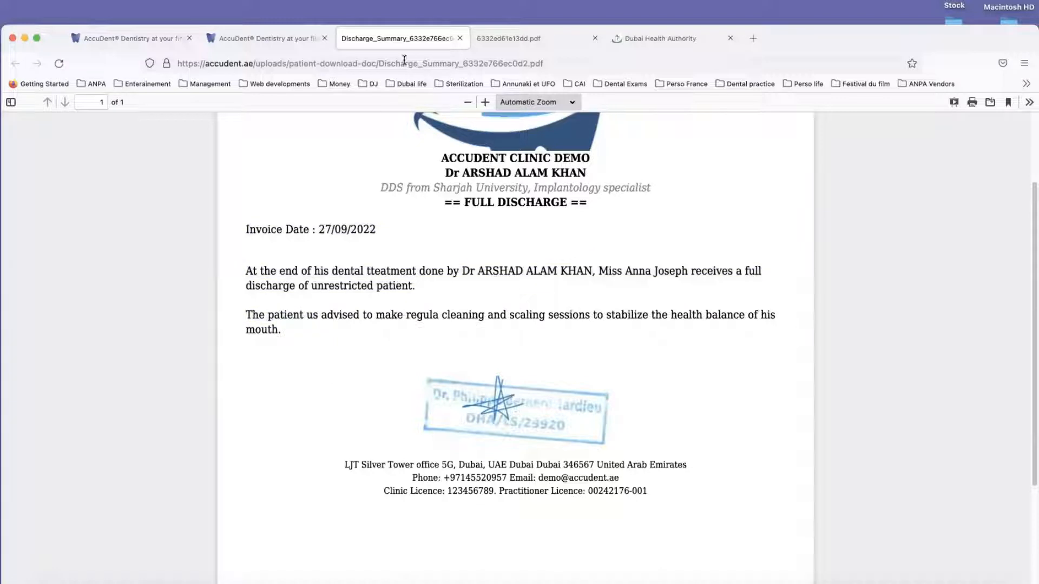
left_click(459, 39)
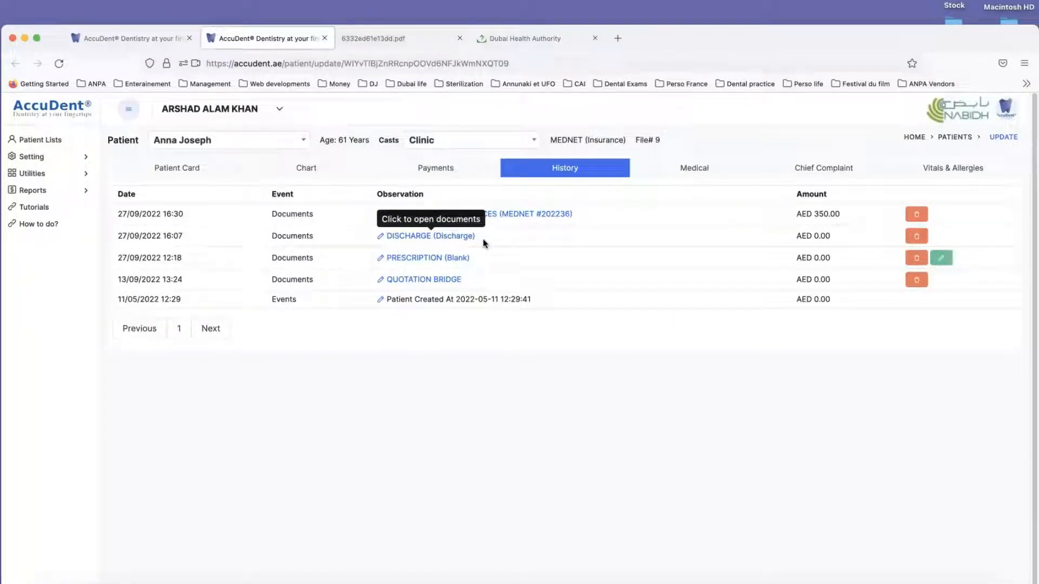
left_click(433, 258)
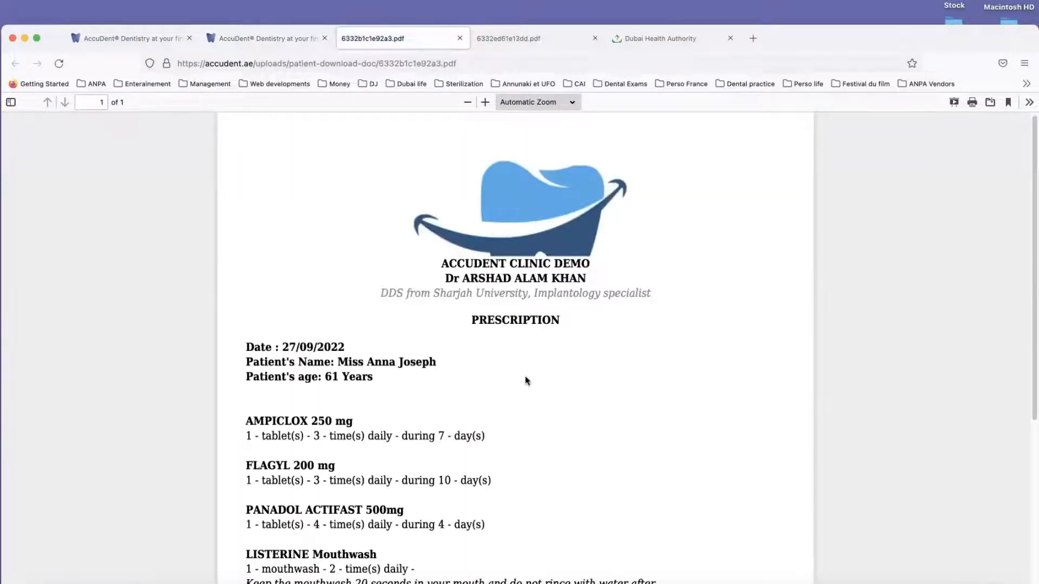
scroll(526, 378, "down", 3)
scroll(527, 376, "up", 3)
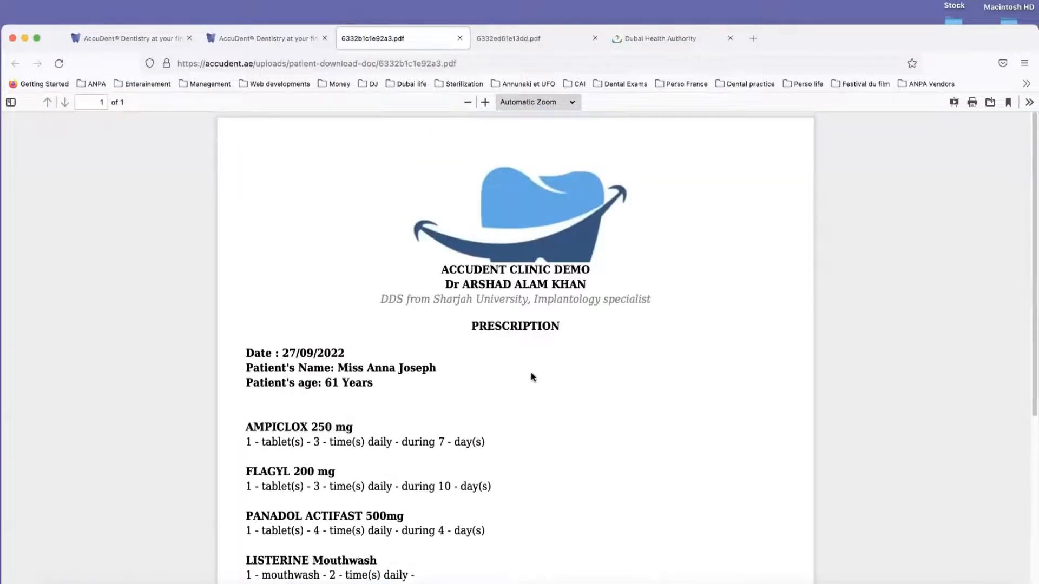
scroll(346, 294, "down", 4)
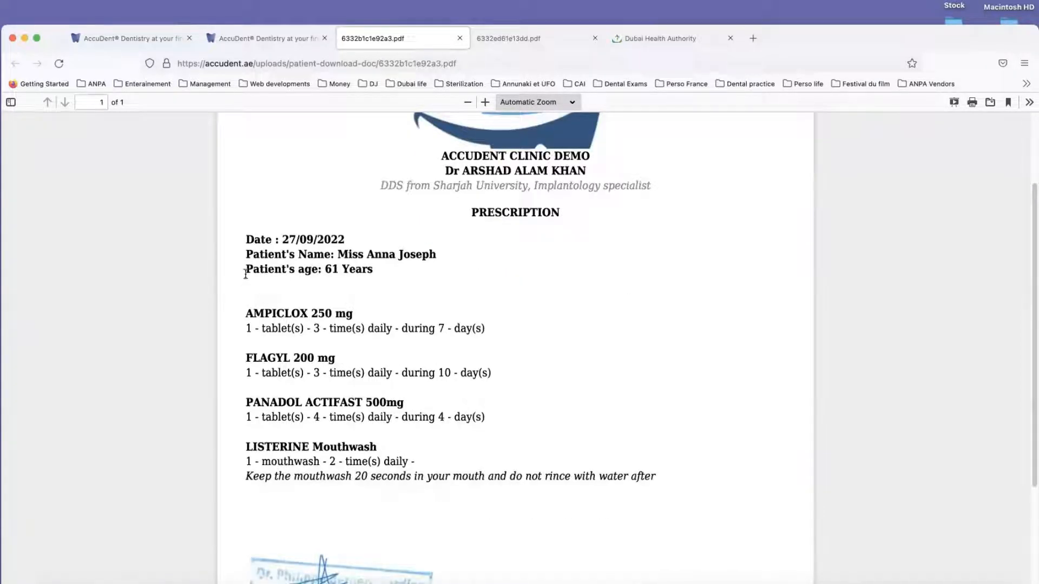
left_click_drag(247, 238, 681, 481)
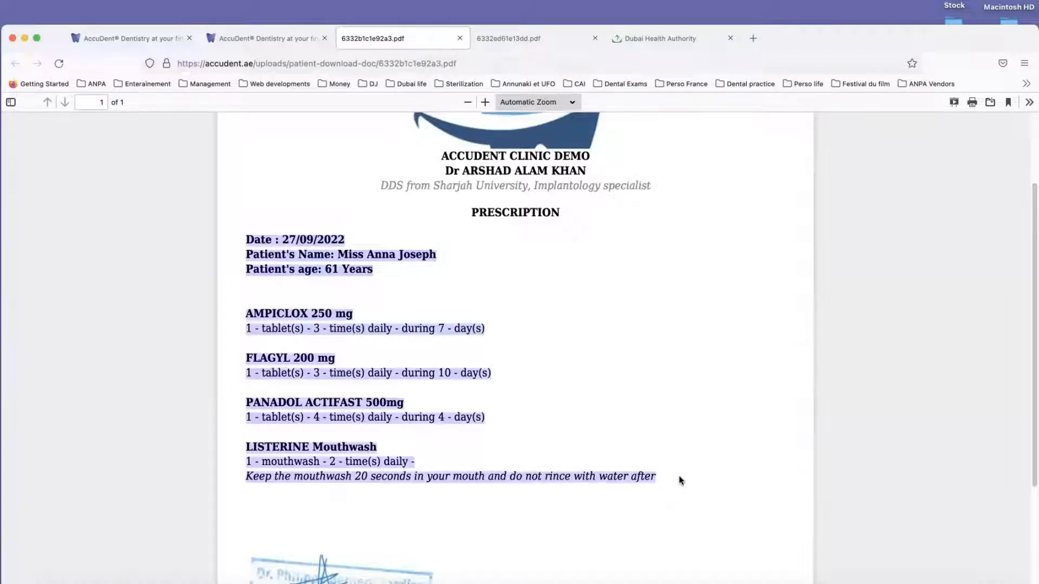
left_click(607, 430)
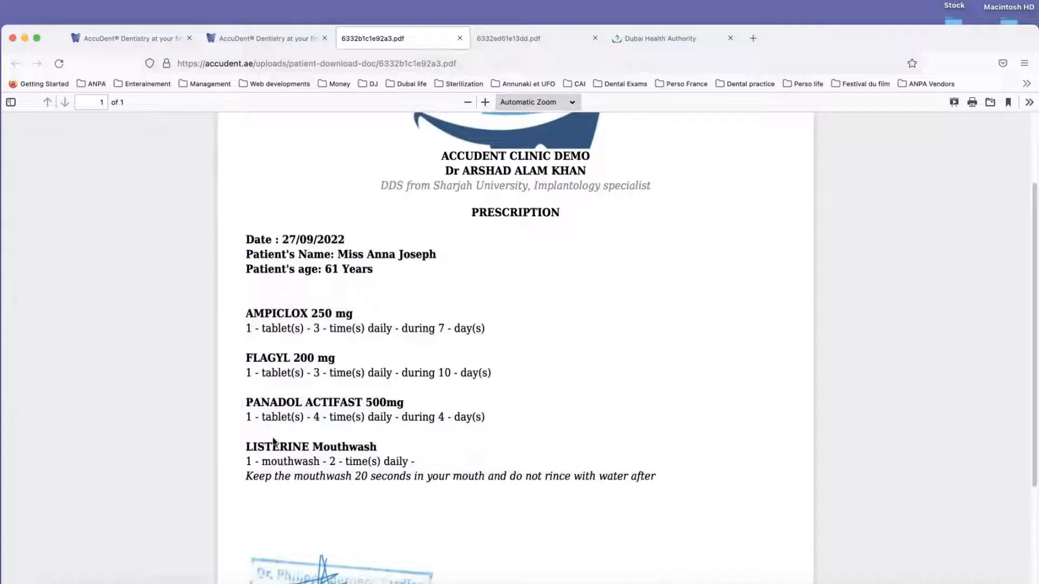
left_click(459, 38)
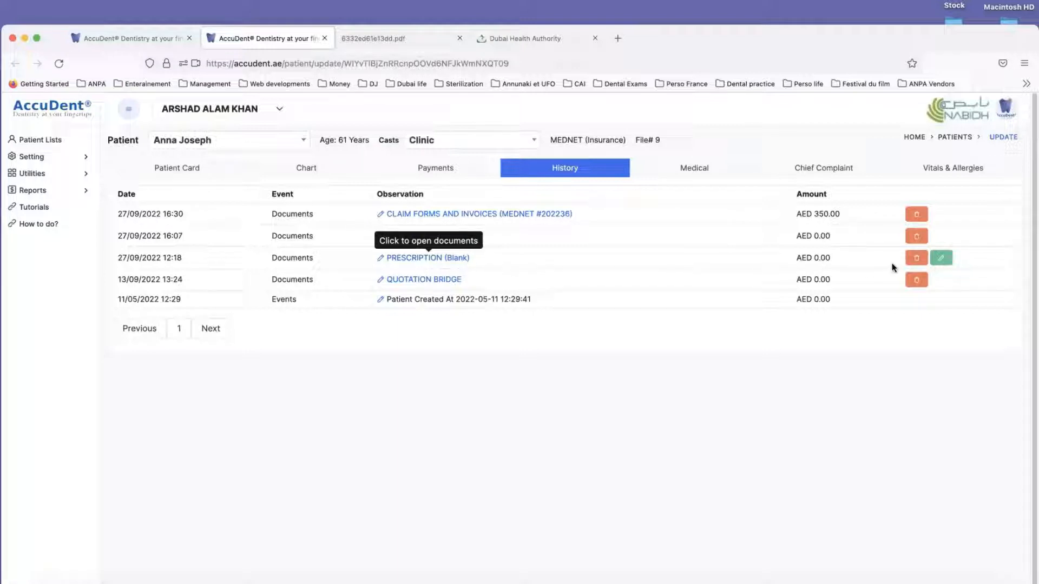
Step: Edit the PRESCRIPTION (Blank) entry to remove FLAGYL 200 mg, save it as a new PDF, and return to the patient's history
left_click(942, 260)
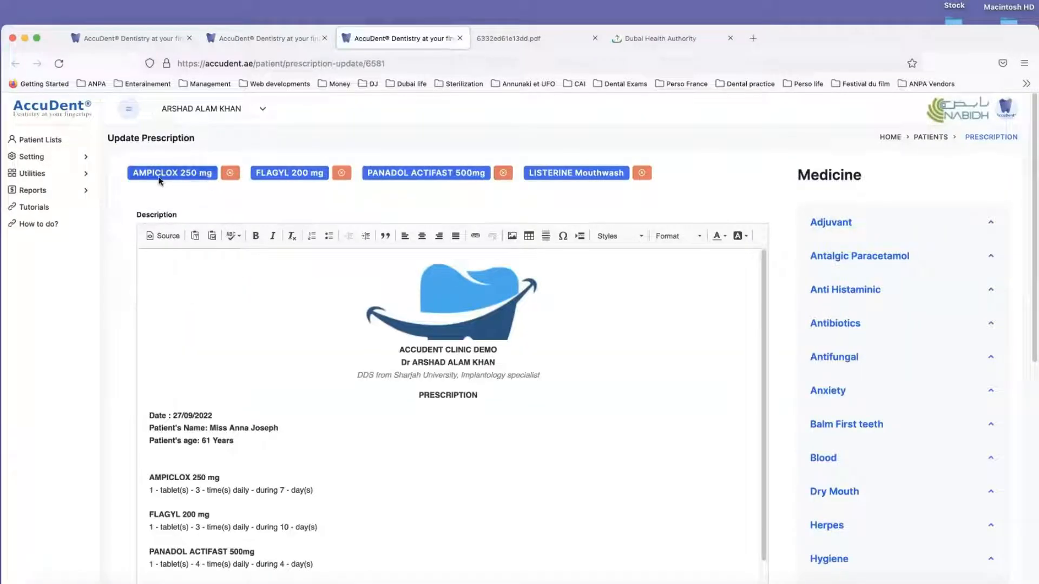
left_click(343, 174)
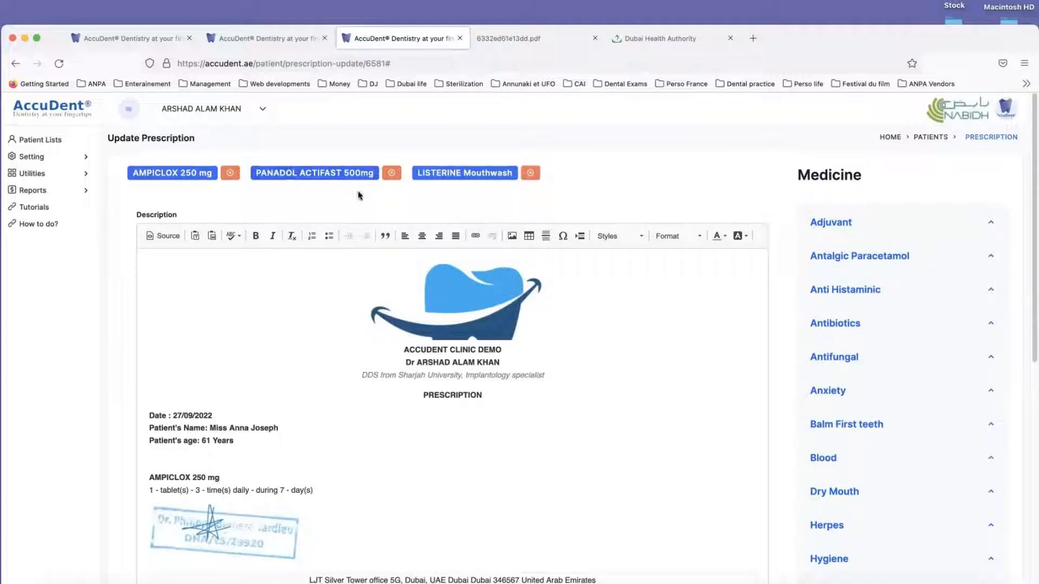
scroll(218, 324, "down", 10)
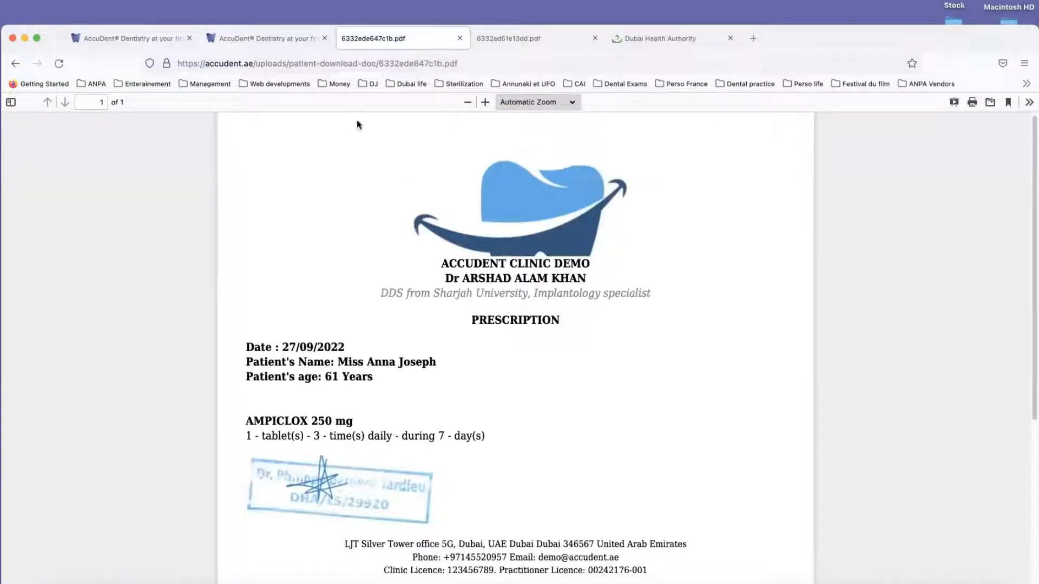
left_click(287, 38)
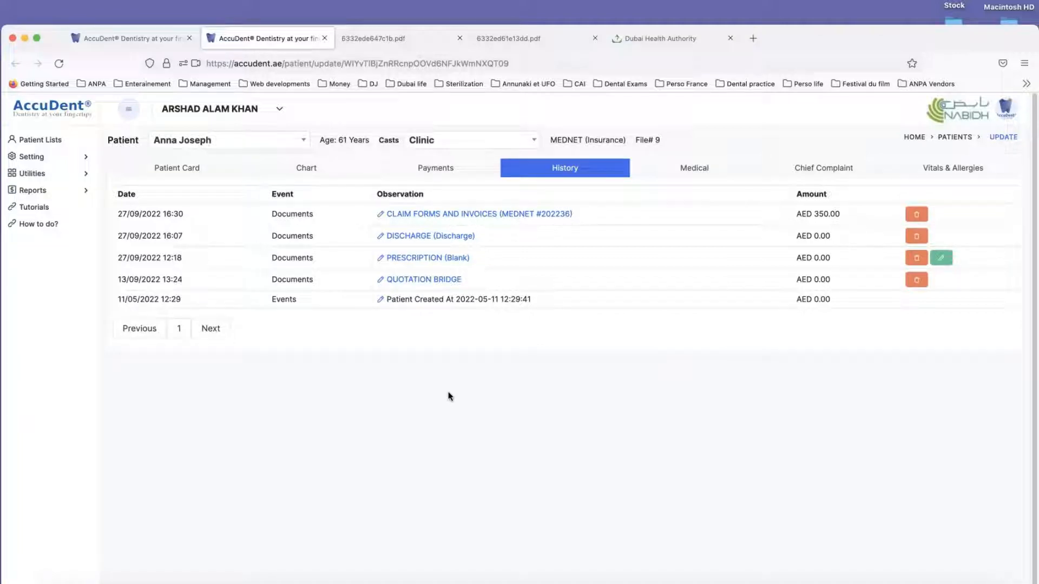
Step: Open the patient's uploaded images from the chart and view the IMAGE category
left_click(307, 169)
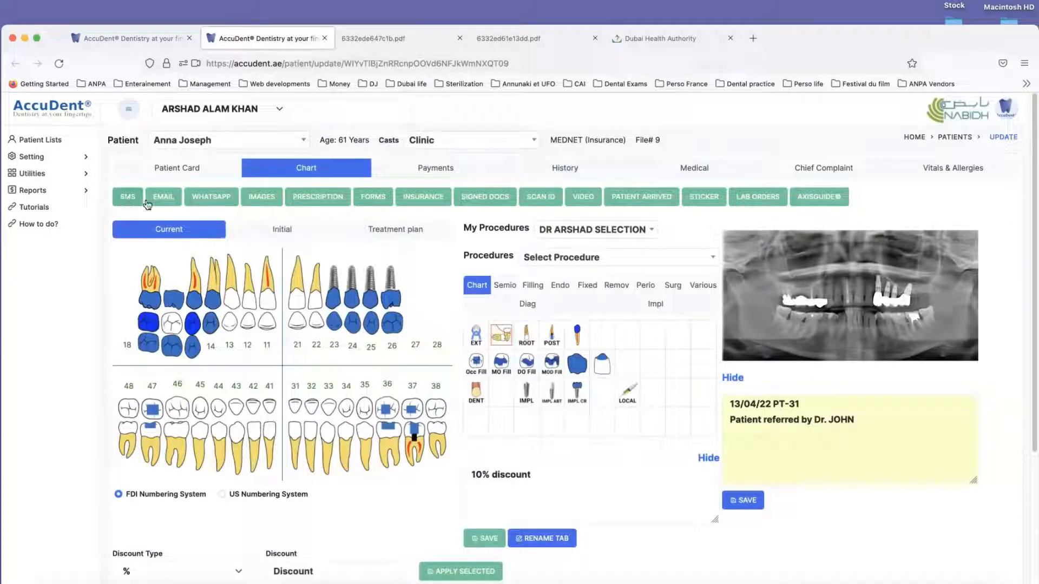
left_click(267, 201)
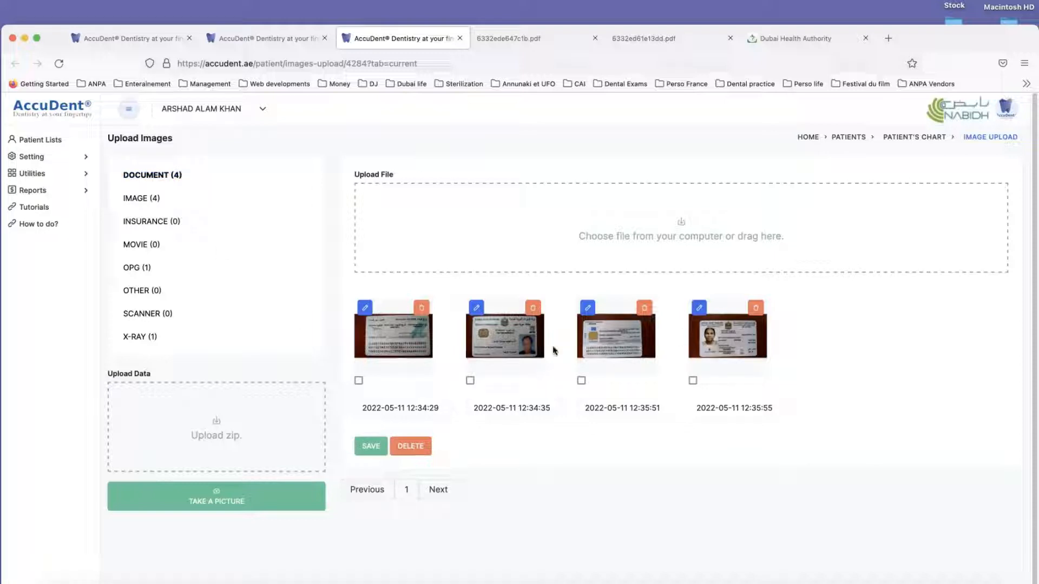
left_click(138, 200)
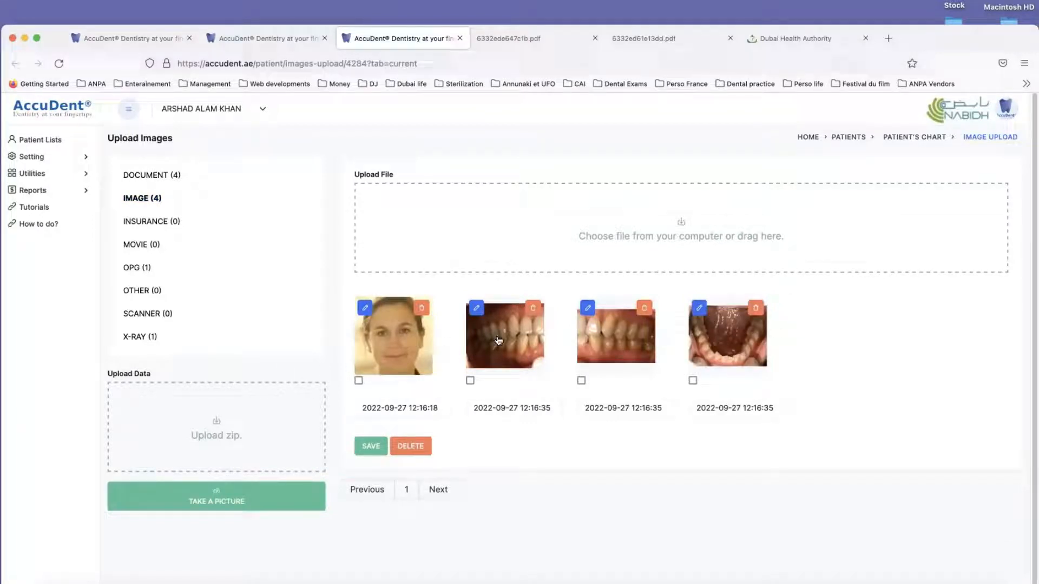
Step: Try flipping the second photo in the IMAGE category horizontally, flip it back, and close the editor without saving
left_click(476, 309)
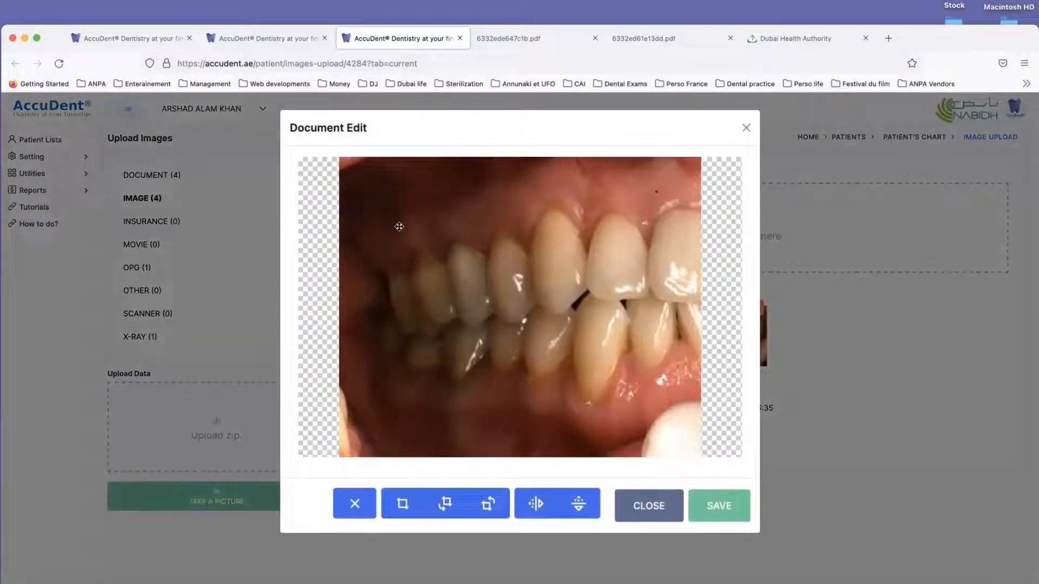
left_click(536, 504)
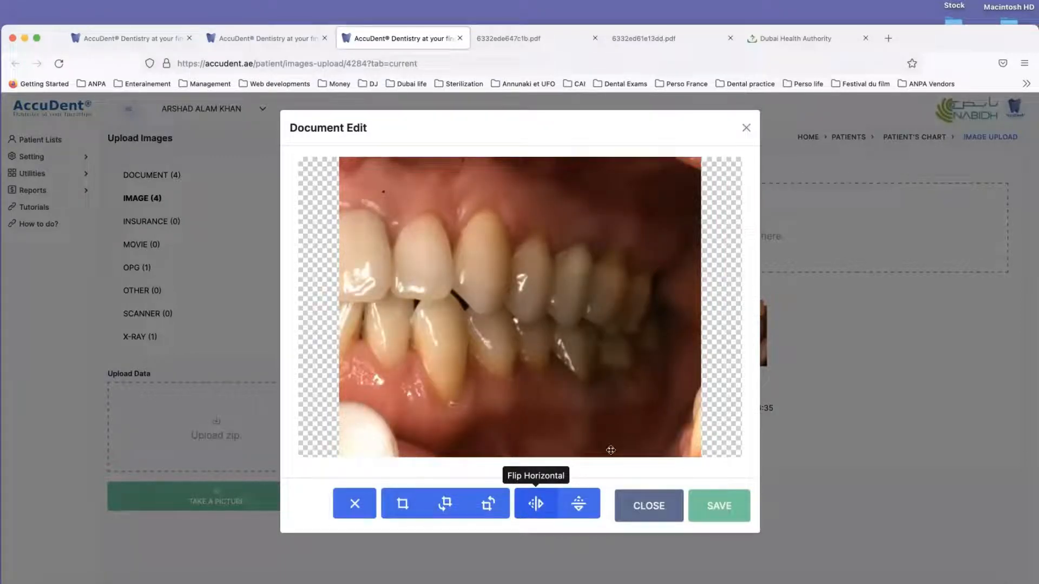
left_click(537, 505)
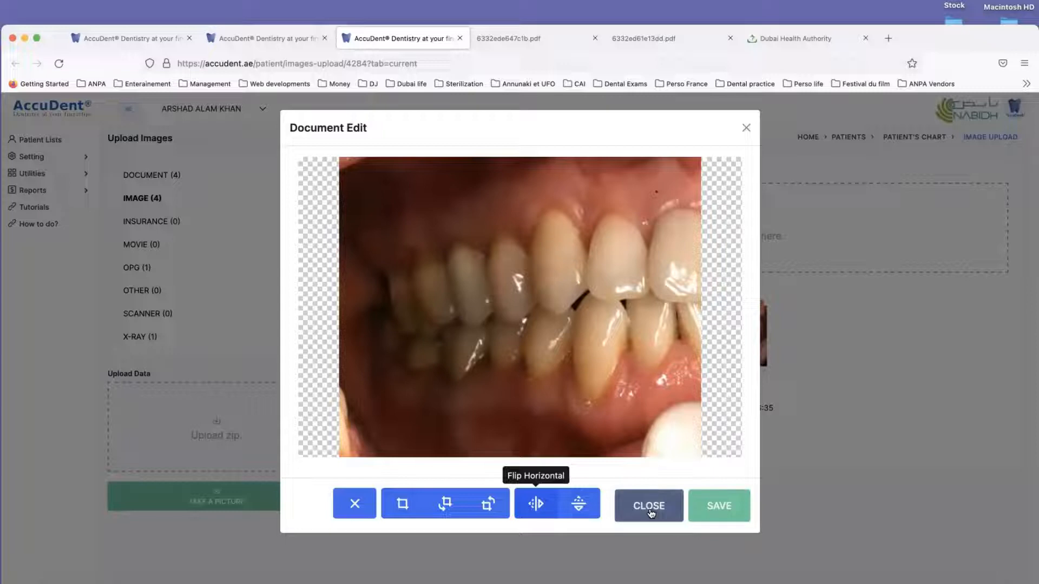
left_click(747, 129)
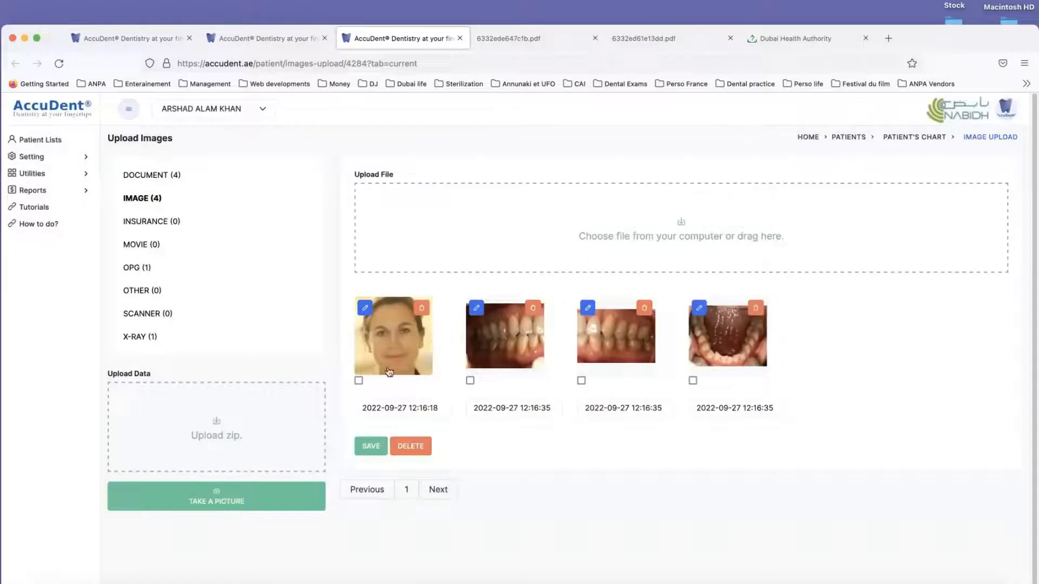
Step: Look through the patient's INSURANCE, MOVIE, OPG, OTHER, SCANNER and X-RAY upload categories
left_click(141, 221)
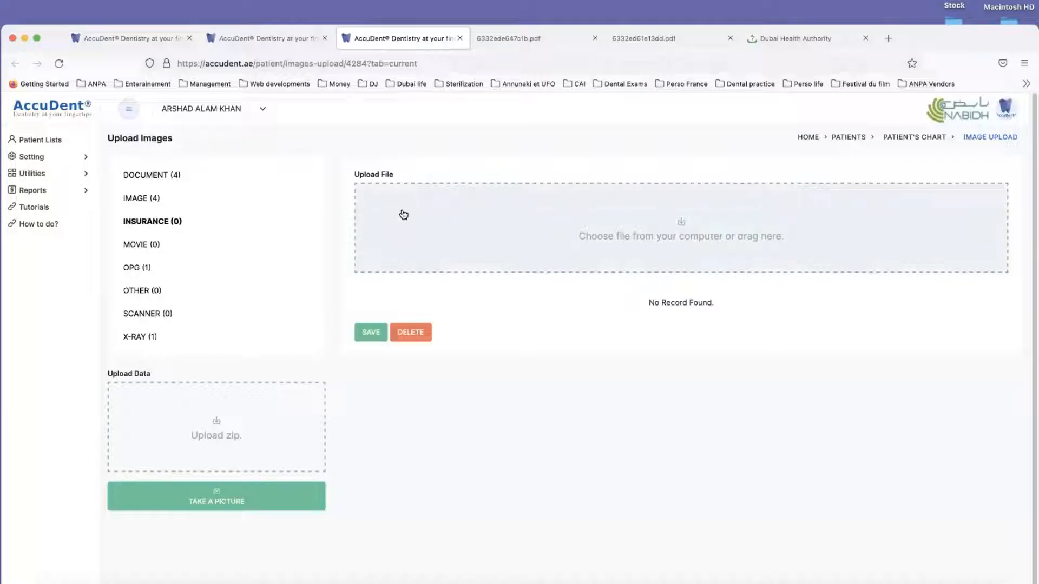
left_click(138, 244)
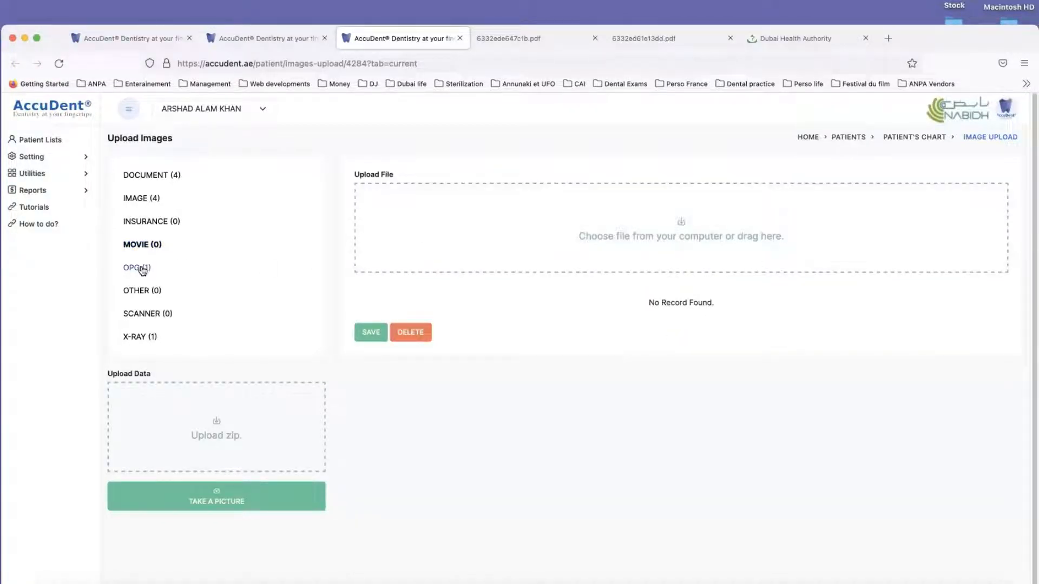
left_click(144, 269)
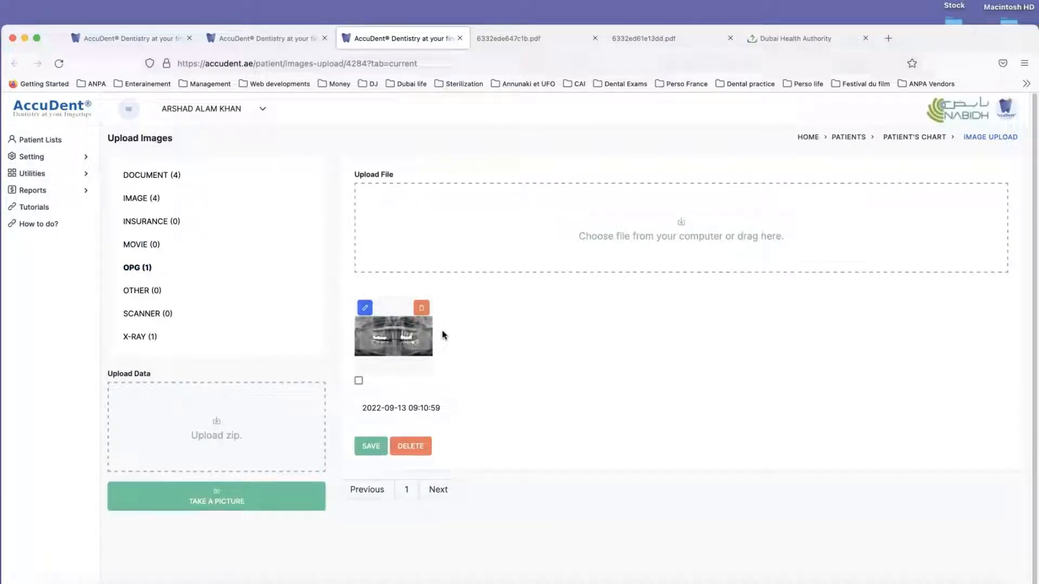
left_click(138, 294)
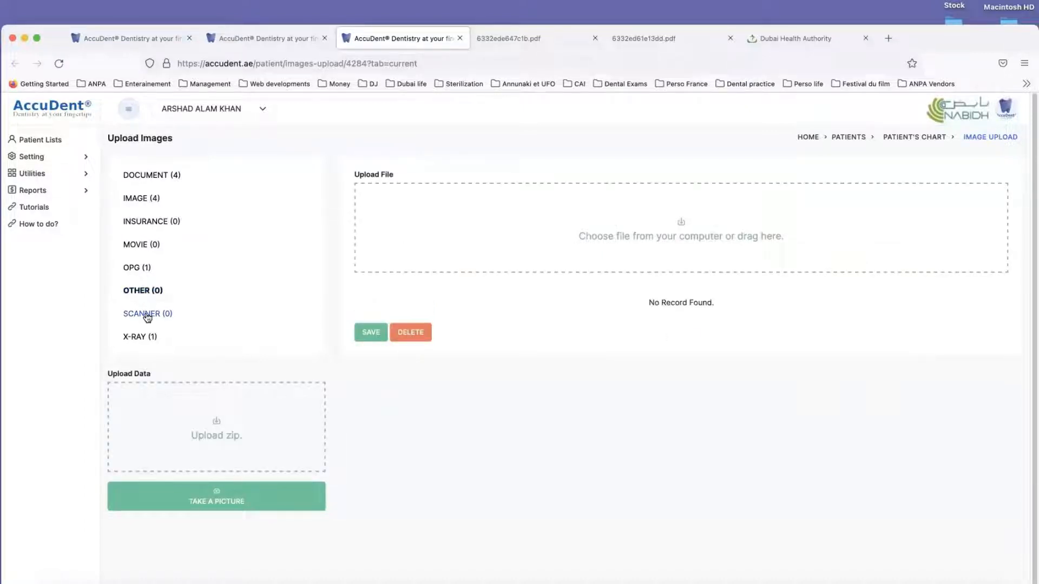
left_click(147, 316)
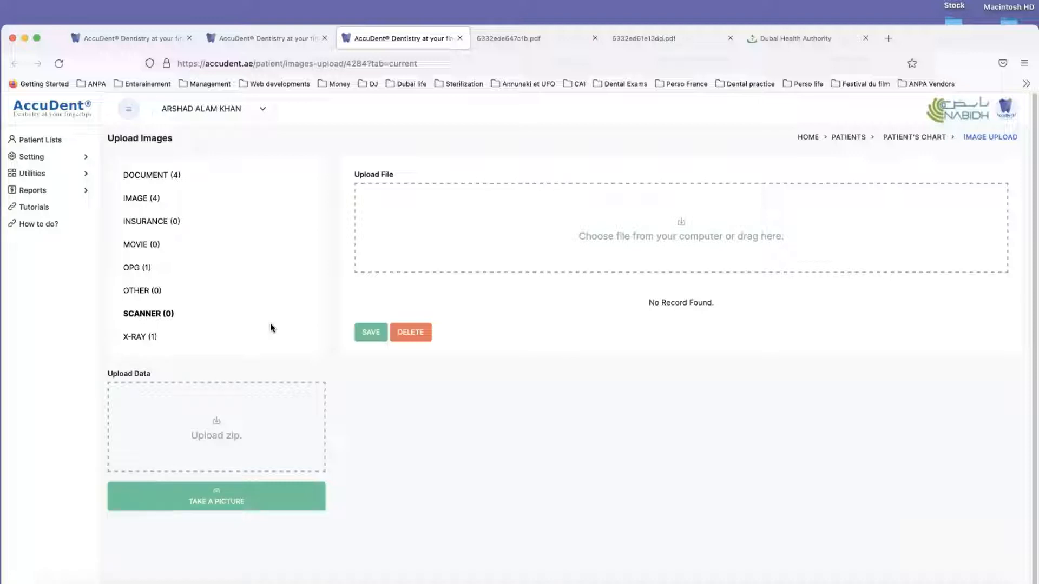
left_click(148, 317)
left_click(142, 337)
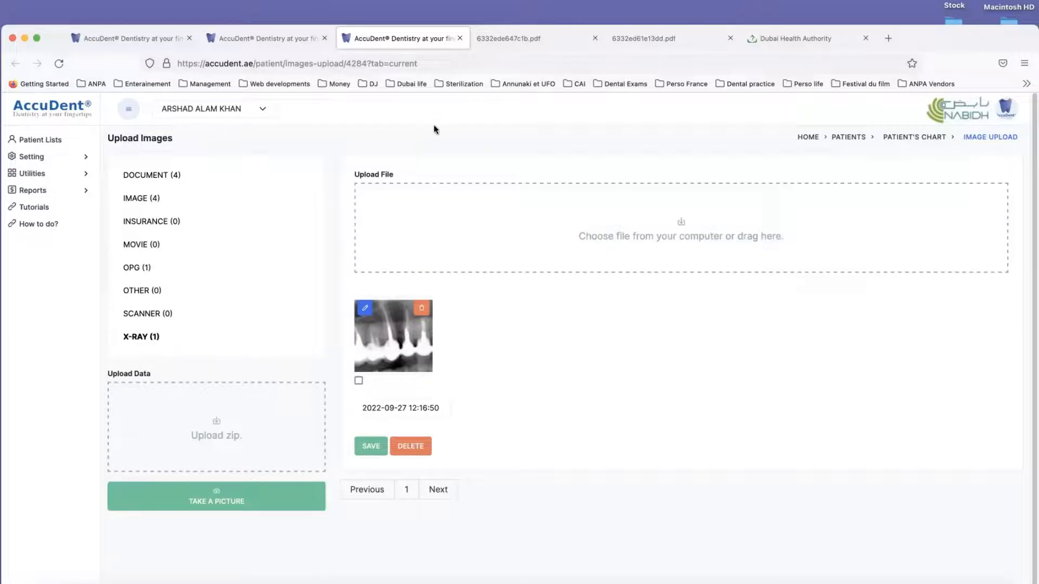
Step: Start an email to the patient from the chart using the Documents template
left_click(265, 32)
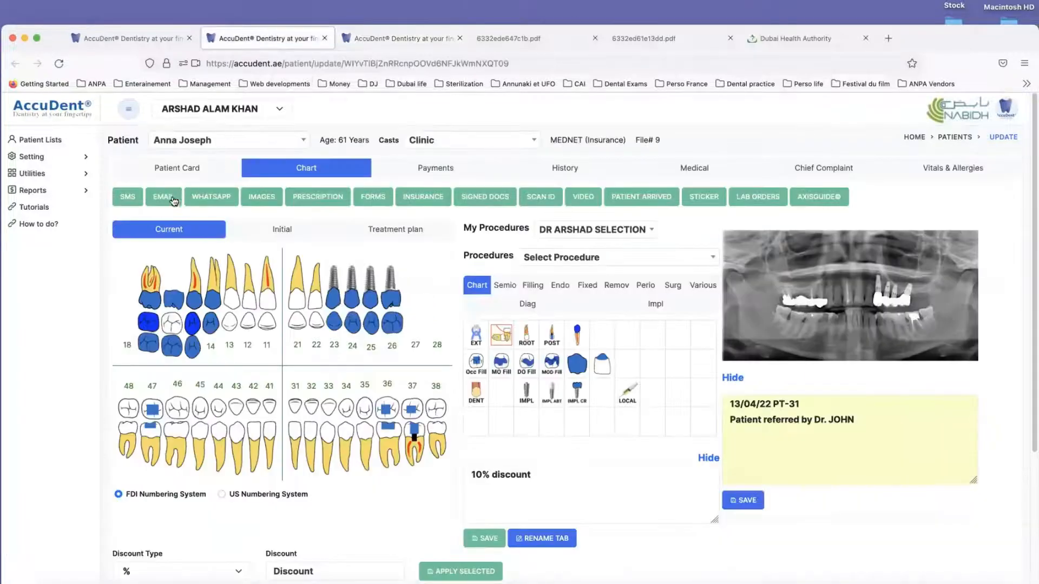
left_click(163, 197)
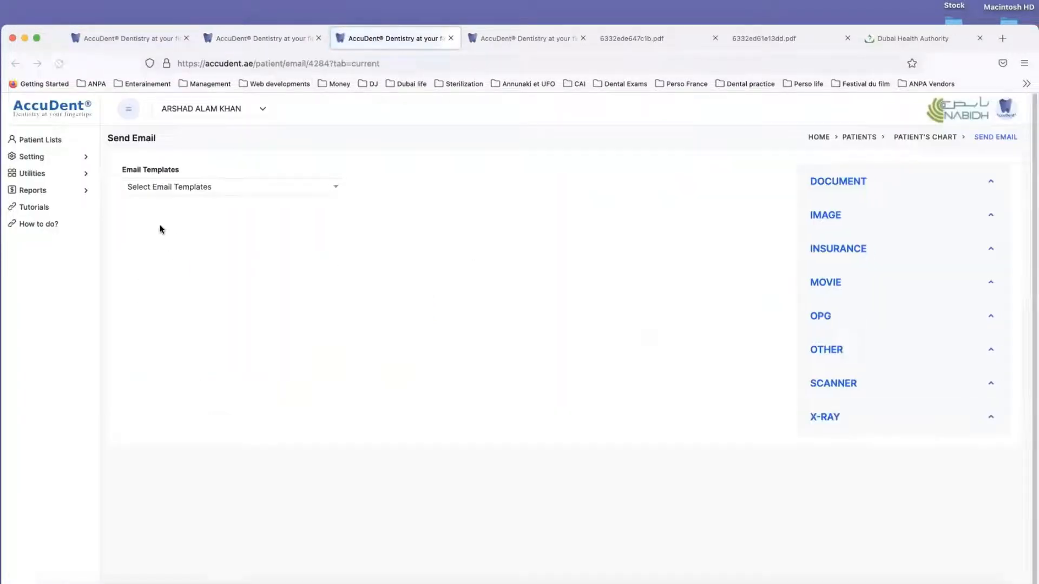
left_click(162, 190)
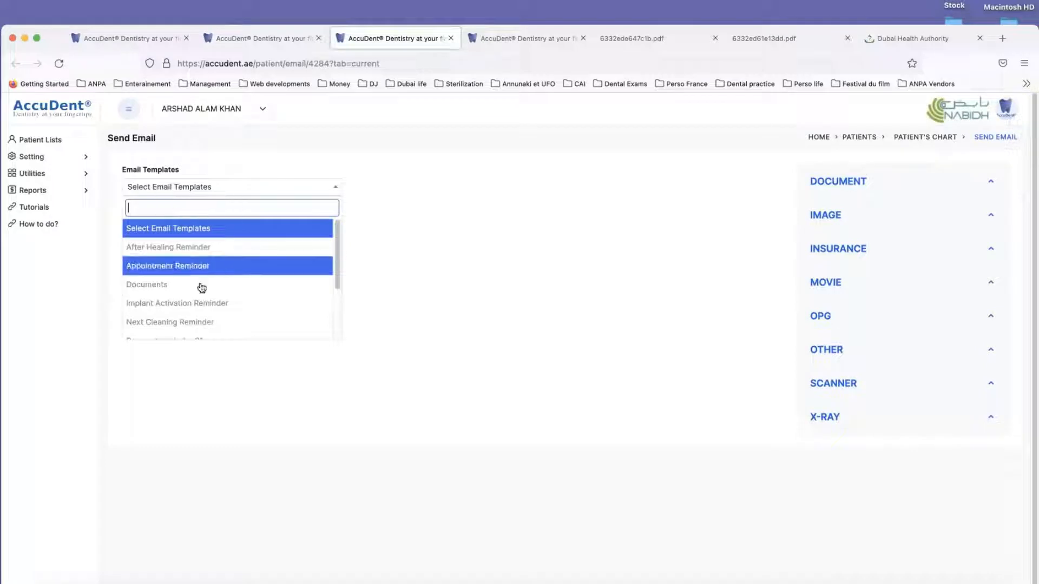
scroll(202, 295, "down", 3)
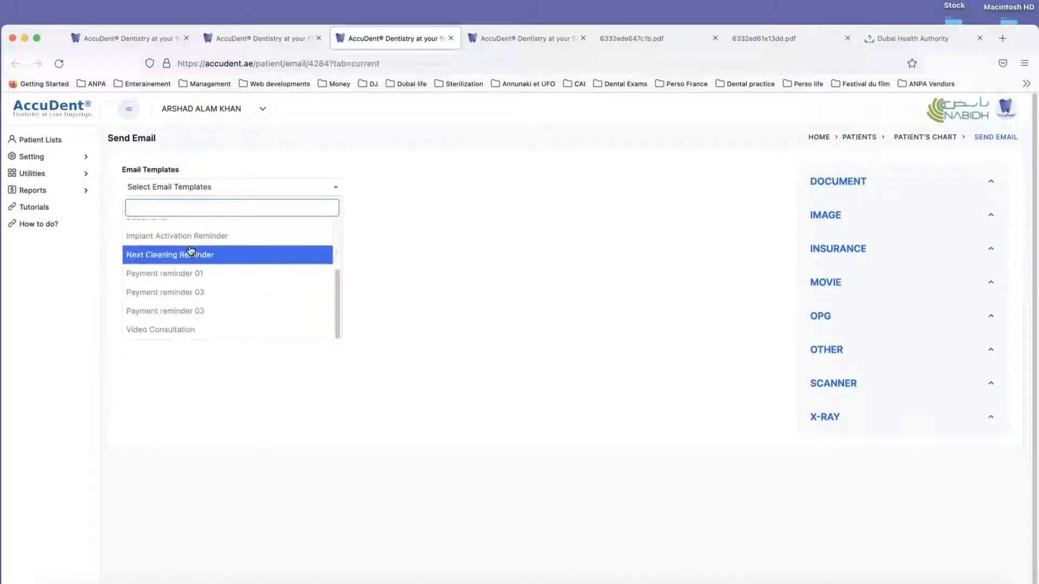
scroll(206, 257, "up", 3)
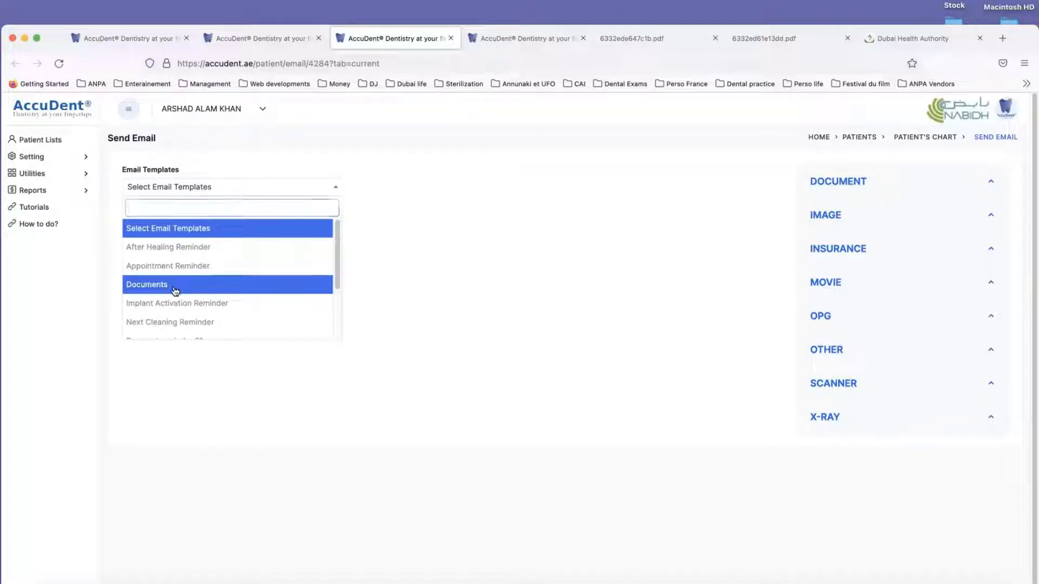
left_click(174, 288)
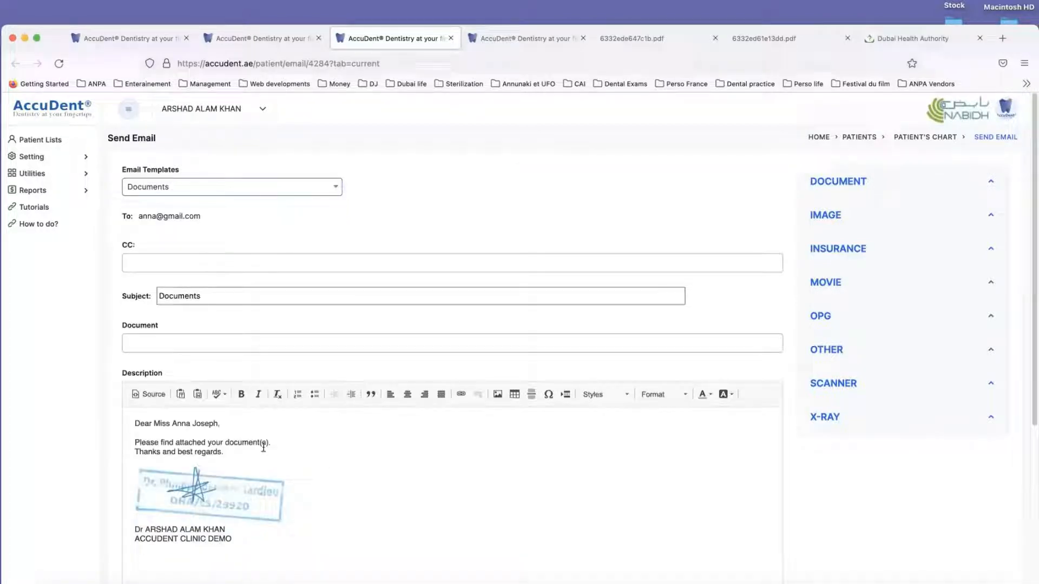
Step: Insert the patient's X-ray on a new line below "Please find attached your document(s)." in the email body, and return to the image uploads
left_click(276, 443)
key("Return")
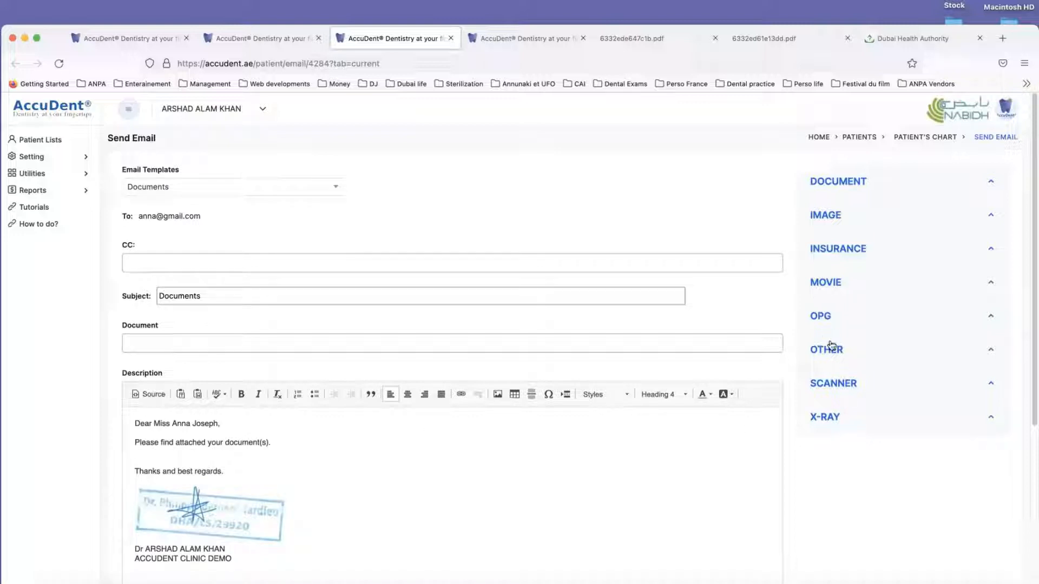
left_click(835, 420)
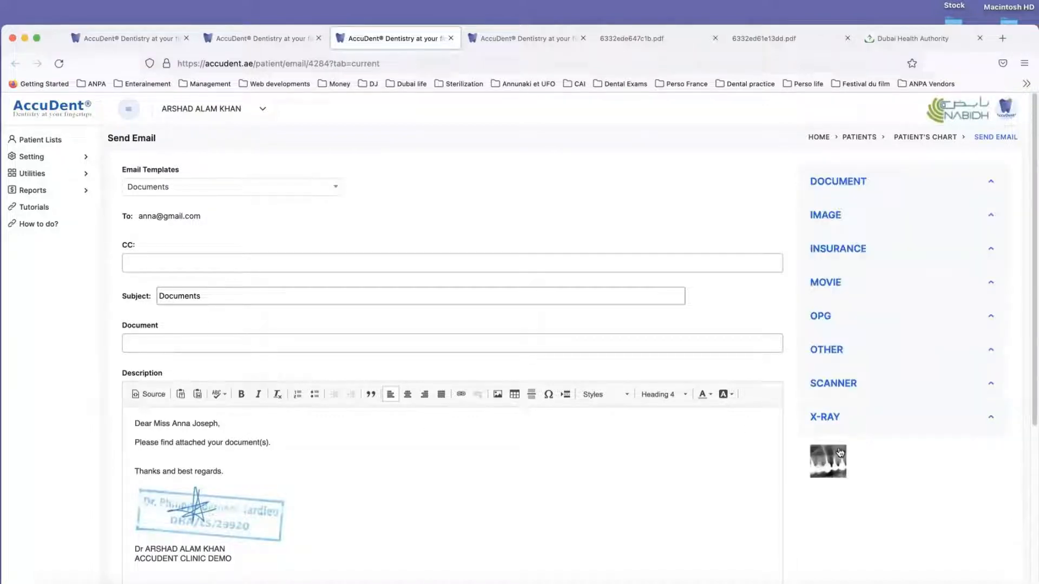
left_click(836, 467)
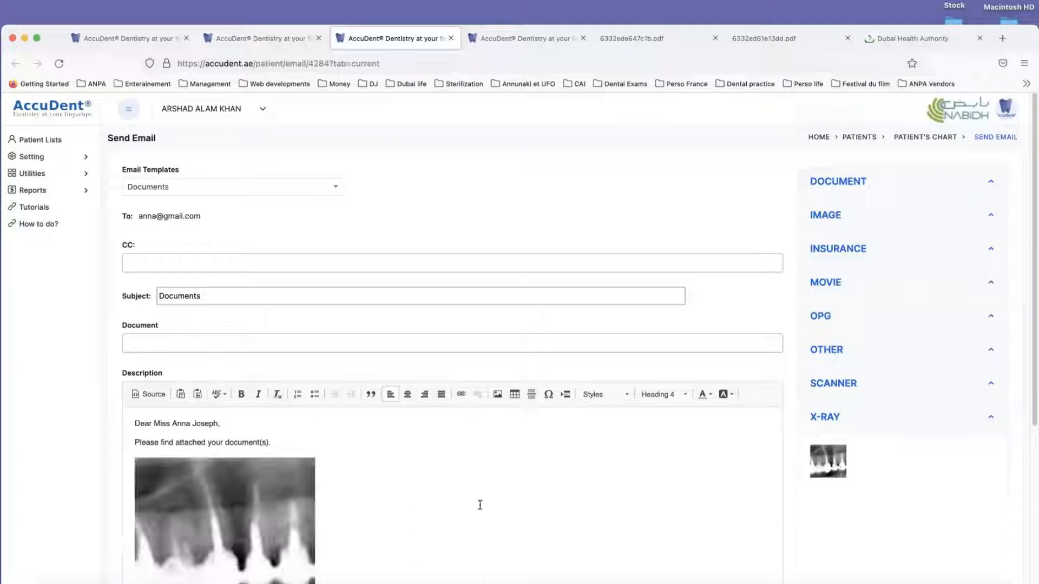
scroll(476, 506, "down", 3)
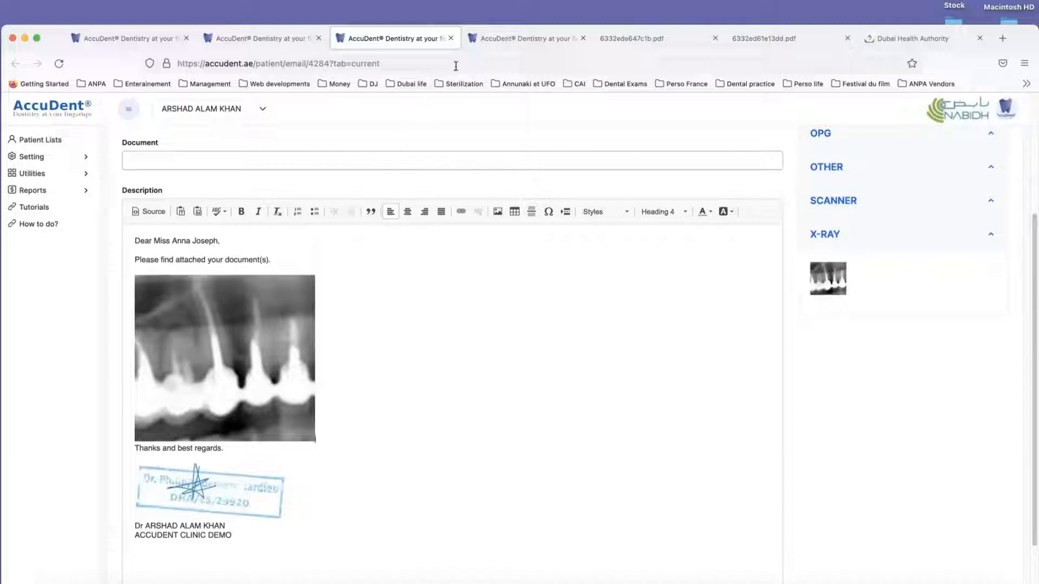
left_click(562, 39)
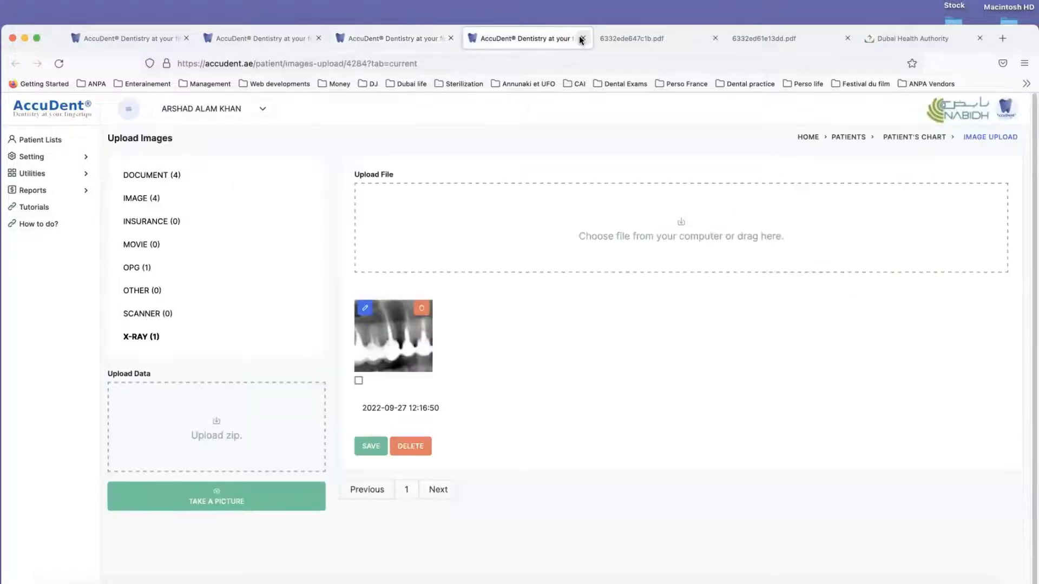
Step: Close the image uploads, the patient email and both prescription PDFs, and return to the patient's chart
left_click(582, 39)
left_click(400, 40)
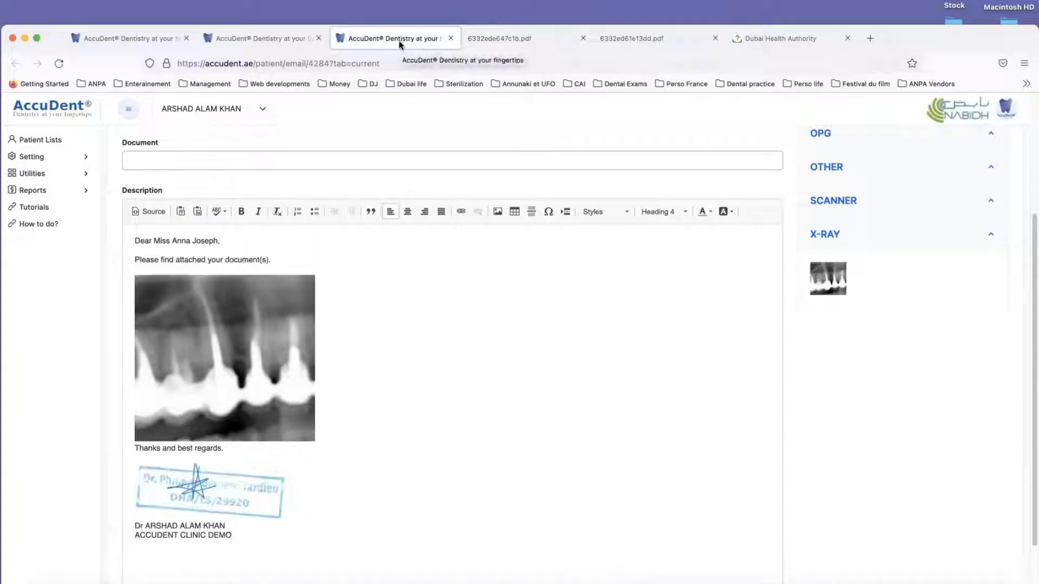
left_click(452, 39)
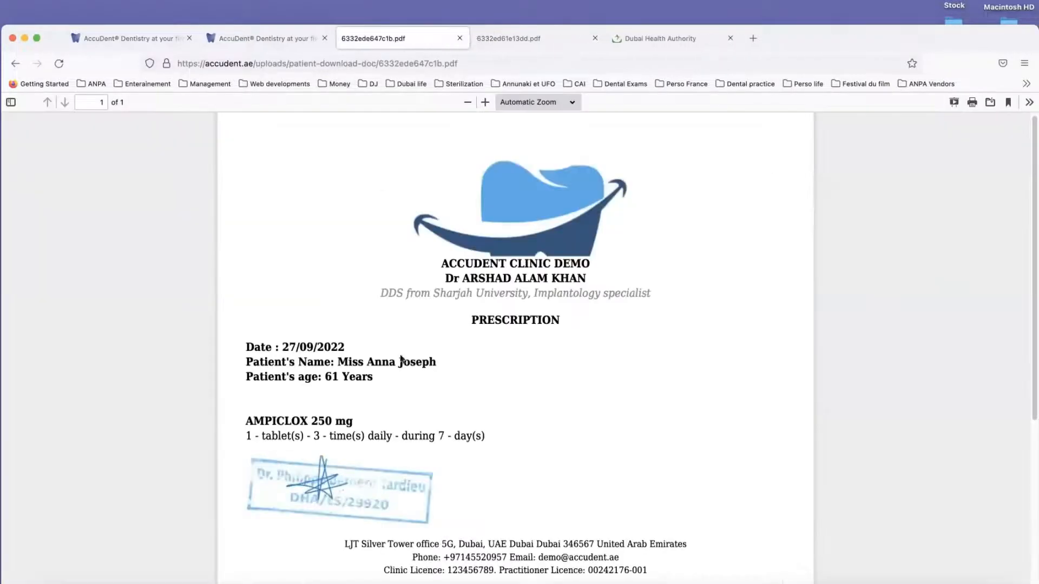
left_click(459, 38)
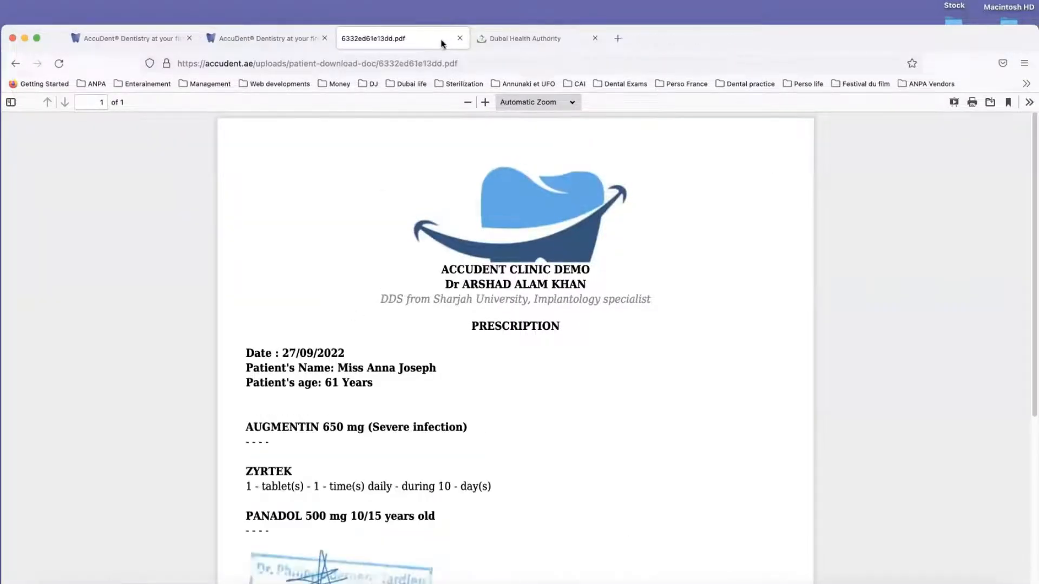
left_click(459, 38)
left_click(274, 38)
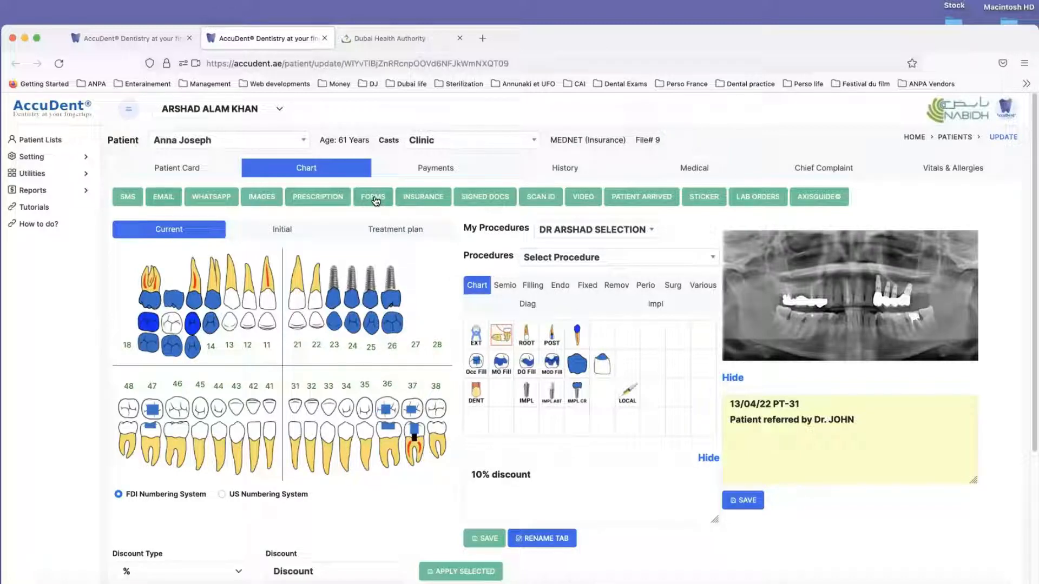
Step: Open the patient's signed documents, look through the available consent templates, and load Informed Consent Extractions
left_click(480, 200)
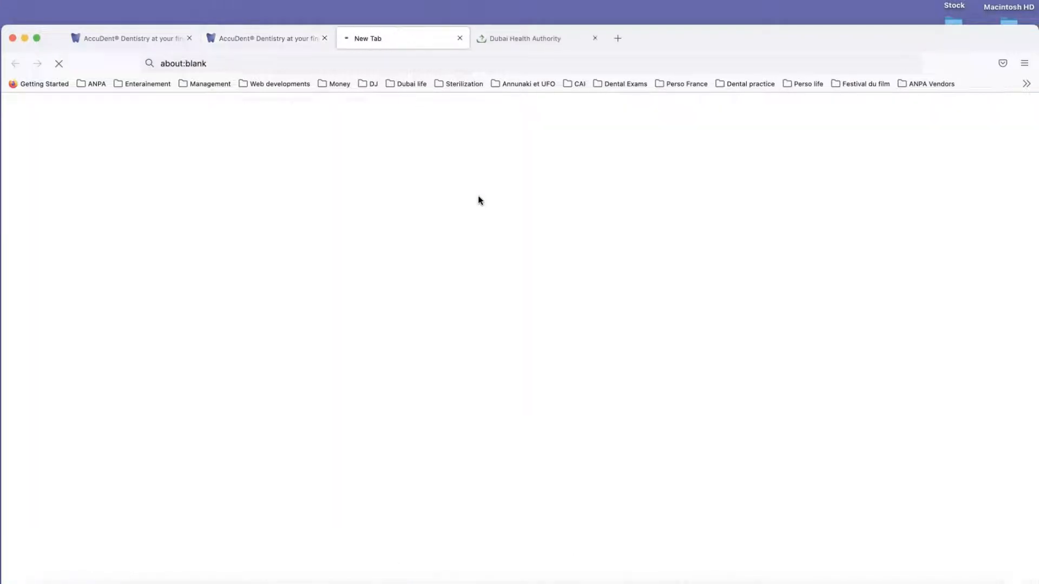
left_click(246, 186)
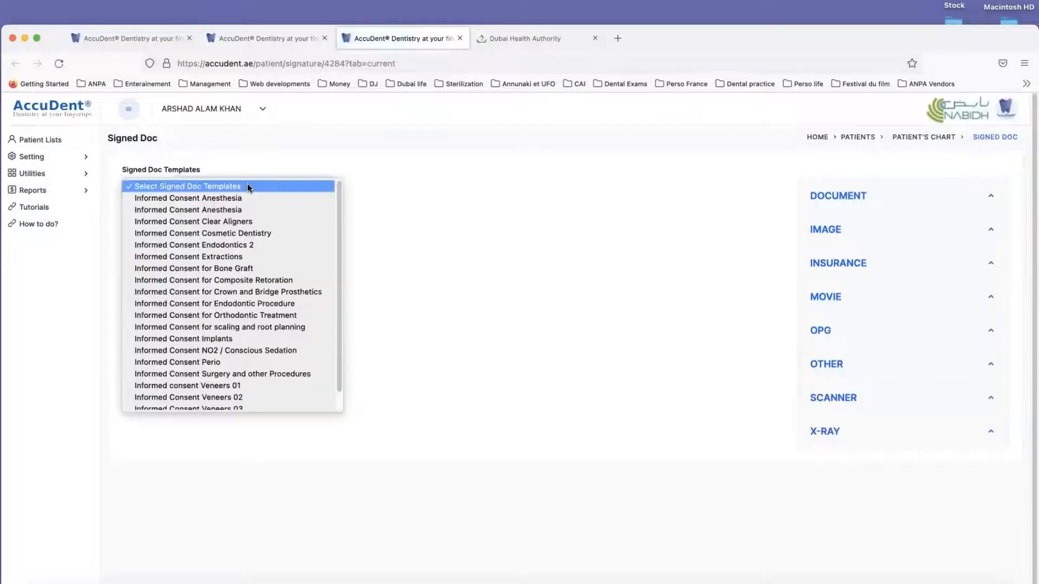
left_click(248, 184)
left_click(247, 184)
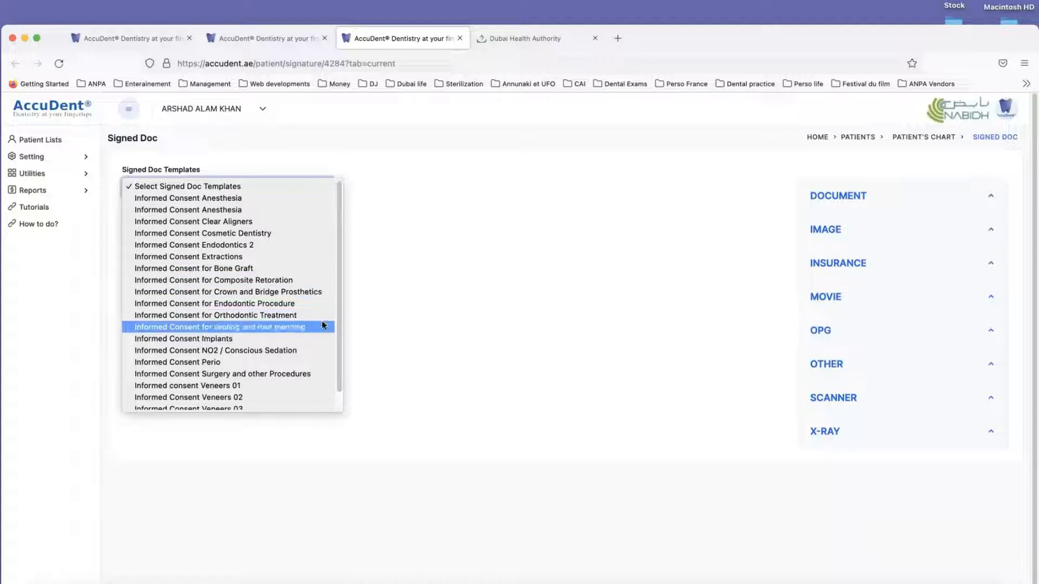
left_click(476, 342)
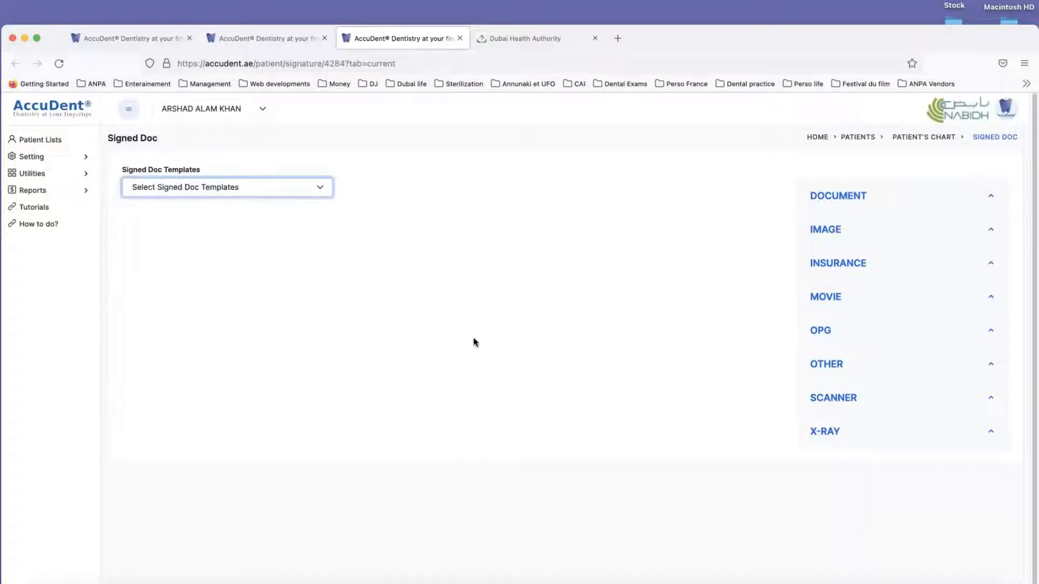
left_click(251, 186)
left_click(251, 185)
left_click(249, 185)
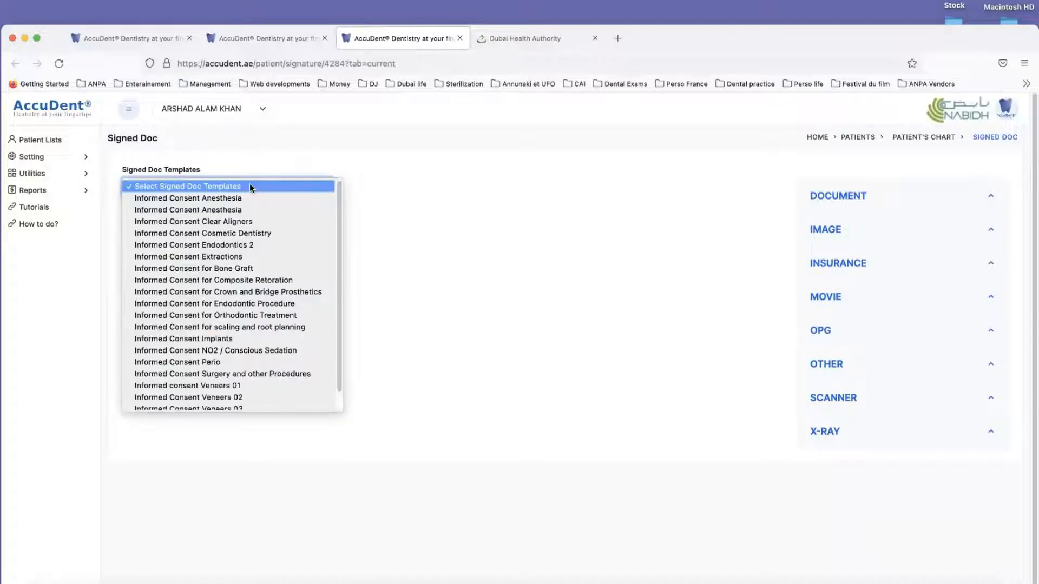
left_click(236, 257)
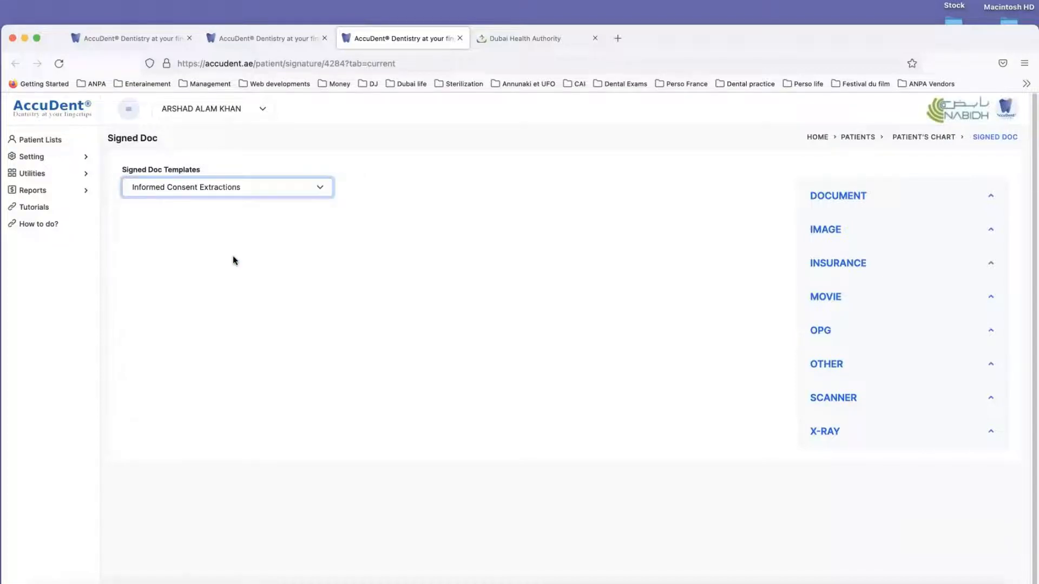
Step: Review the extraction consent text down to the signature table and open the form for digital signature
scroll(264, 348, "down", 3)
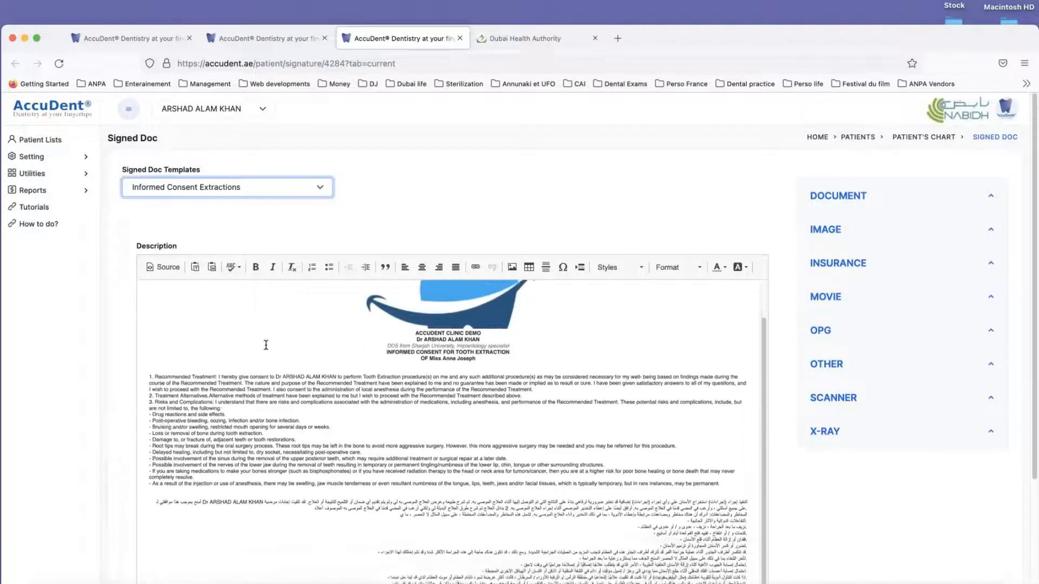
scroll(136, 374, "down", 5)
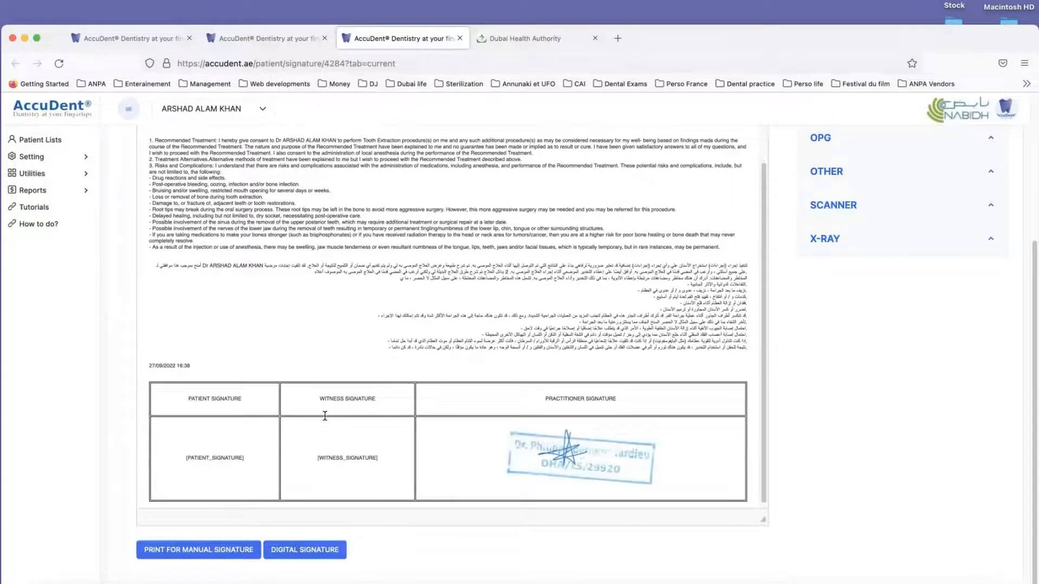
scroll(324, 415, "down", 1)
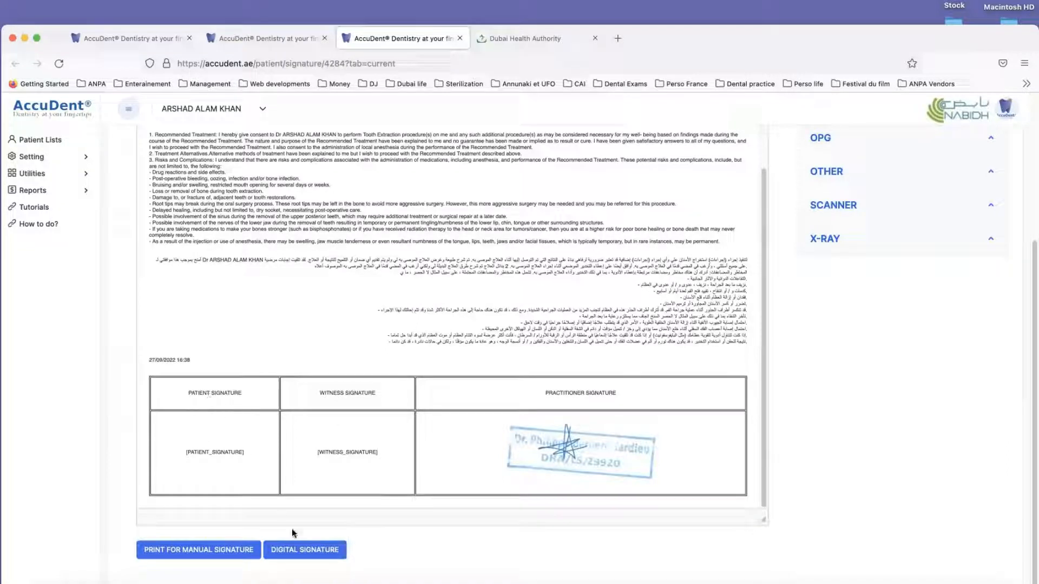
left_click(294, 550)
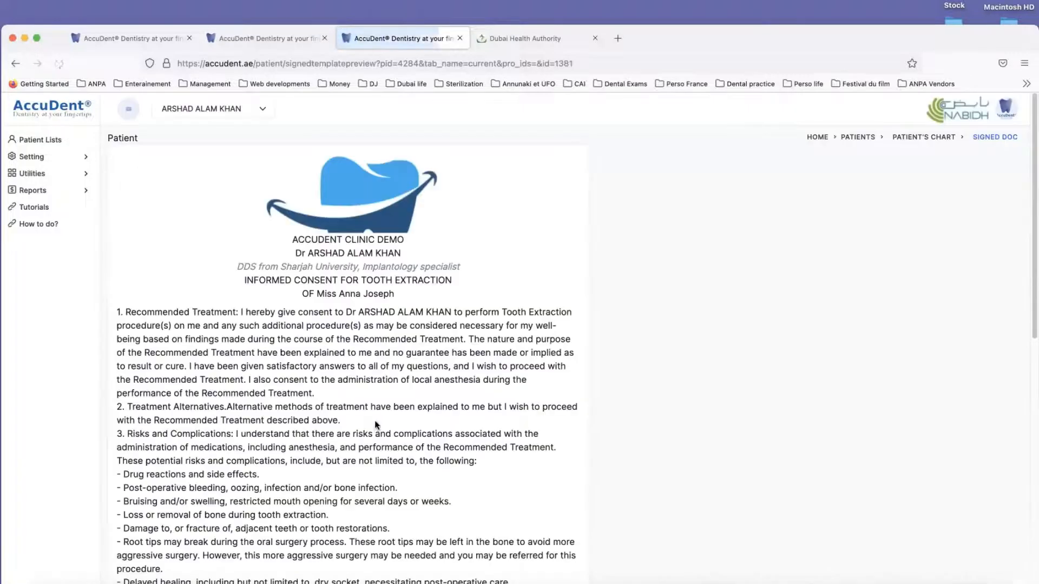
scroll(381, 377, "down", 15)
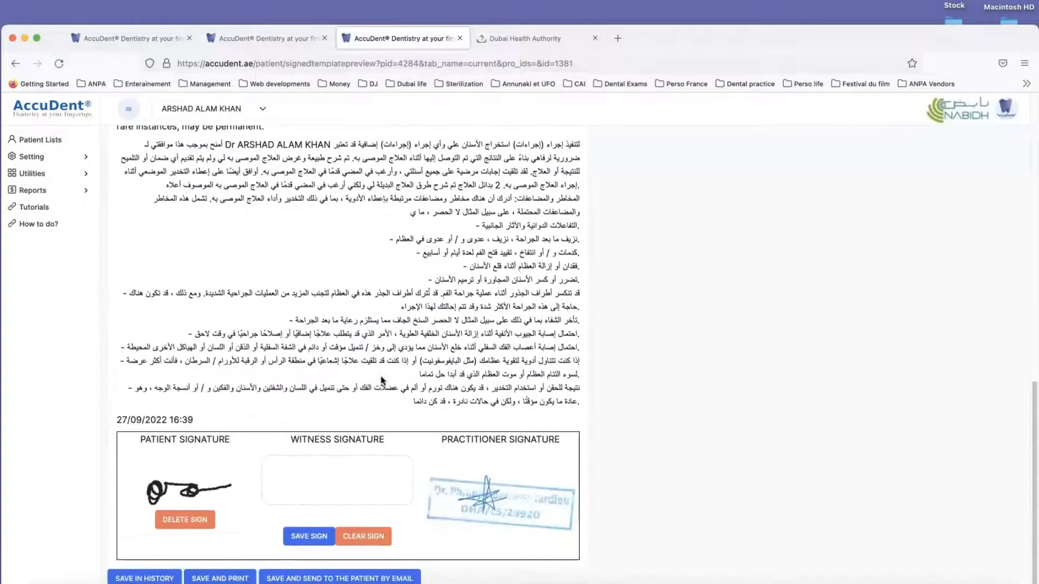
Step: Delete the existing patient signature on the consent form, and draw and save a new one
left_click(189, 521)
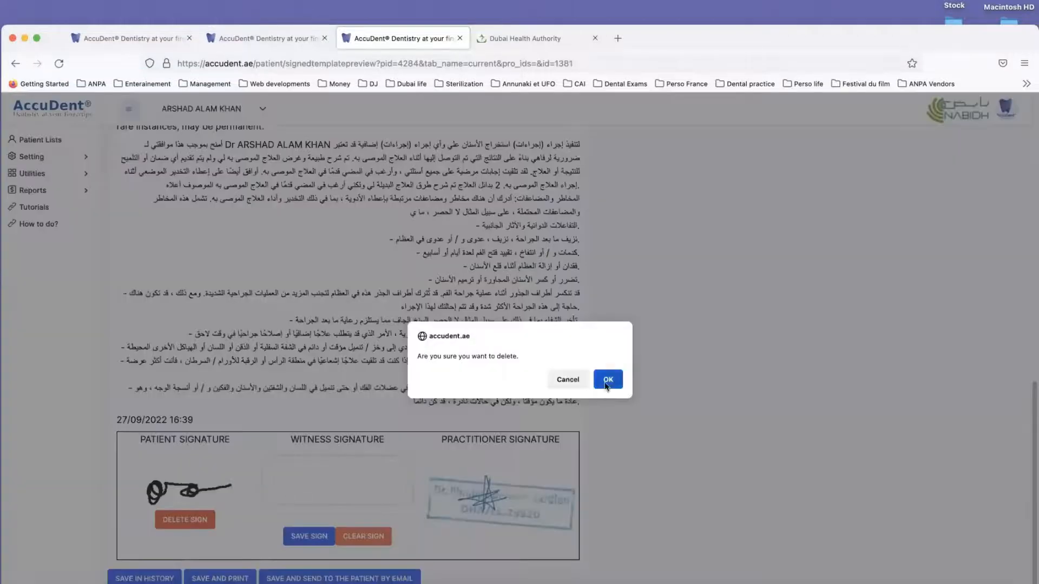
left_click(608, 377)
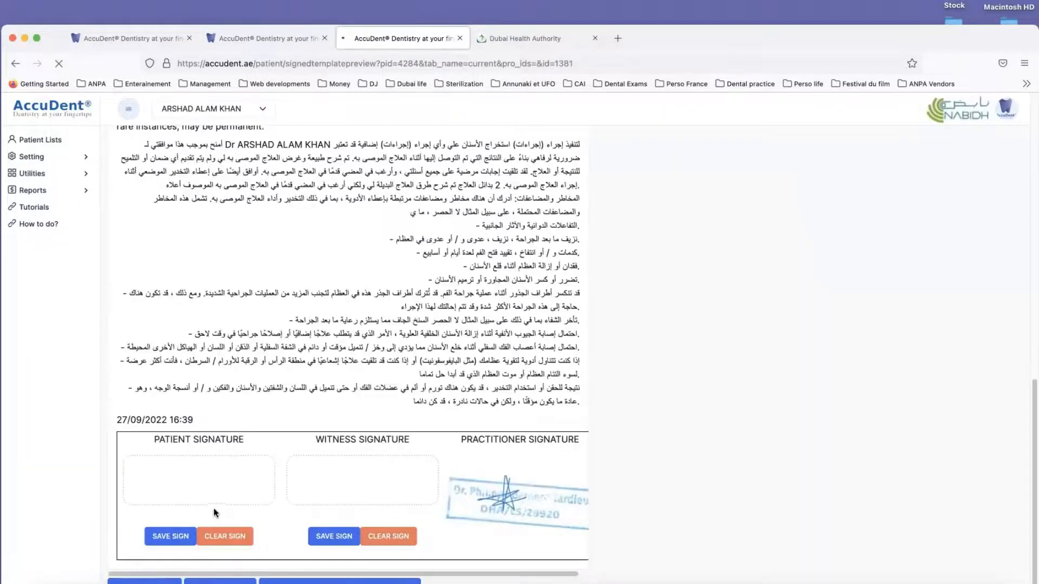
mouse_move(198, 484)
left_mouse_down()
mouse_move(185, 482)
mouse_move(193, 471)
mouse_move(258, 466)
left_mouse_up()
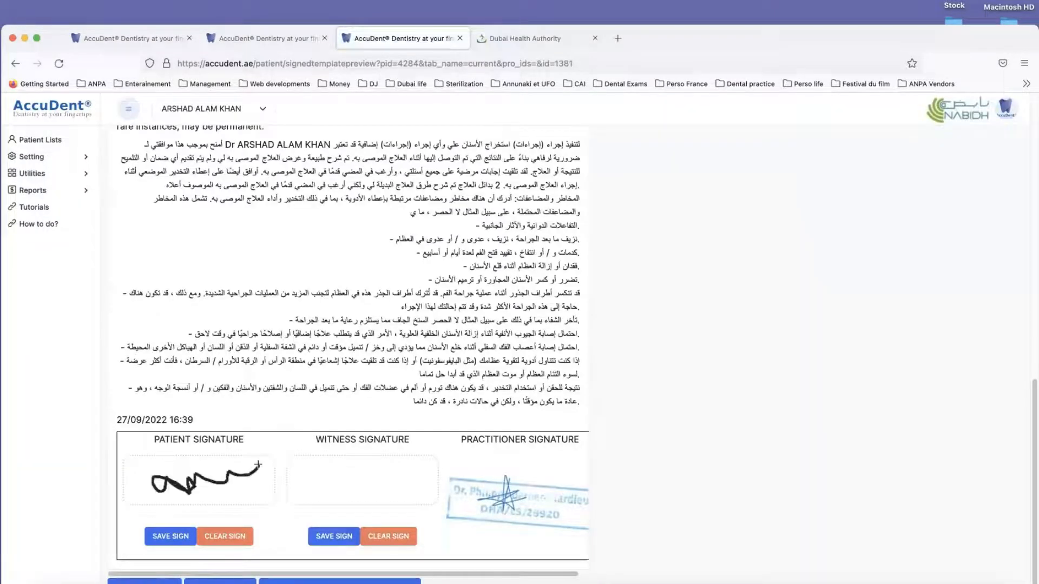
left_click(180, 536)
left_click(609, 379)
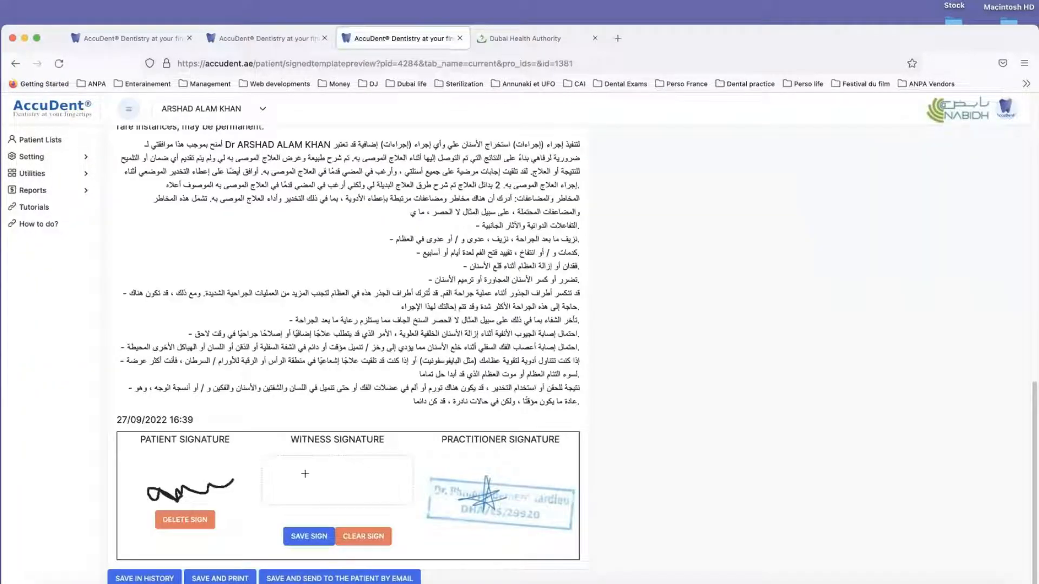
Step: Draw the witness signature on the consent form and save it
mouse_move(283, 480)
left_mouse_down()
mouse_move(305, 471)
mouse_move(324, 486)
mouse_move(396, 475)
left_mouse_up()
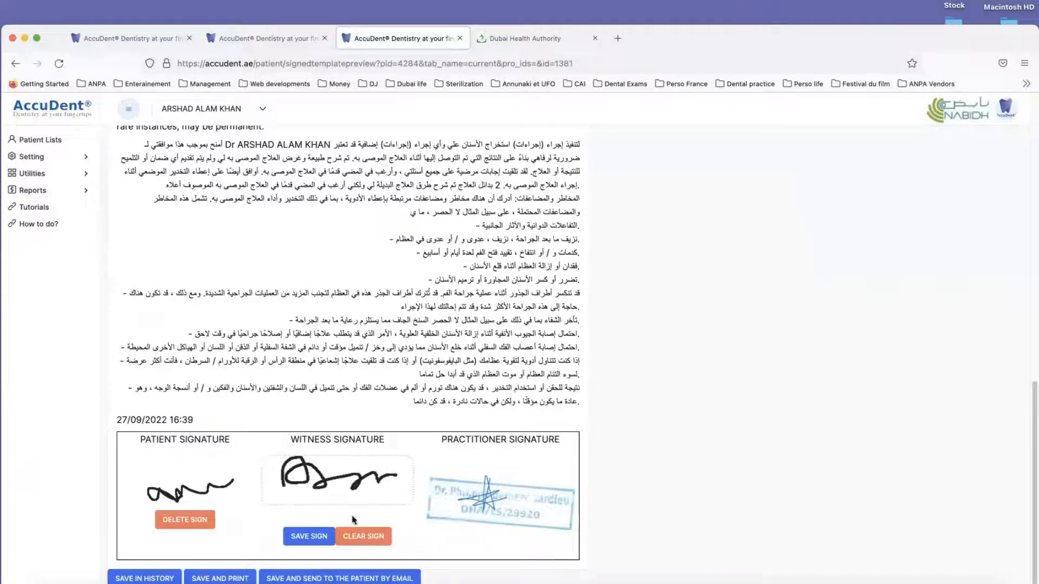
left_click(326, 538)
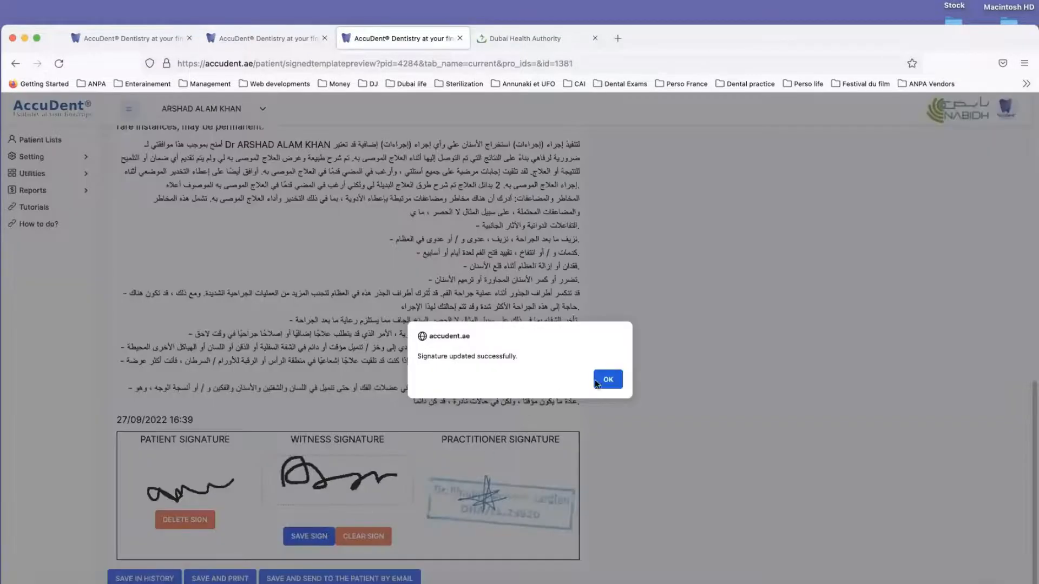
left_click(596, 380)
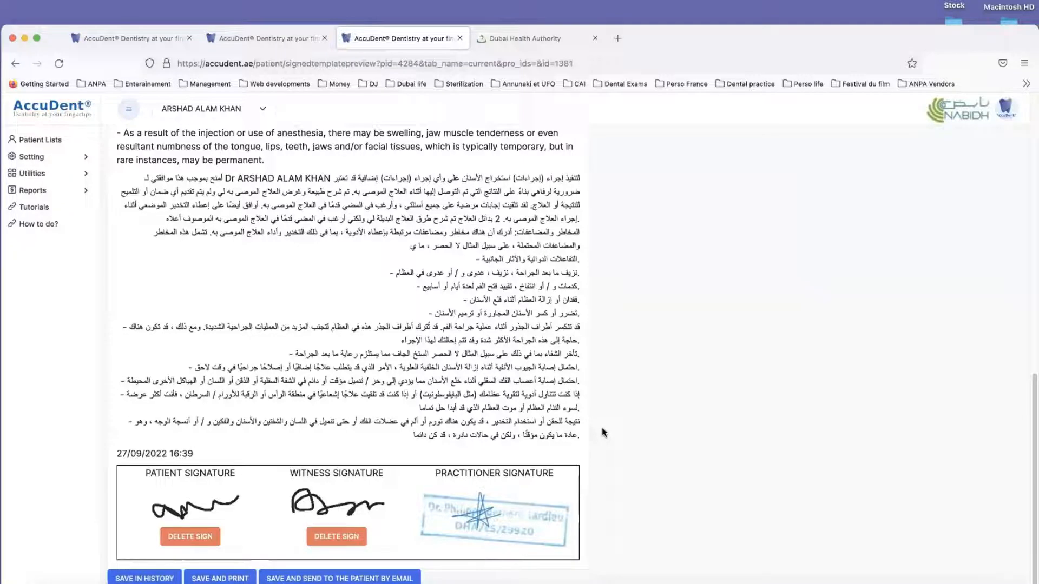
Step: Look over the signed extraction consent and save it in the patient's history
scroll(603, 432, "up", 4)
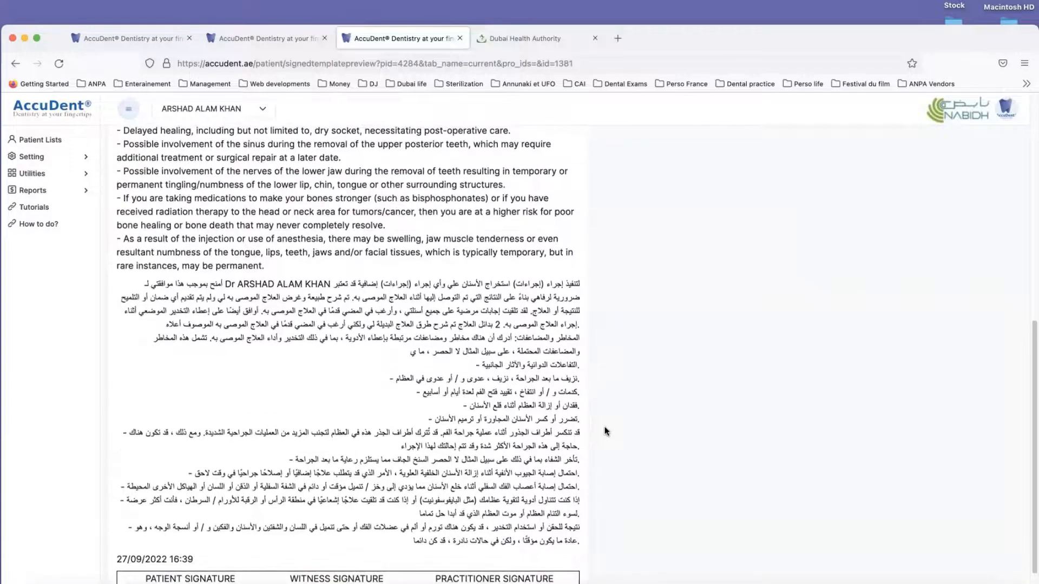
scroll(606, 431, "down", 3)
scroll(605, 431, "down", 2)
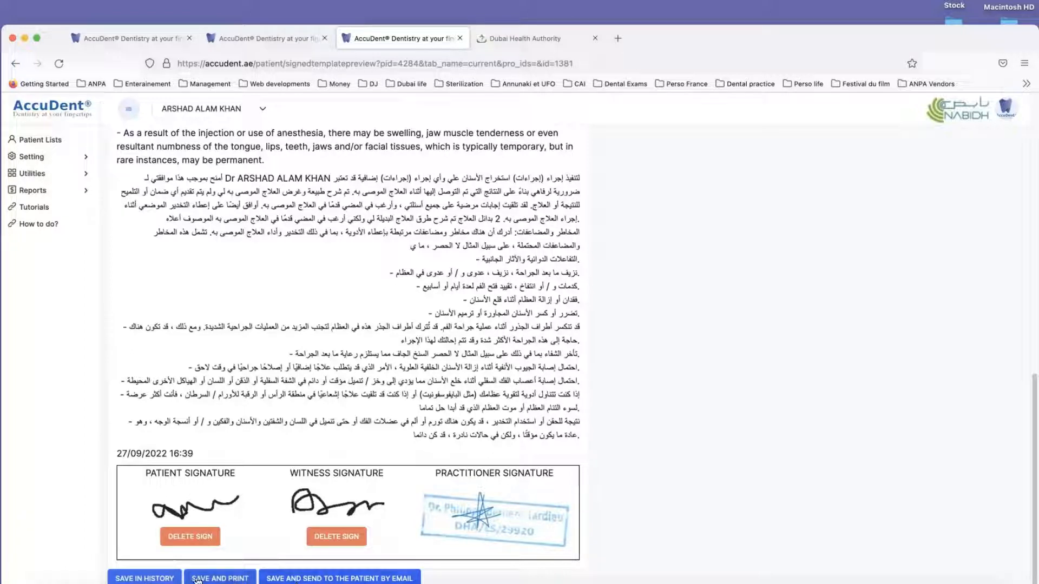
left_click(154, 579)
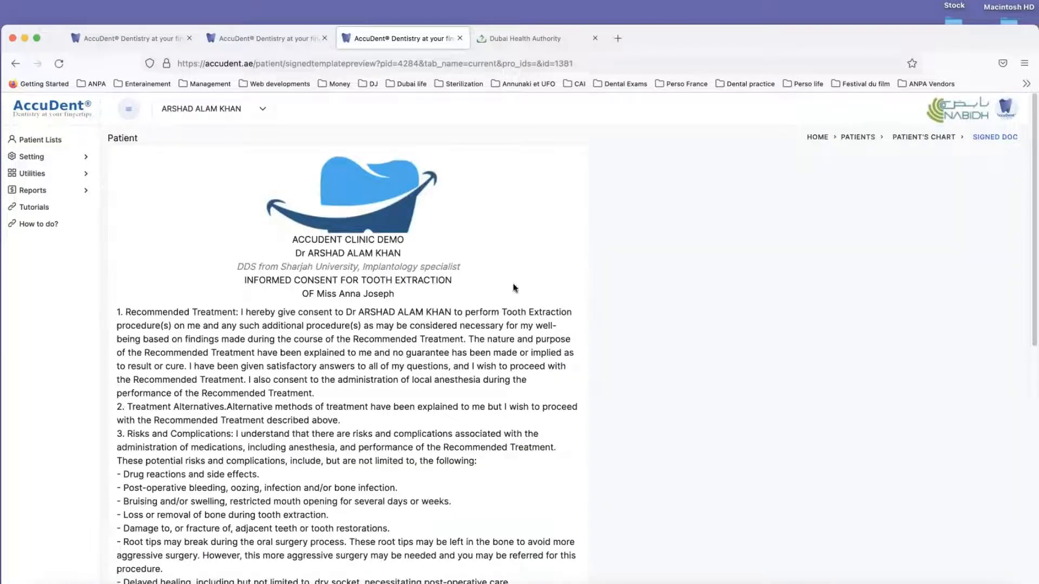
Step: Close the signed consent page and check the patient's history entries before returning to the chart
left_click(459, 37)
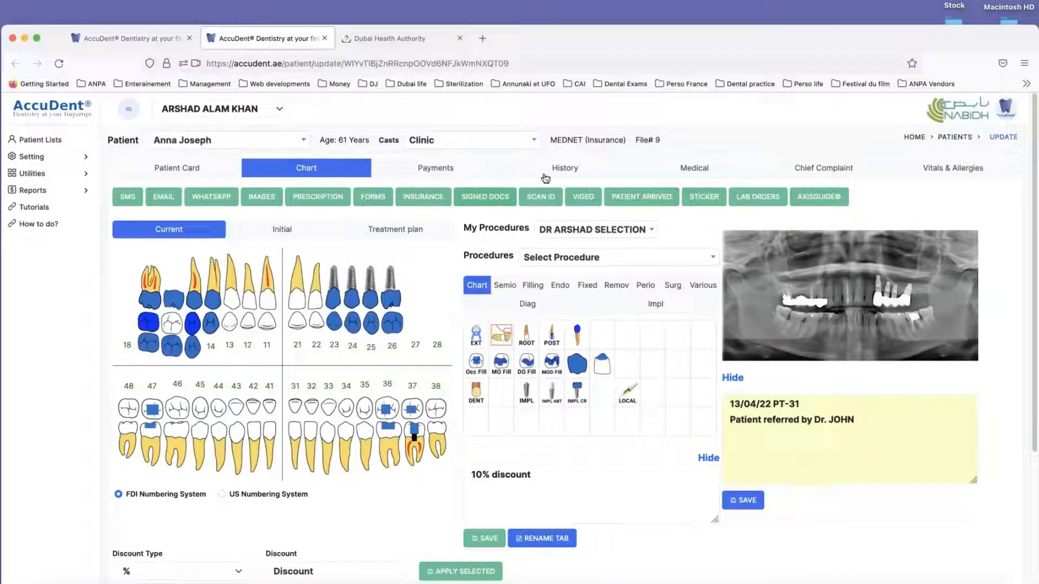
left_click(567, 170)
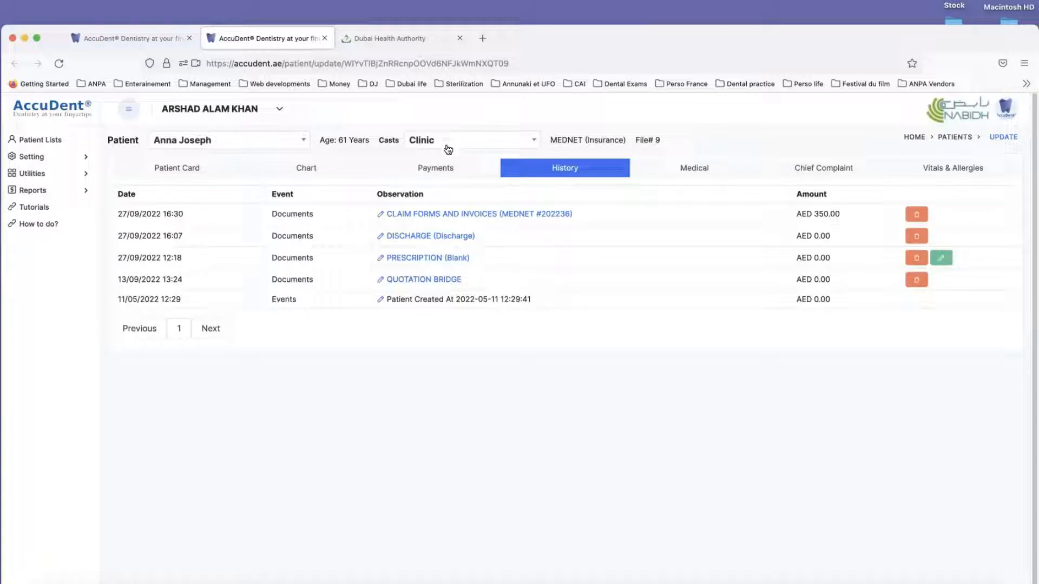
left_click(299, 170)
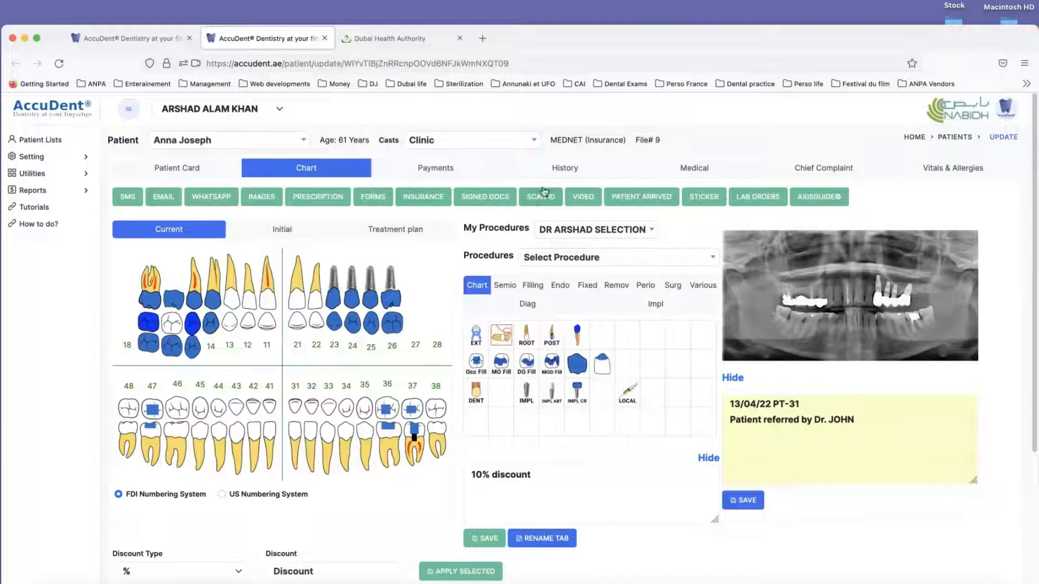
Step: Create a video consultation Zoom meeting with the topic Emergency and close the meeting window
left_click(583, 197)
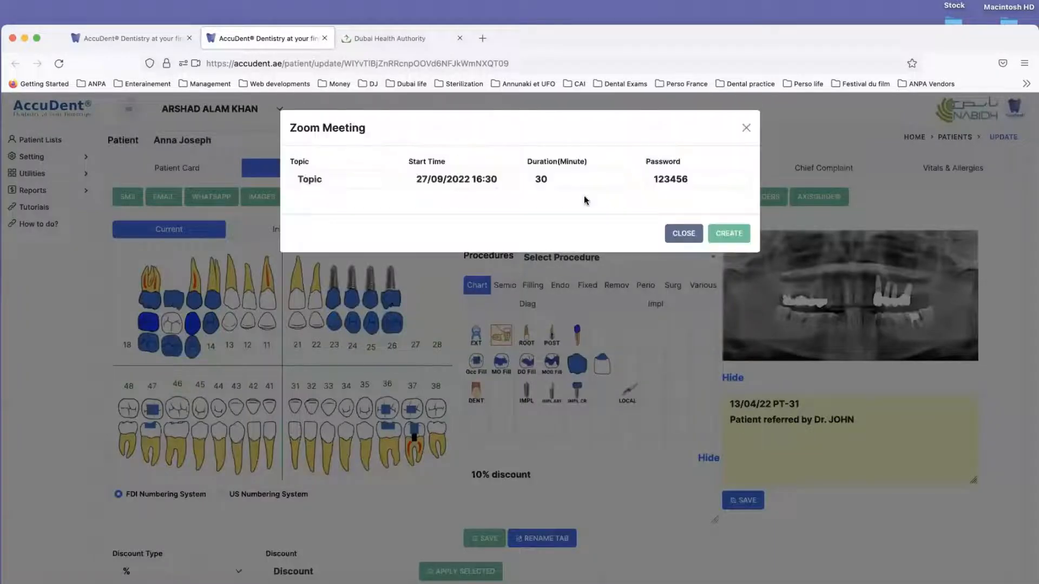
left_click(347, 182)
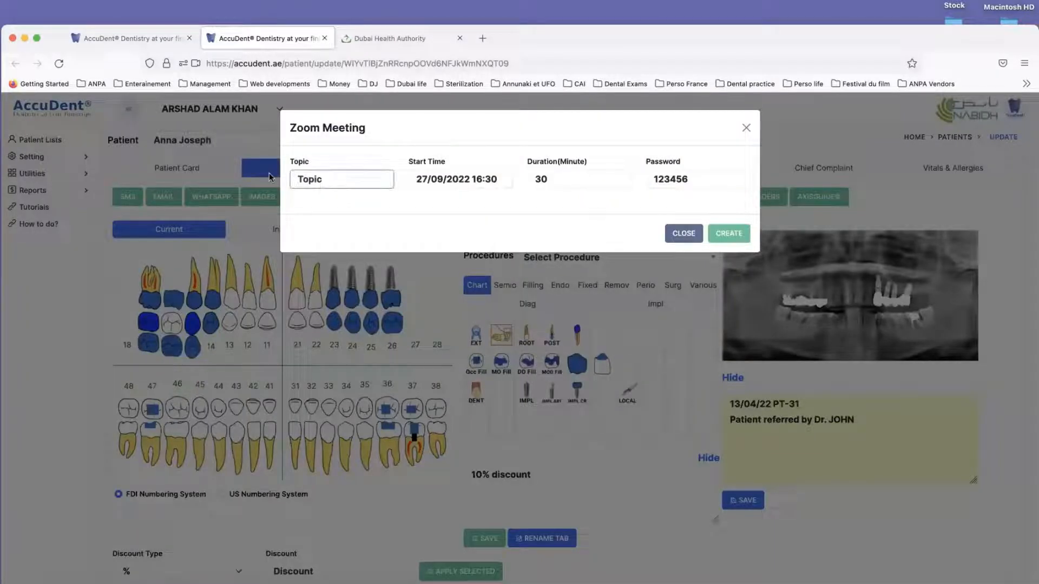
type("Emergency")
left_click(733, 234)
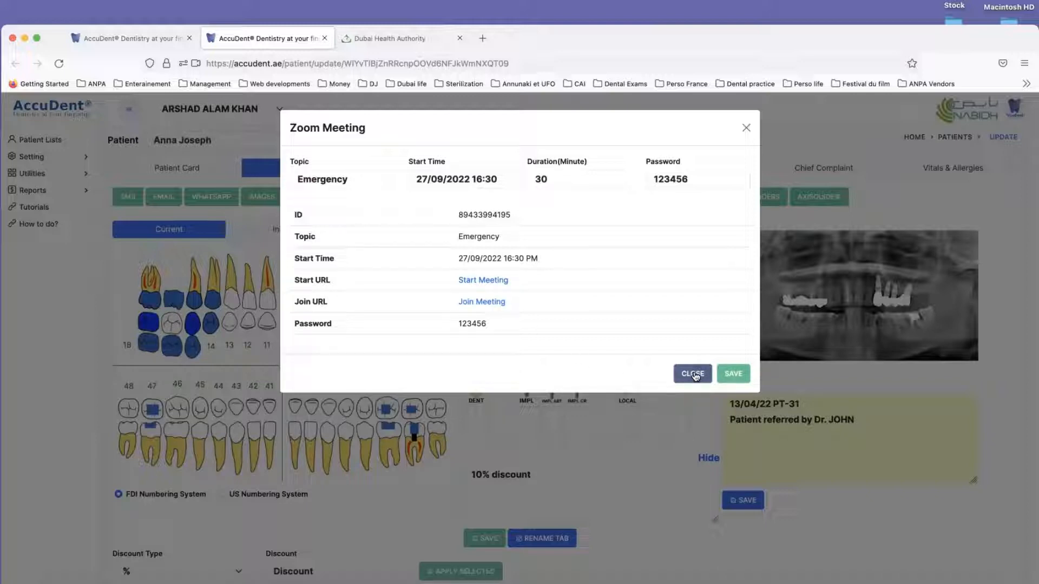
left_click(747, 130)
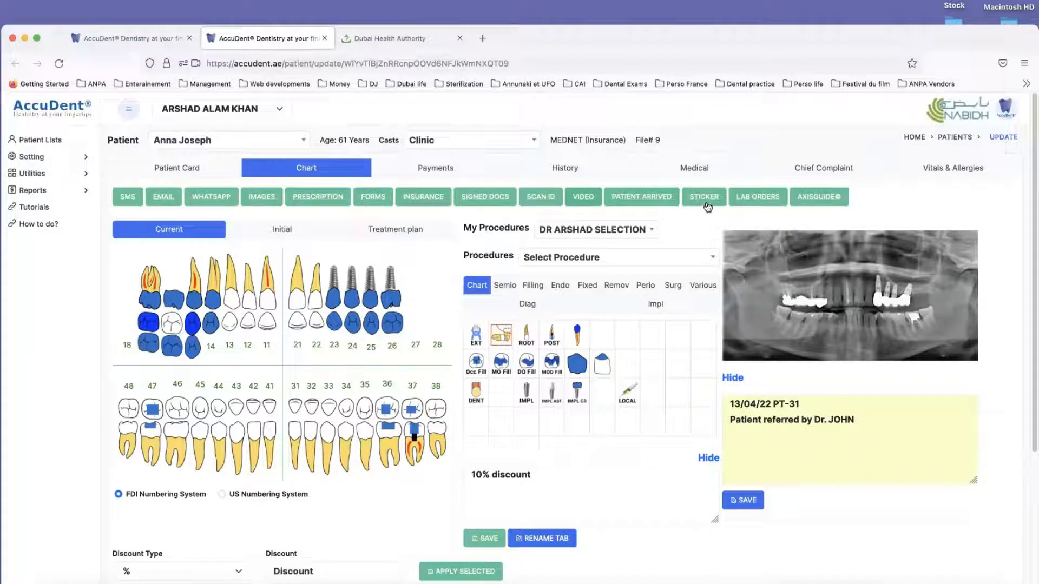
Step: Reduce the height of the "10% discount" note box below the procedure grid in the chart
scroll(631, 439, "down", 5)
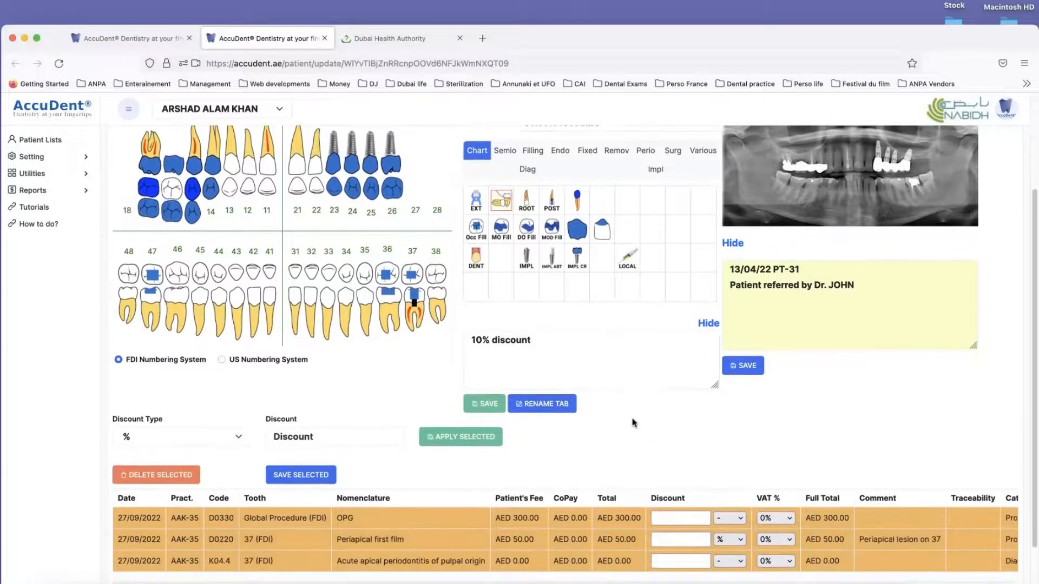
left_click(636, 369)
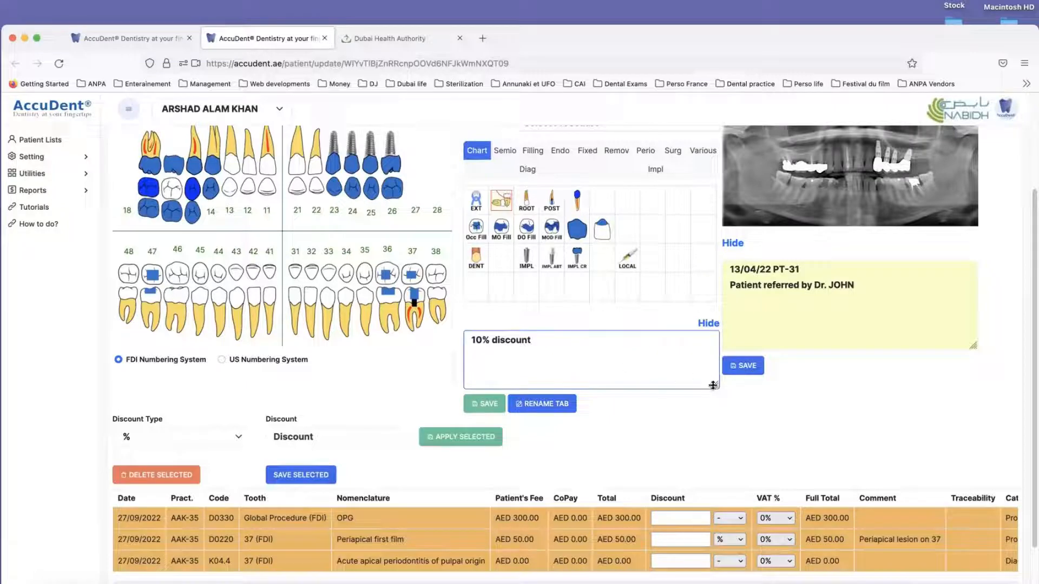
left_click_drag(716, 386, 716, 363)
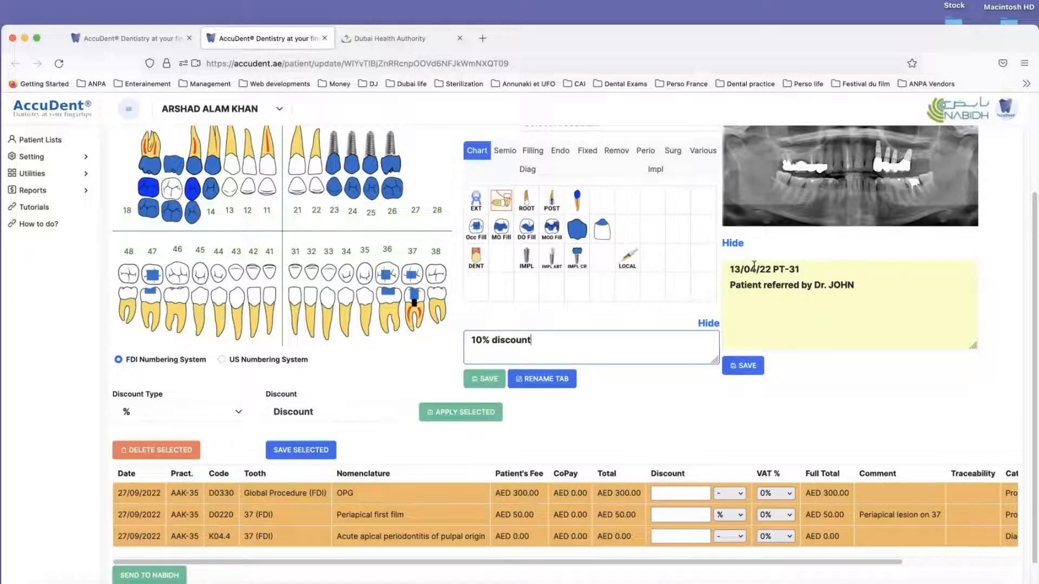
Step: Hide the yellow referral note under the X-ray and the "10% discount" note below the procedure grid
left_click(855, 287)
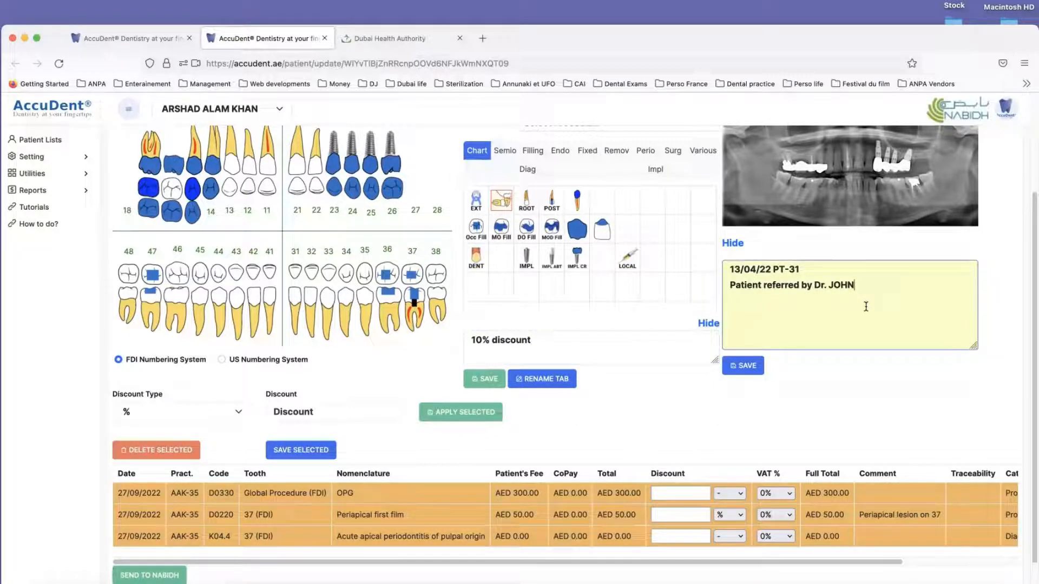
left_click(733, 244)
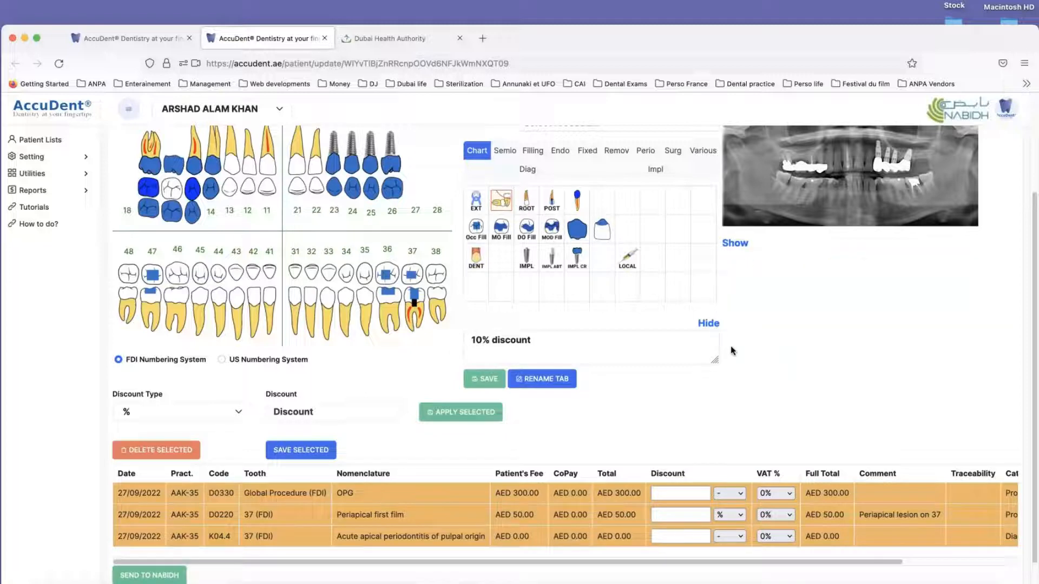
left_click(707, 324)
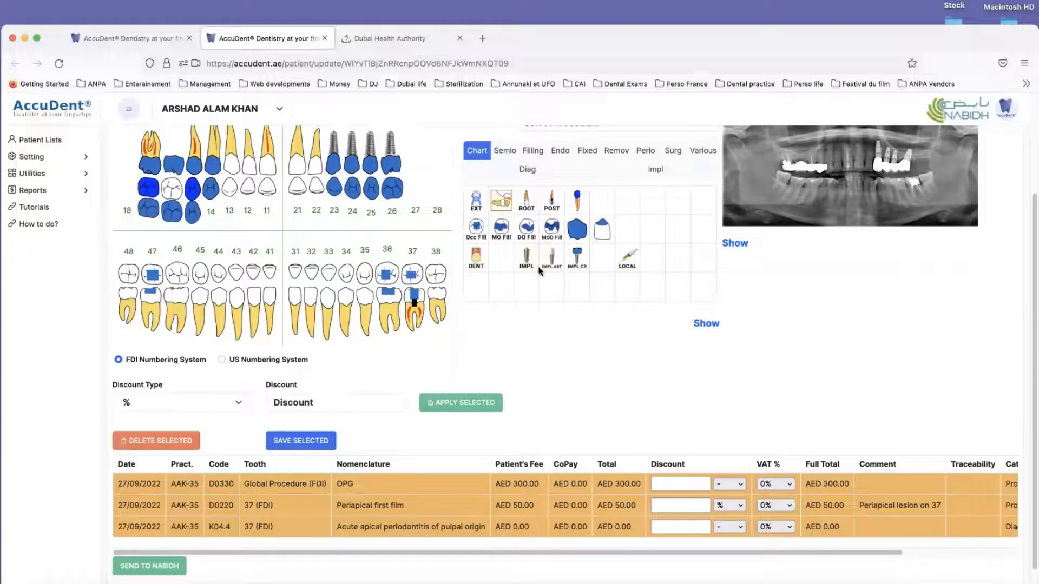
Step: Create a patient sticker titled "Call patient", record audio for it and save it
scroll(757, 352, "up", 3)
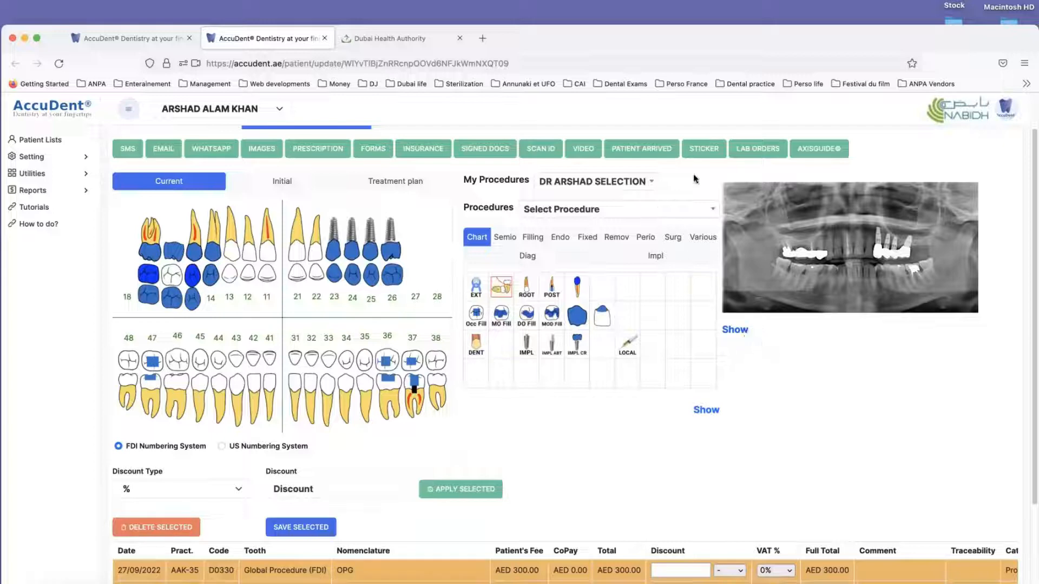
left_click(704, 149)
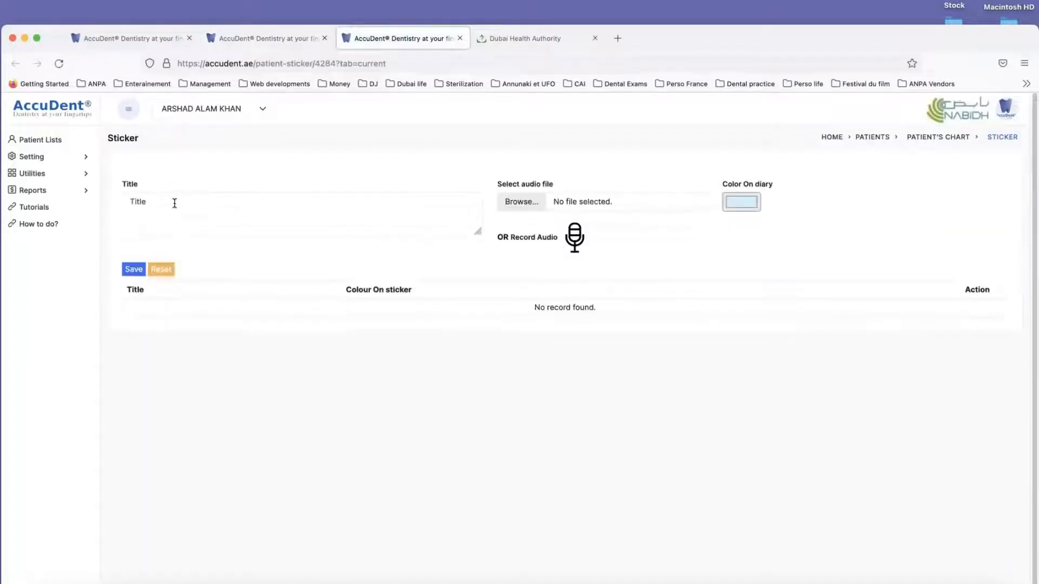
left_click(174, 203)
type("Call patient")
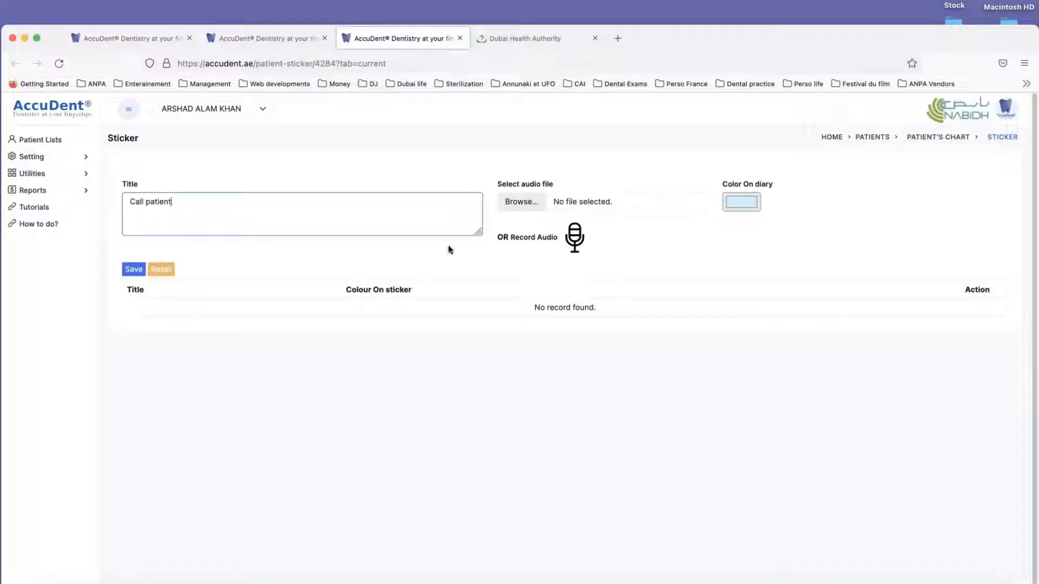
left_click(575, 238)
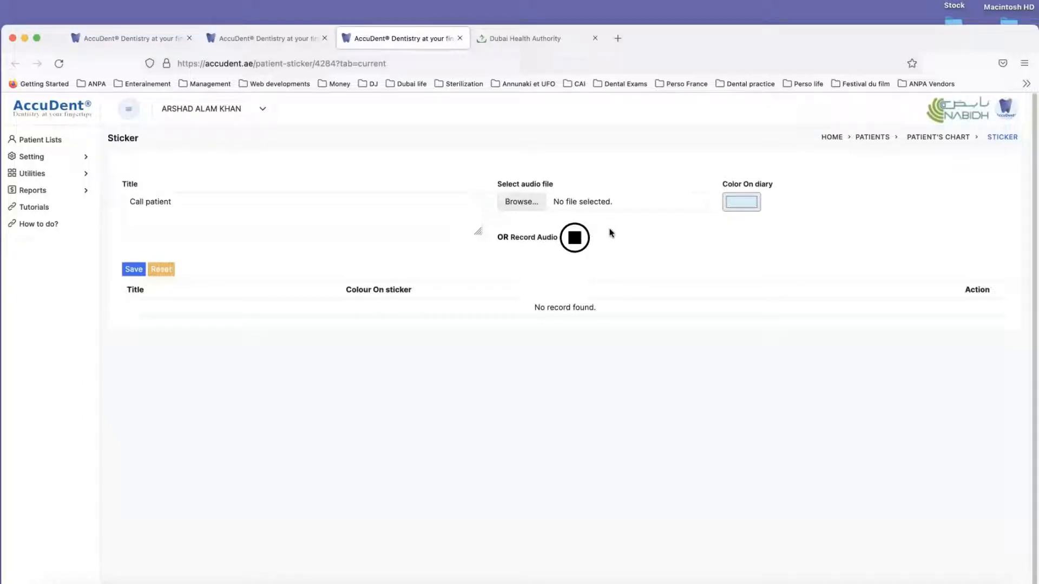
left_click(133, 269)
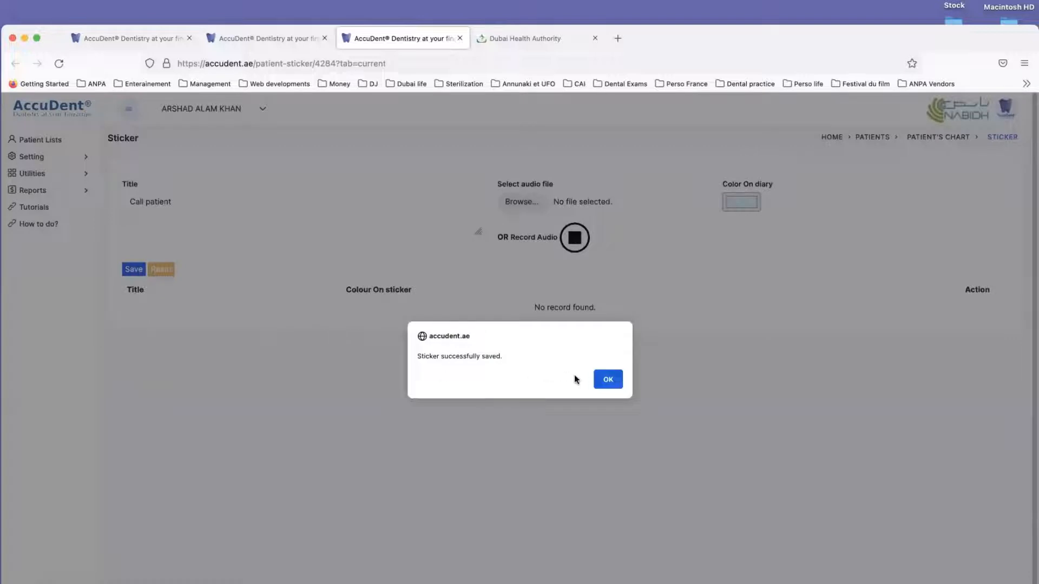
left_click(608, 379)
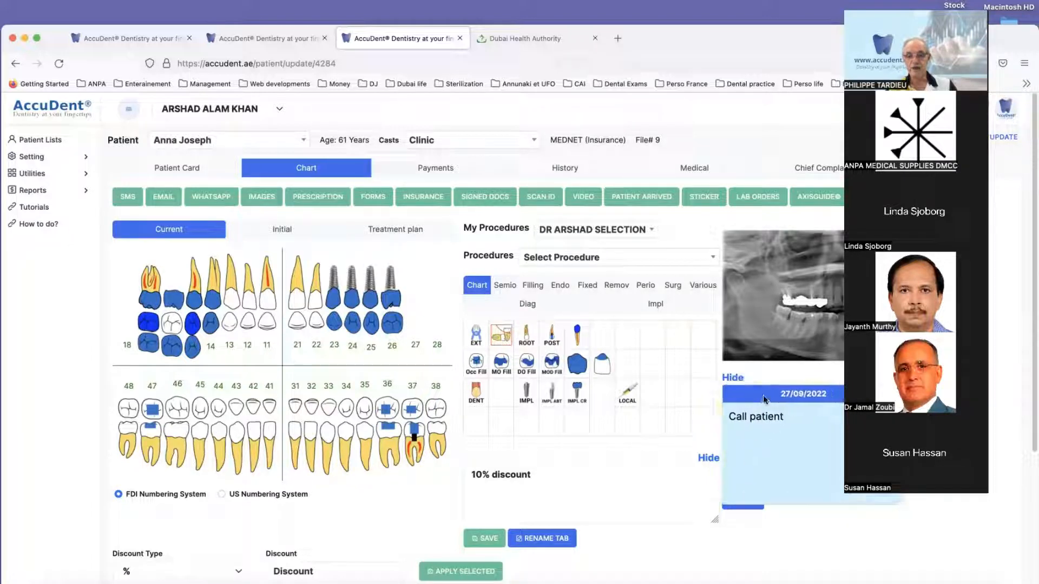
Step: Move the "Call patient" sticker over the procedure grid, hide its content and show it again
left_click_drag(763, 395, 639, 393)
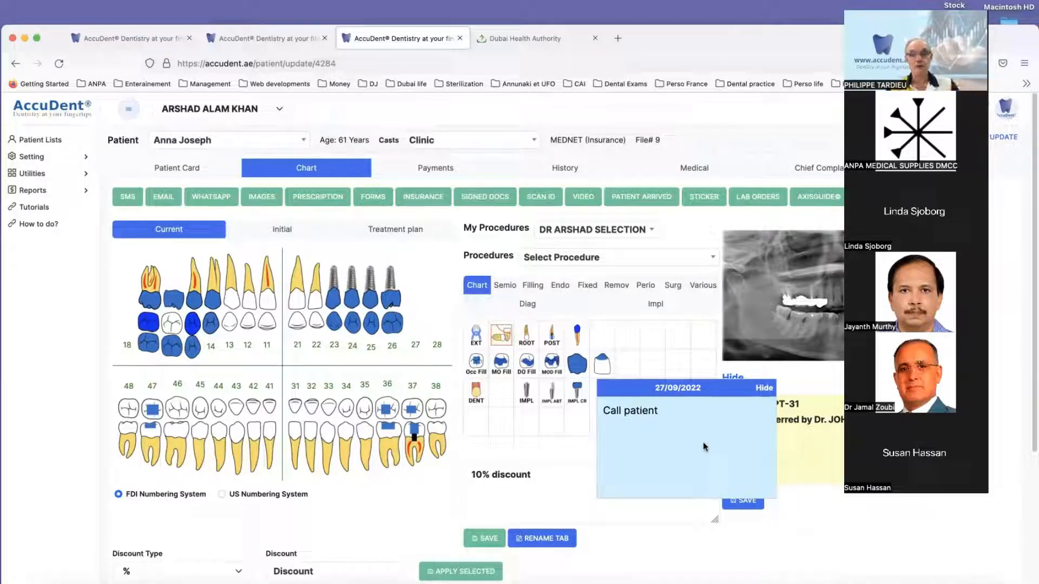
left_click(764, 388)
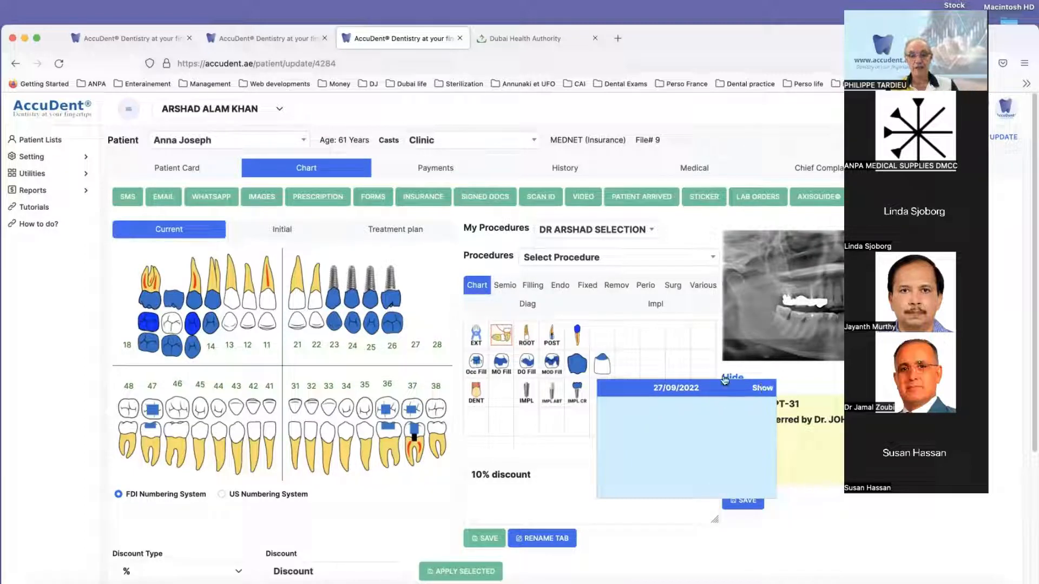
left_click_drag(725, 380, 725, 402)
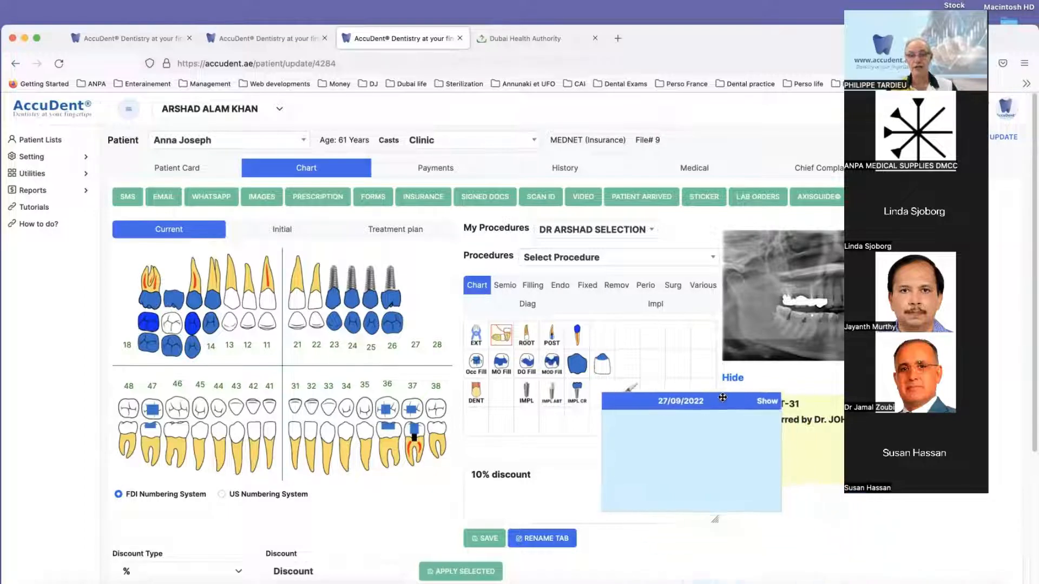
left_click(769, 405)
Step: Open the "Call patient" sticker for editing, record a new audio message for it and save it
left_click(634, 425)
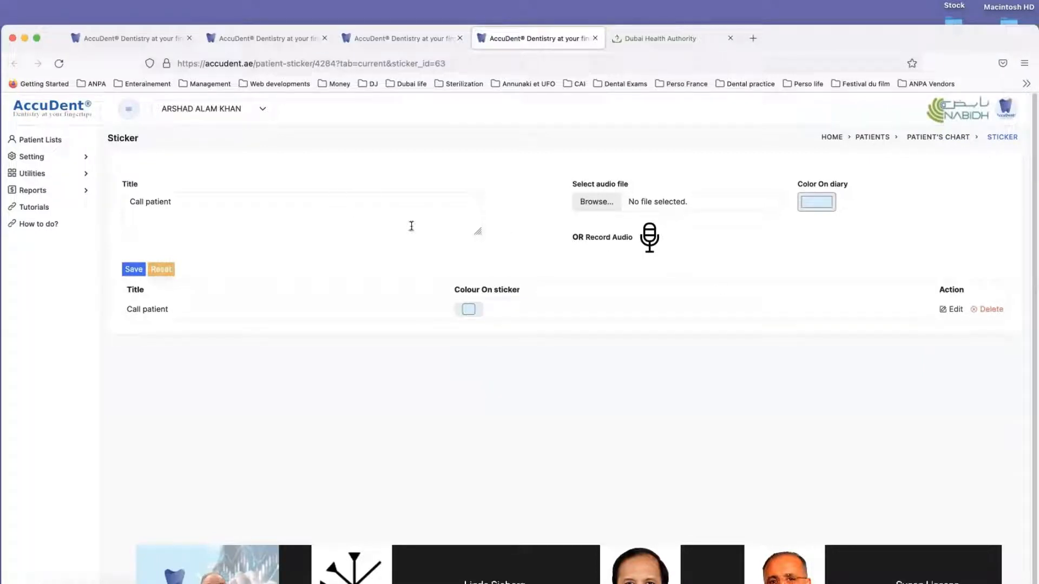
left_click(650, 238)
left_click(650, 239)
left_click(134, 269)
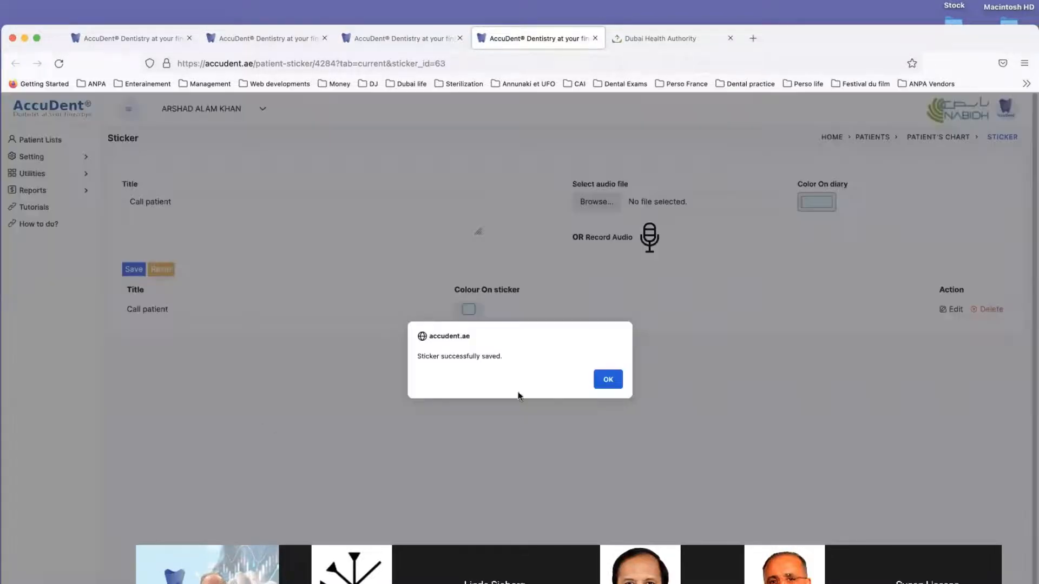
left_click(607, 379)
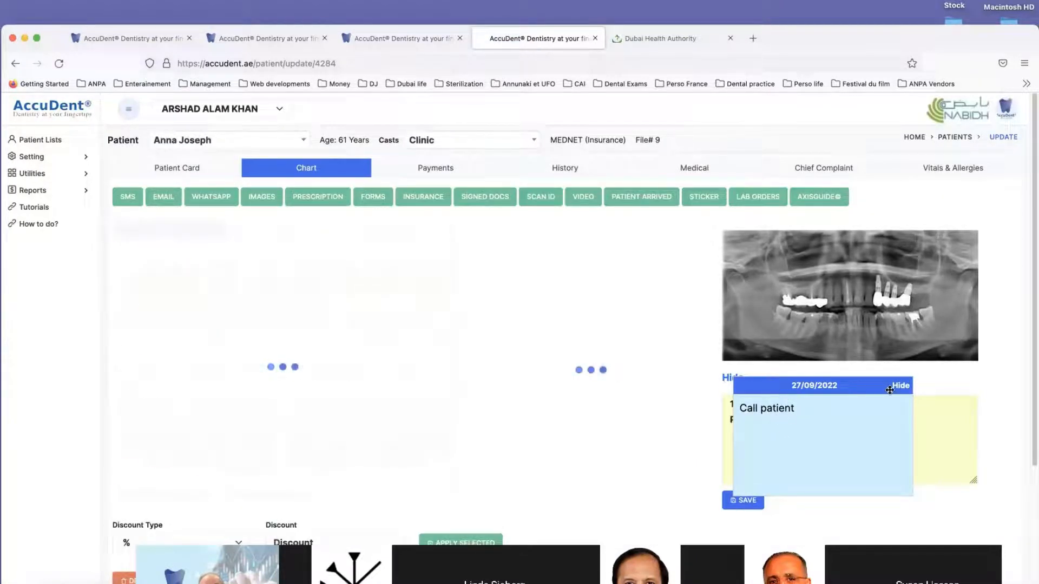
Step: Move the re-saved sticker off the yellow referral note onto the procedure grid and toggle its text off and on
left_click_drag(893, 391, 696, 354)
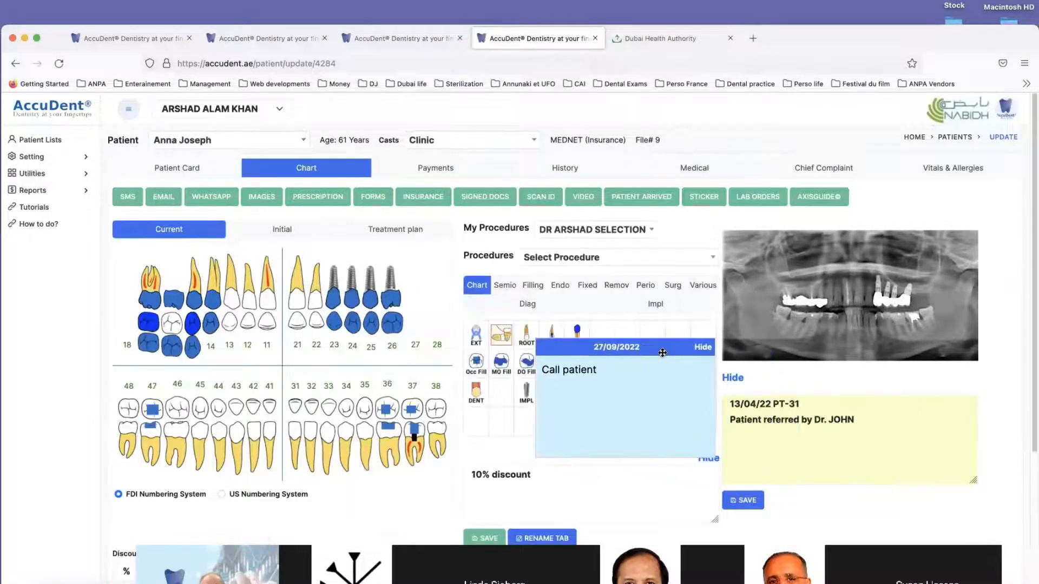
left_click(702, 347)
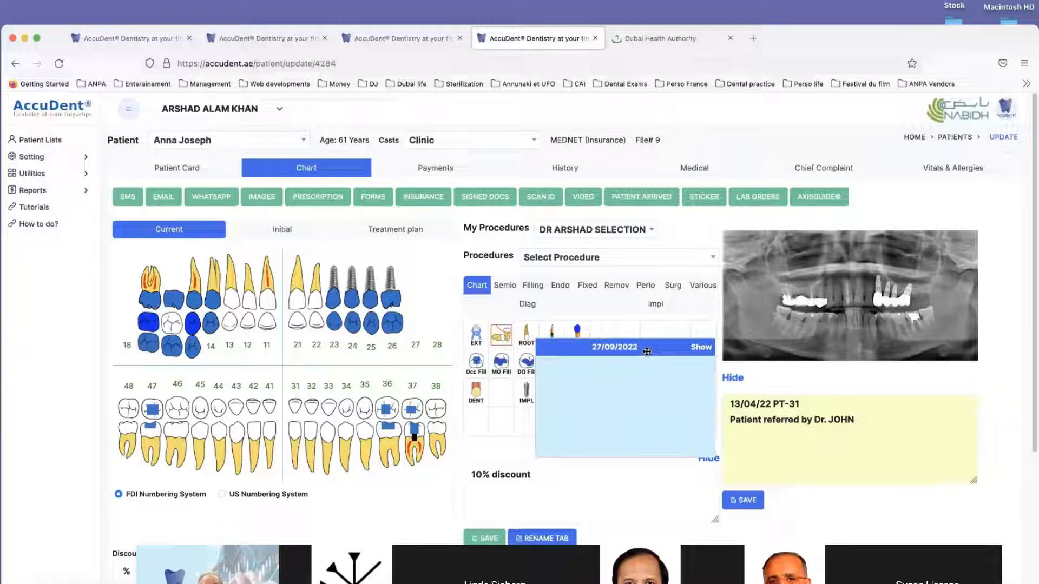
left_click(701, 348)
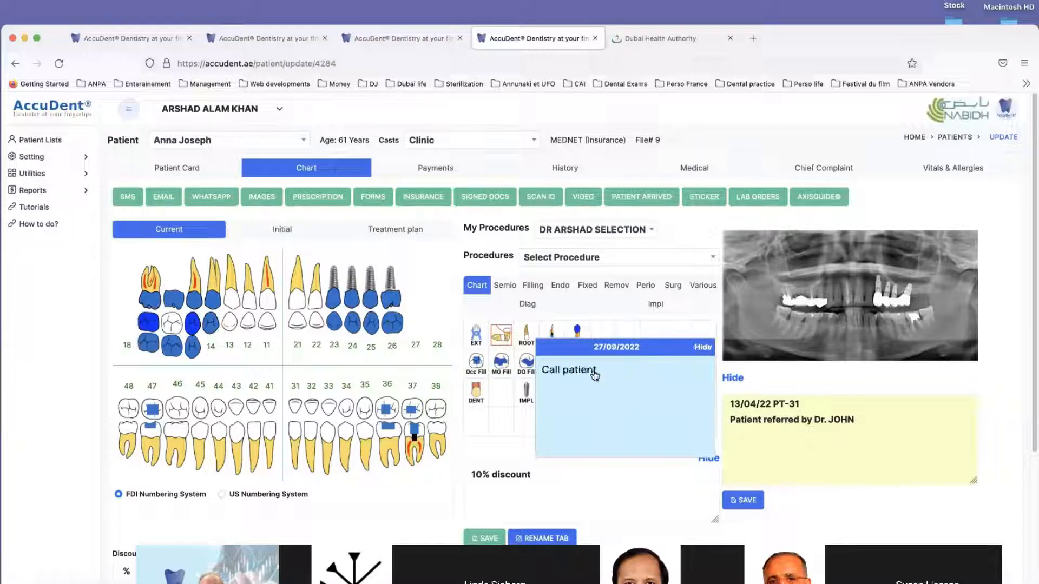
Step: Open the "Call patient" sticker from the chart and delete its record
left_click(590, 372)
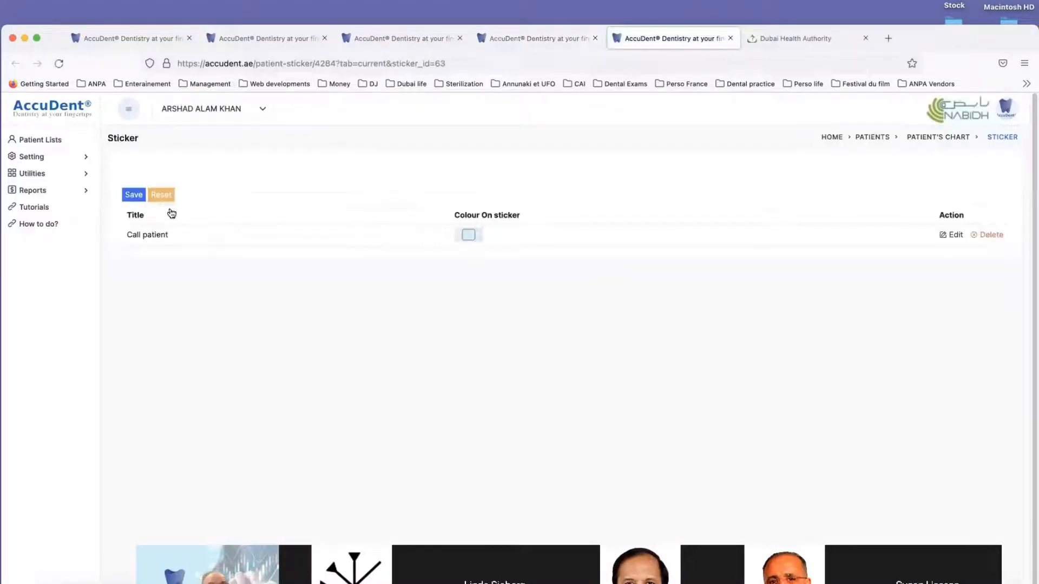
left_click(991, 310)
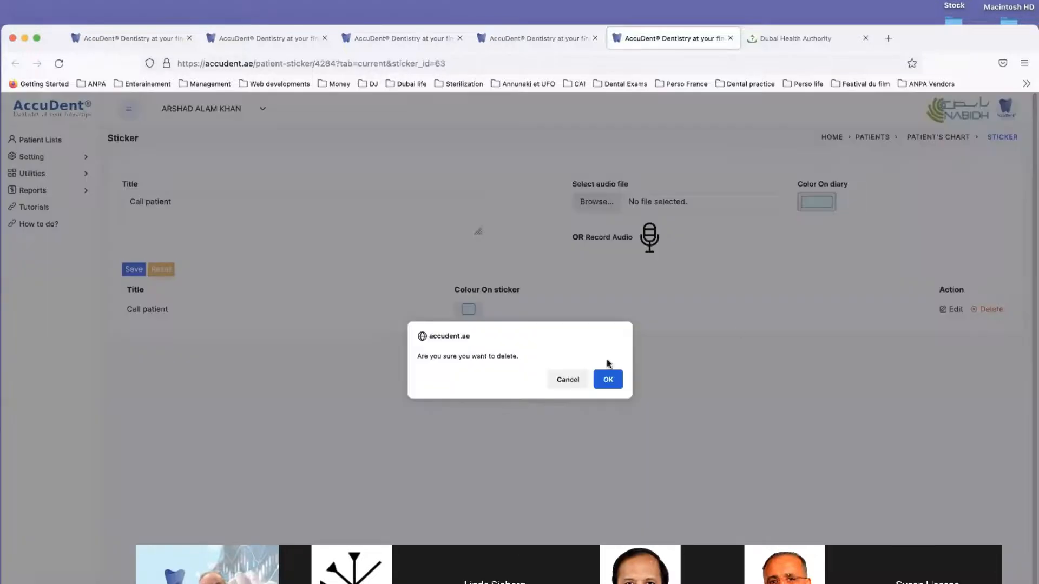
left_click(608, 378)
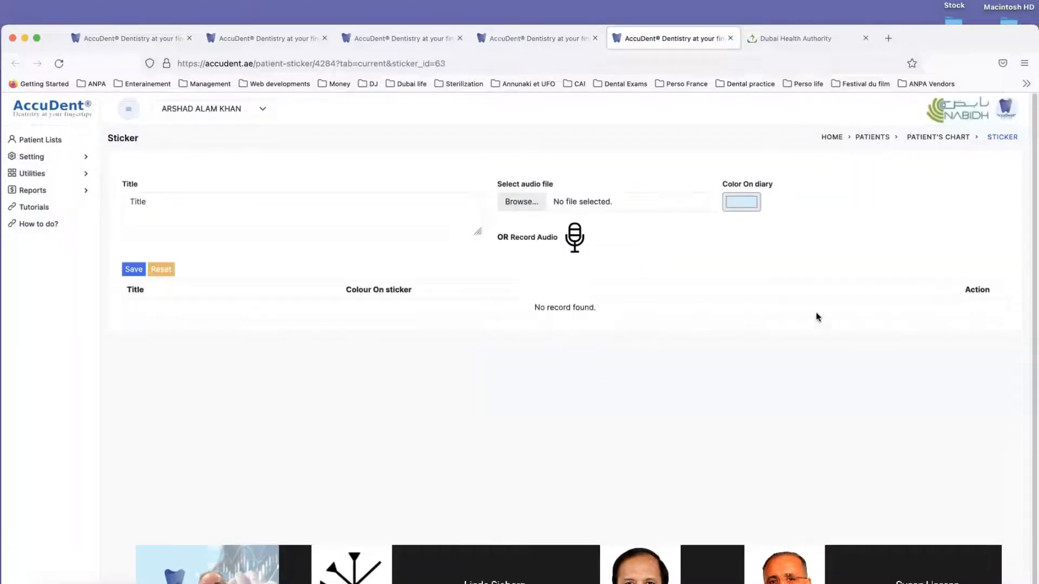
Step: Create a new sticker titled "call" with a short audio recording and save it to the chart
left_click(152, 205)
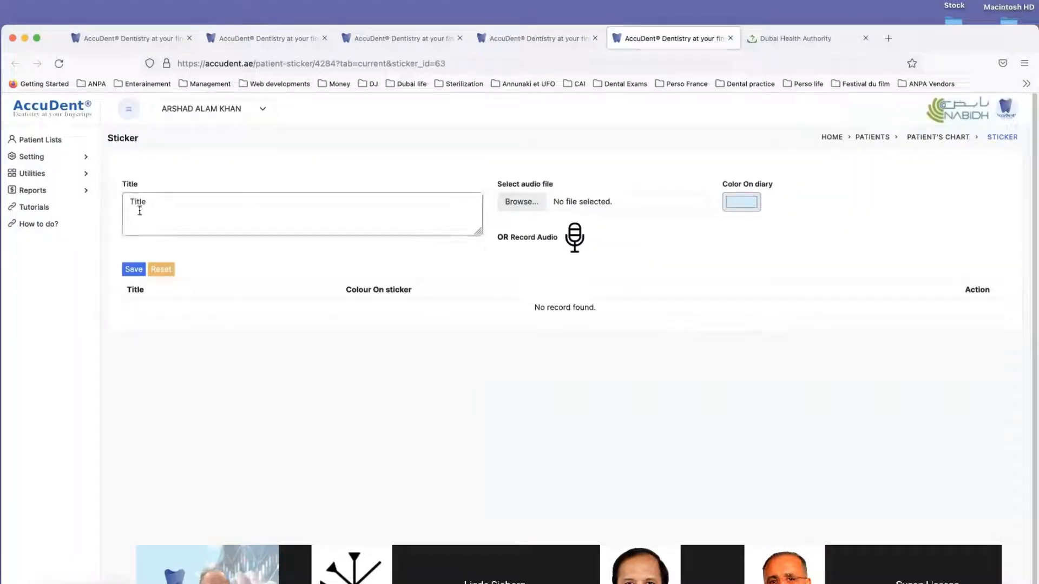
type("call")
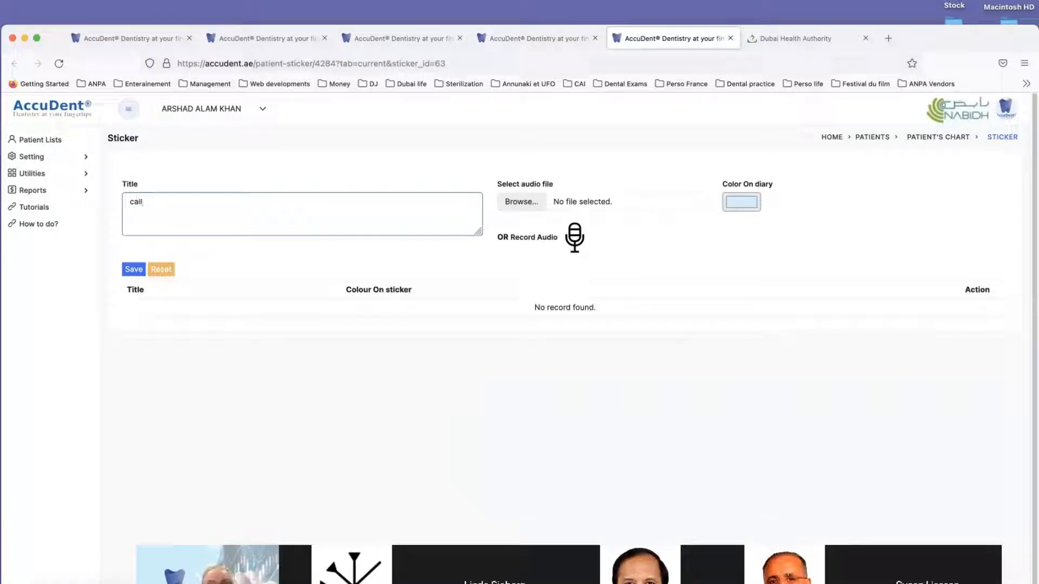
left_click(576, 237)
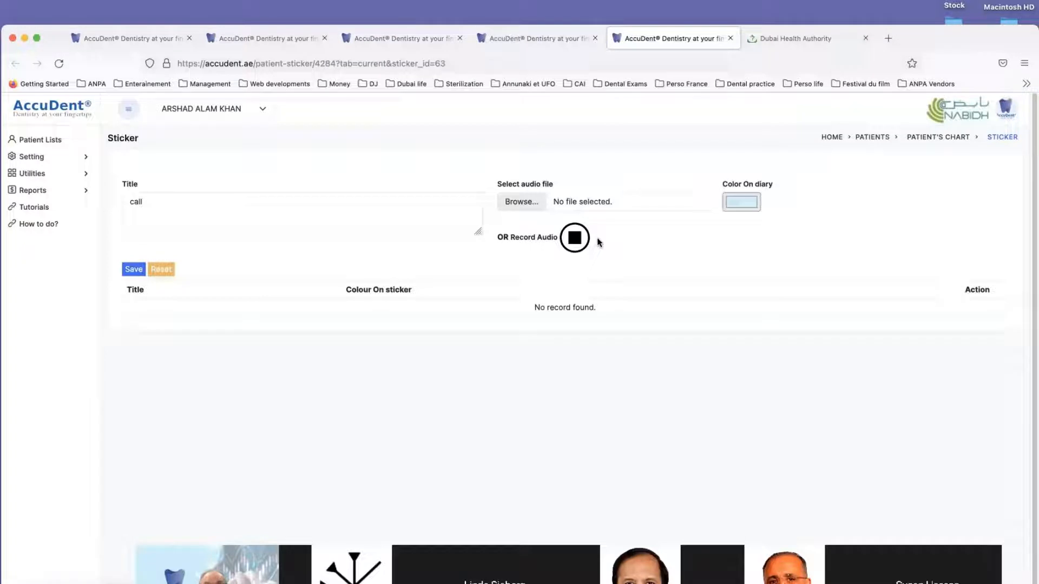
left_click(573, 238)
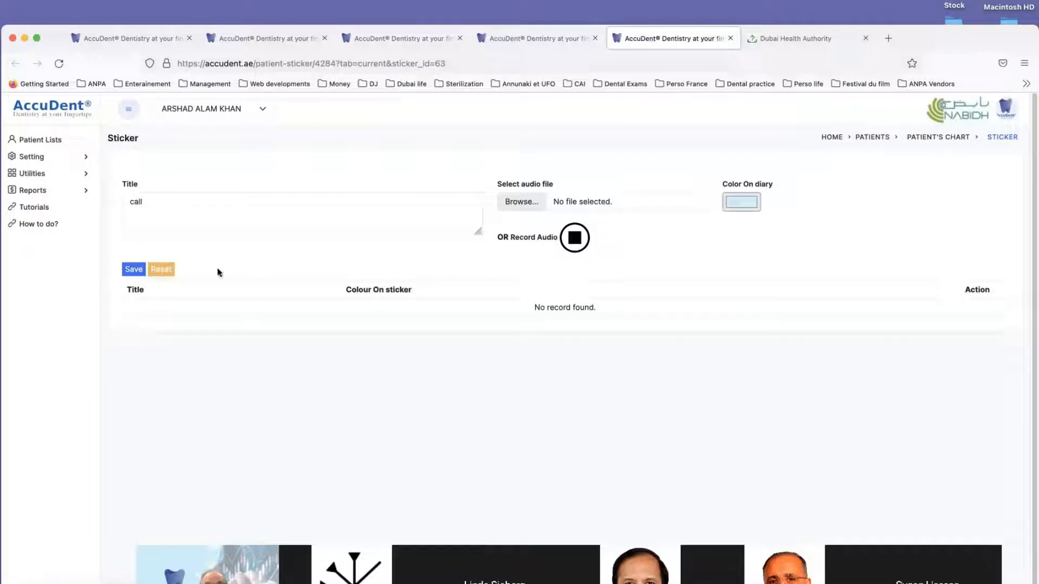
left_click(132, 270)
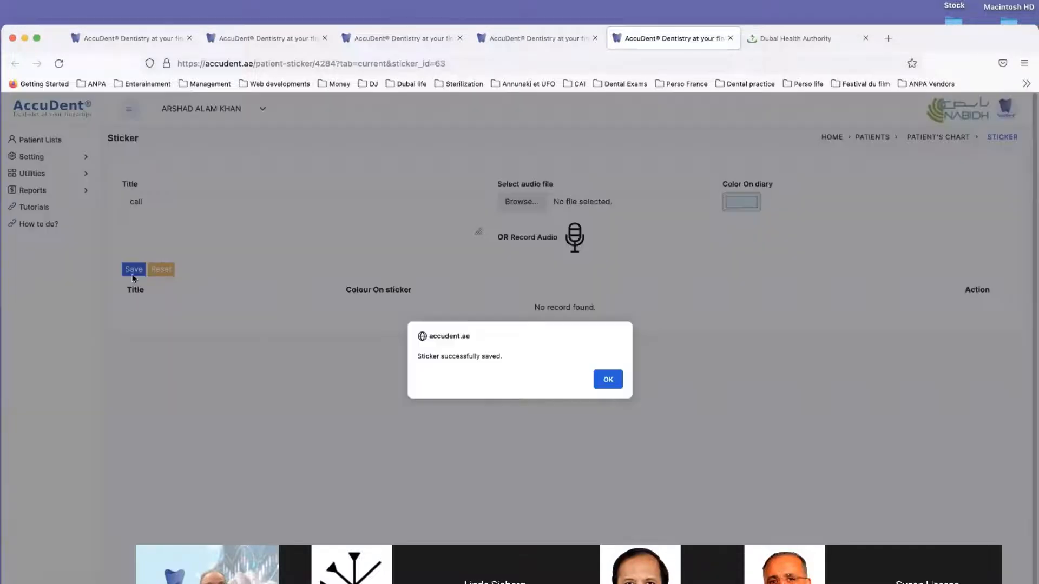
left_click(606, 377)
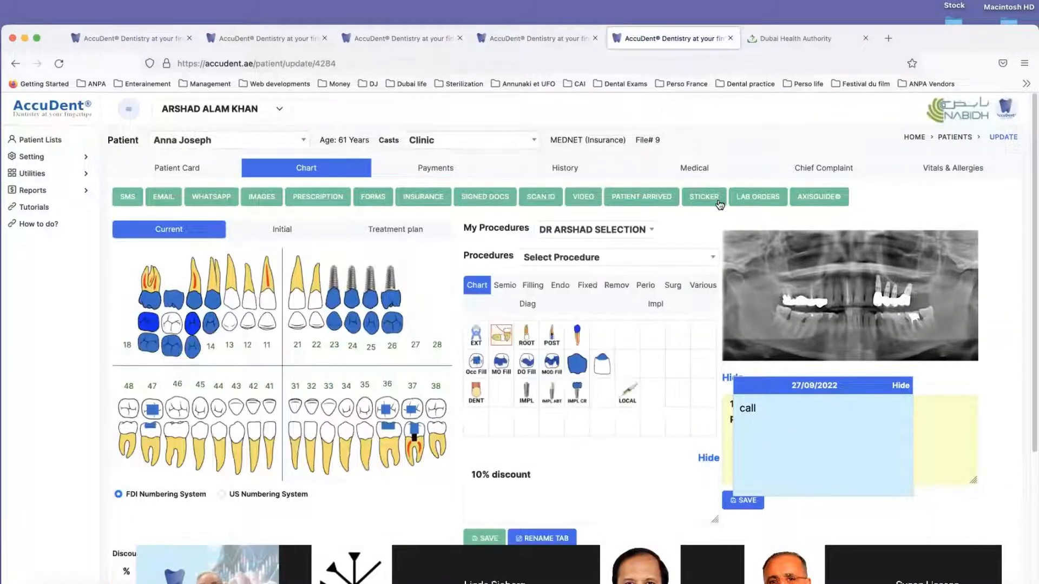
Step: Try to open the patient's lab orders, and view the "call" sticker's details before returning to the chart
left_click(764, 200)
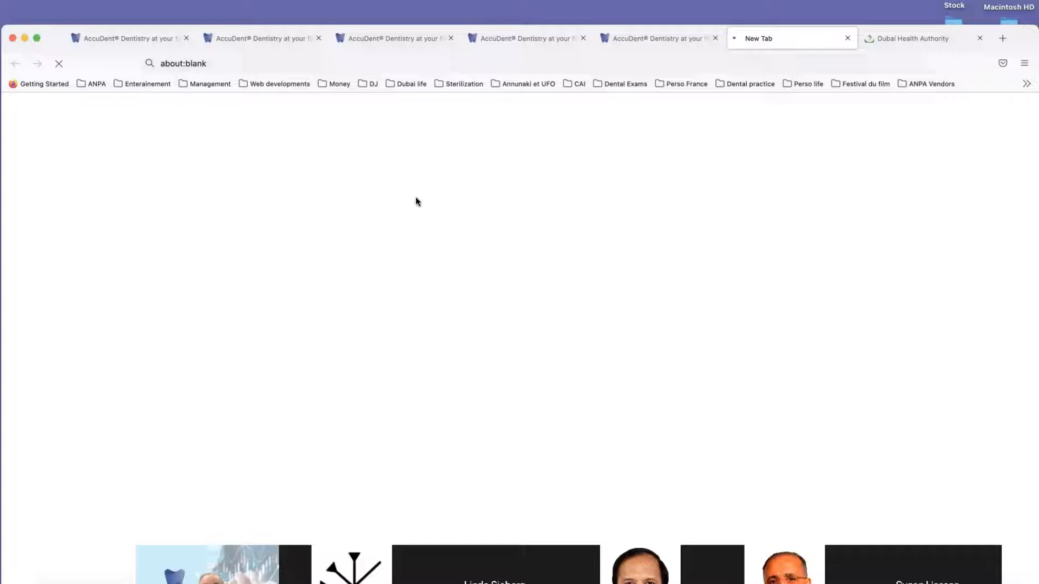
left_click(631, 37)
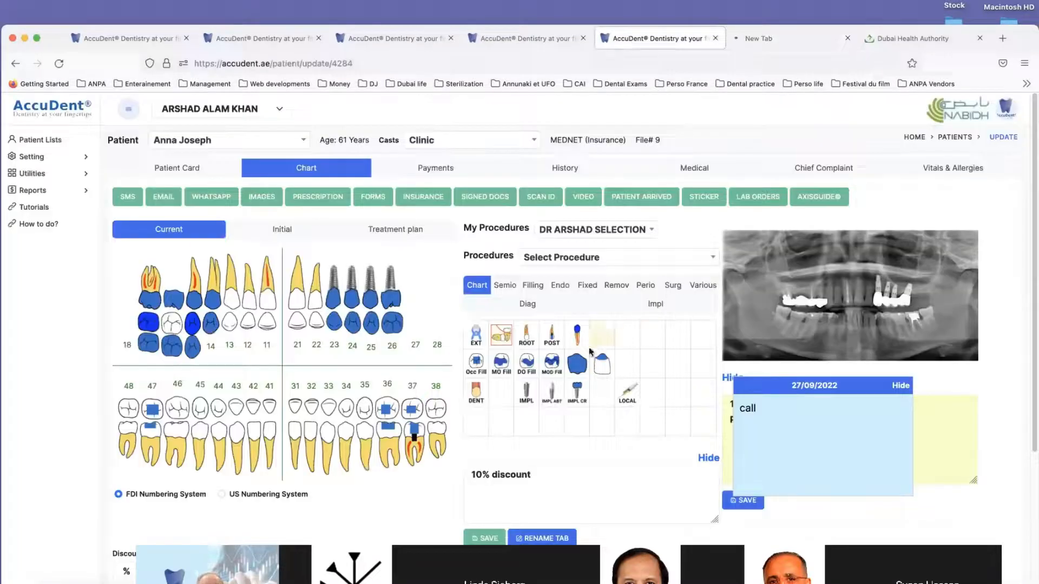
left_click(746, 410)
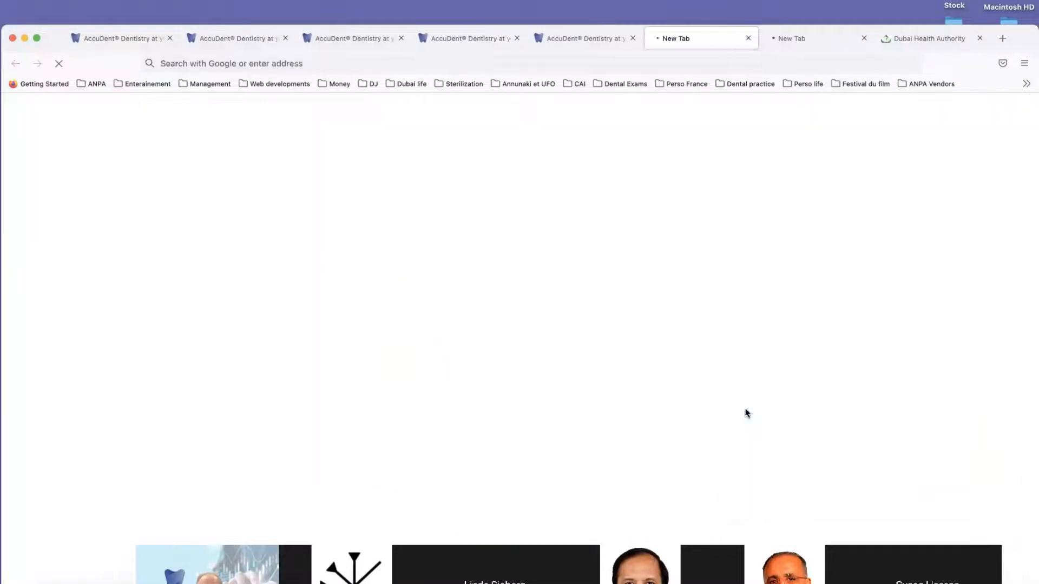
left_click(749, 39)
scroll(627, 385, "down", 1)
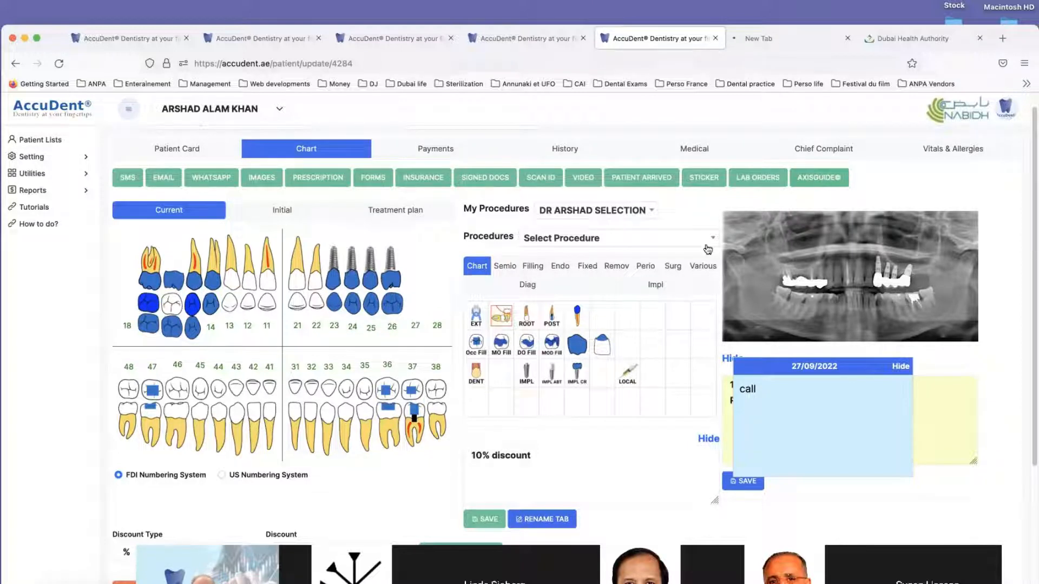
scroll(484, 384, "up", 1)
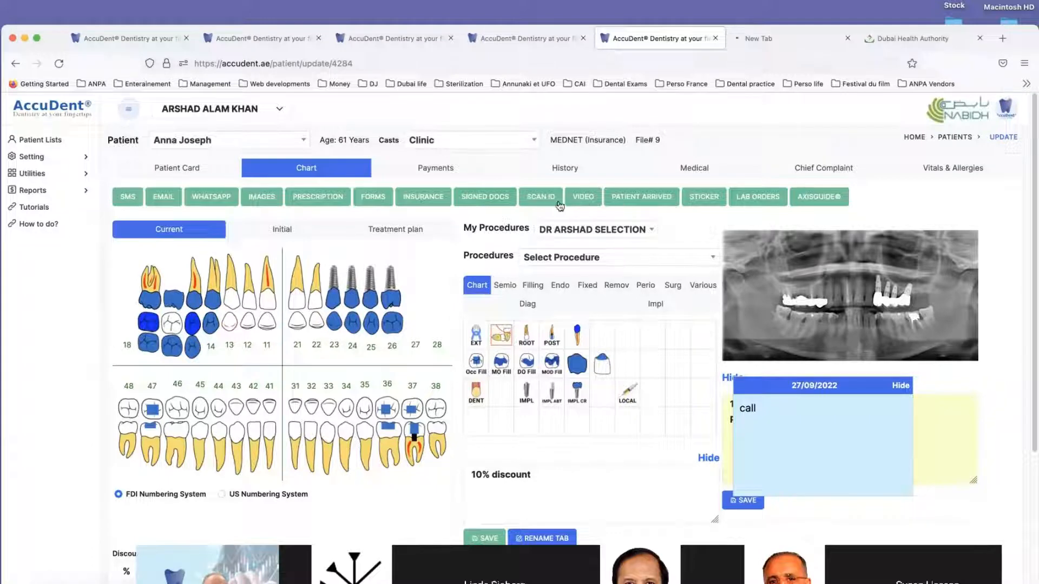
Step: Record a cash payment of 350 by the patient against the open invoice in the payment records and save it
left_click(441, 172)
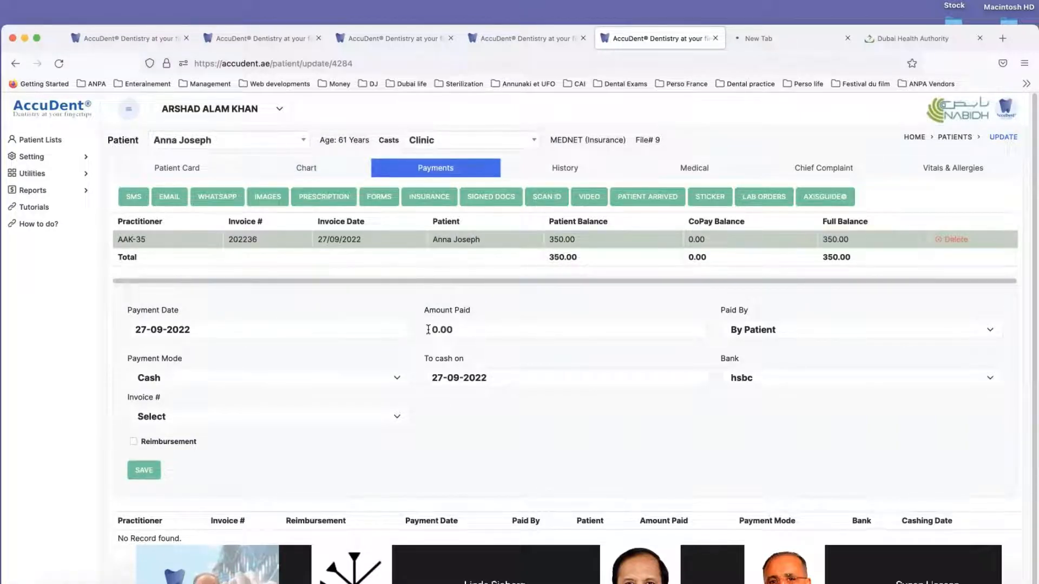
left_click(564, 258)
left_click(183, 418)
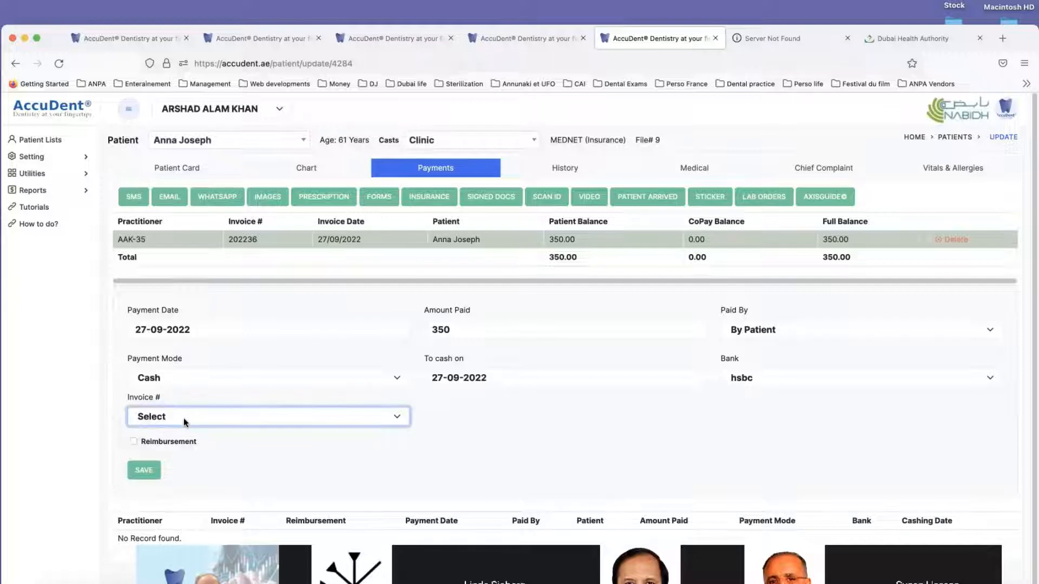
left_click(183, 418)
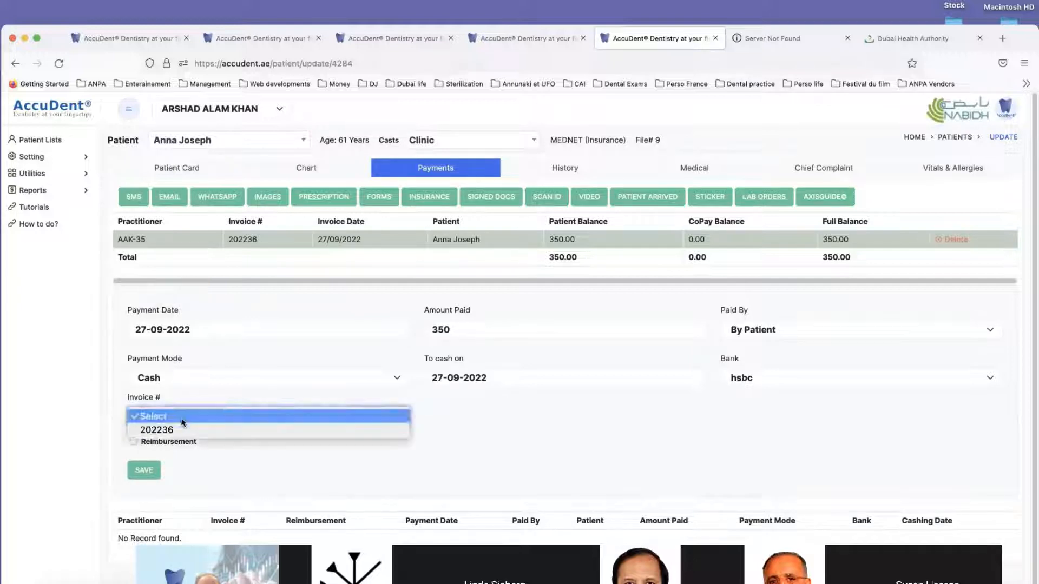
left_click(177, 418)
left_click(174, 430)
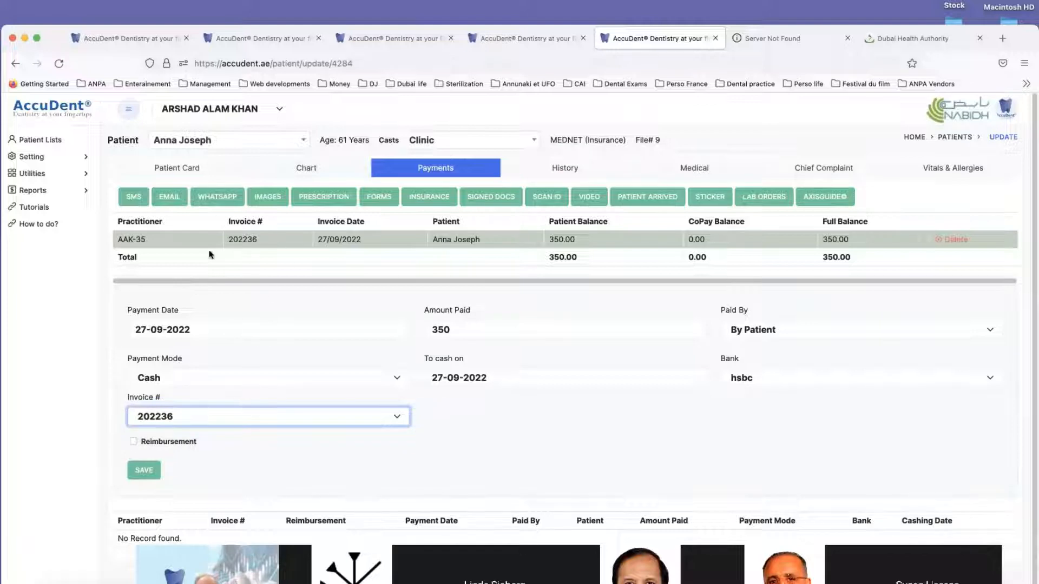
left_click(145, 471)
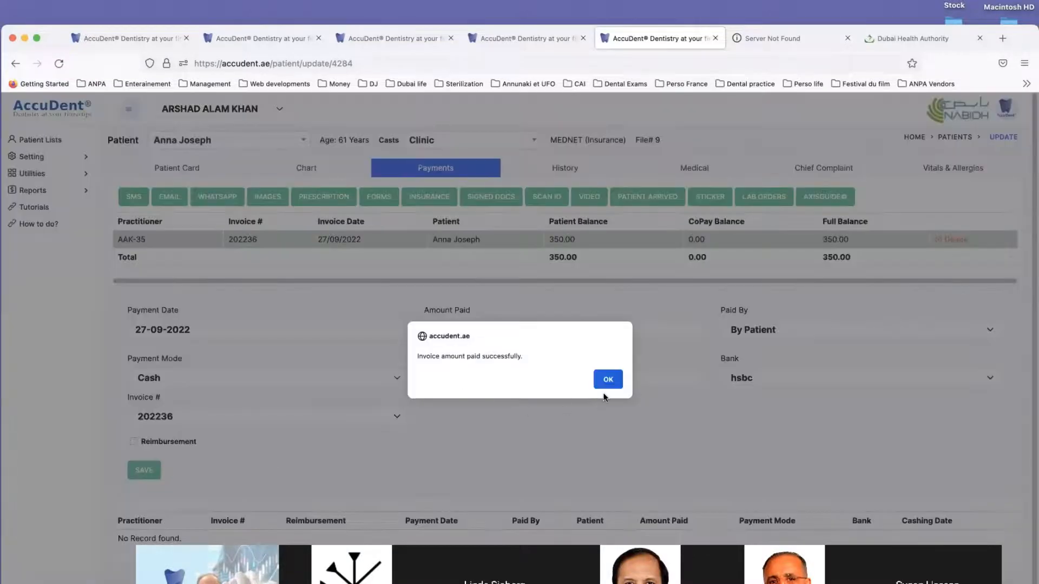
left_click(608, 379)
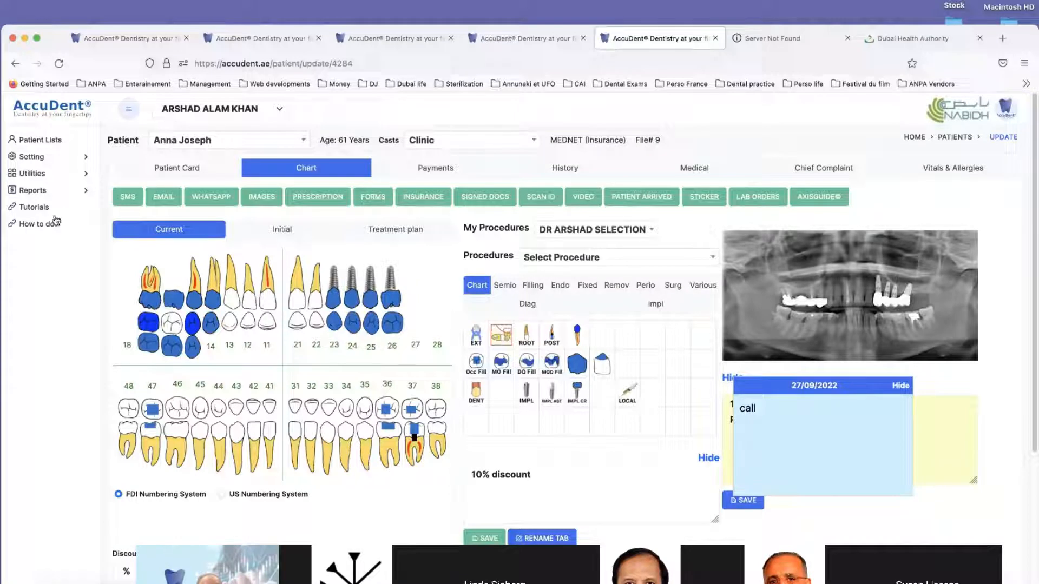
Step: Open the Income report and unlock it with the fees password
left_click(30, 190)
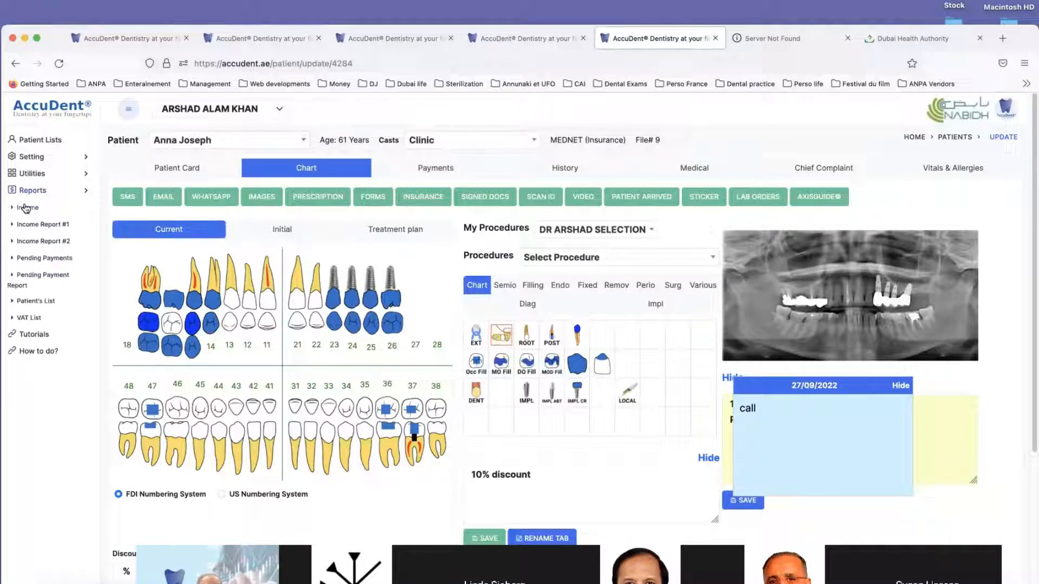
left_click(27, 208)
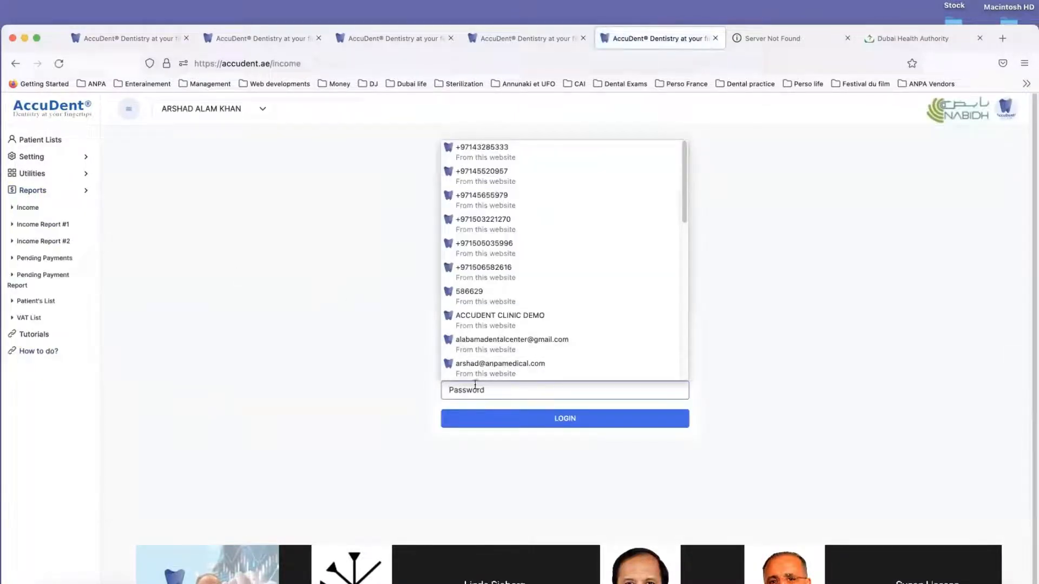
left_click(324, 408)
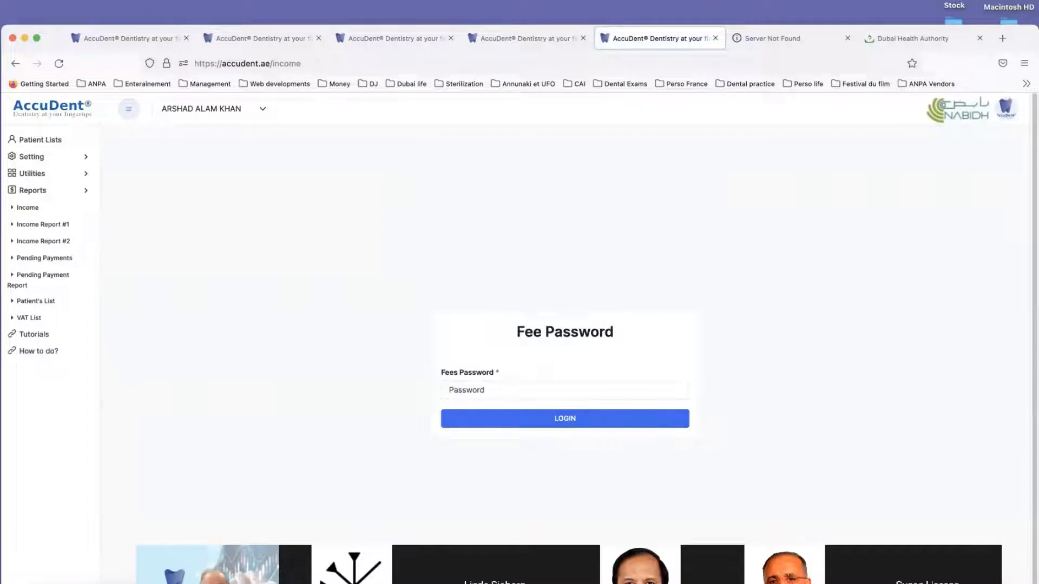
left_click(490, 392)
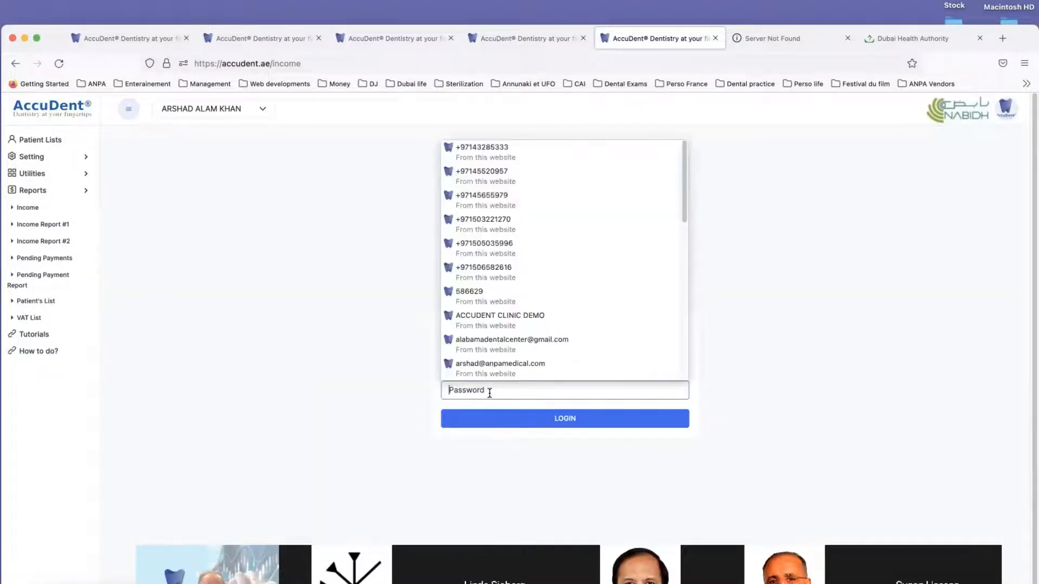
type("1")
left_click(466, 414)
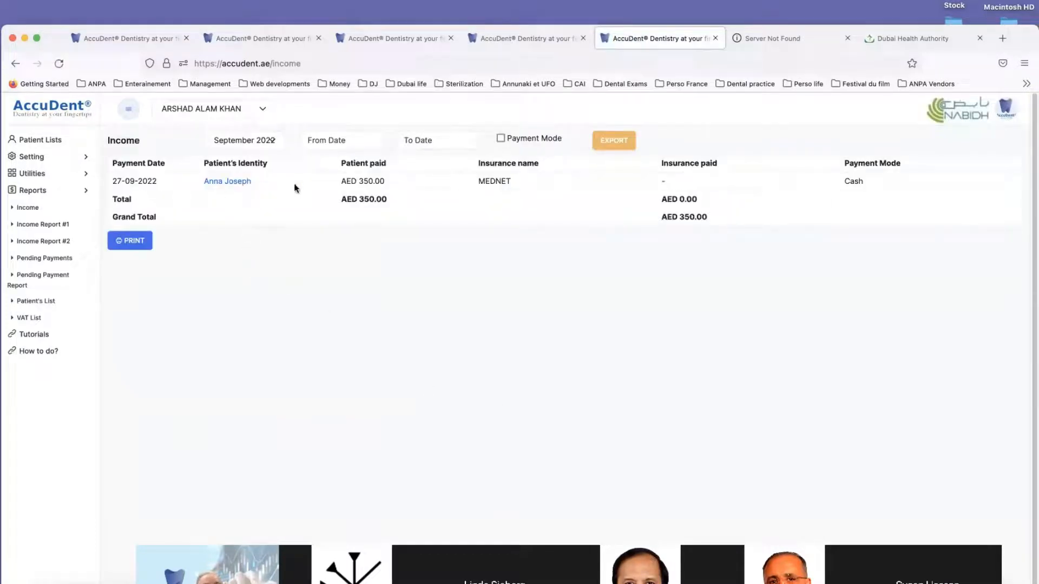
Step: Filter the Income report to Today, and then show the payments of All periods
left_click(270, 141)
left_click(268, 141)
left_click(257, 138)
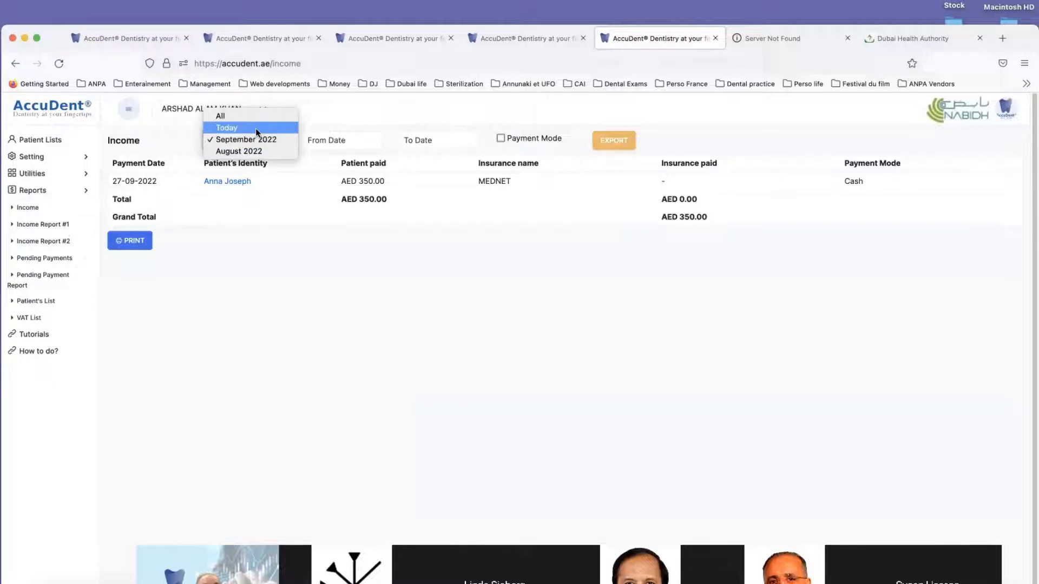
left_click(255, 128)
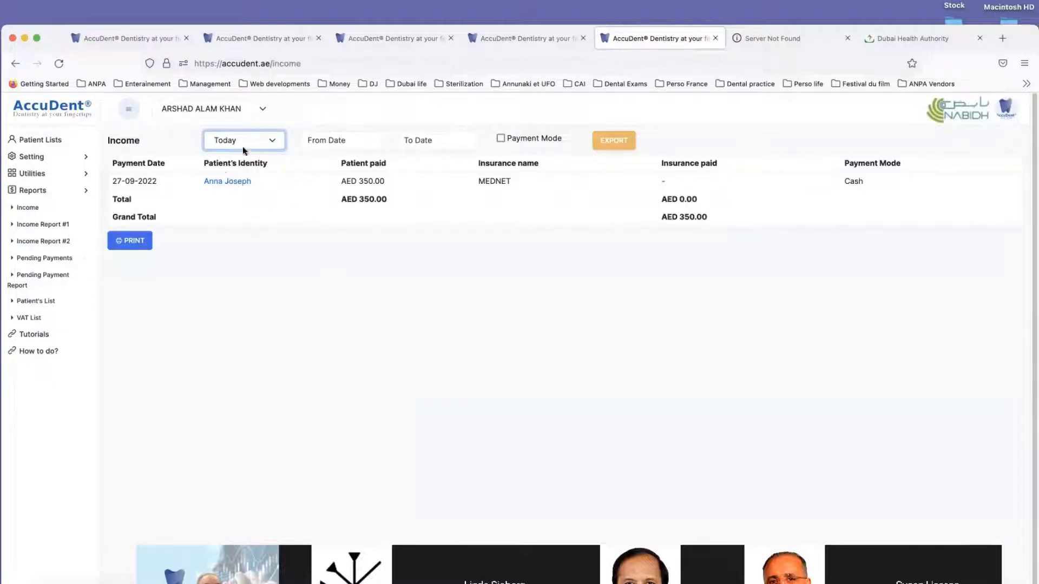
left_click(265, 140)
left_click(264, 129)
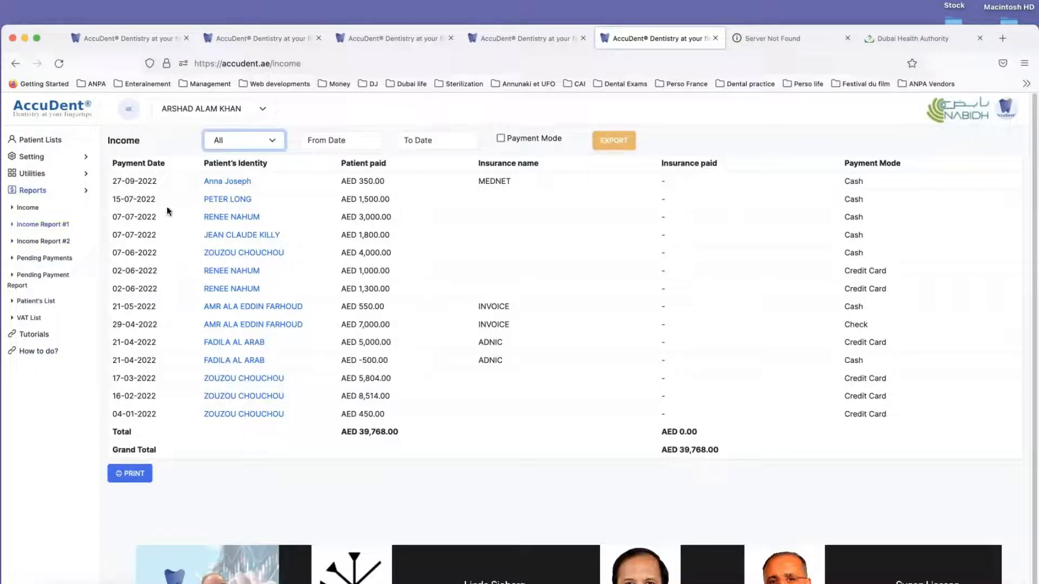
Step: View Income Report #1 by entering the fees password, followed by the yearly practitioner charts of Income Report #2
left_click(33, 227)
left_click(33, 227)
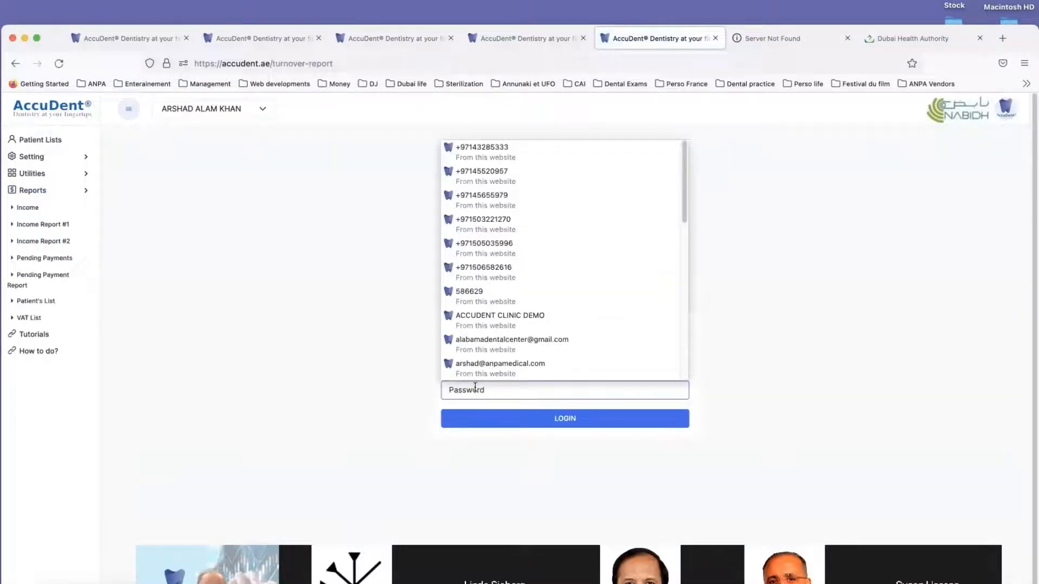
type("1")
left_click(528, 419)
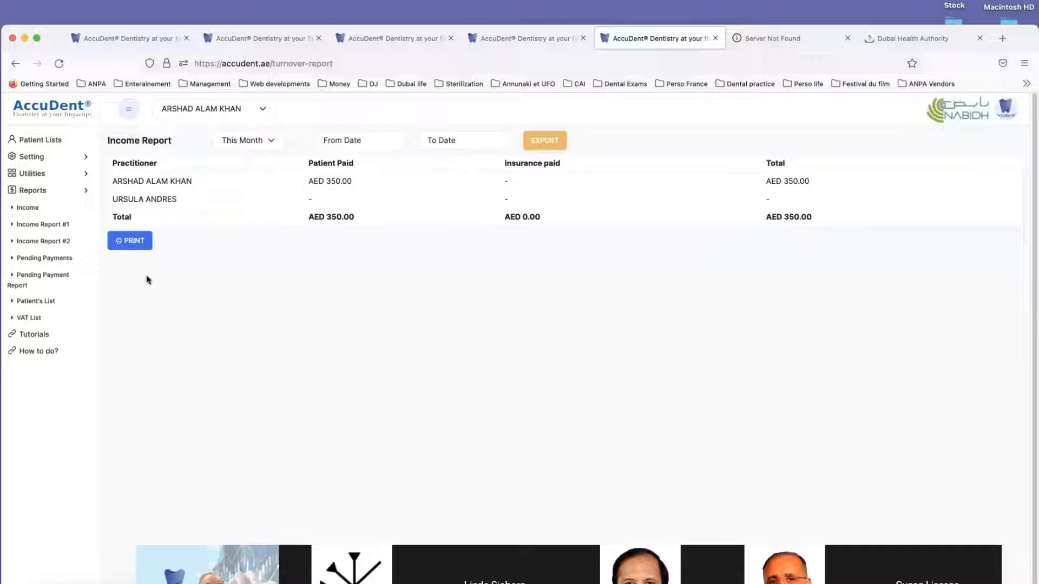
left_click(48, 242)
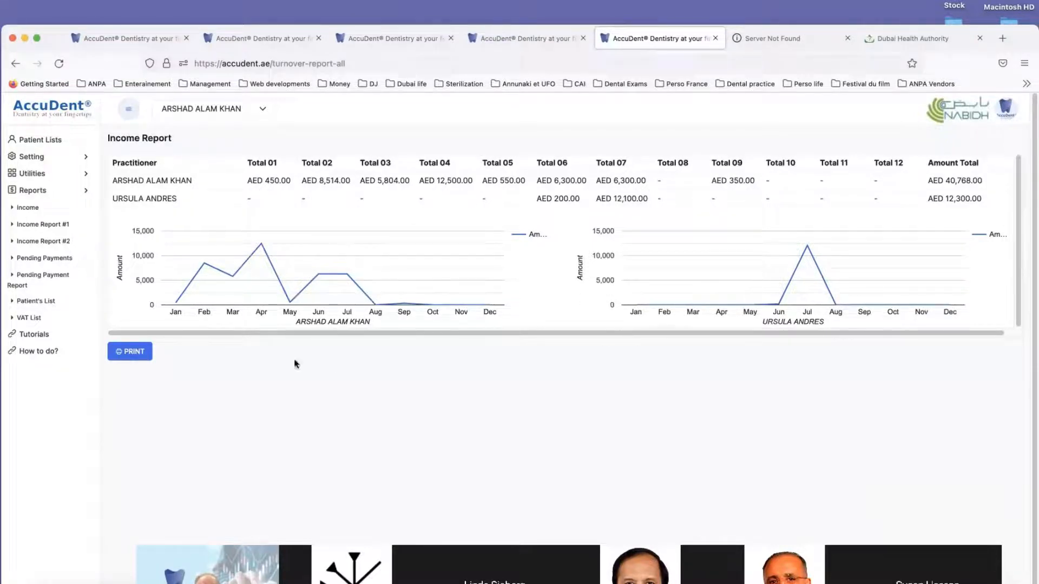
Step: Open the pending payments report and unlock it with the fees password
left_click(53, 259)
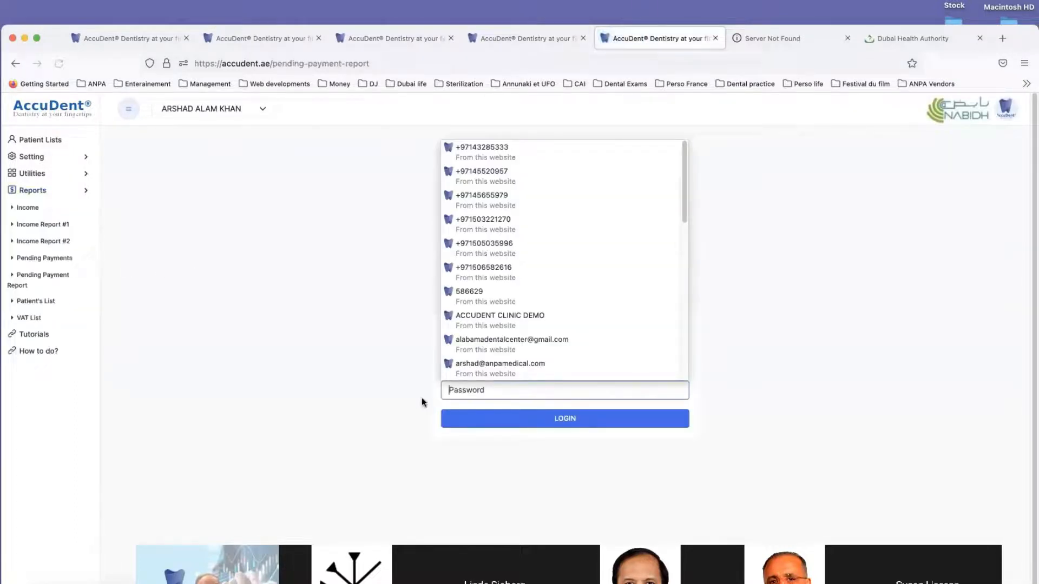
type("1")
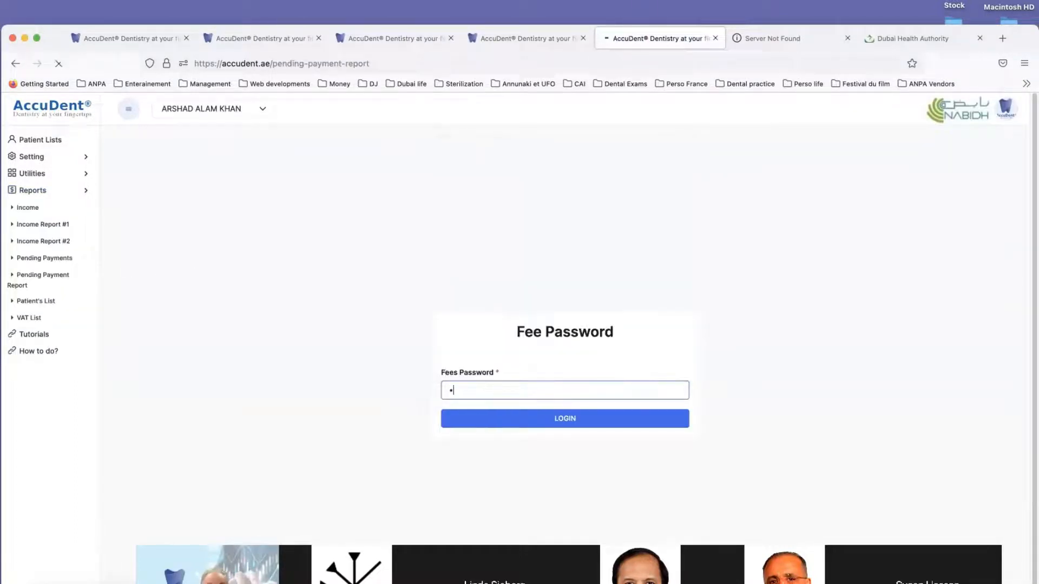
key("Return")
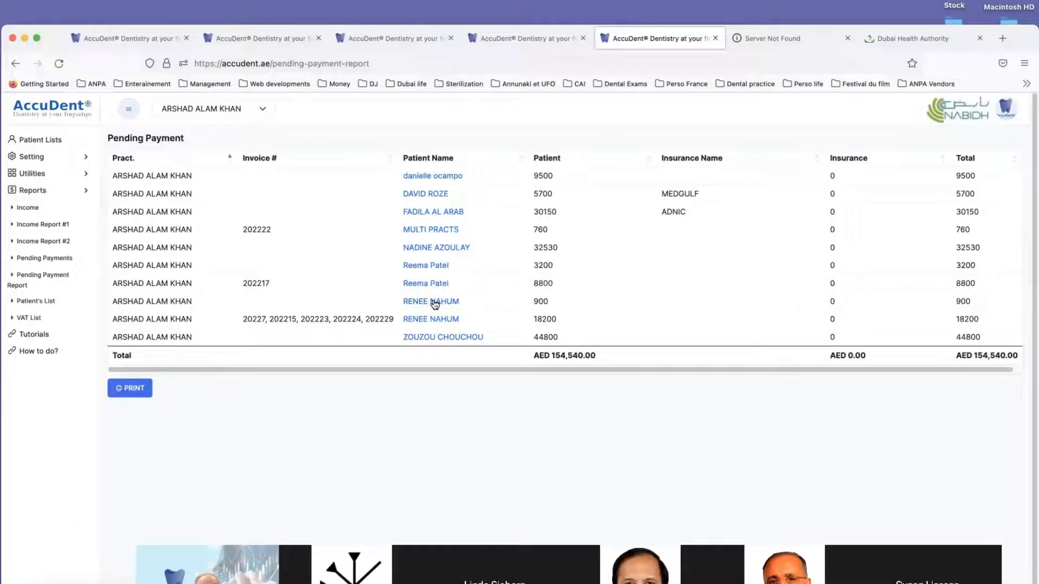
Step: Open the patient with the 8800 pending balance from the report and view their payment records
left_click_drag(433, 301, 437, 285)
left_click(429, 285)
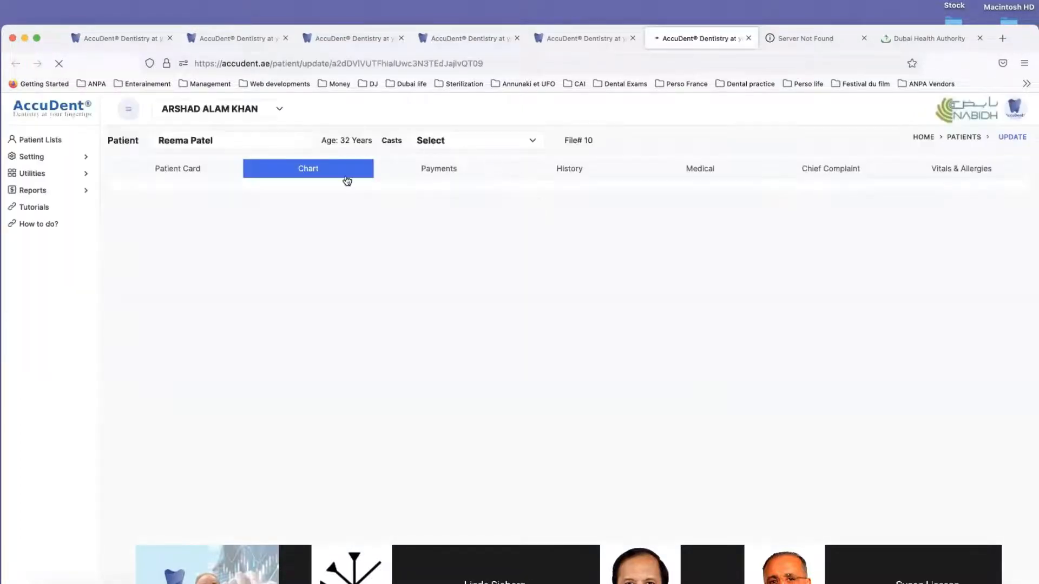
left_click(446, 170)
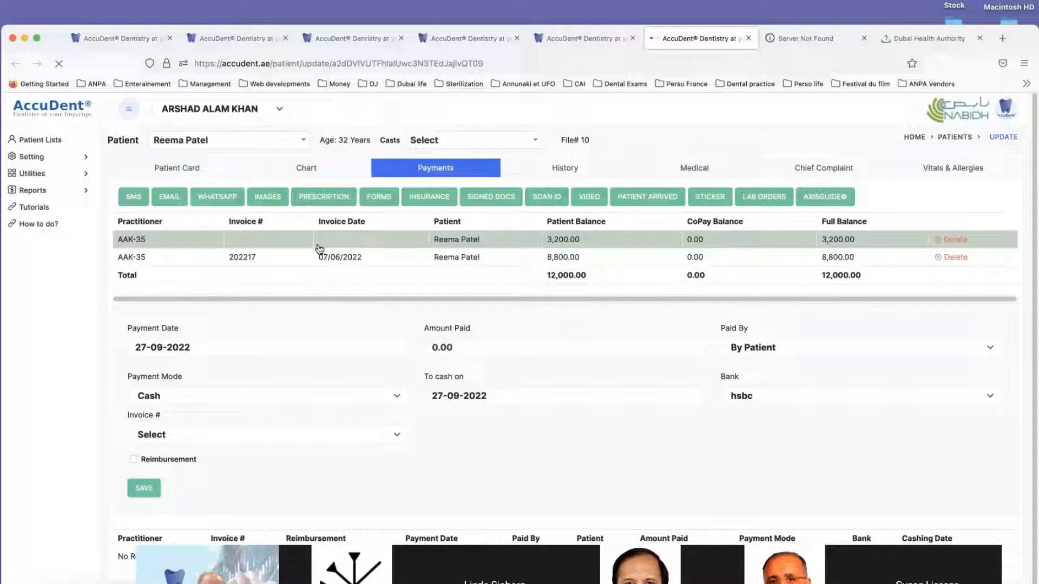
Step: Browse the available templates in the patient's forms and close the forms page without choosing one
left_click(376, 197)
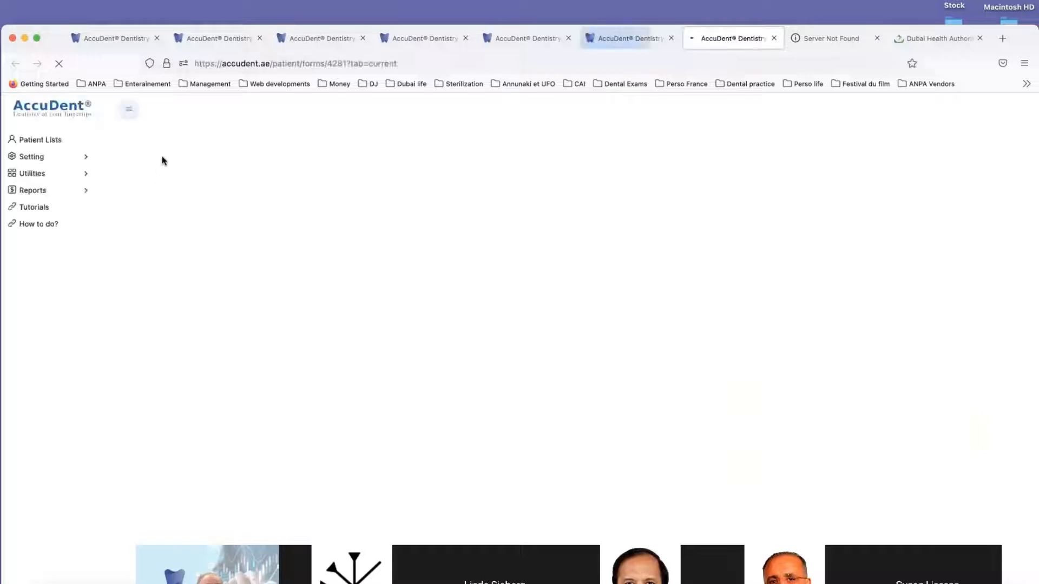
left_click(245, 187)
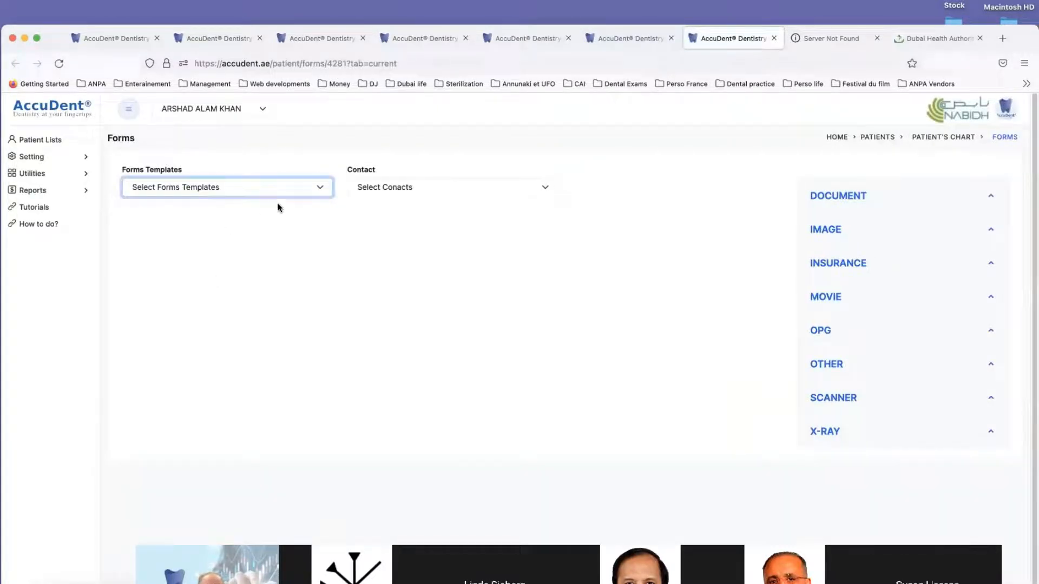
left_click(319, 187)
scroll(232, 259, "down", 3)
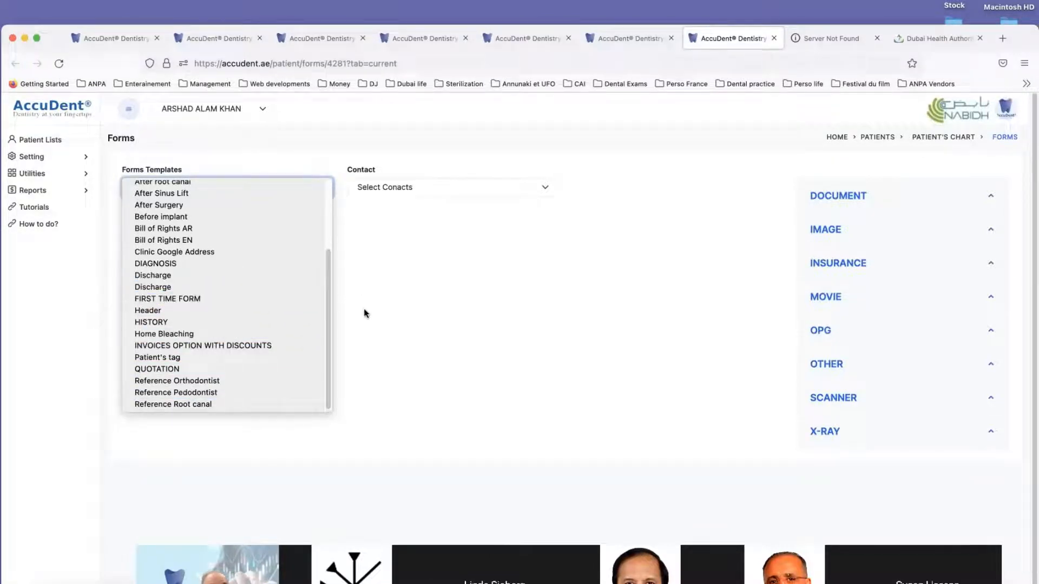
scroll(231, 346, "up", 3)
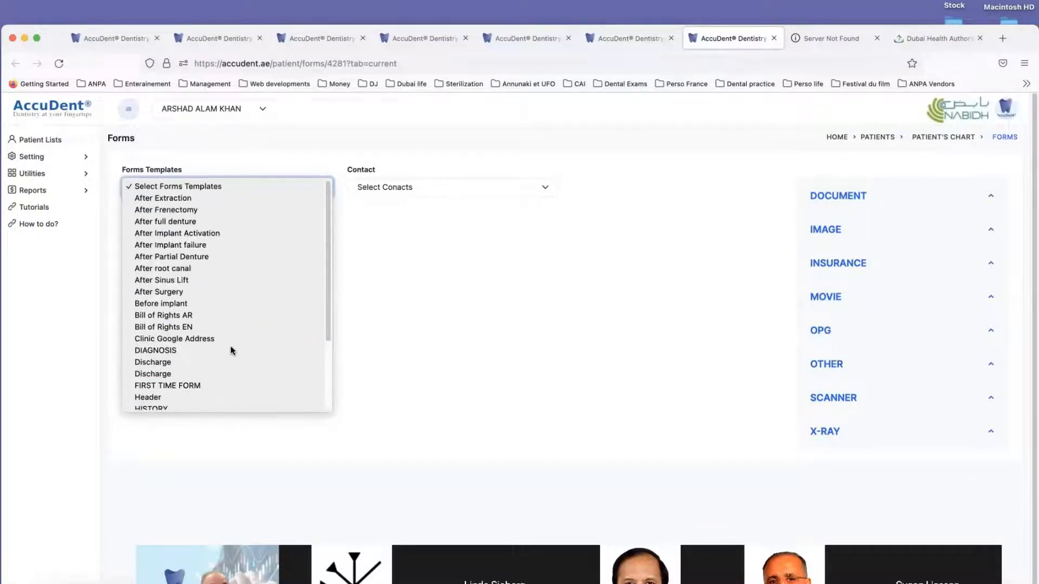
left_click(374, 312)
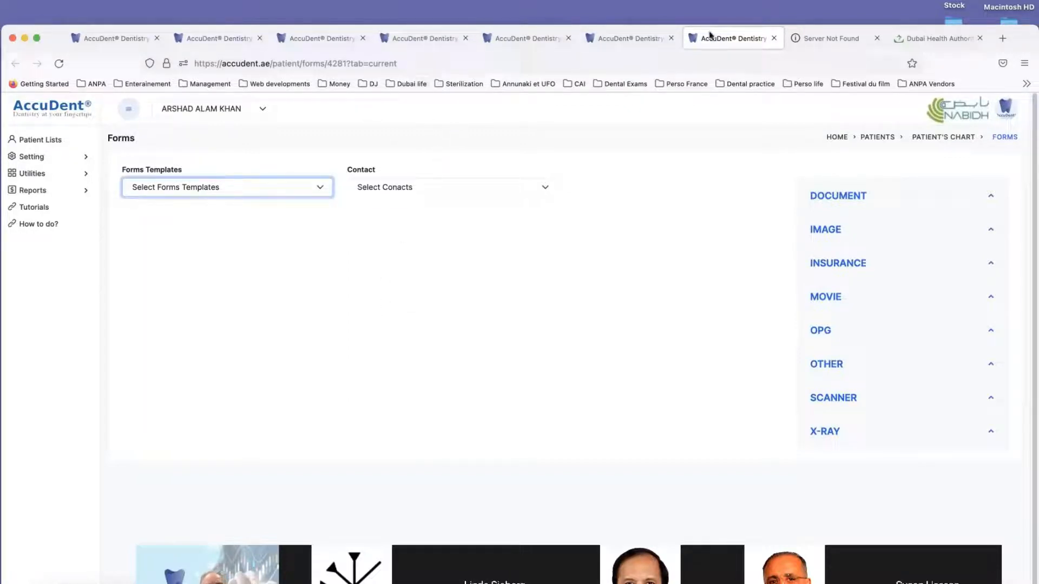
left_click(773, 38)
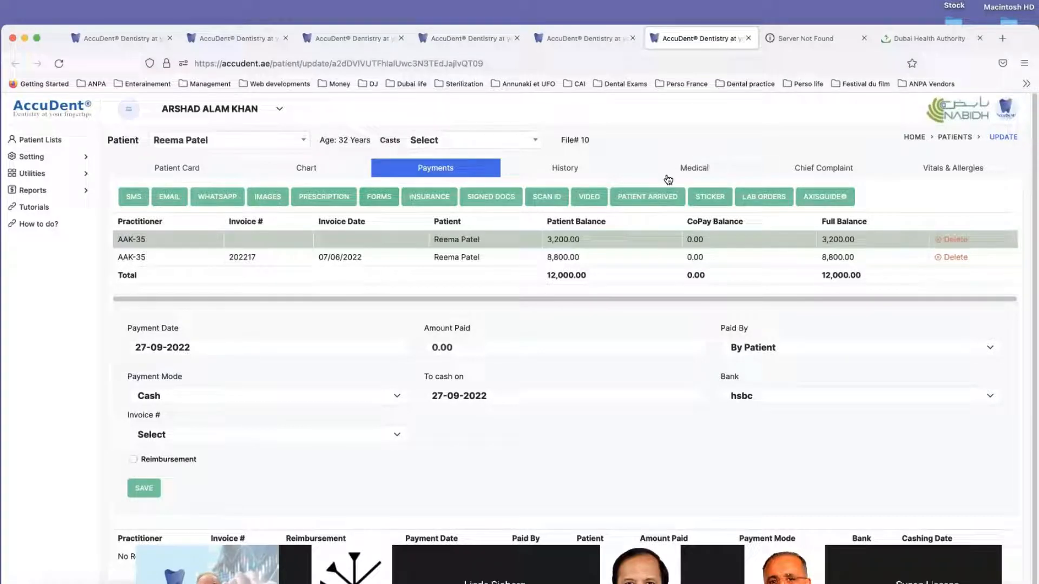
Step: In the patient's medical questionnaire, answer Yes for Cholesterol and set its actual problem resolution date to 27/09/2022
left_click(696, 171)
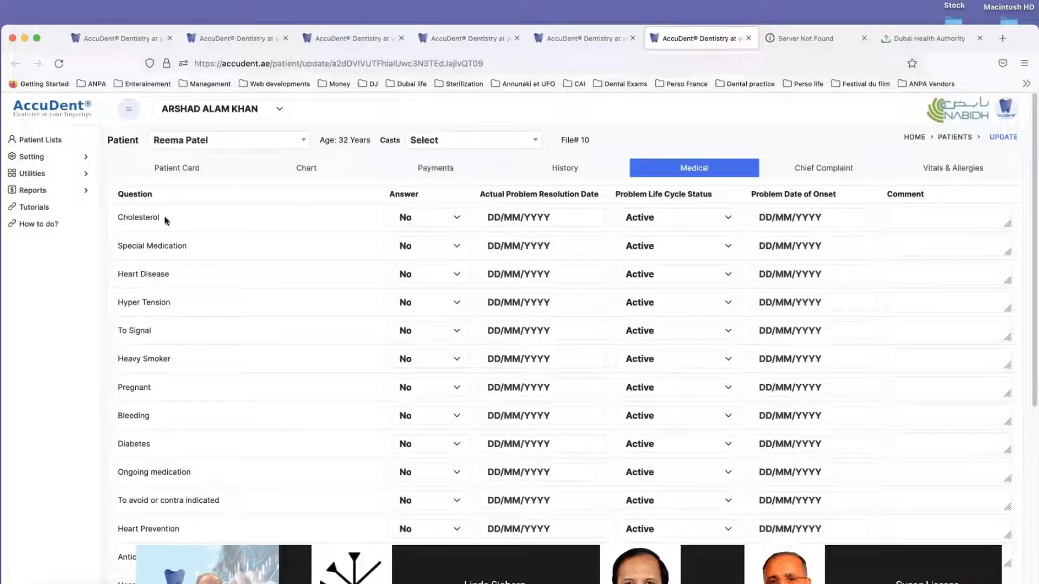
left_click(404, 217)
left_click(405, 218)
left_click(410, 219)
left_click(409, 218)
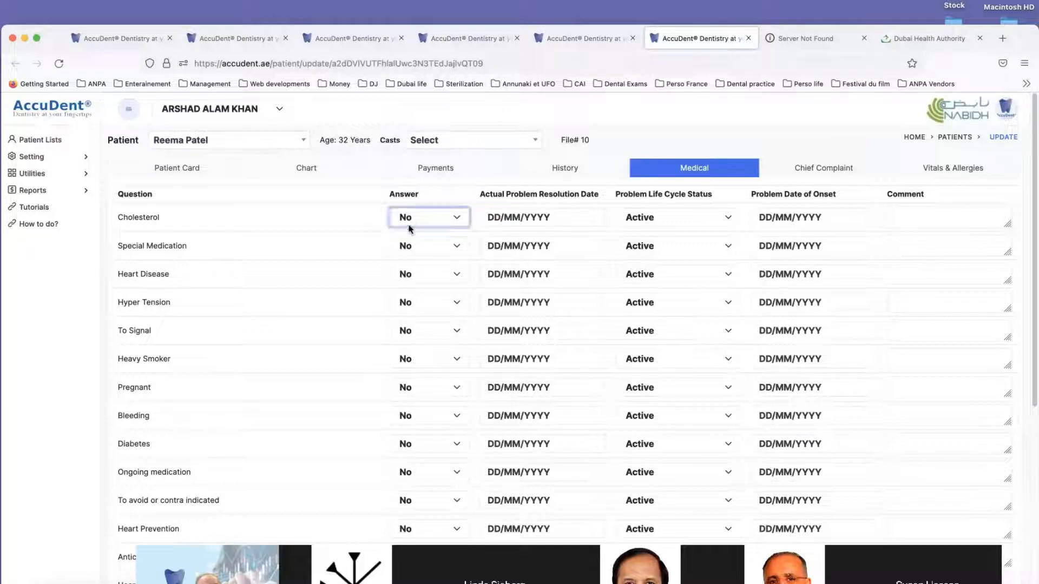
left_click(410, 224)
left_click(411, 232)
left_click(528, 218)
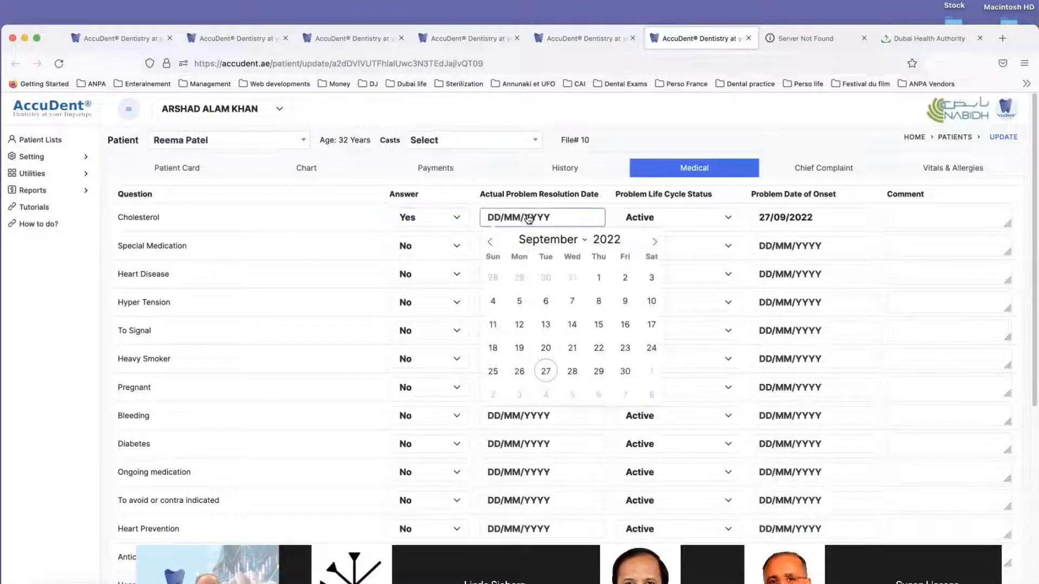
left_click(546, 371)
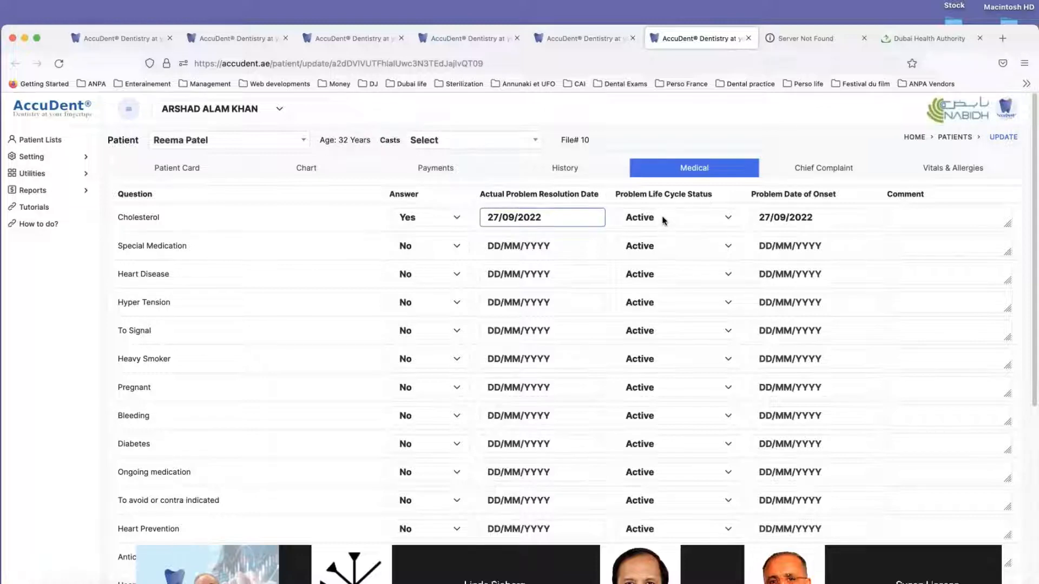
Step: Add the comment "mild" to the Cholesterol entry and look through the remaining medical questions
left_click(909, 217)
type("m")
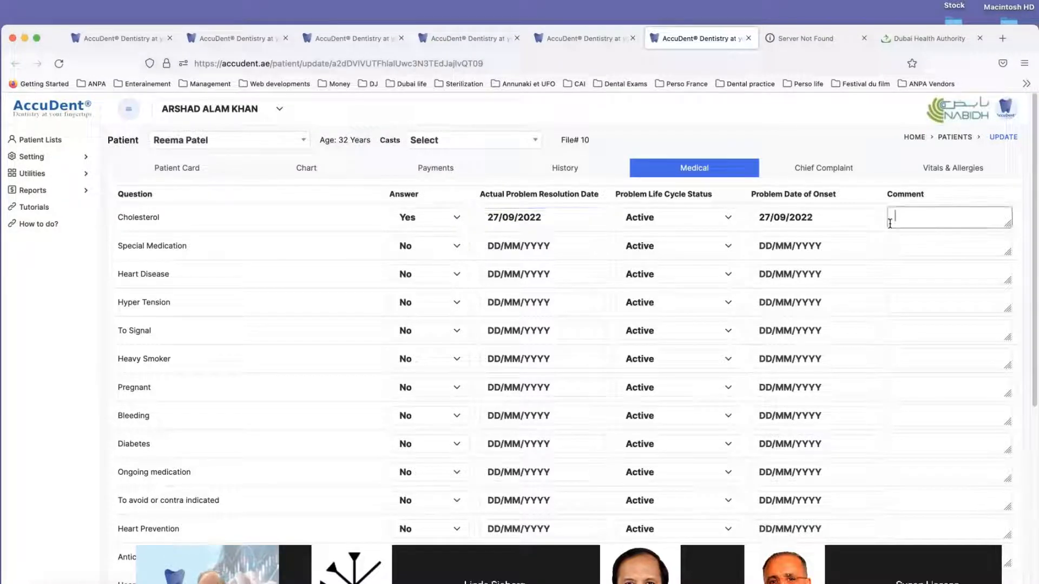
type("ild")
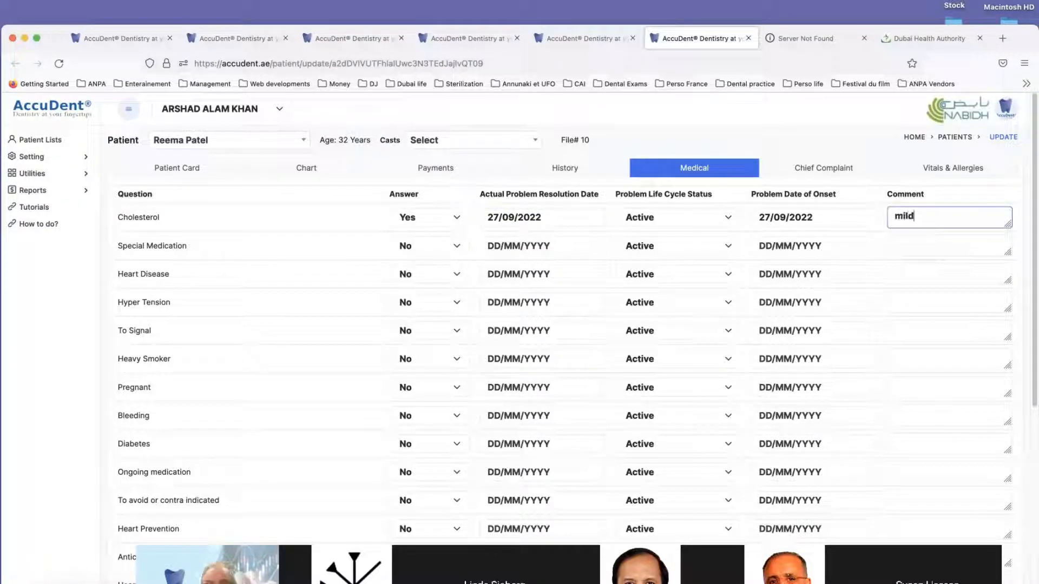
scroll(265, 311, "down", 5)
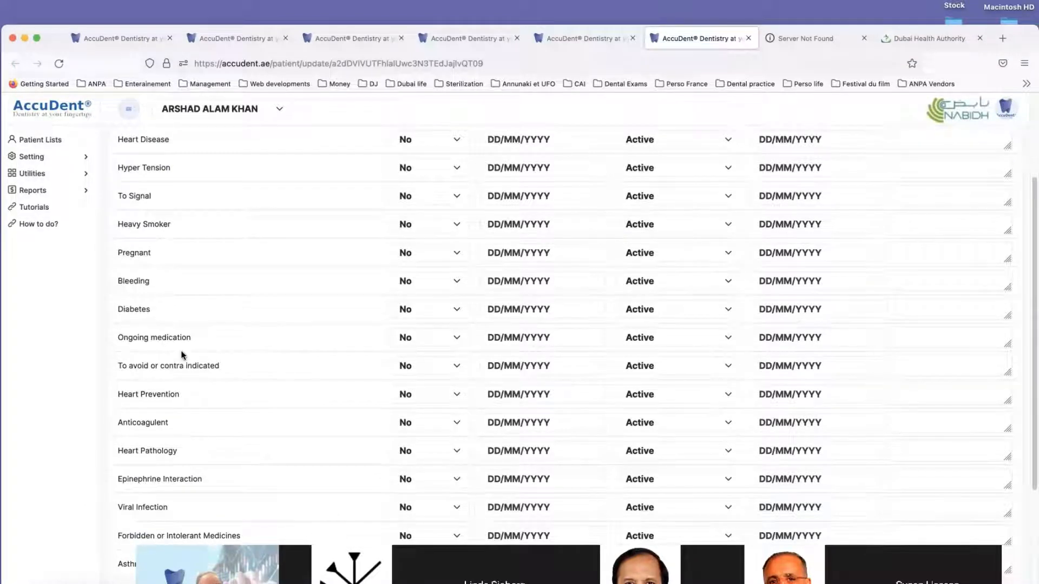
Step: Save the medical questionnaire and check the medical alert above the procedure list in the patient's chart
scroll(210, 351, "down", 5)
scroll(181, 354, "down", 4)
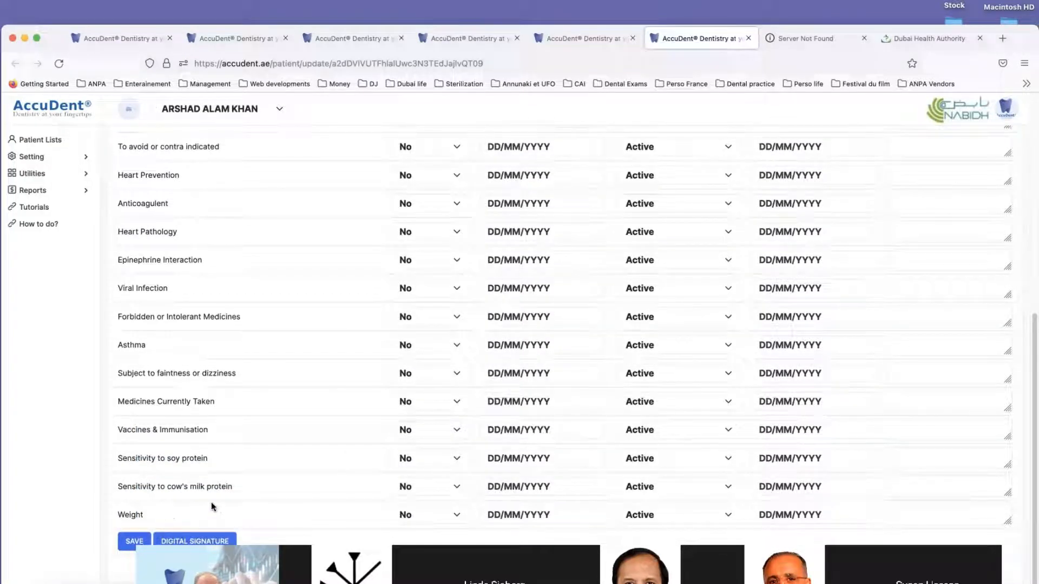
left_click(134, 541)
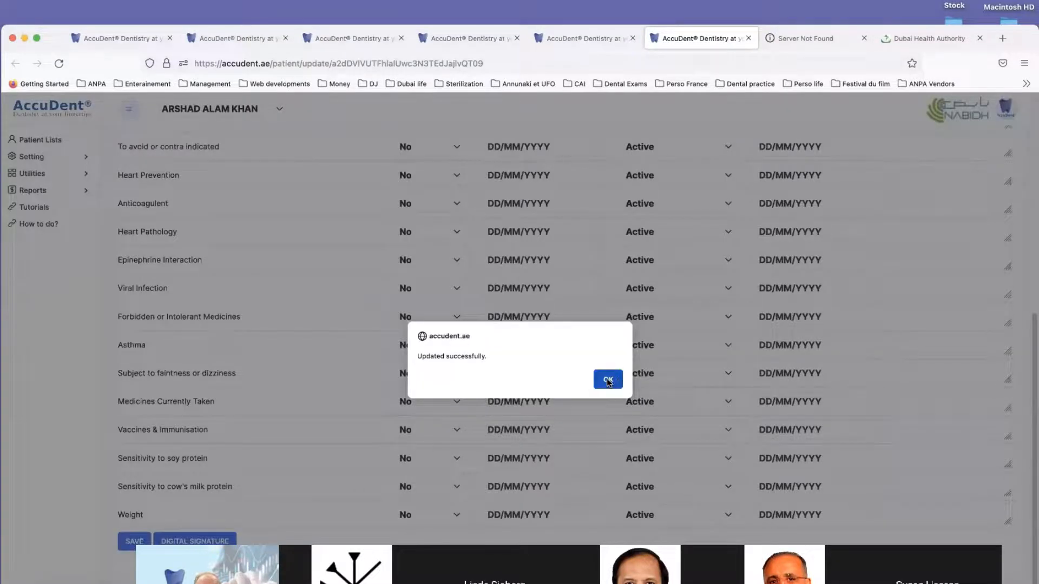
left_click(606, 379)
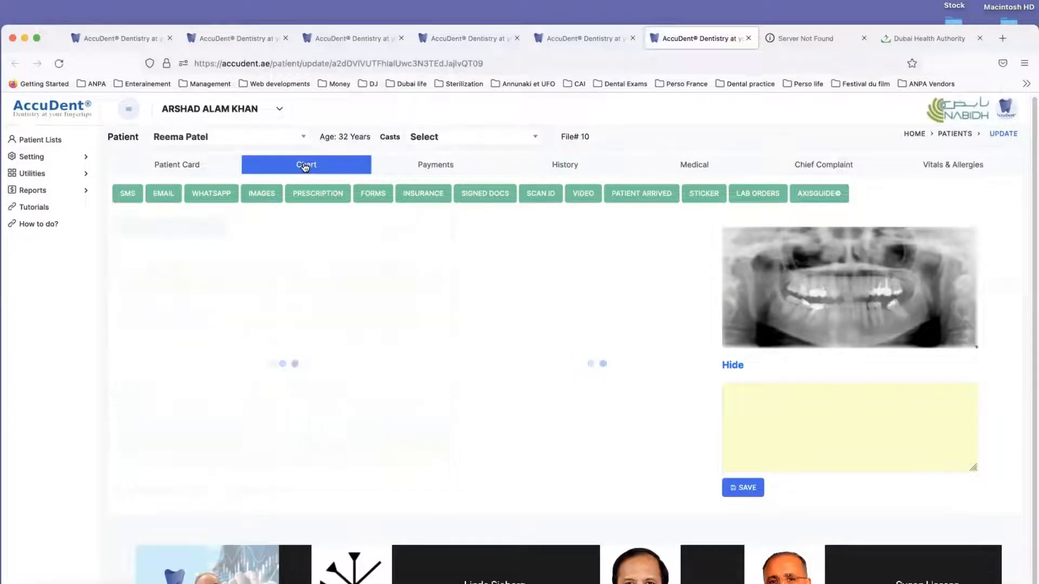
scroll(351, 330, "down", 3)
scroll(363, 337, "down", 2)
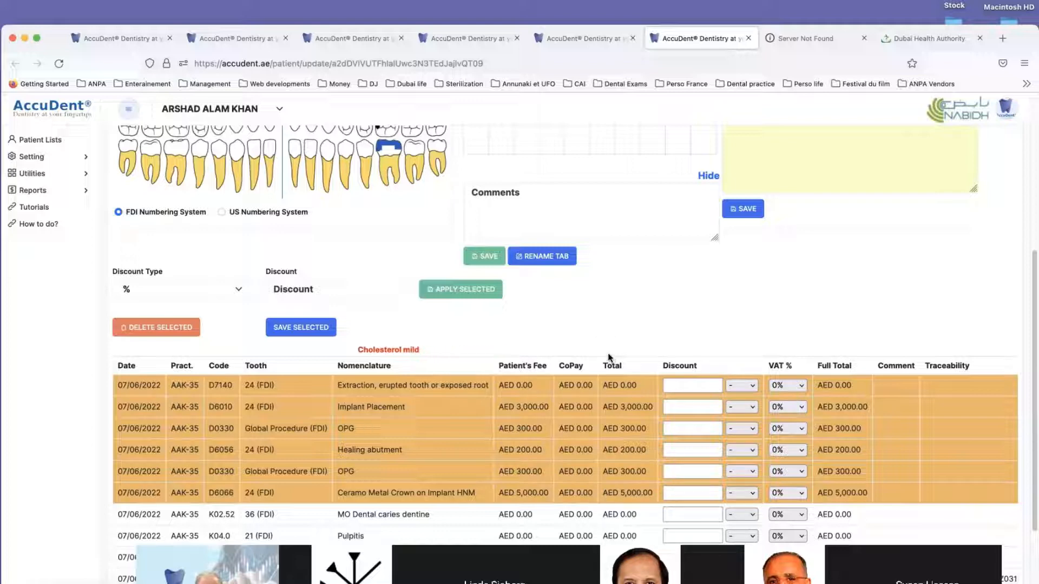
scroll(608, 353, "up", 5)
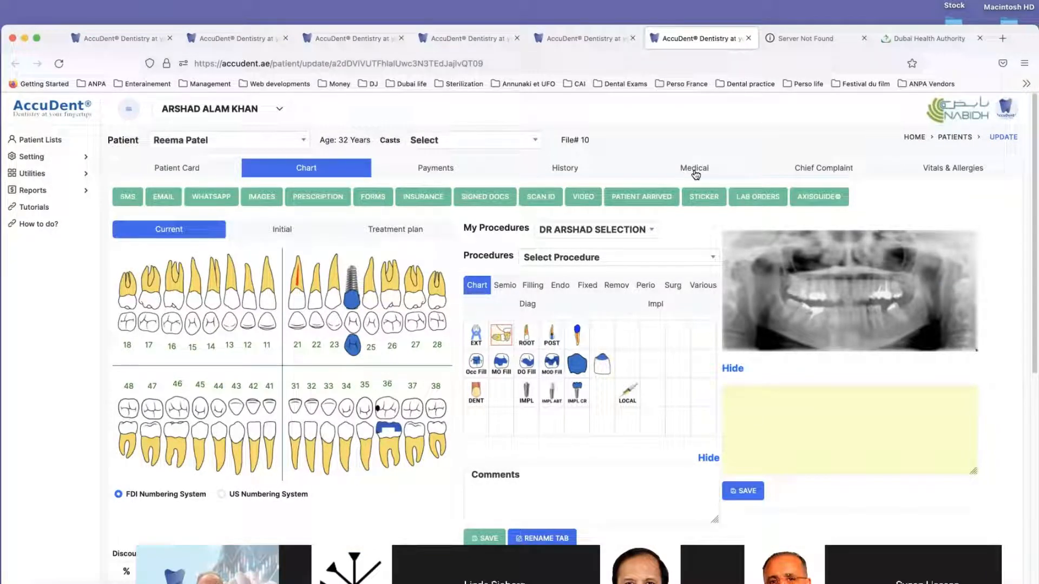
Step: In the patient's Chief Complaint questionnaire, answer Yes for Discomfort during dental treatment
left_click(821, 169)
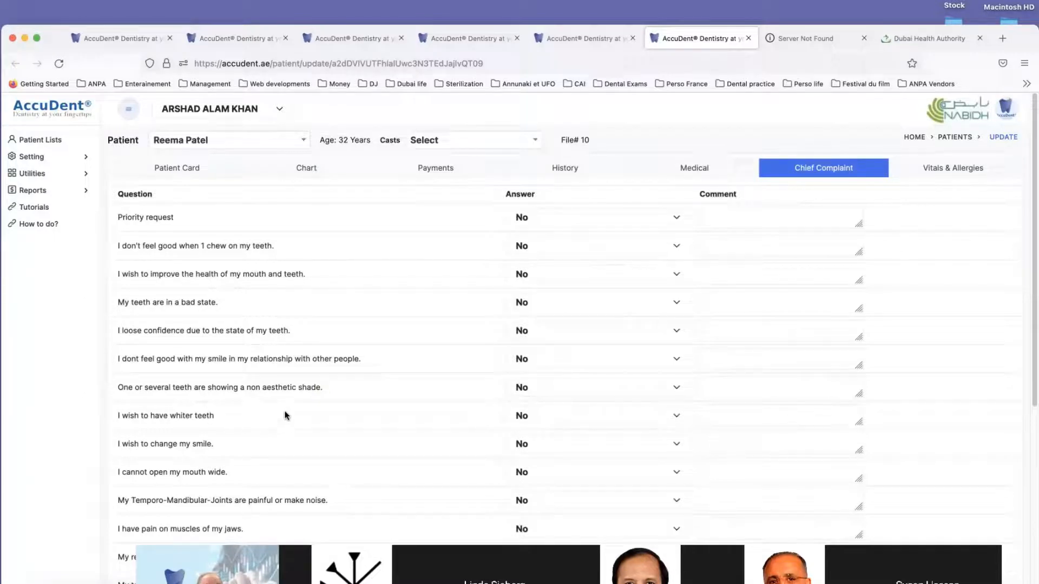
scroll(241, 326, "down", 3)
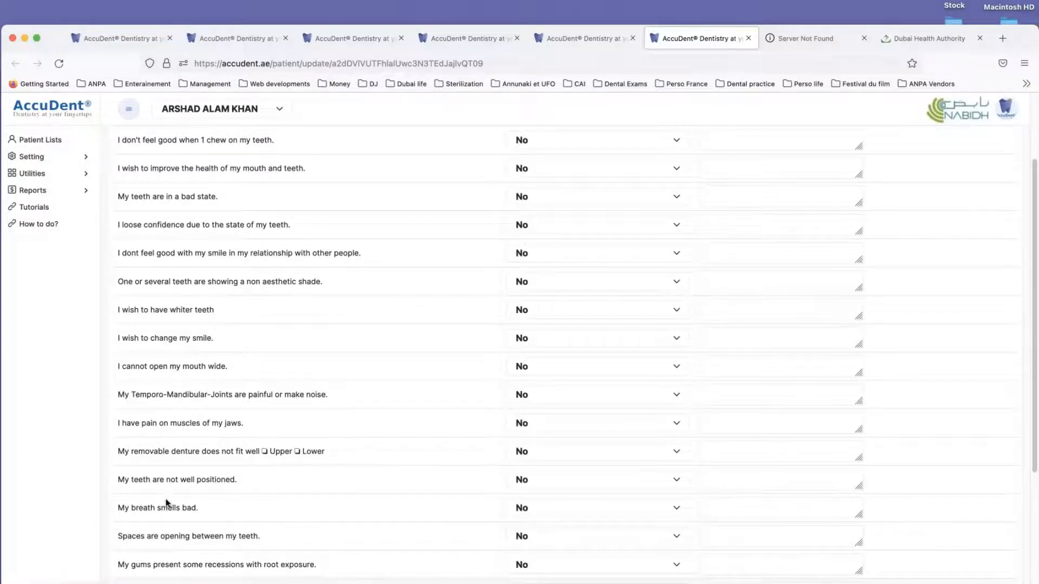
scroll(215, 415, "down", 5)
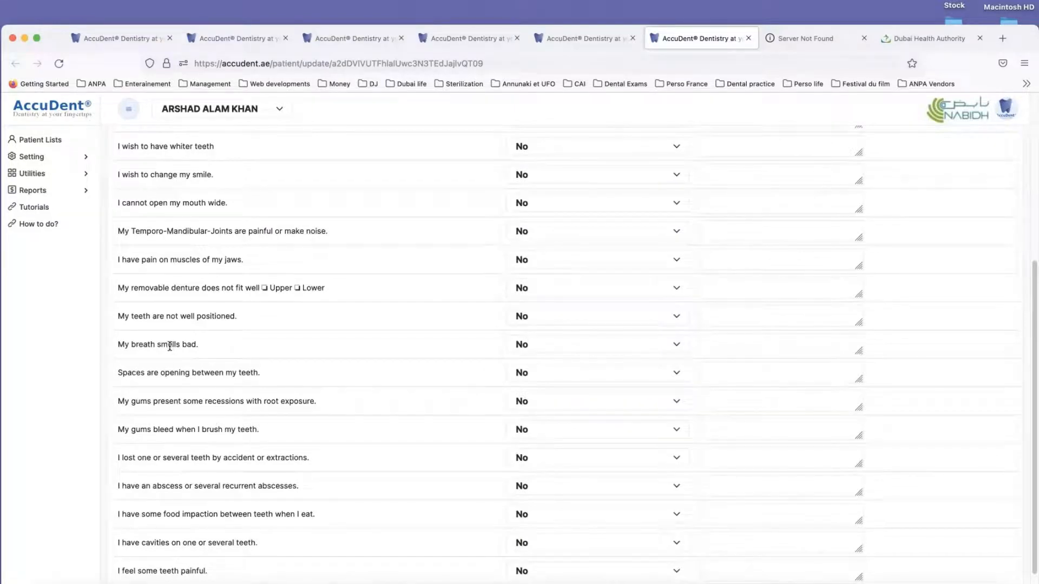
scroll(169, 346, "up", 6)
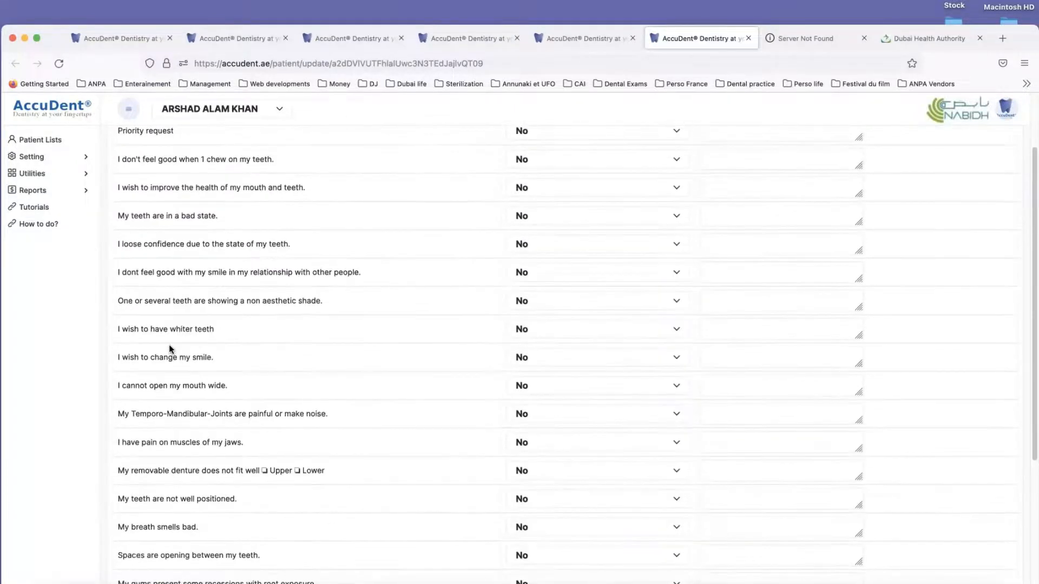
scroll(208, 306, "down", 6)
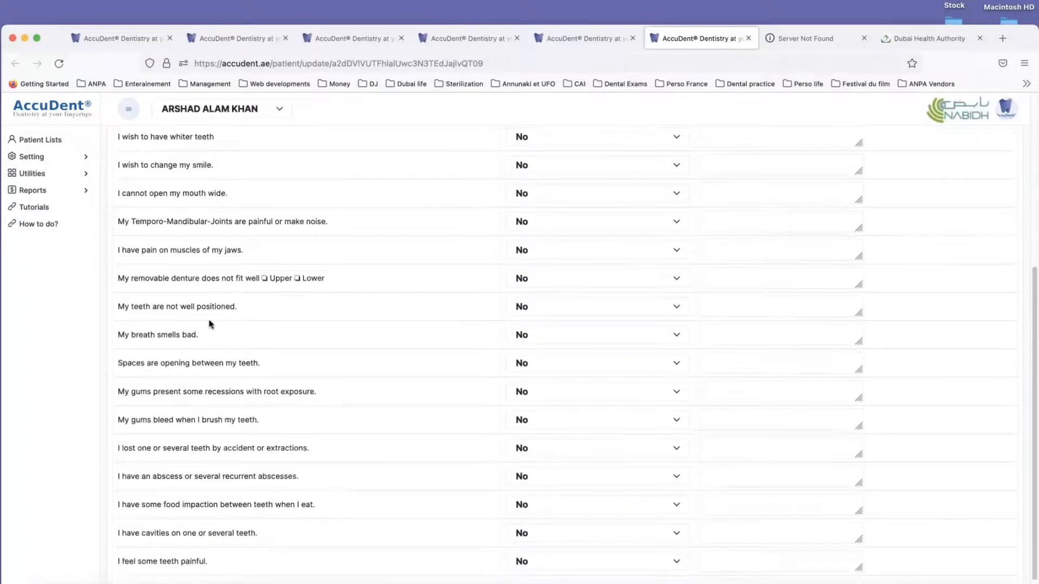
scroll(211, 324, "down", 3)
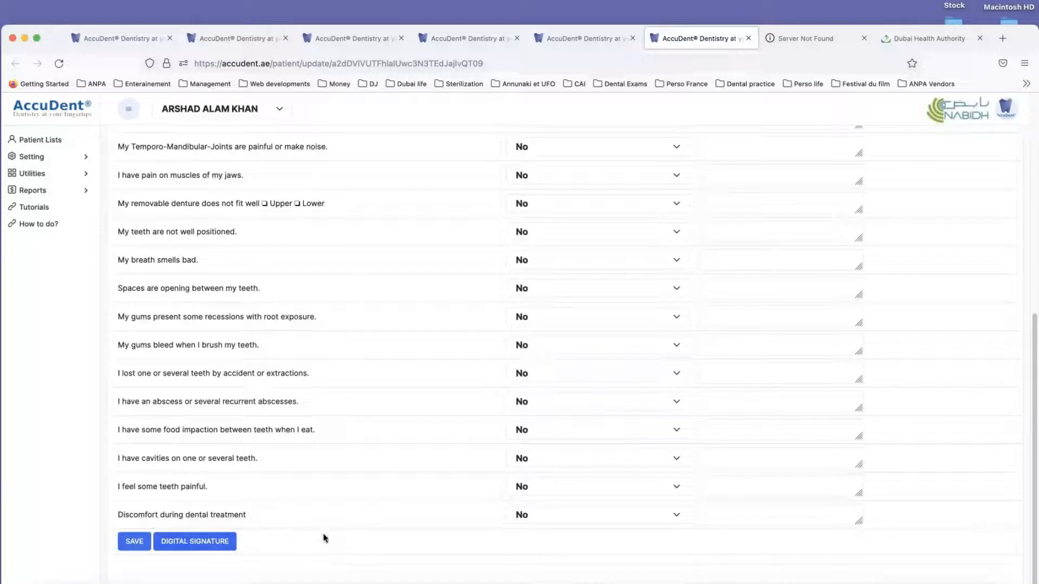
left_click(519, 514)
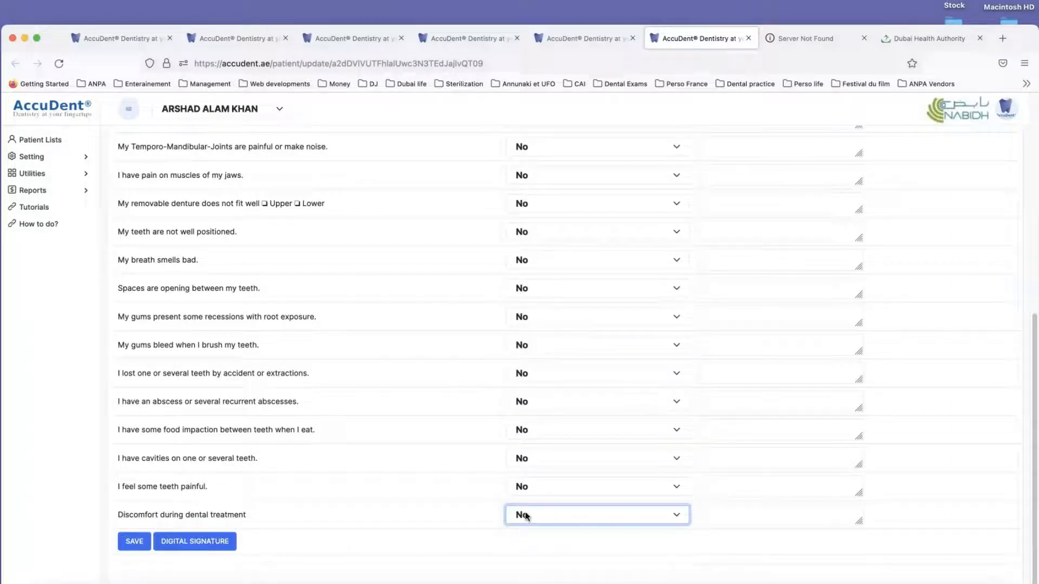
left_click(525, 516)
left_click(528, 528)
Step: Add the comment "shared" to the discomfort entry and save the Chief Complaint questionnaire
left_click(742, 511)
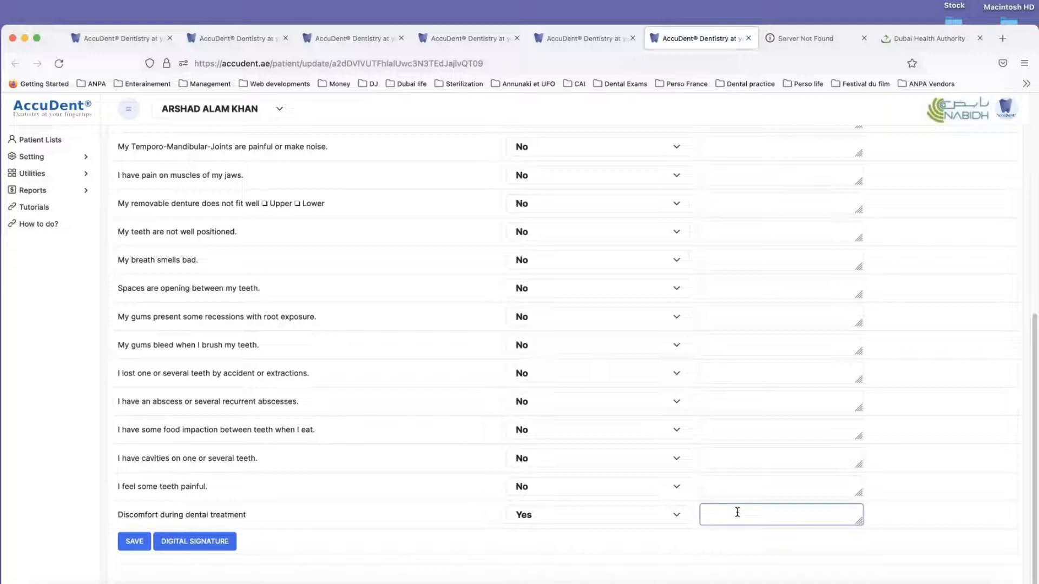
type("shared")
left_click(133, 543)
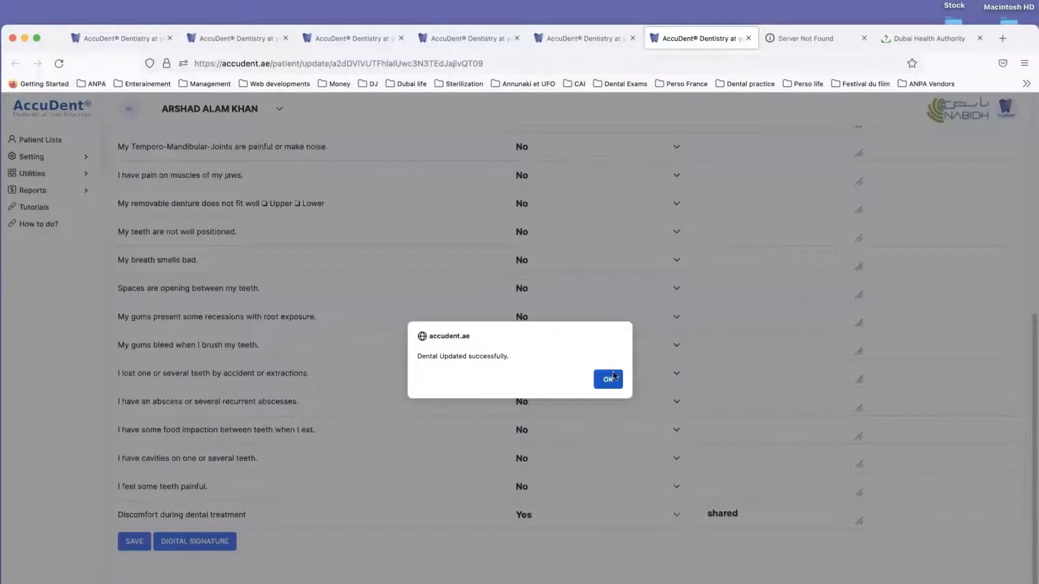
left_click(608, 379)
Step: Close the pending payment report and the other browser page open just before it
left_click(586, 35)
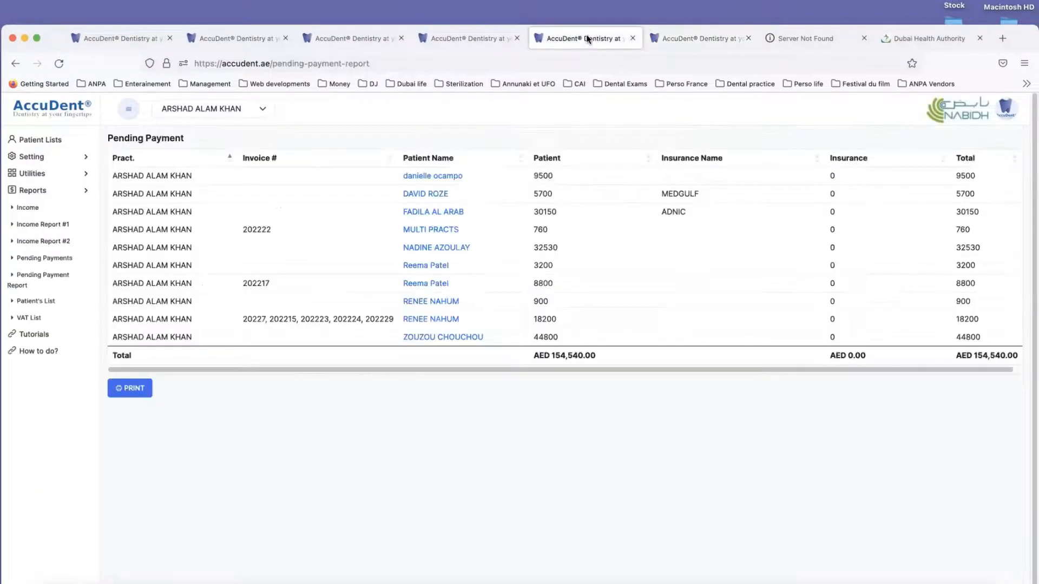
left_click(632, 38)
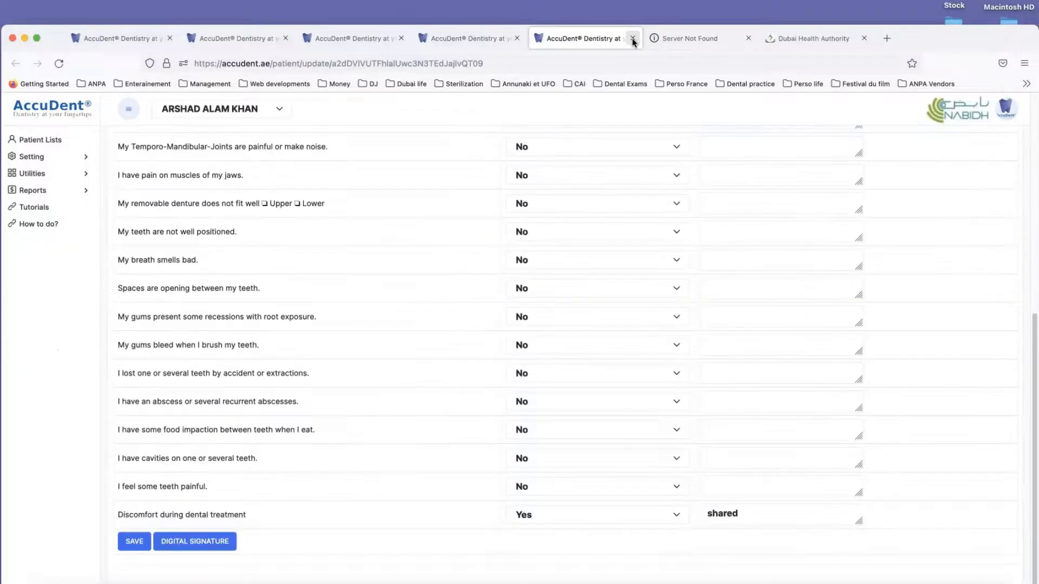
left_click(517, 37)
Step: Reload the chart of the patient insured with MEDNET and review its dental chart, procedures and notes
left_click(372, 41)
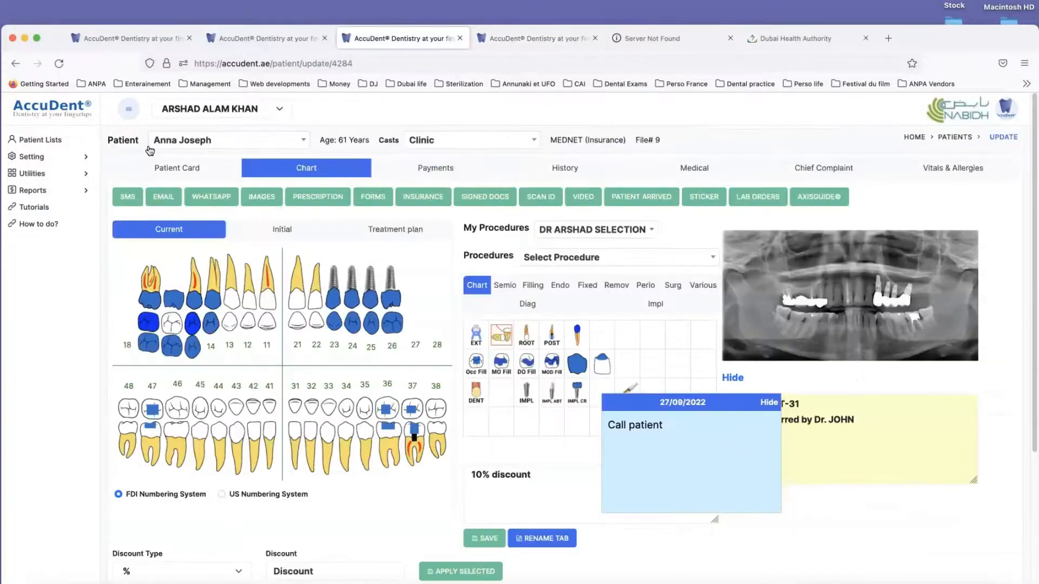
left_click(60, 64)
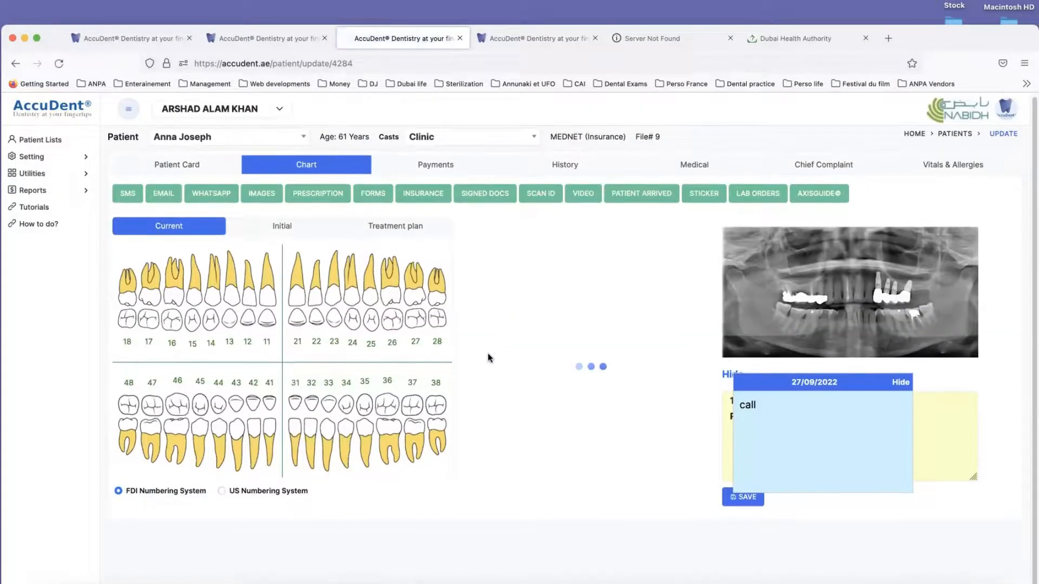
scroll(498, 346, "down", 4)
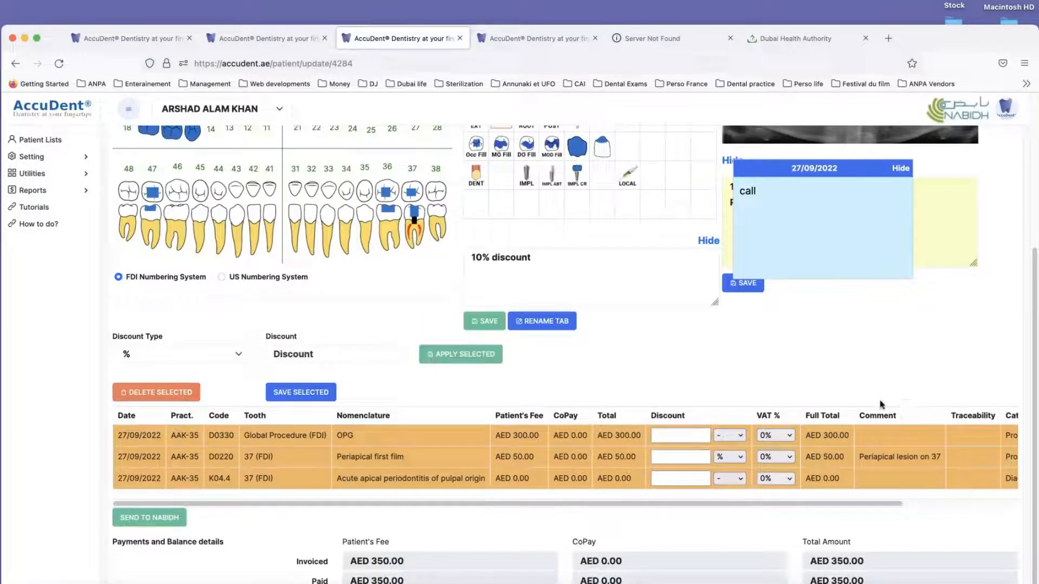
scroll(314, 272, "up", 4)
scroll(314, 272, "up", 1)
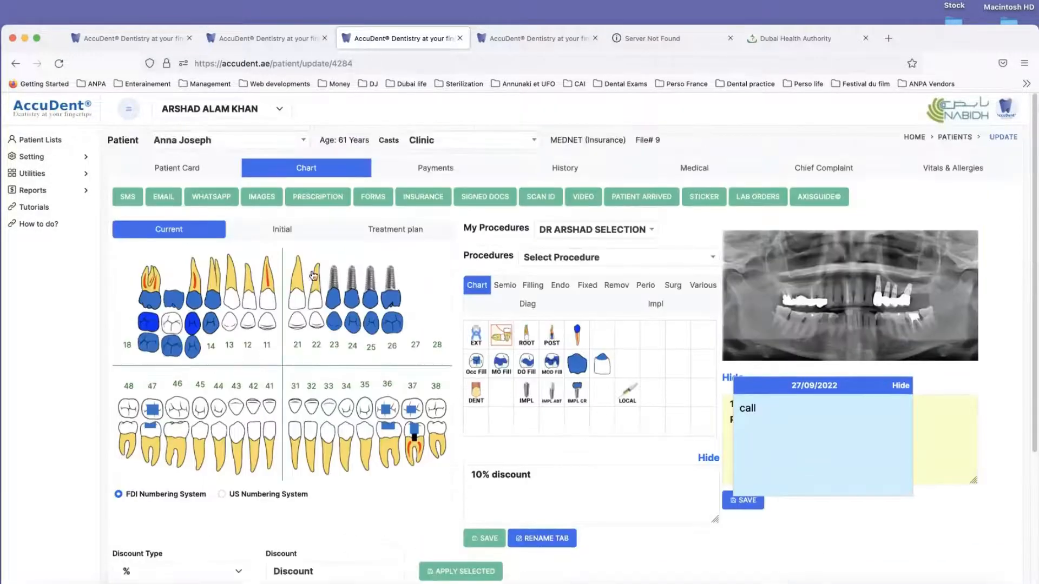
left_click(59, 63)
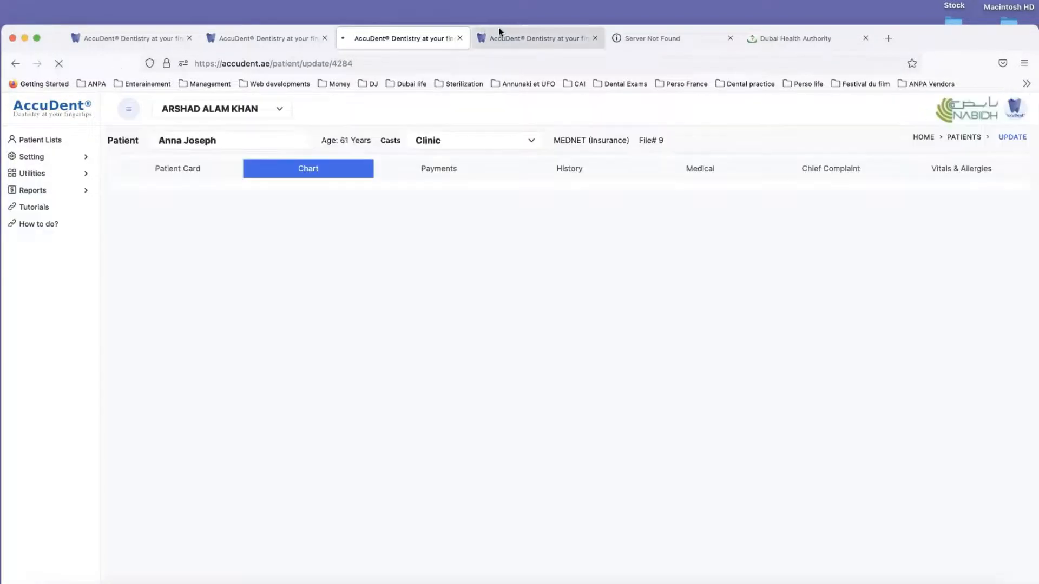
Step: Return to the patient with the Chief Complaint questionnaire and look through the Vitals & Allergies questions
left_click(534, 37)
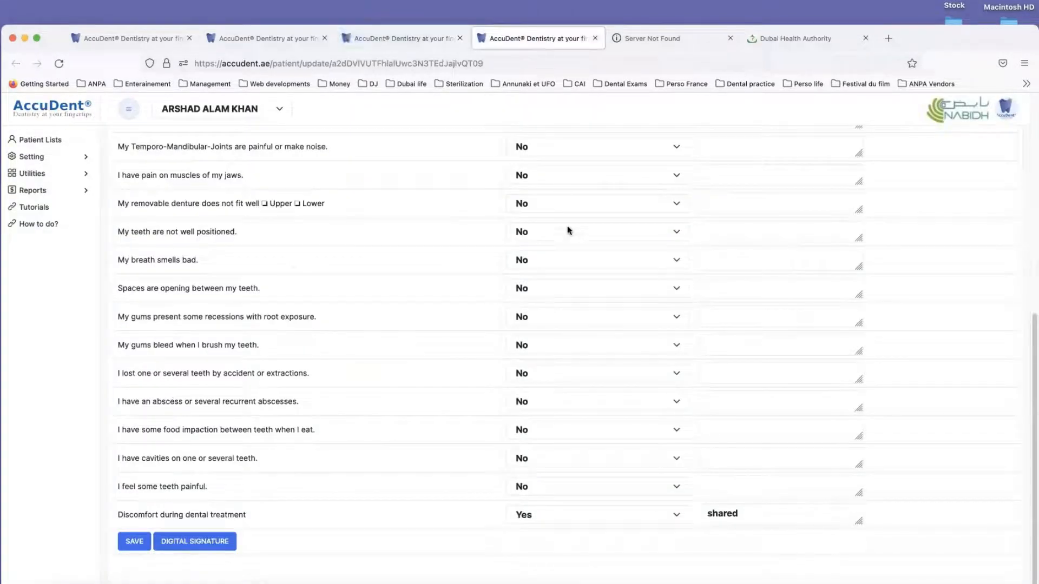
scroll(571, 250, "up", 4)
scroll(571, 250, "up", 3)
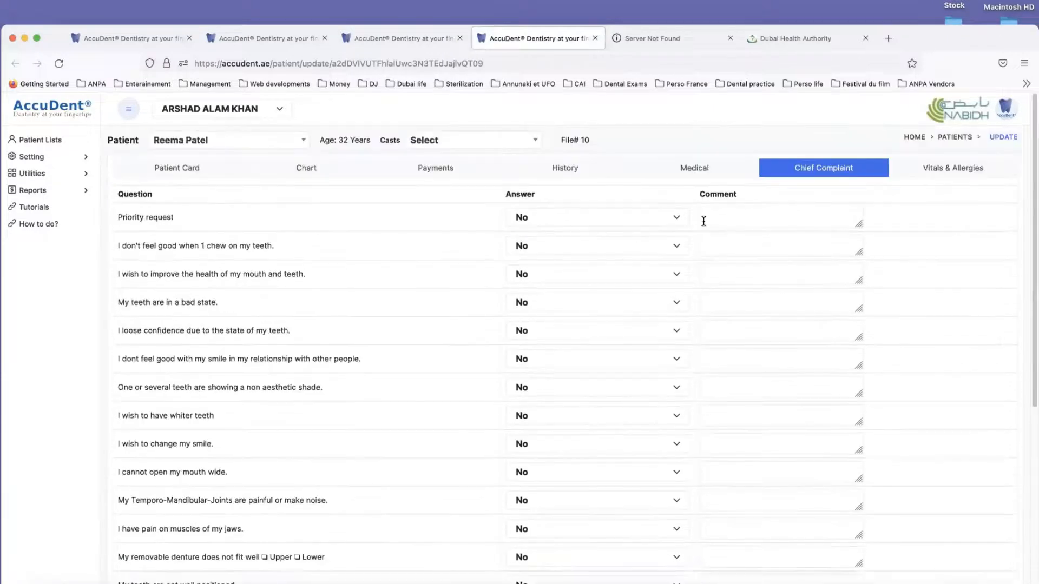
left_click(946, 171)
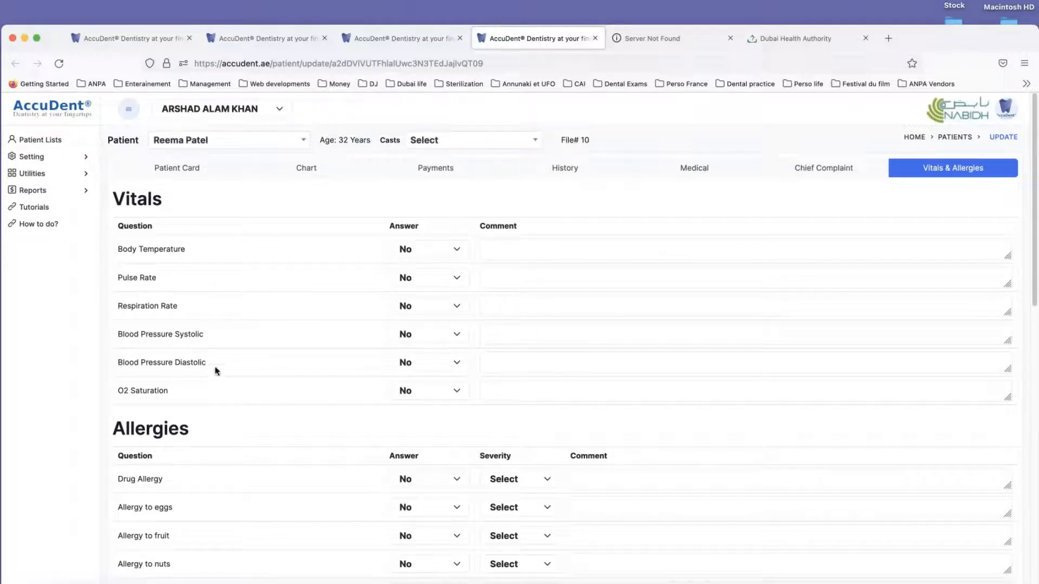
scroll(223, 360, "down", 2)
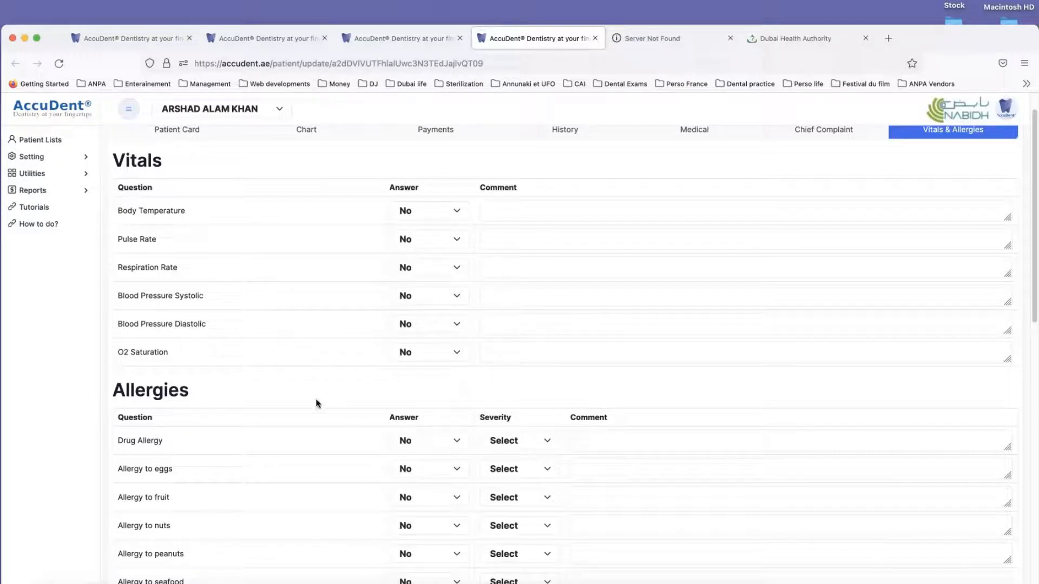
scroll(643, 324, "down", 5)
scroll(642, 327, "down", 5)
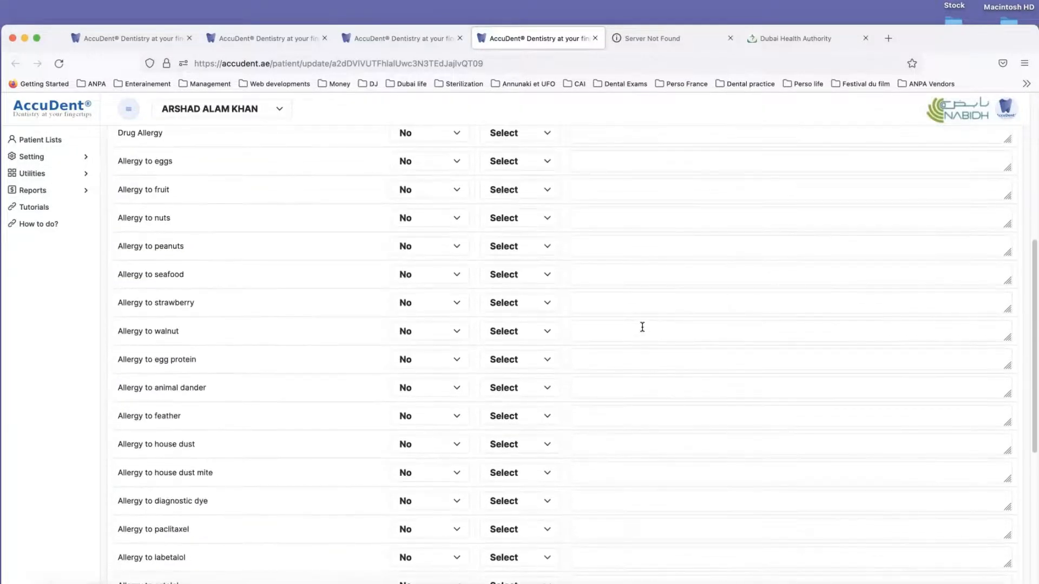
scroll(642, 327, "up", 4)
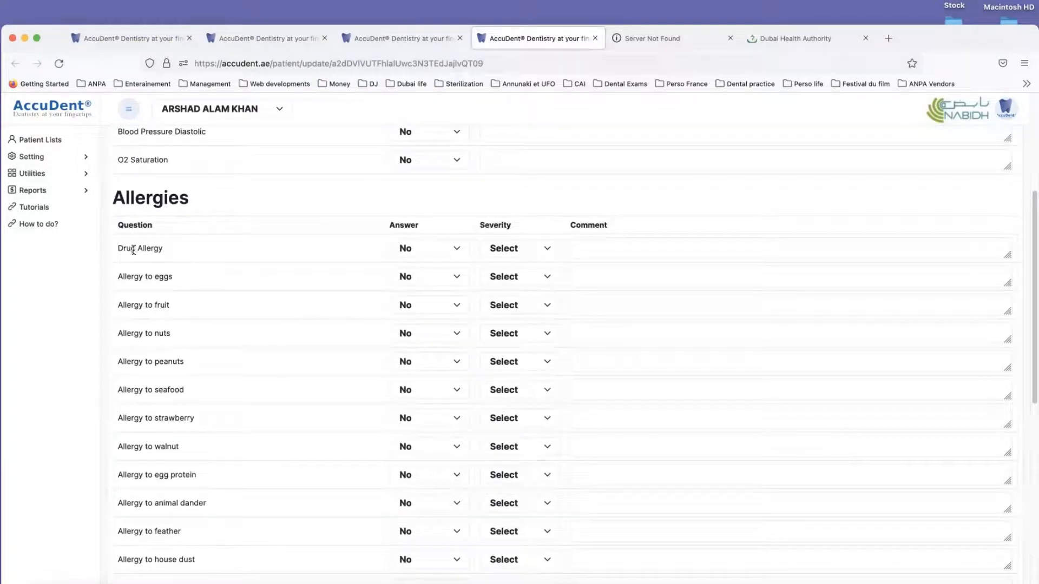
Step: Answer Yes for Drug Allergy in the allergies list and set its severity to Minor
left_click(408, 250)
left_click(409, 262)
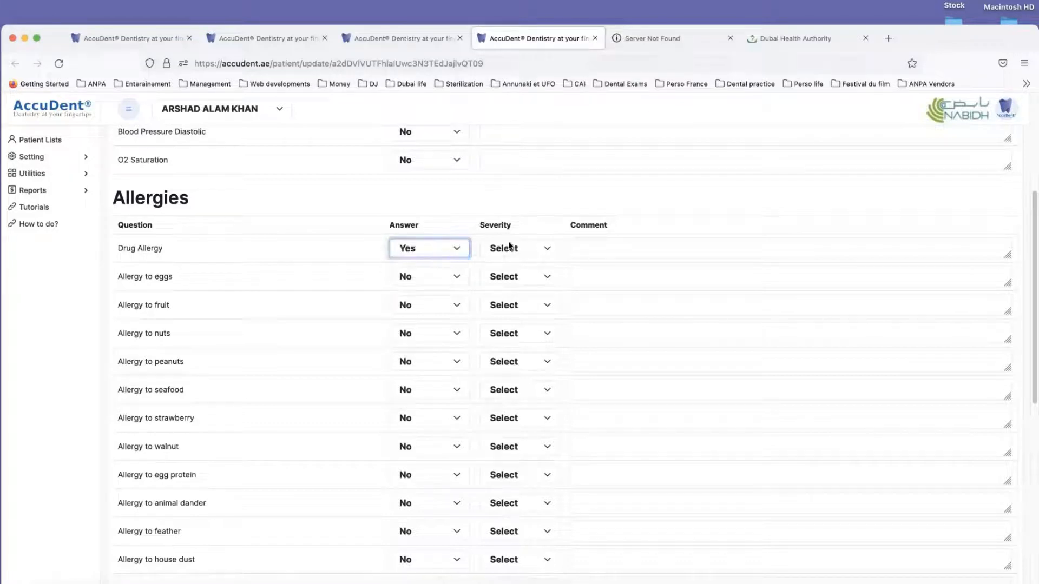
left_click(544, 252)
left_click(543, 252)
left_click(538, 250)
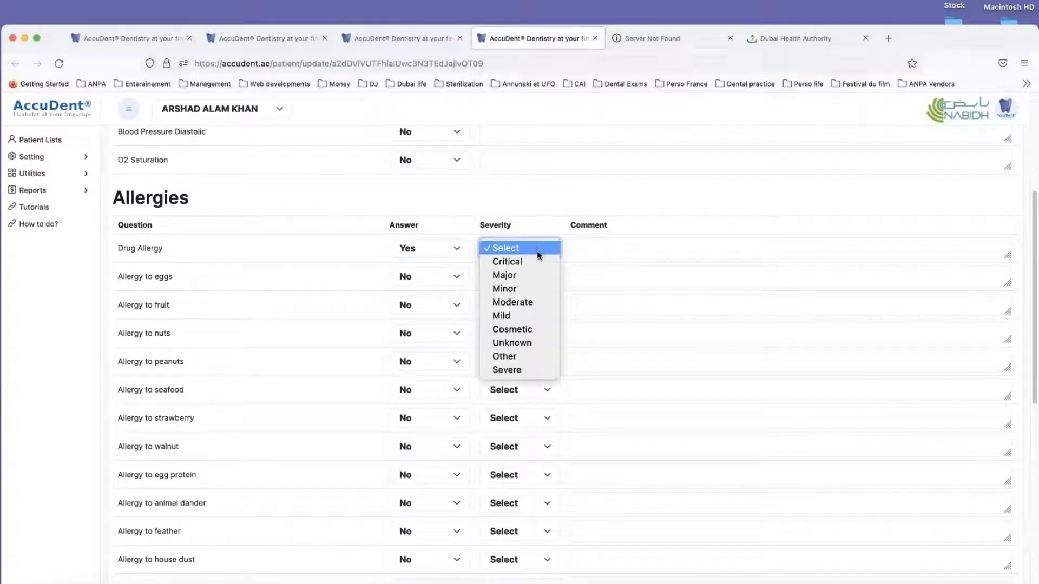
left_click(524, 289)
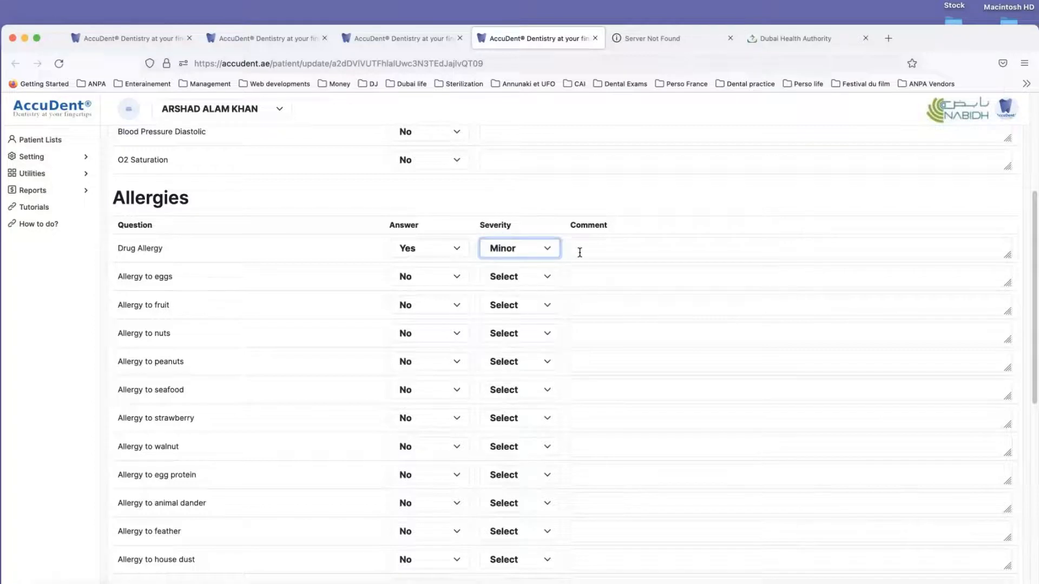
Step: Save the Drug Allergy entry with the comment "PENICILLIN" and reopen Vitals & Allergies to check it
left_click(578, 250)
type("PENI")
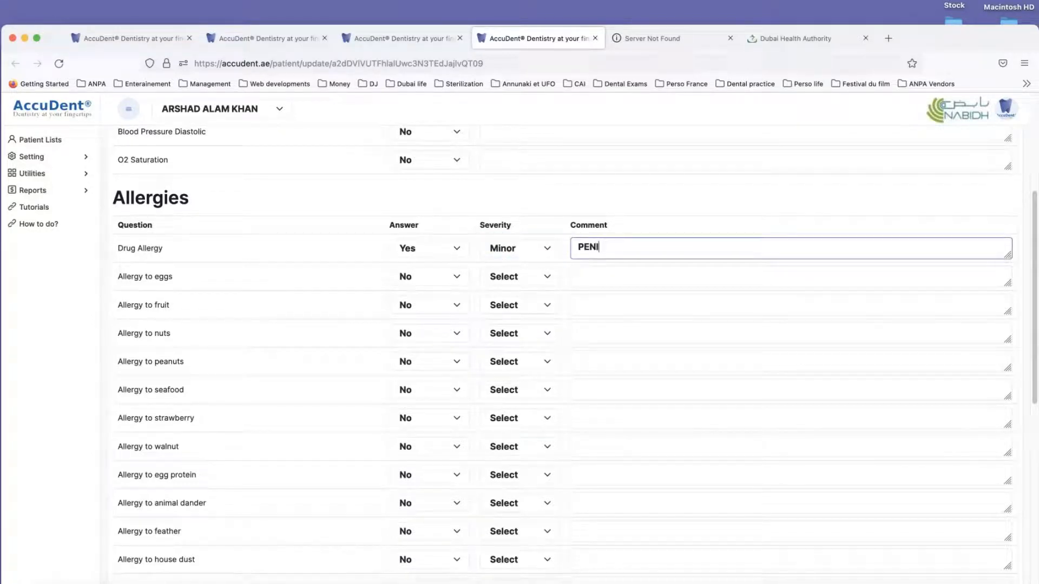
type("CILLIN")
scroll(246, 301, "down", 10)
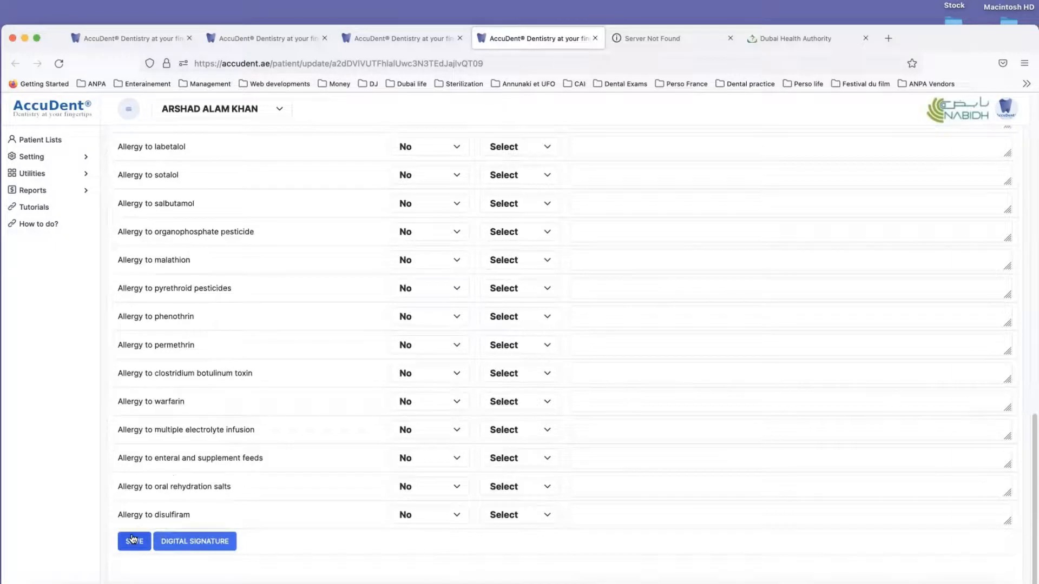
left_click(132, 542)
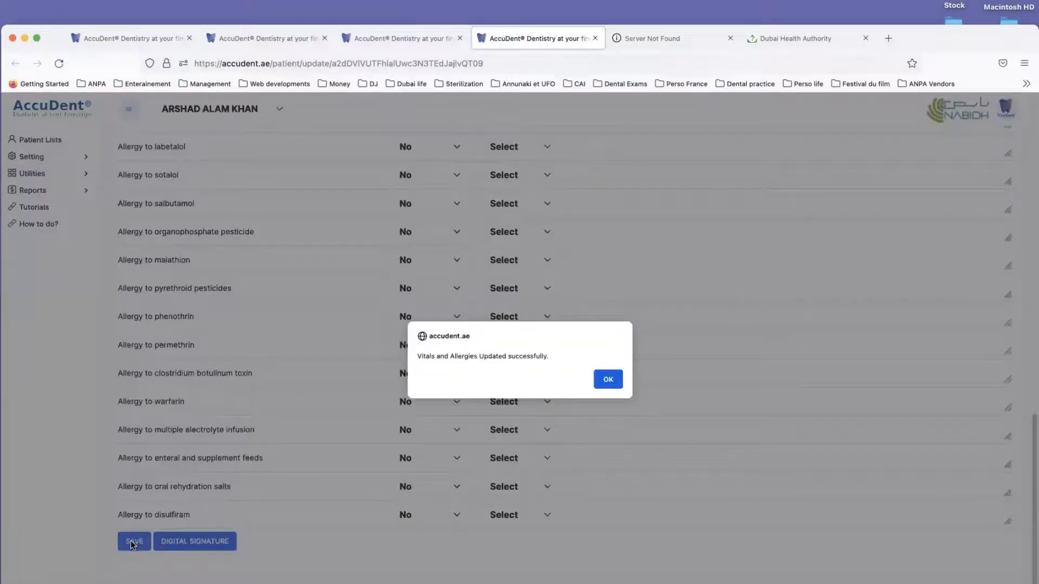
left_click(608, 379)
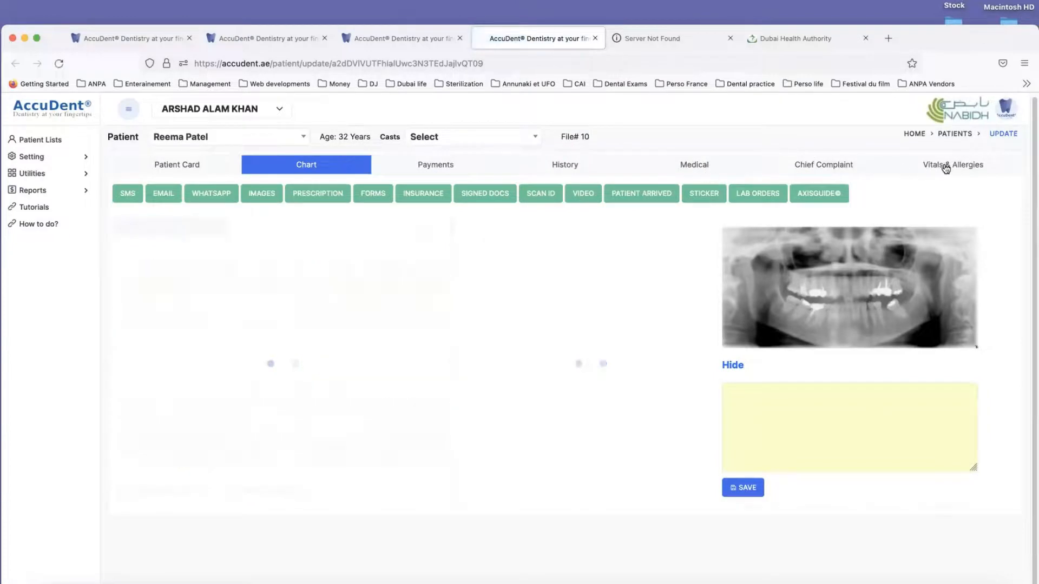
left_click(945, 166)
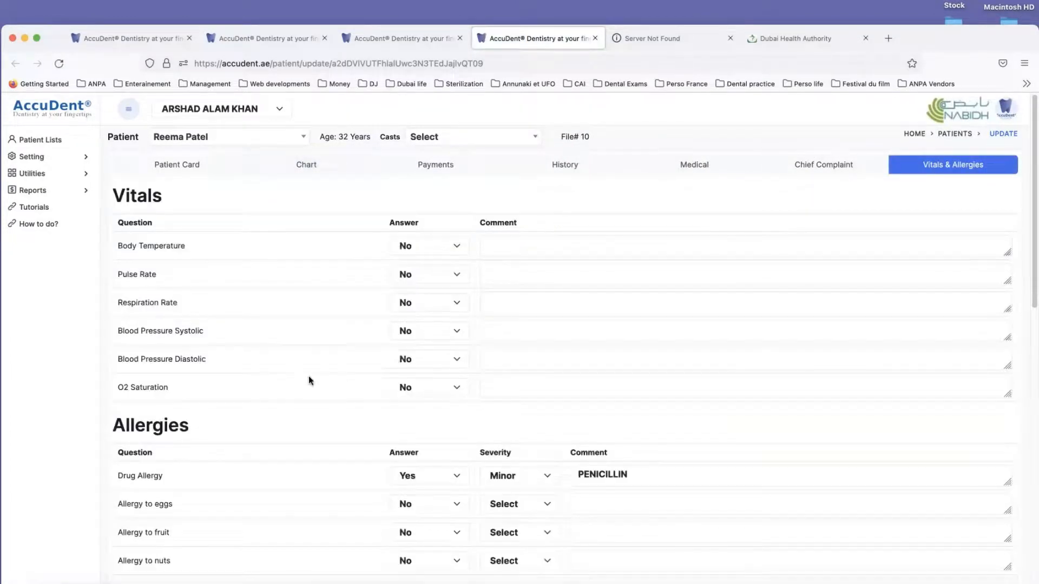
Step: Add the patient's digital signature to the Vitals-Allergies Questionnaire, save the signature and save the signed form in the history
scroll(304, 386, "down", 20)
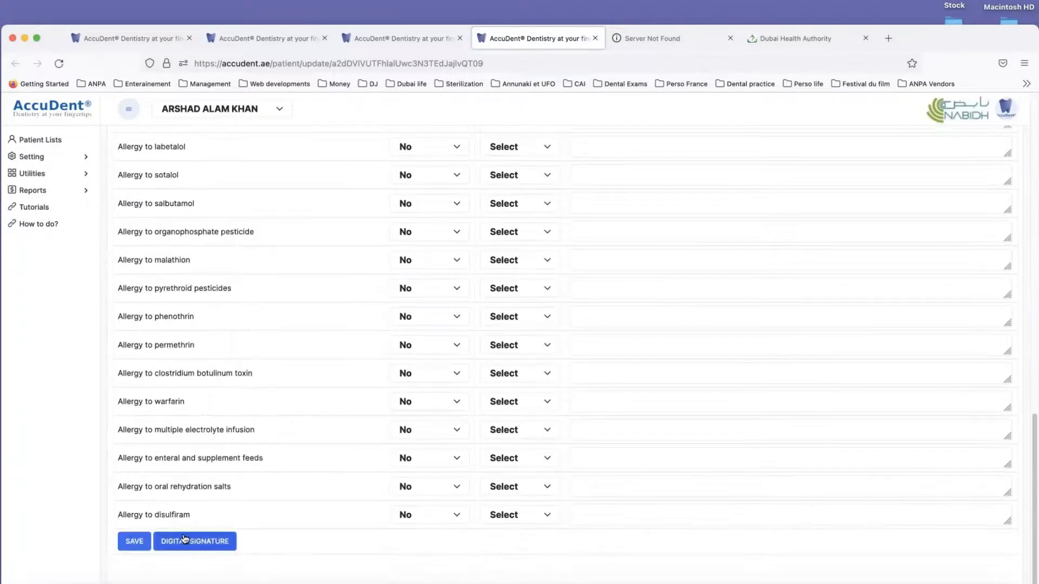
left_click(184, 539)
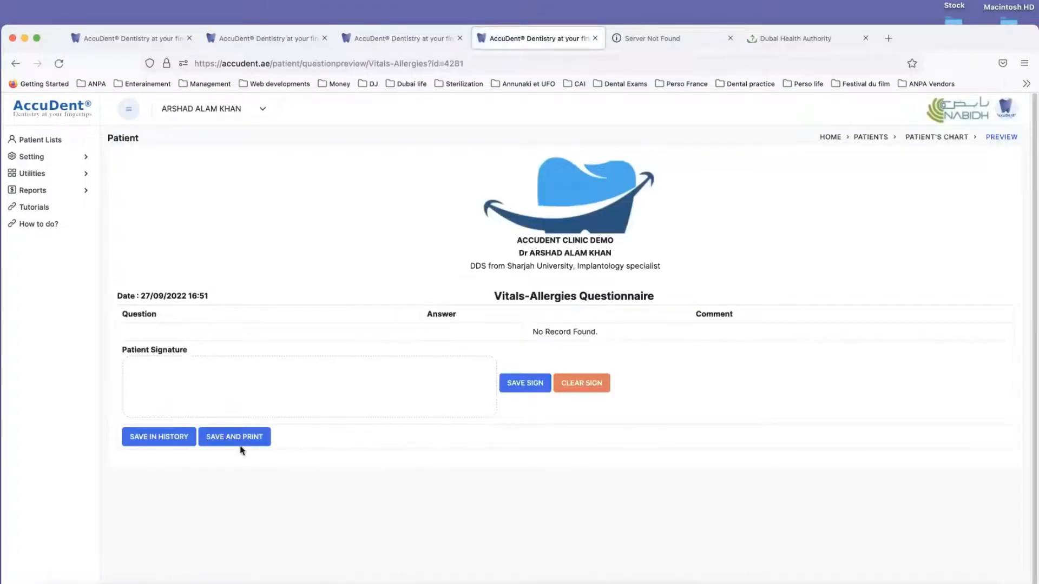
mouse_move(227, 388)
left_mouse_down()
mouse_move(178, 385)
mouse_move(377, 374)
left_mouse_up()
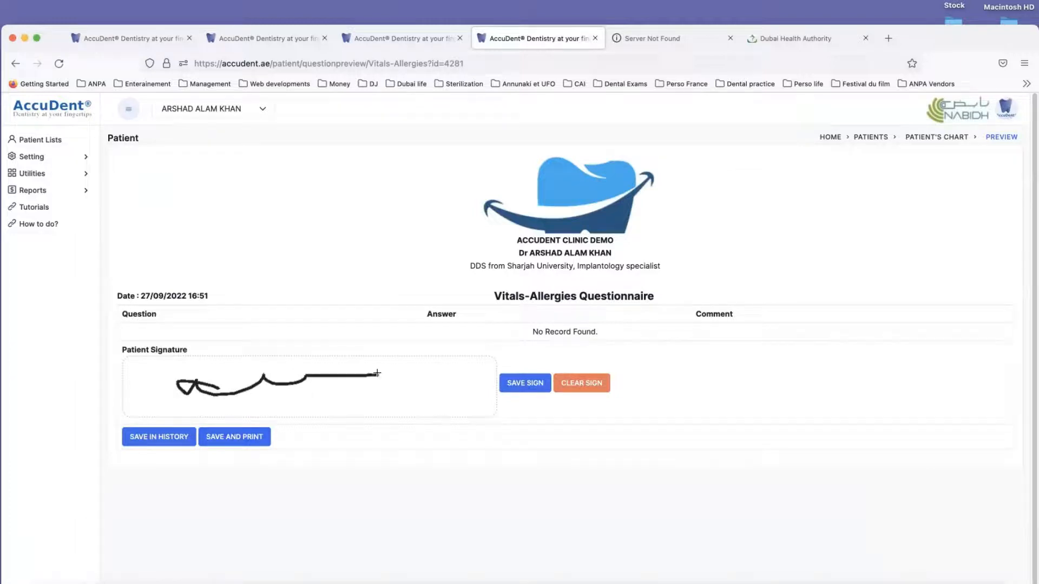
left_click(526, 384)
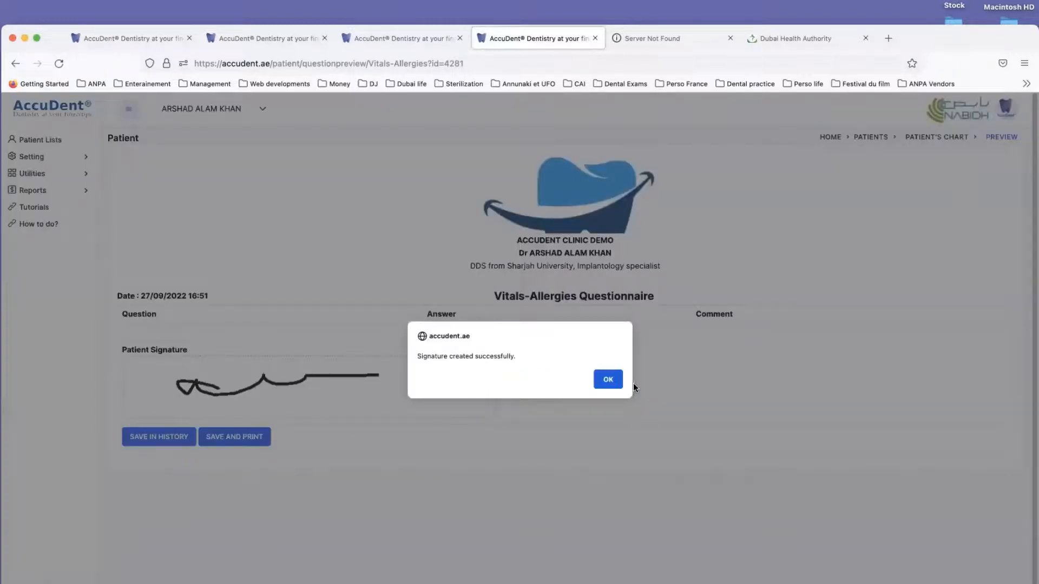
left_click(608, 380)
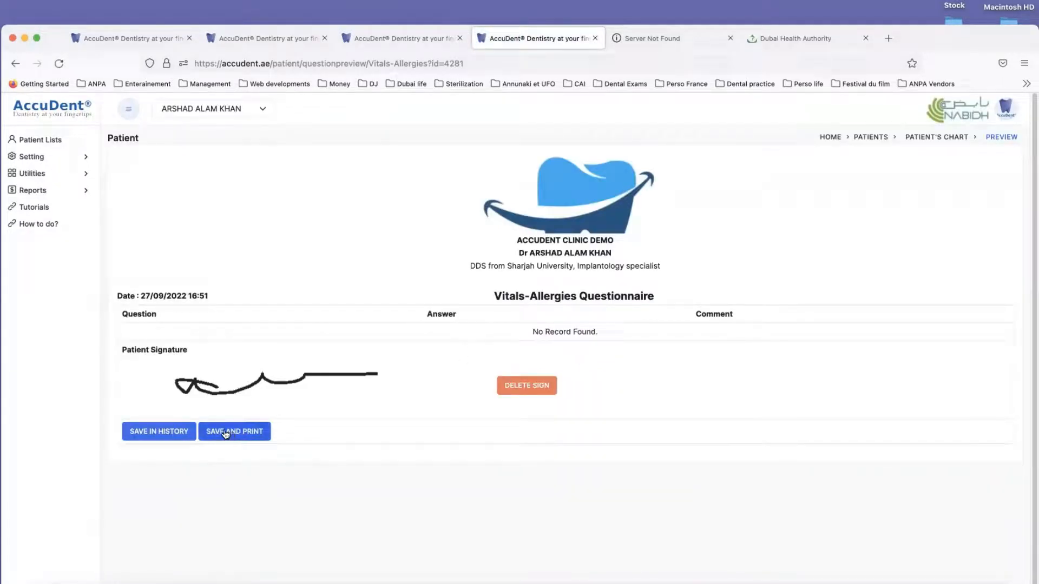
left_click(167, 434)
Step: Close the signed questionnaire and the Server Not Found page, and reload the chart of the patient insured with MEDNET
left_click(594, 38)
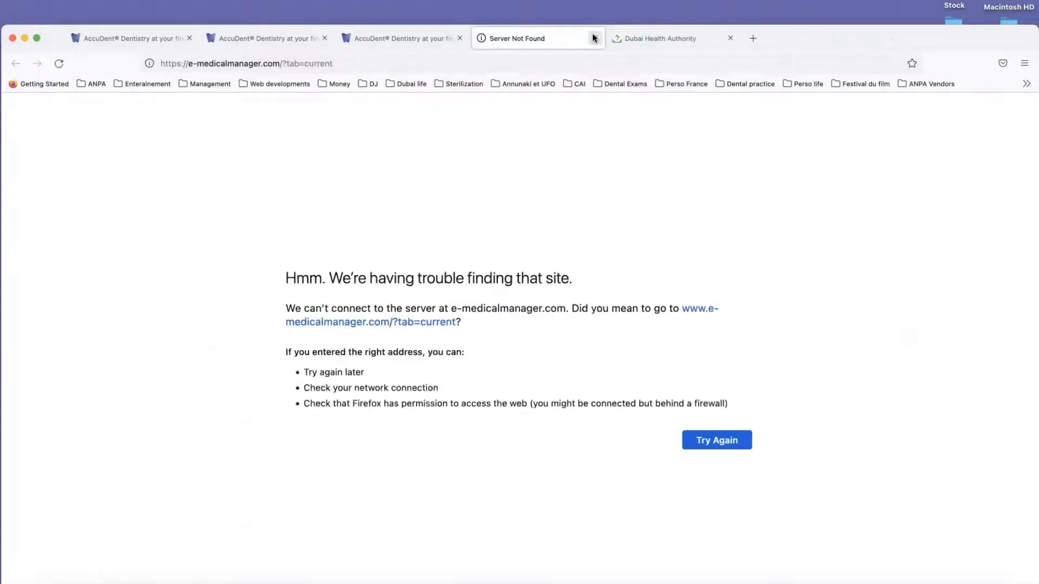
left_click(594, 38)
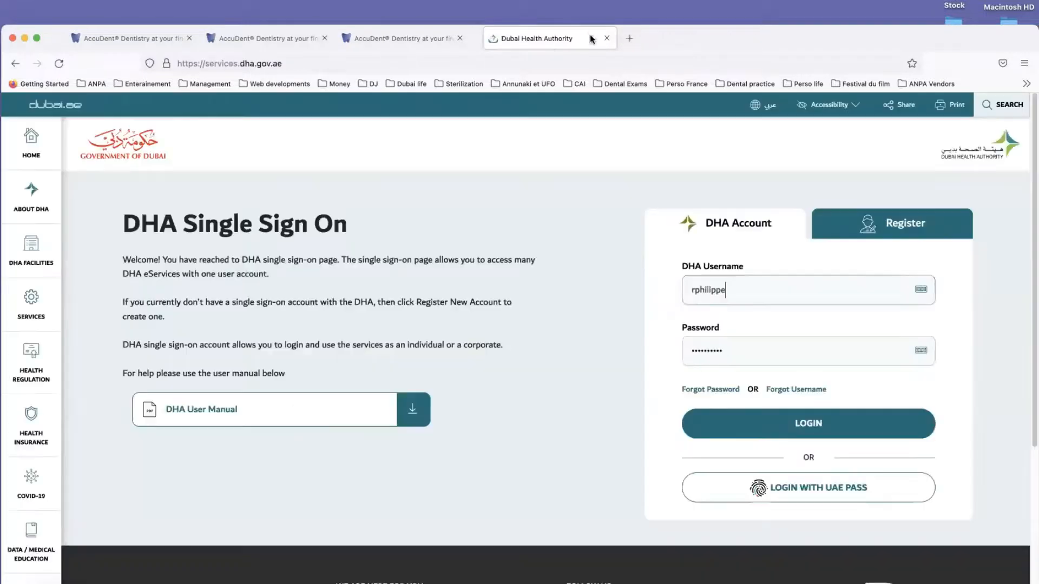
left_click(374, 36)
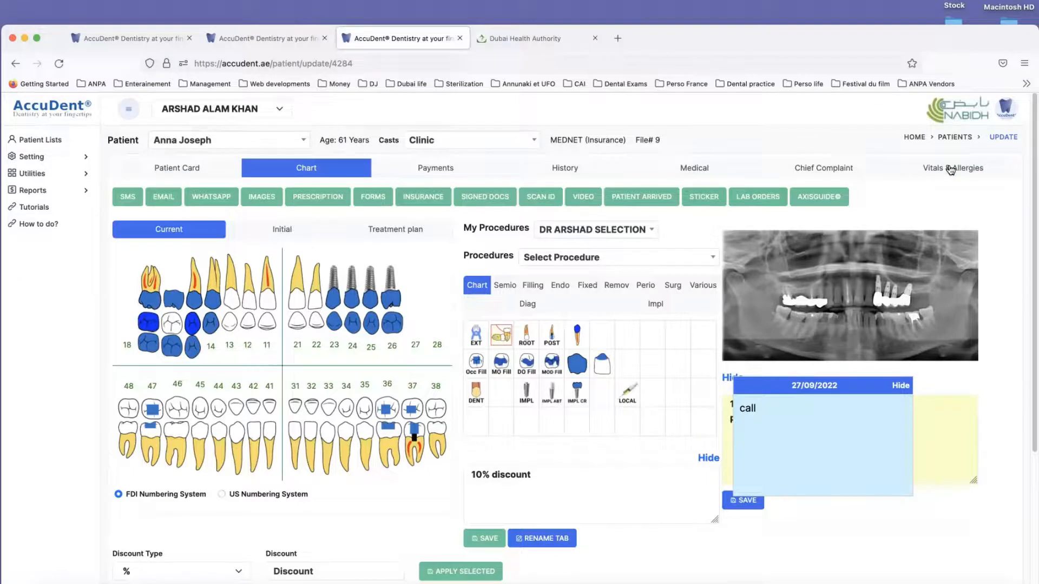
scroll(656, 314, "down", 3)
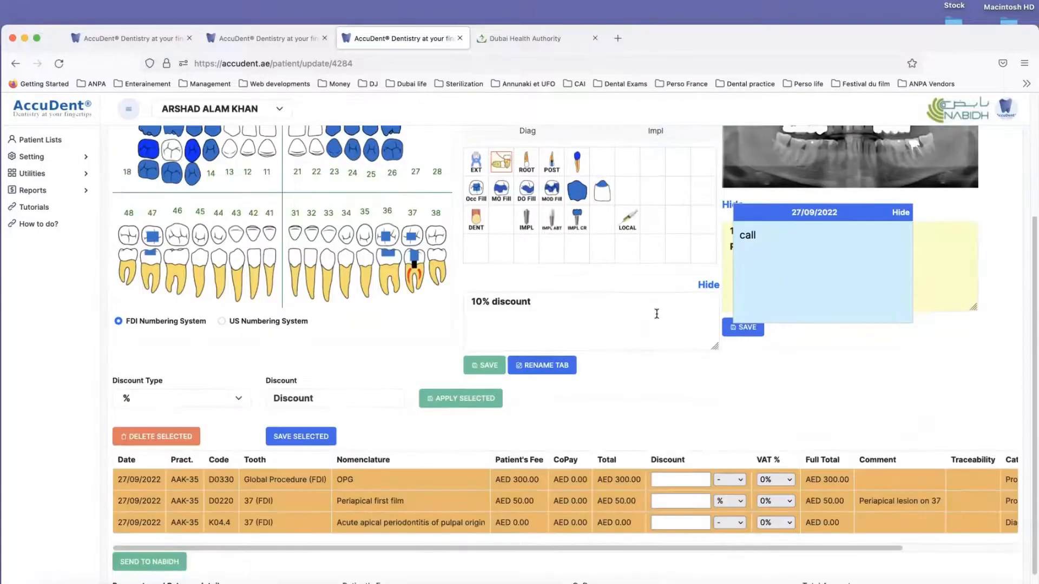
left_click(59, 63)
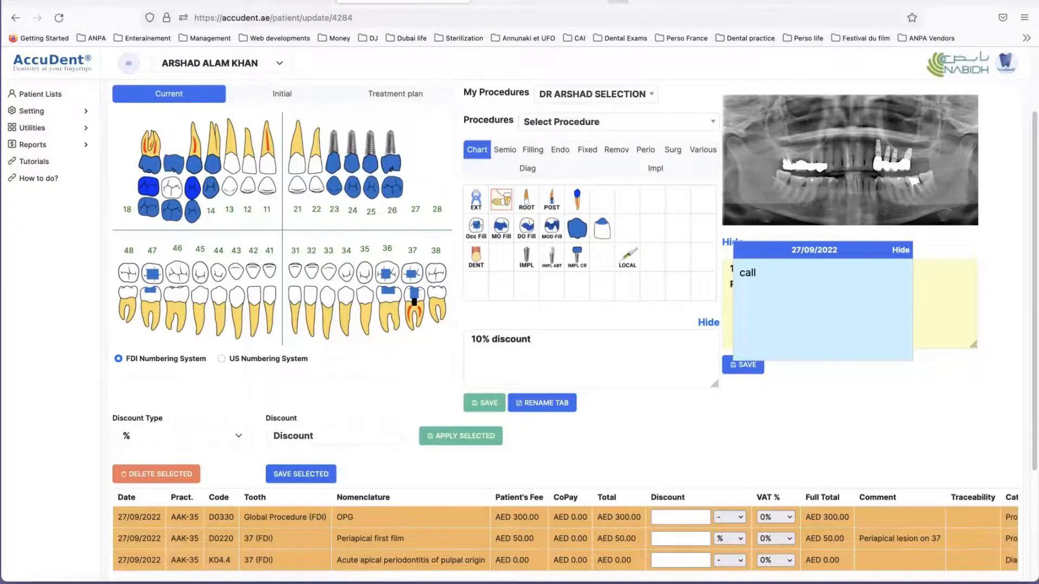
Step: Open the AccuDent production site from the ACCUDENT PROD bookmarks in a new tab and select the 09:00 - 11:00 appointment on Tuesday 27/9
left_click(616, 2)
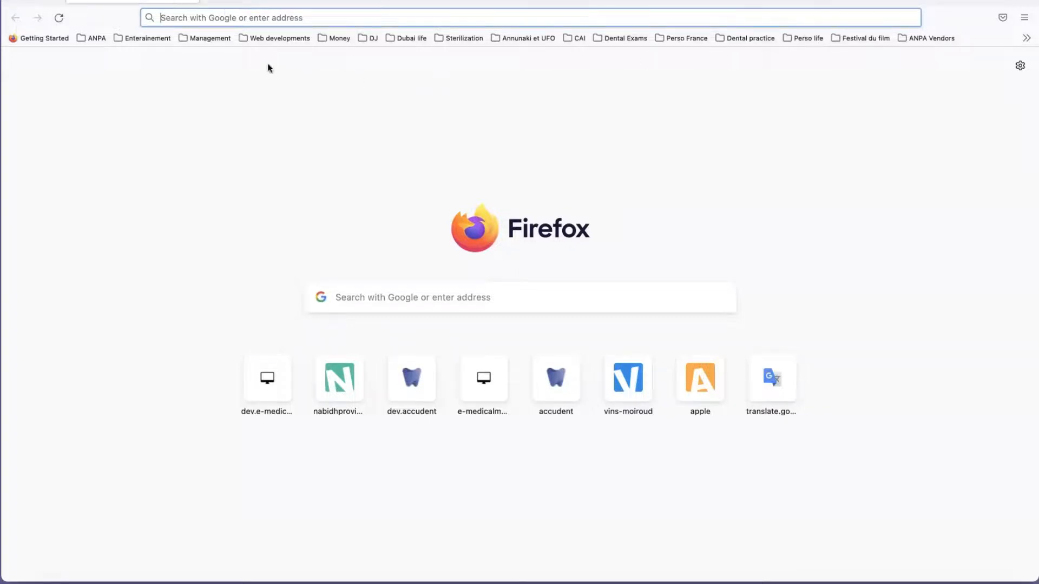
left_click(253, 35)
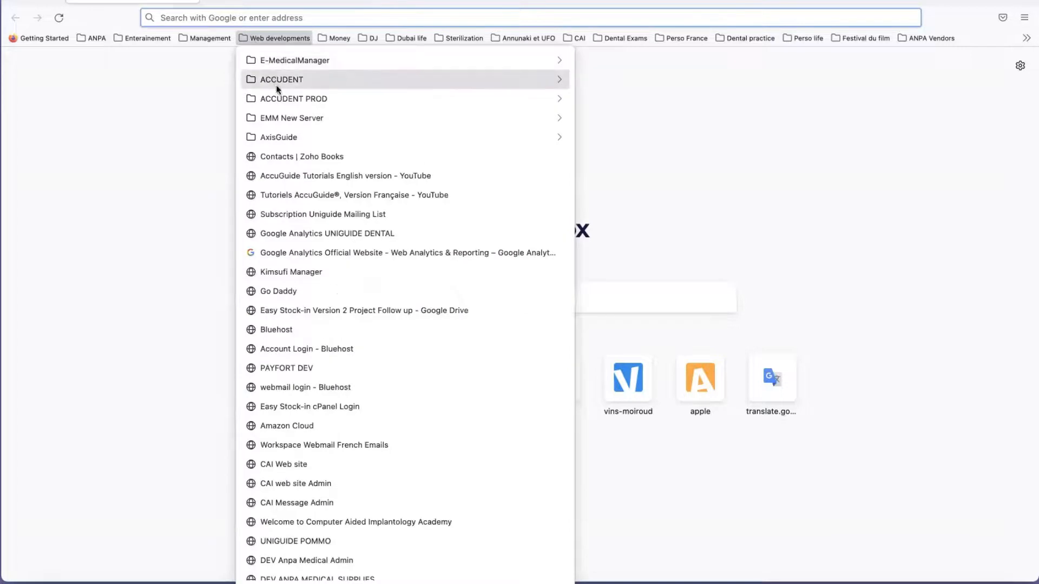
mouse_move(281, 97)
left_click(606, 101)
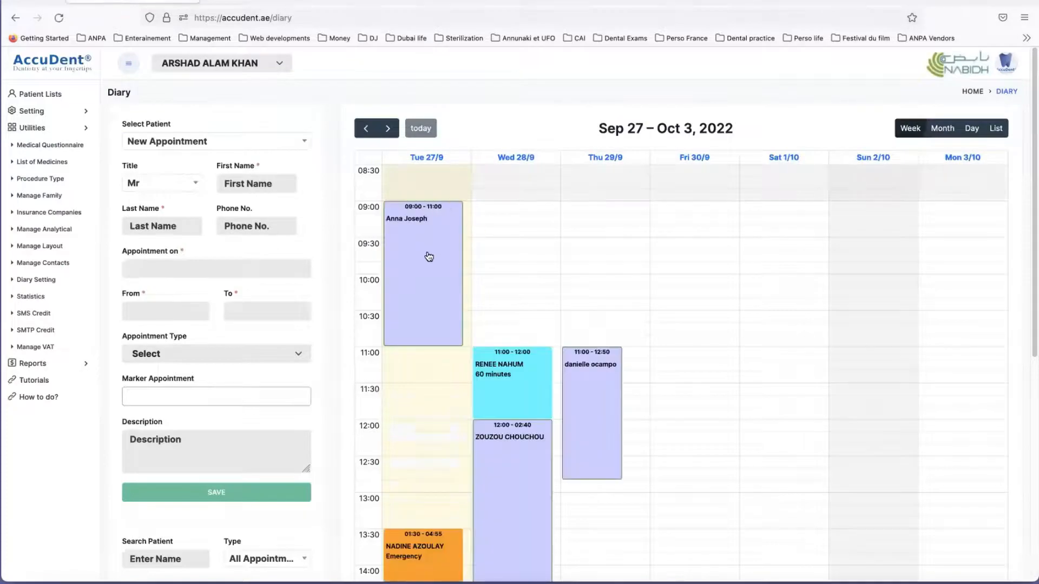
left_click(428, 256)
Step: Log out of the demo account and sign in to the other clinic account with its saved e-mail and password
left_click(1007, 63)
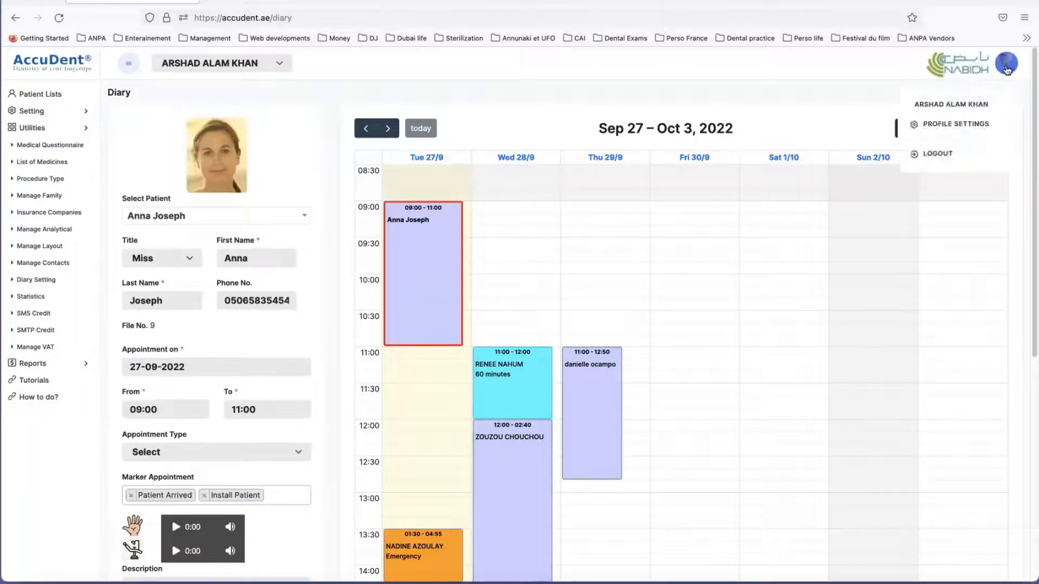
left_click(935, 154)
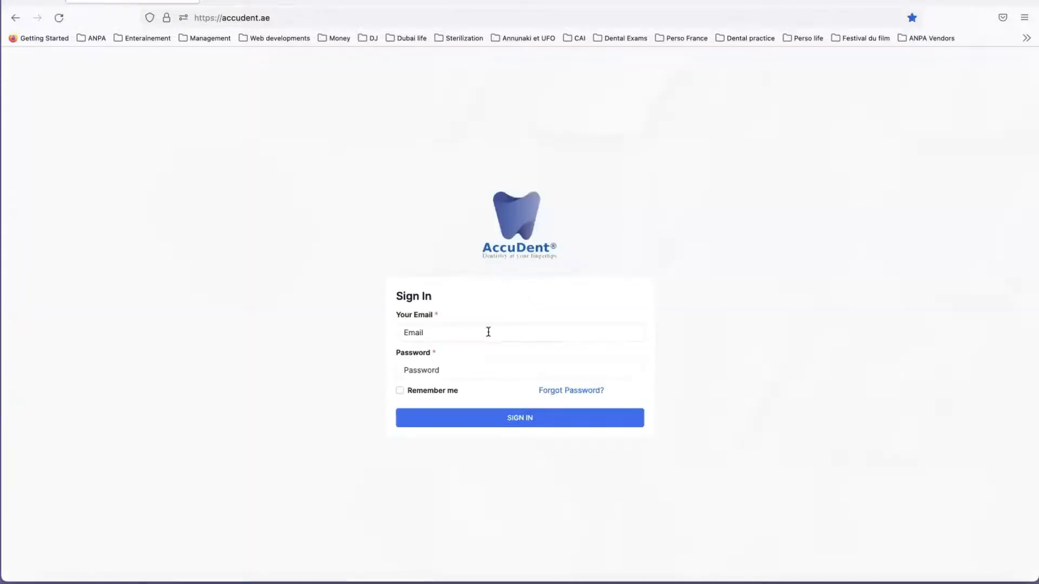
left_click(488, 330)
type("dr.tardieu")
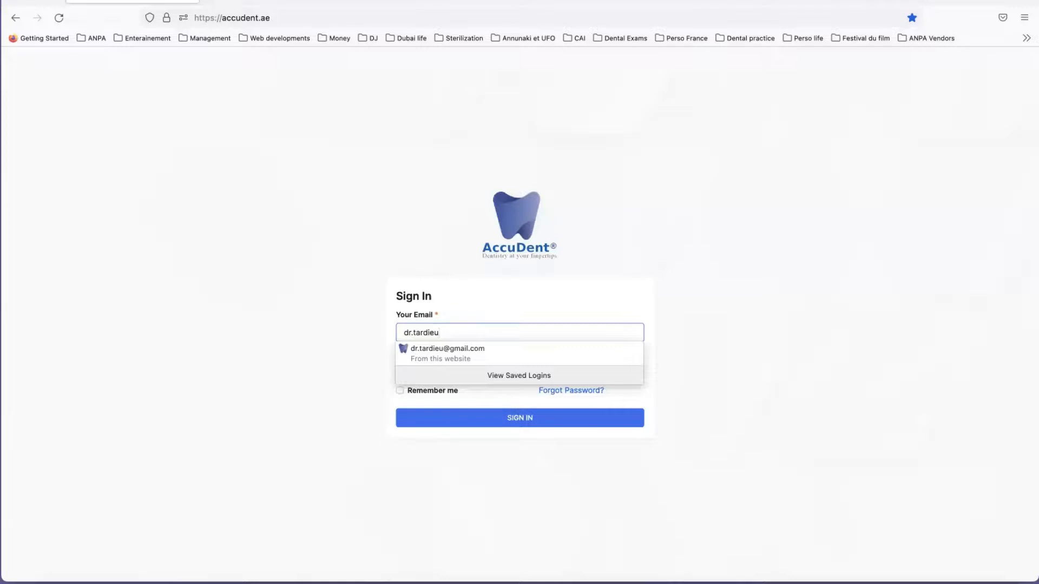
left_click(464, 350)
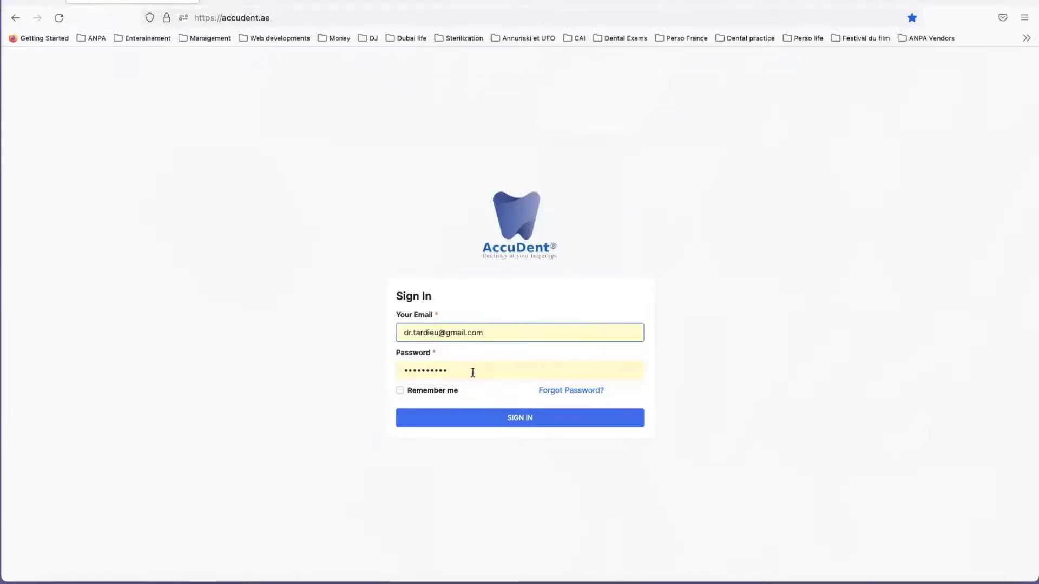
left_click(520, 418)
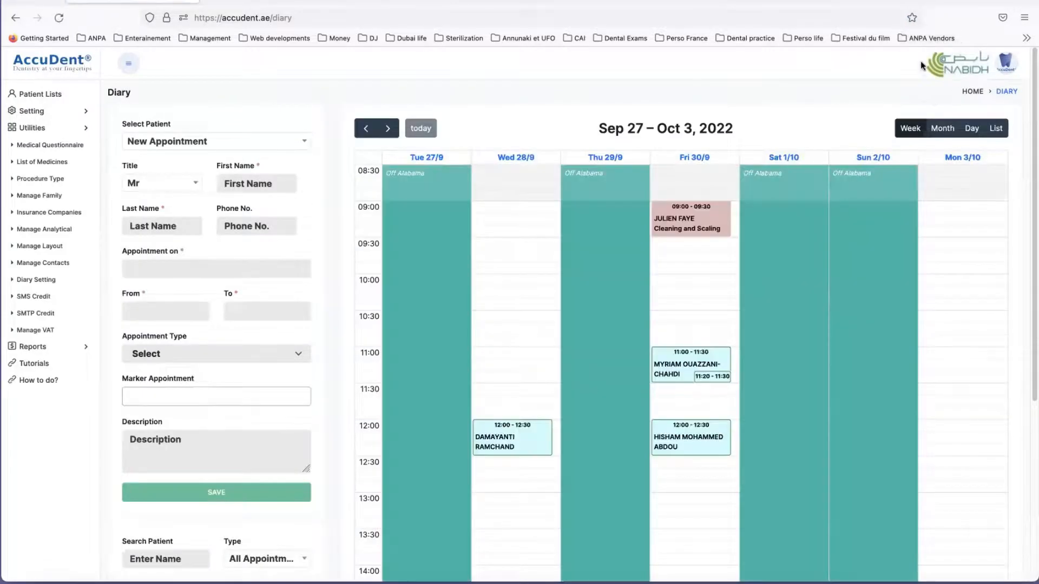
Step: Open the NABIDH clinician portal from AccuDent and log in with the prefilled DHA account
left_click(961, 69)
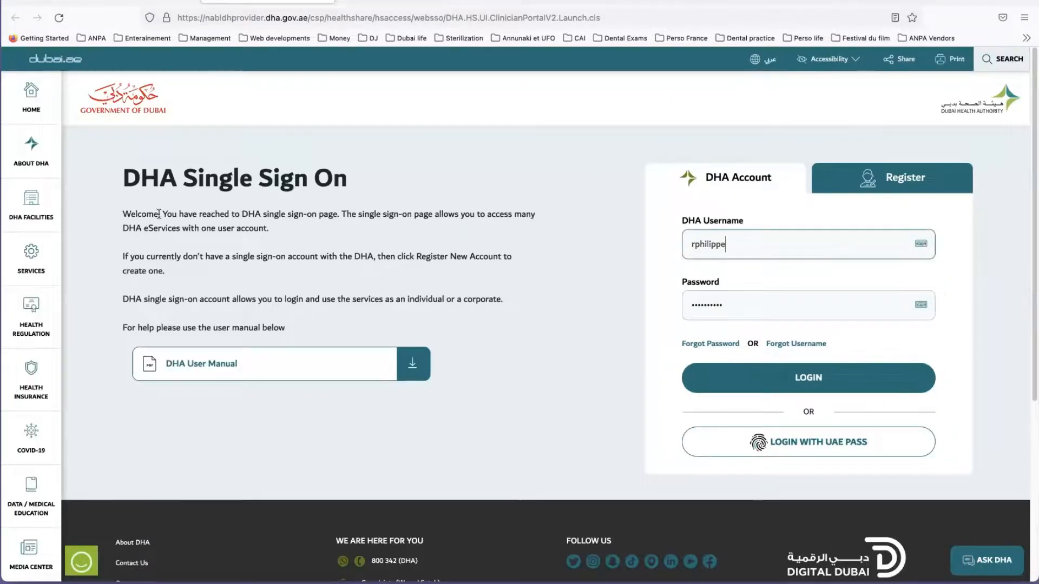
left_click(813, 381)
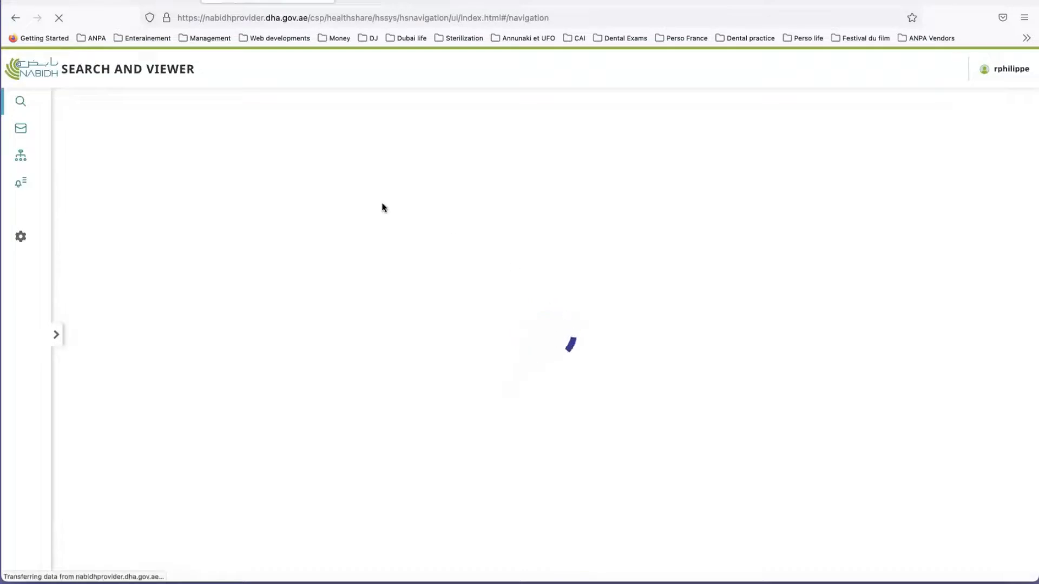
left_click(332, 187)
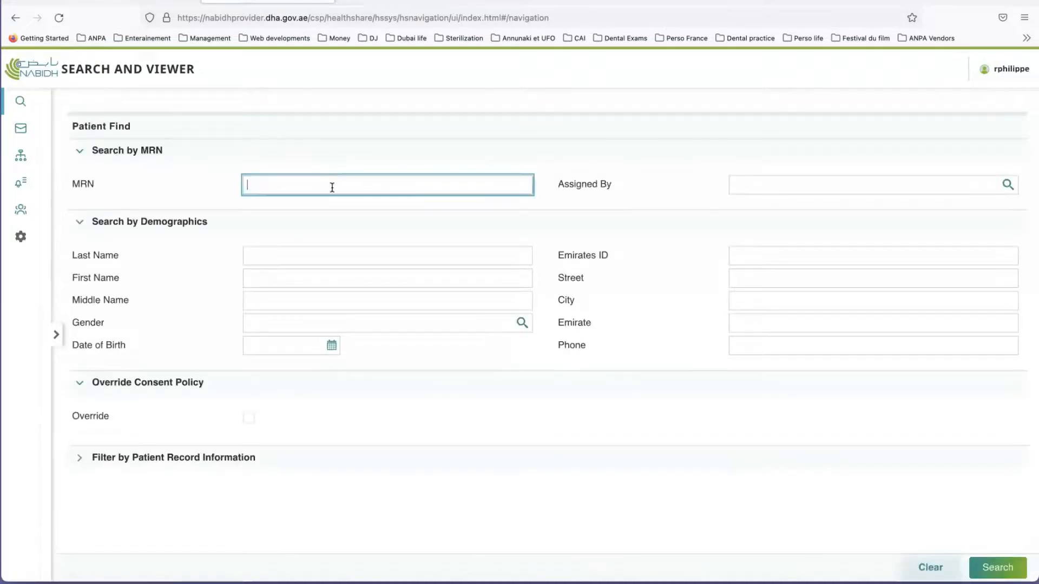
Step: Search NABIDH by demographics with the patient's name and bring up the patient's record
left_click(284, 252)
type("S")
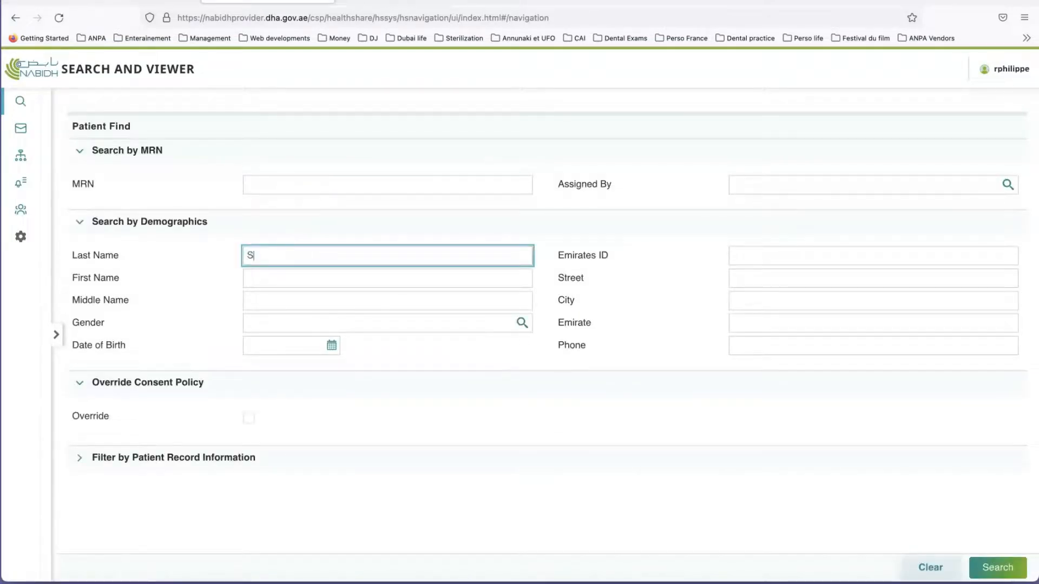
type("OULIER")
key("Tab")
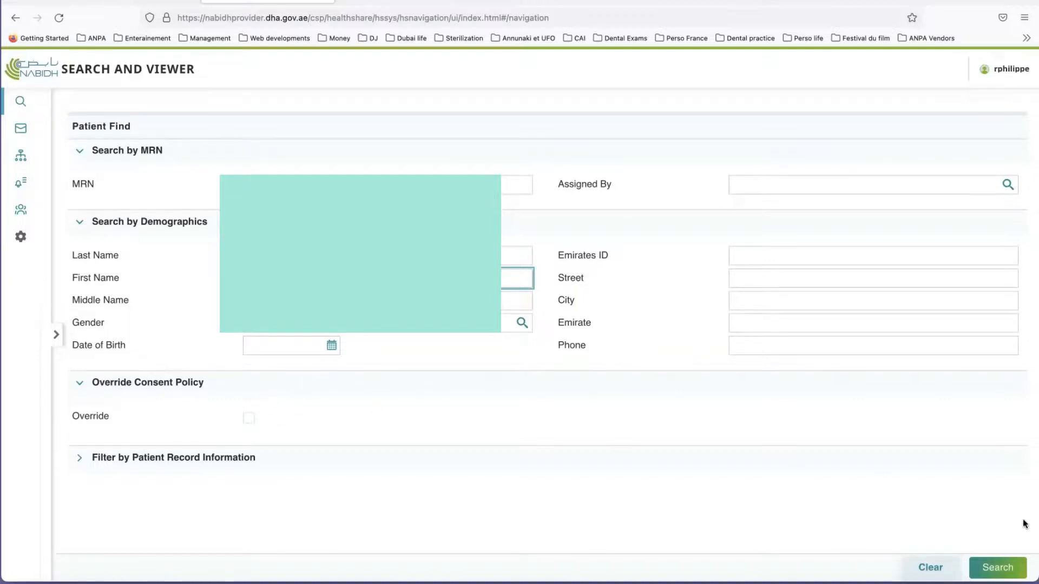
left_click(993, 566)
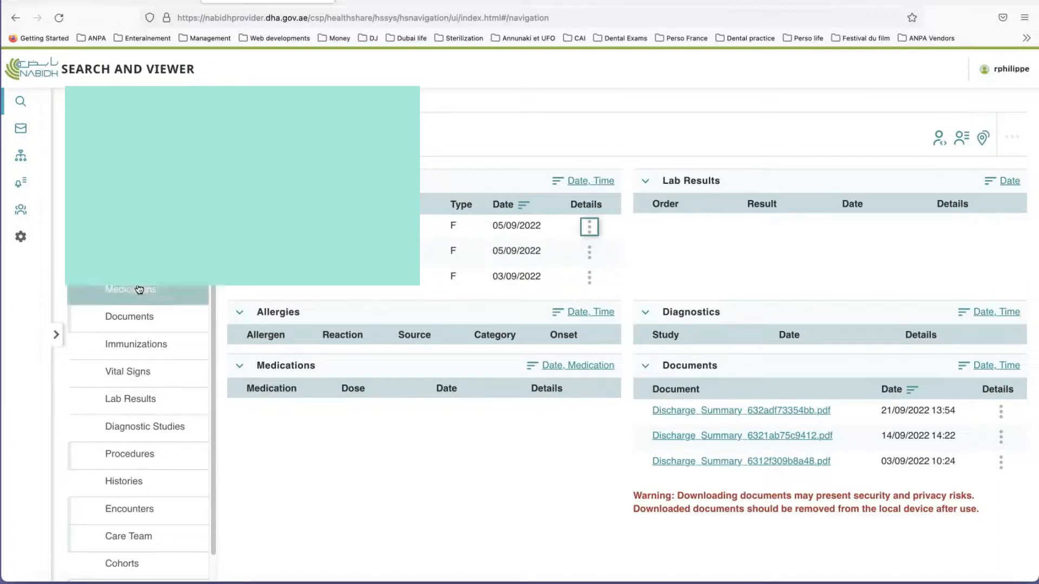
Step: Open the Procedures list in the patient's NABIDH record and review the procedures, dates, provider and facility
left_click(140, 458)
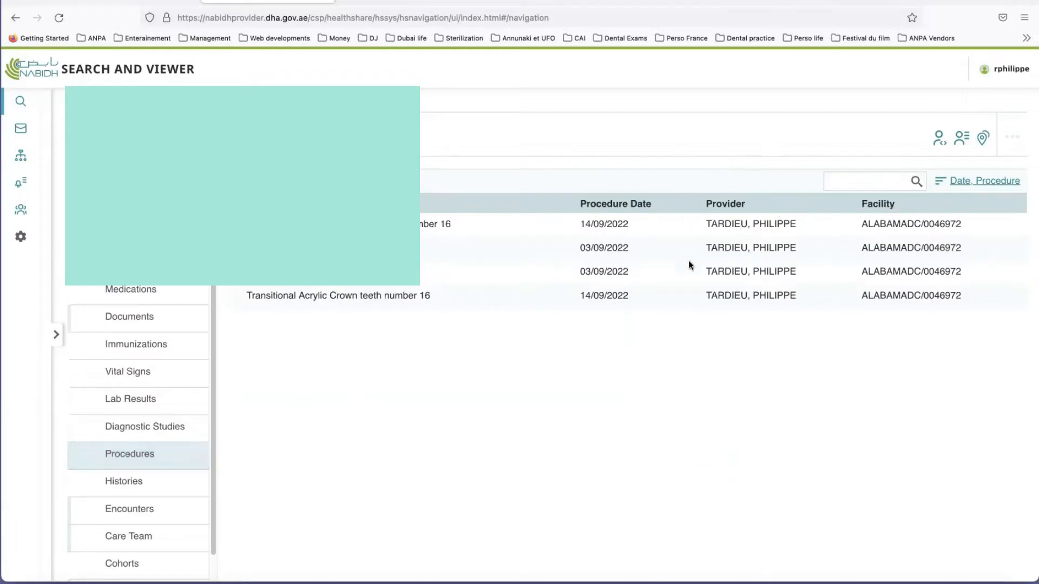
left_click(836, 181)
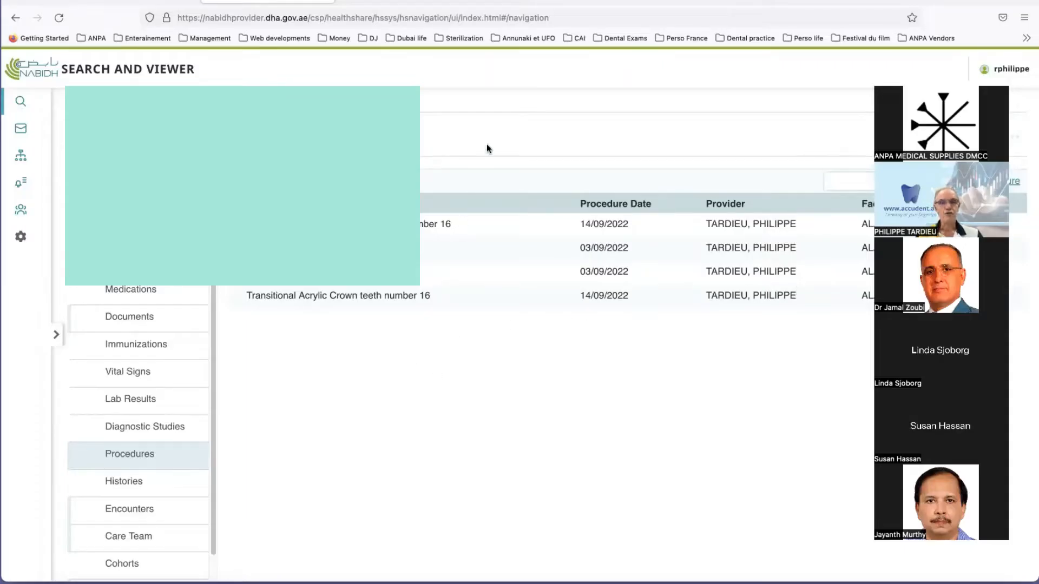
key("ctrl+Up")
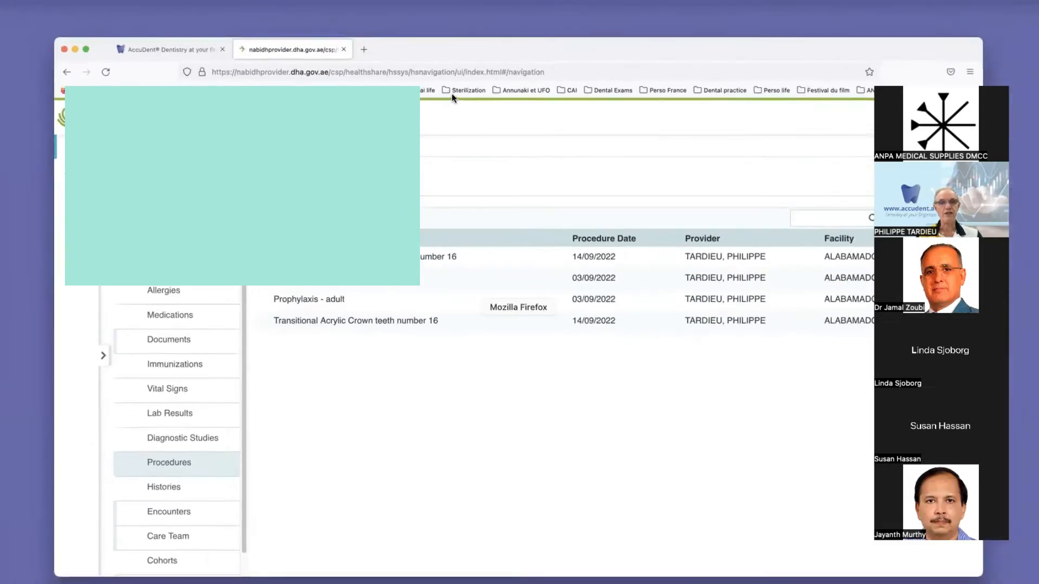
left_click(433, 232)
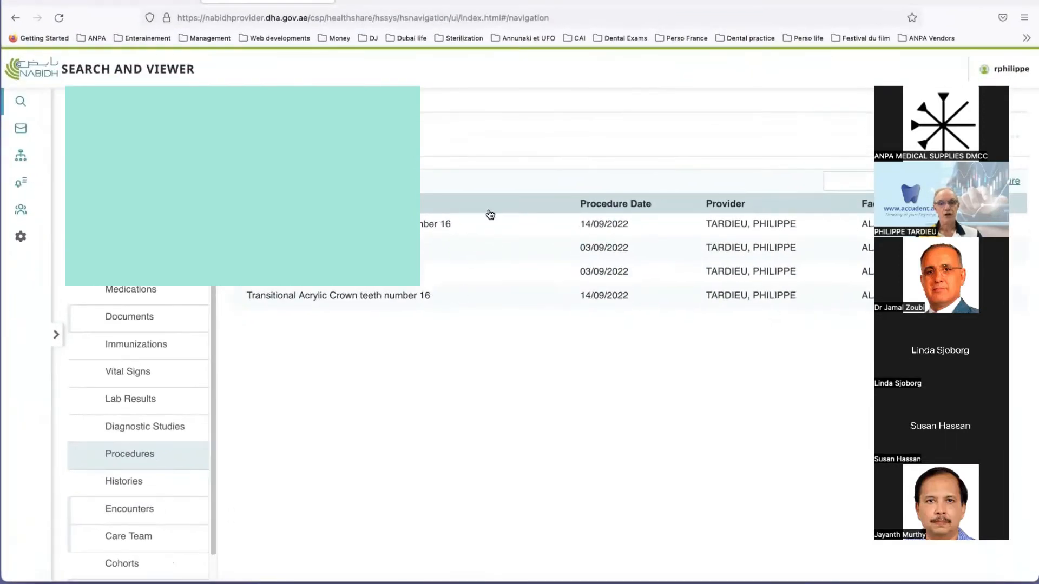